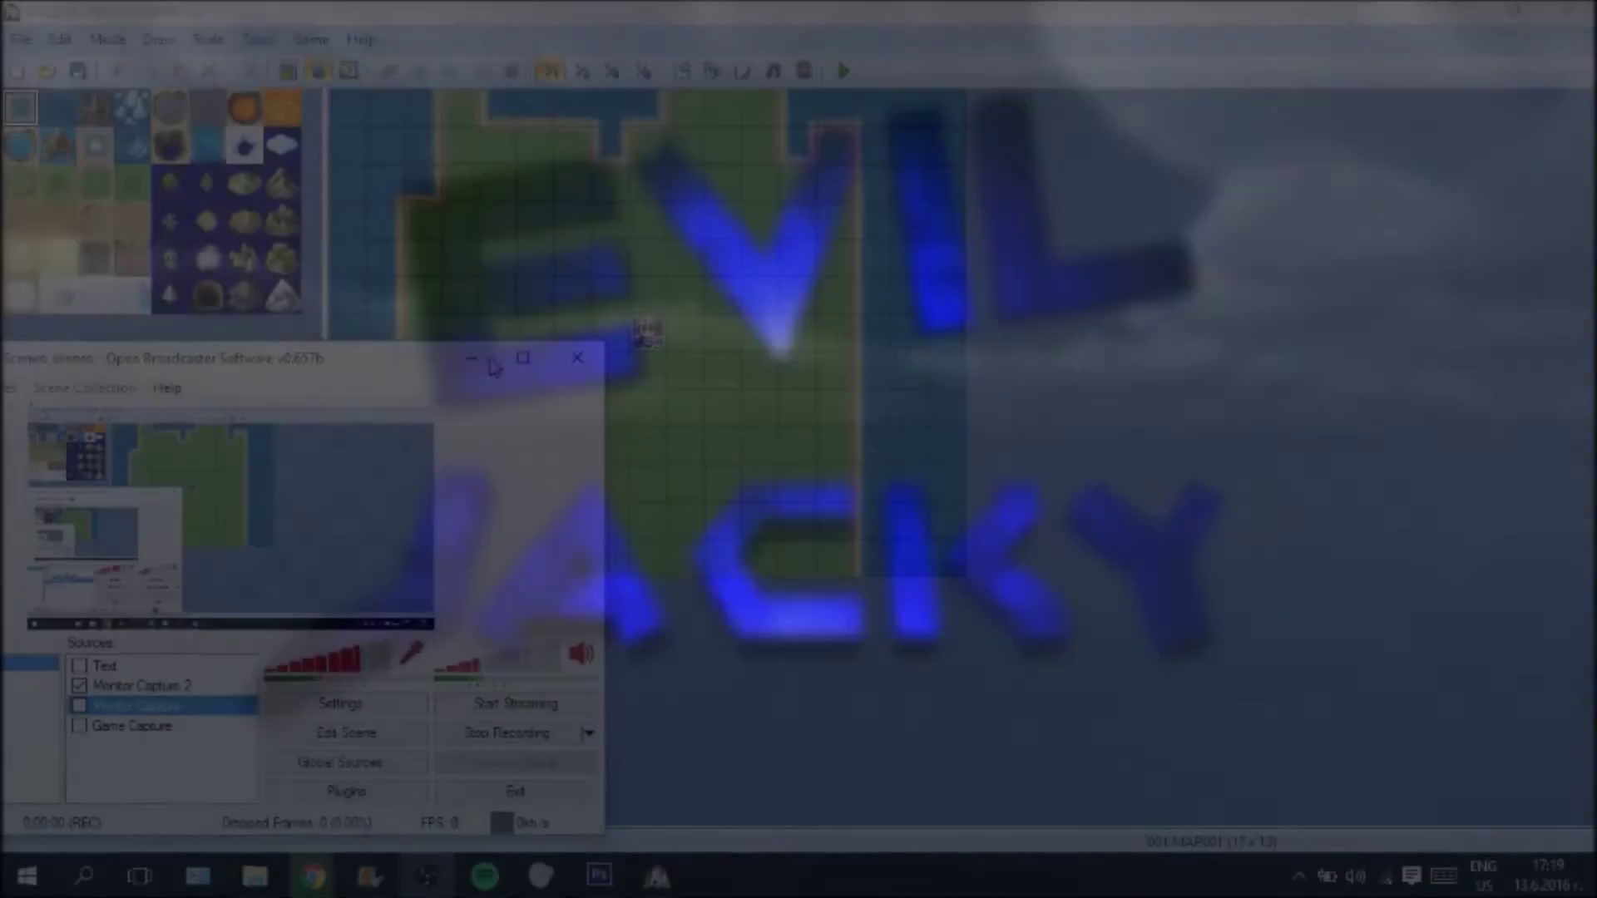
- Start a new event on a map tile, then close its window without creating it
{"action": "left_click", "coordinate": [471, 359]}
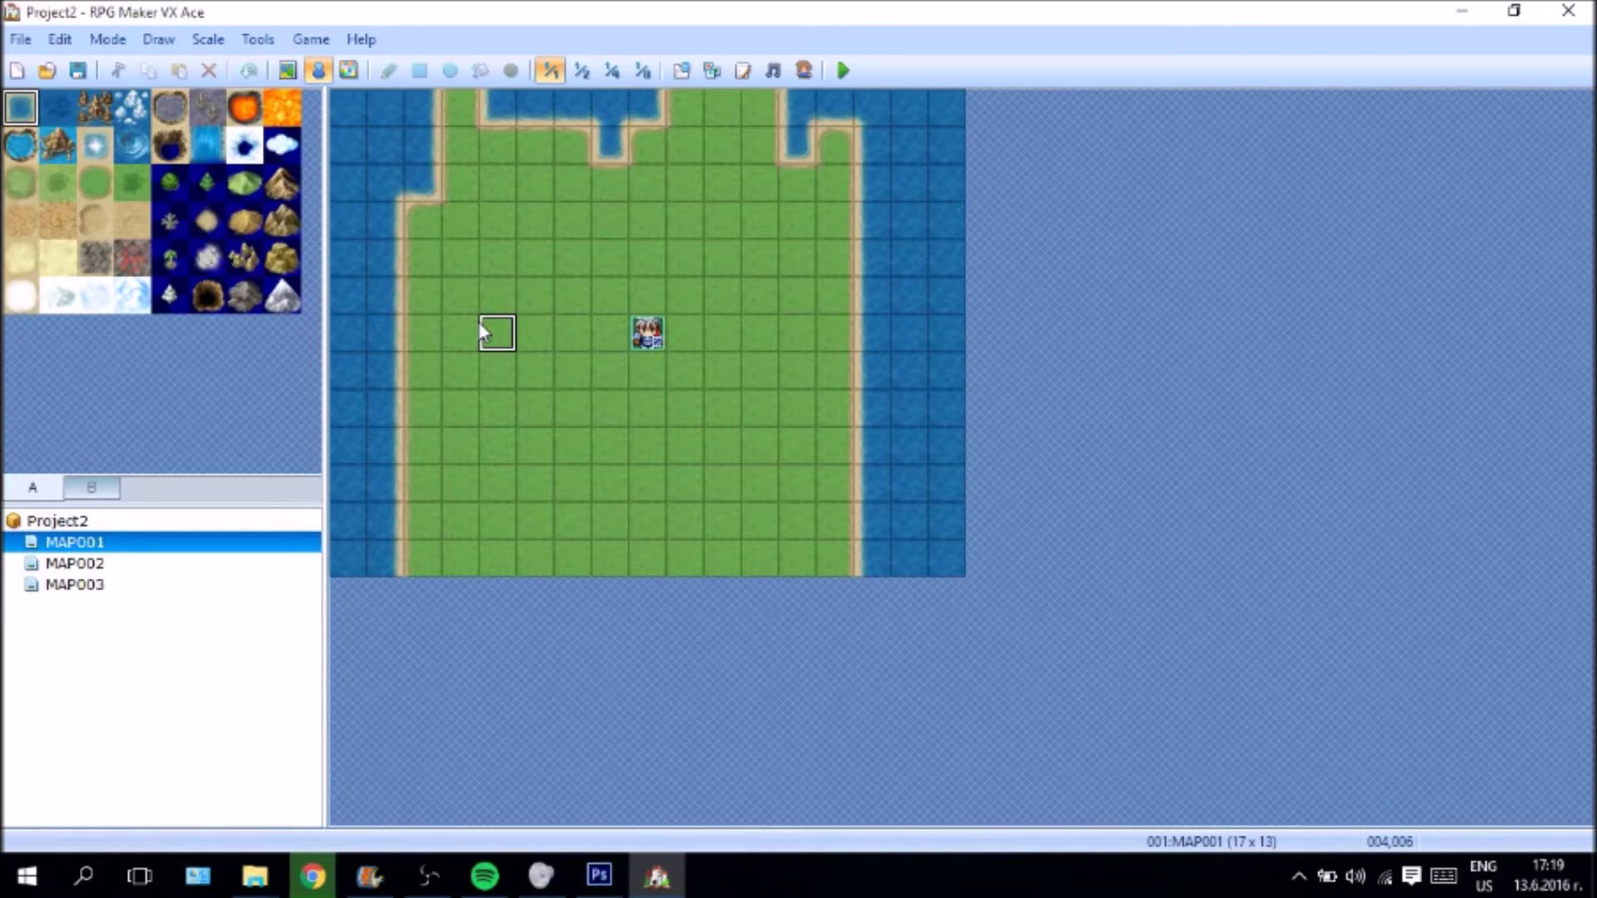
{"action": "double_click", "coordinate": [482, 329]}
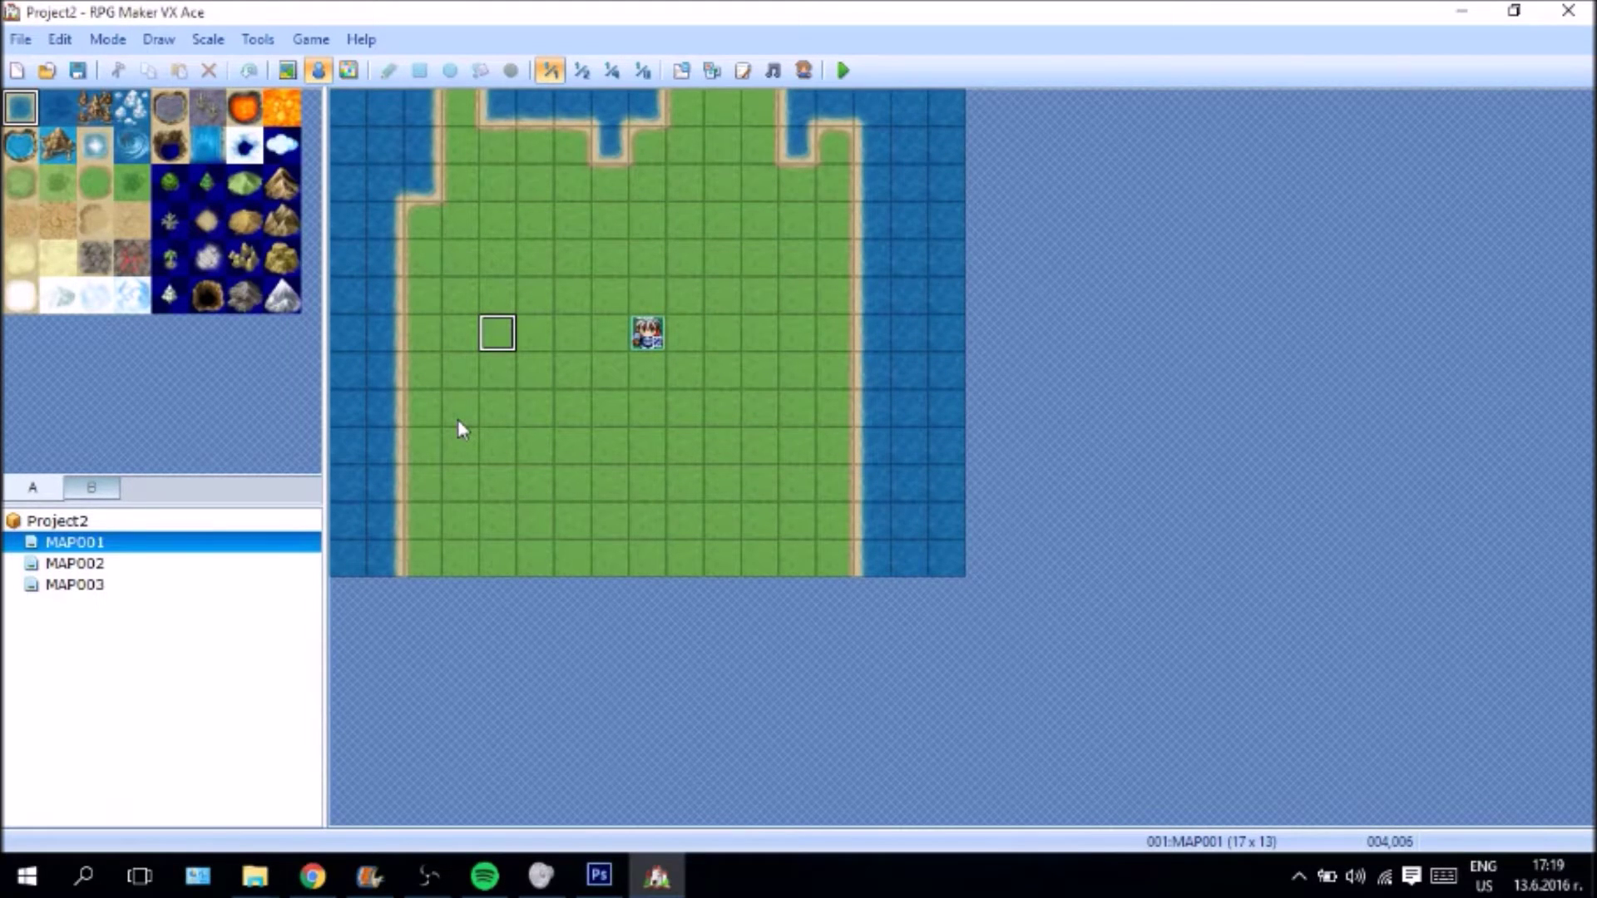
{"action": "right_click", "coordinate": [492, 327]}
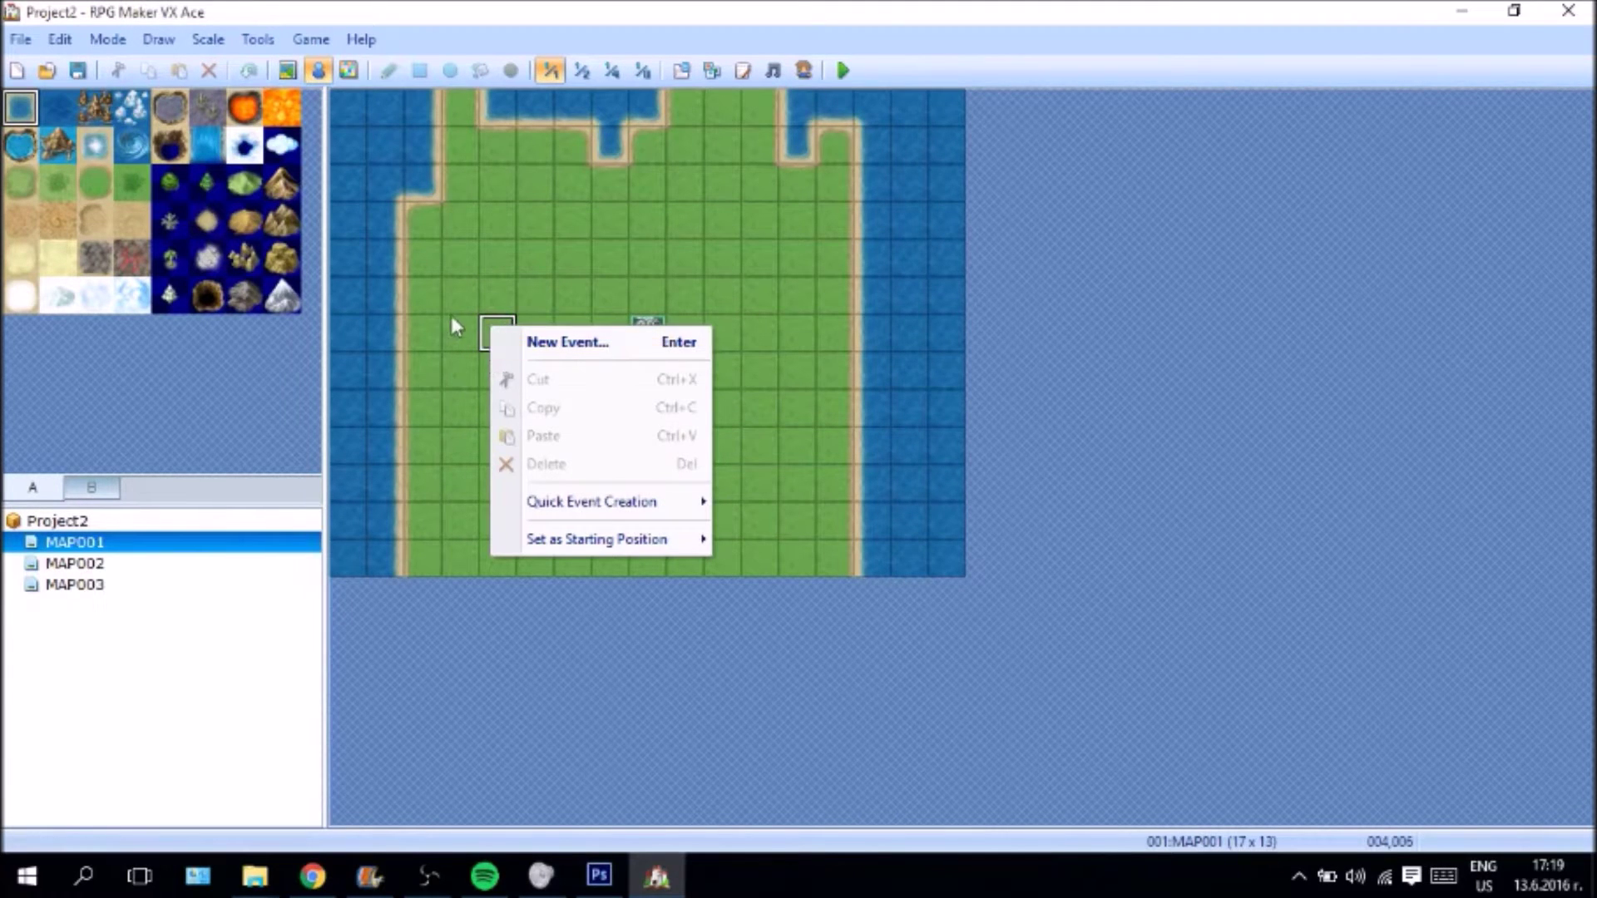
{"action": "left_click", "coordinate": [470, 332]}
{"action": "right_click", "coordinate": [470, 333]}
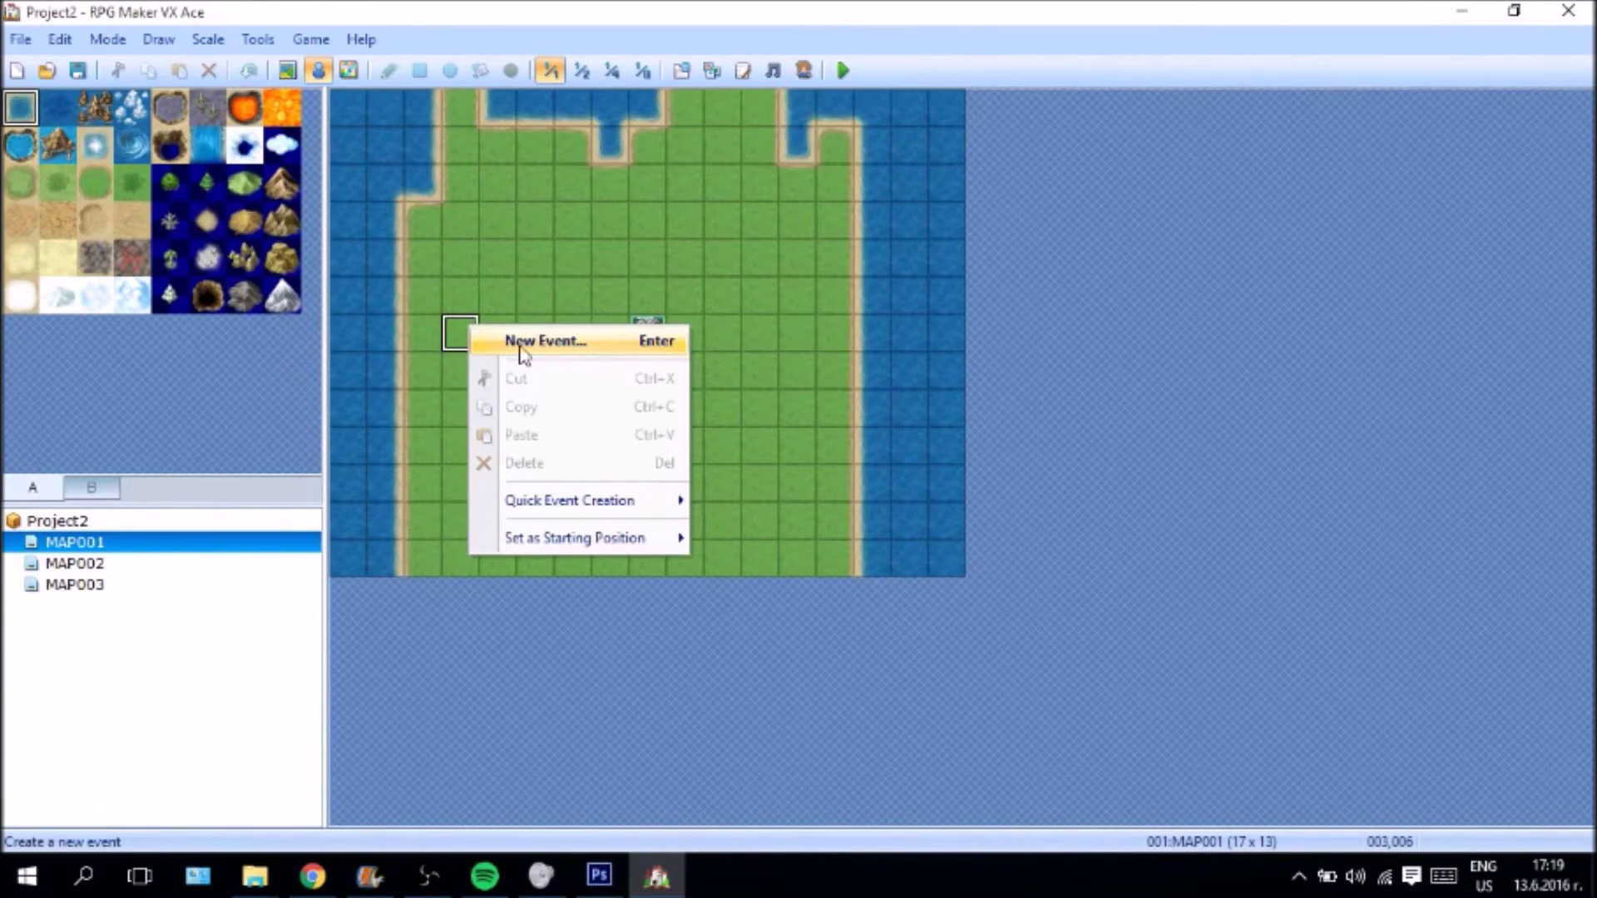
{"action": "left_click", "coordinate": [532, 339]}
{"action": "left_click_drag", "start_coordinate": [727, 28], "coordinate": [941, 63]}
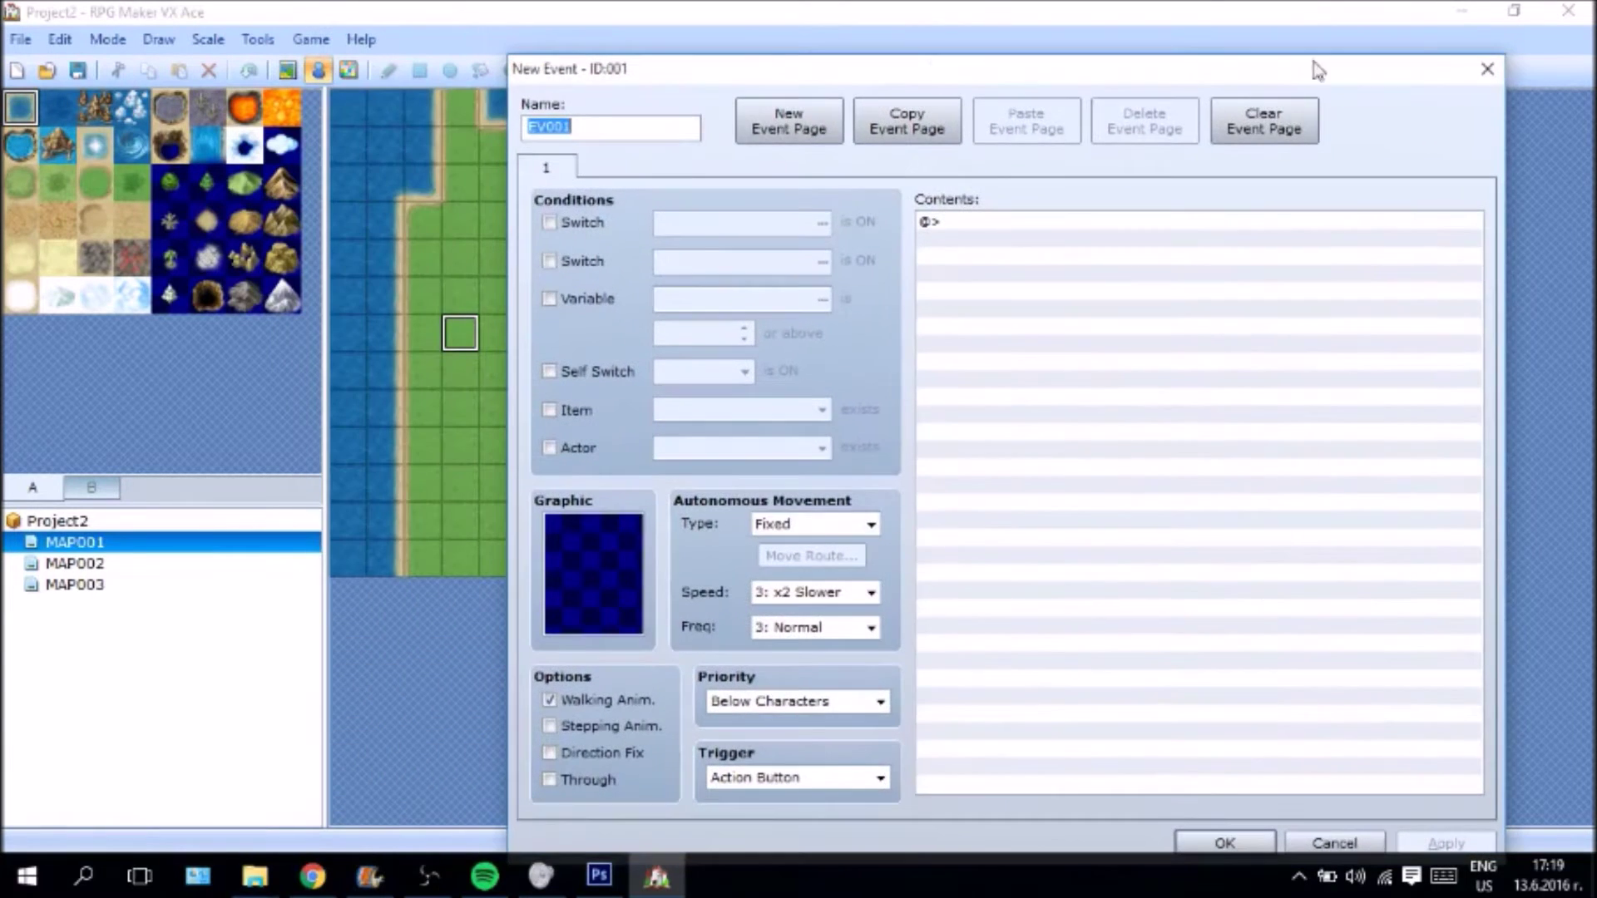
{"action": "left_click", "coordinate": [1493, 68]}
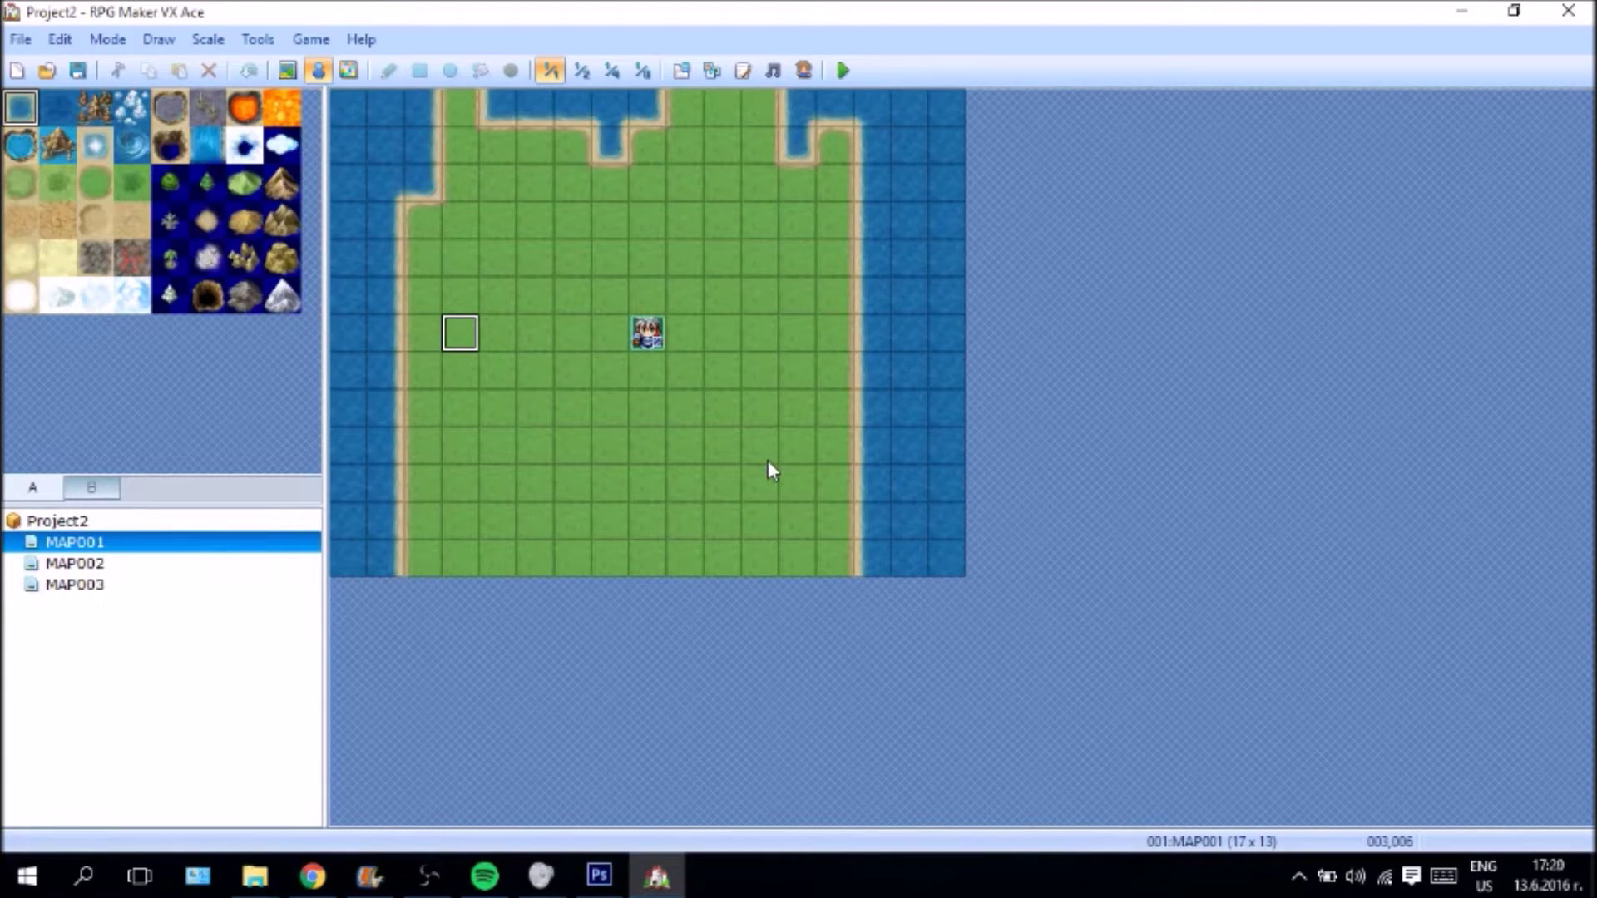
- In File Explorer, browse to Documents\RPGVXAce\Project1\Graphics\Characters
{"action": "mouse_move", "coordinate": [268, 865]}
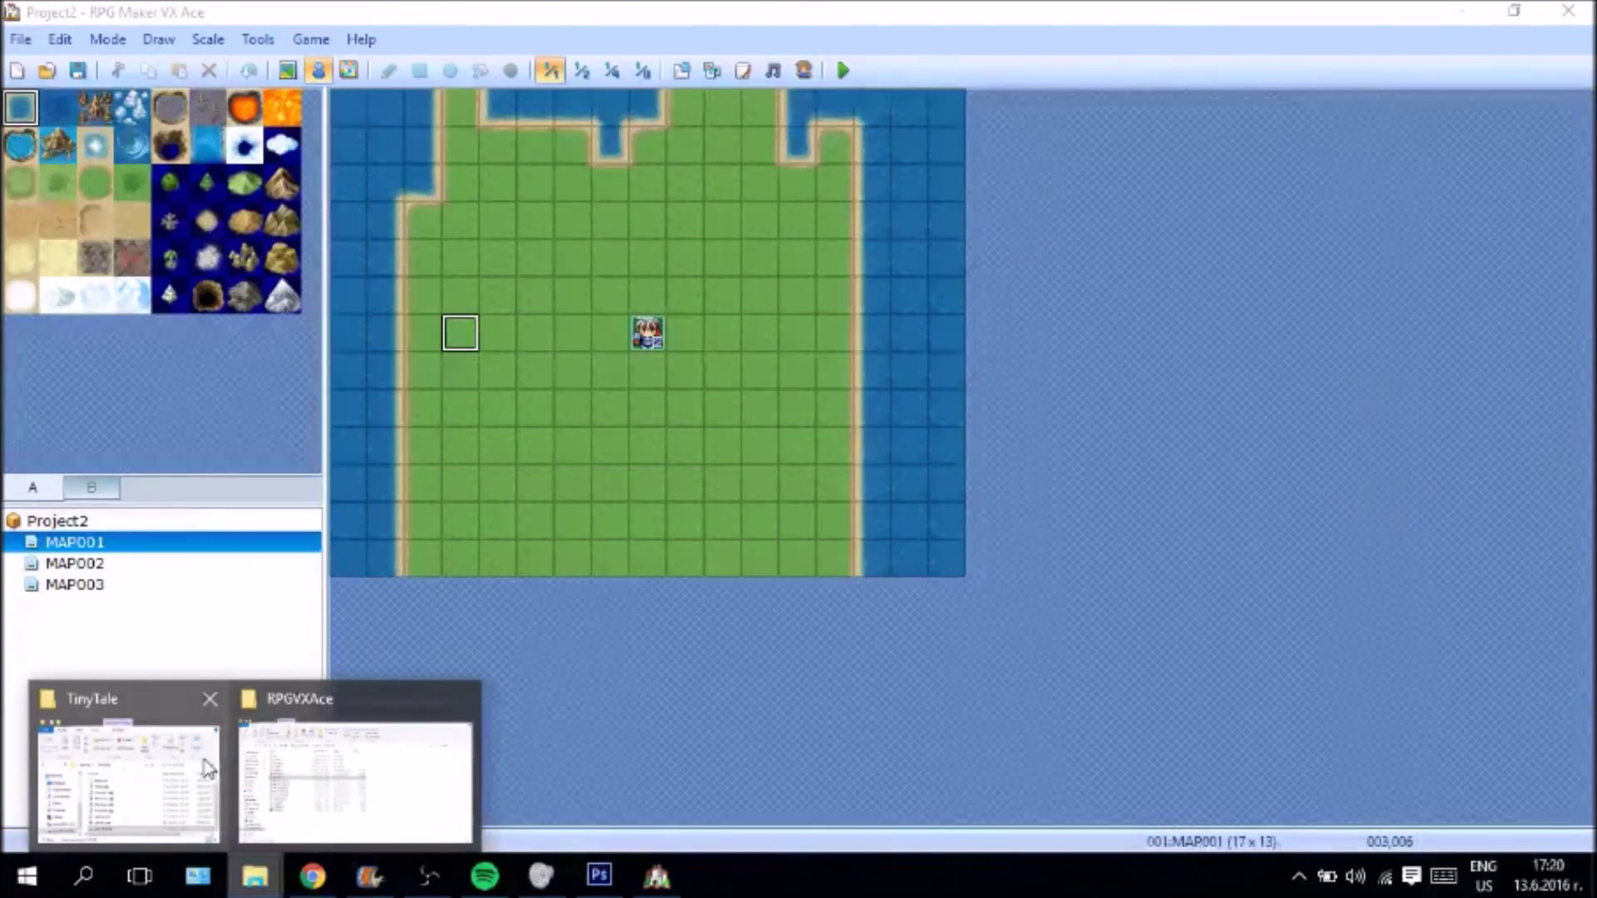
{"action": "mouse_move", "coordinate": [297, 758]}
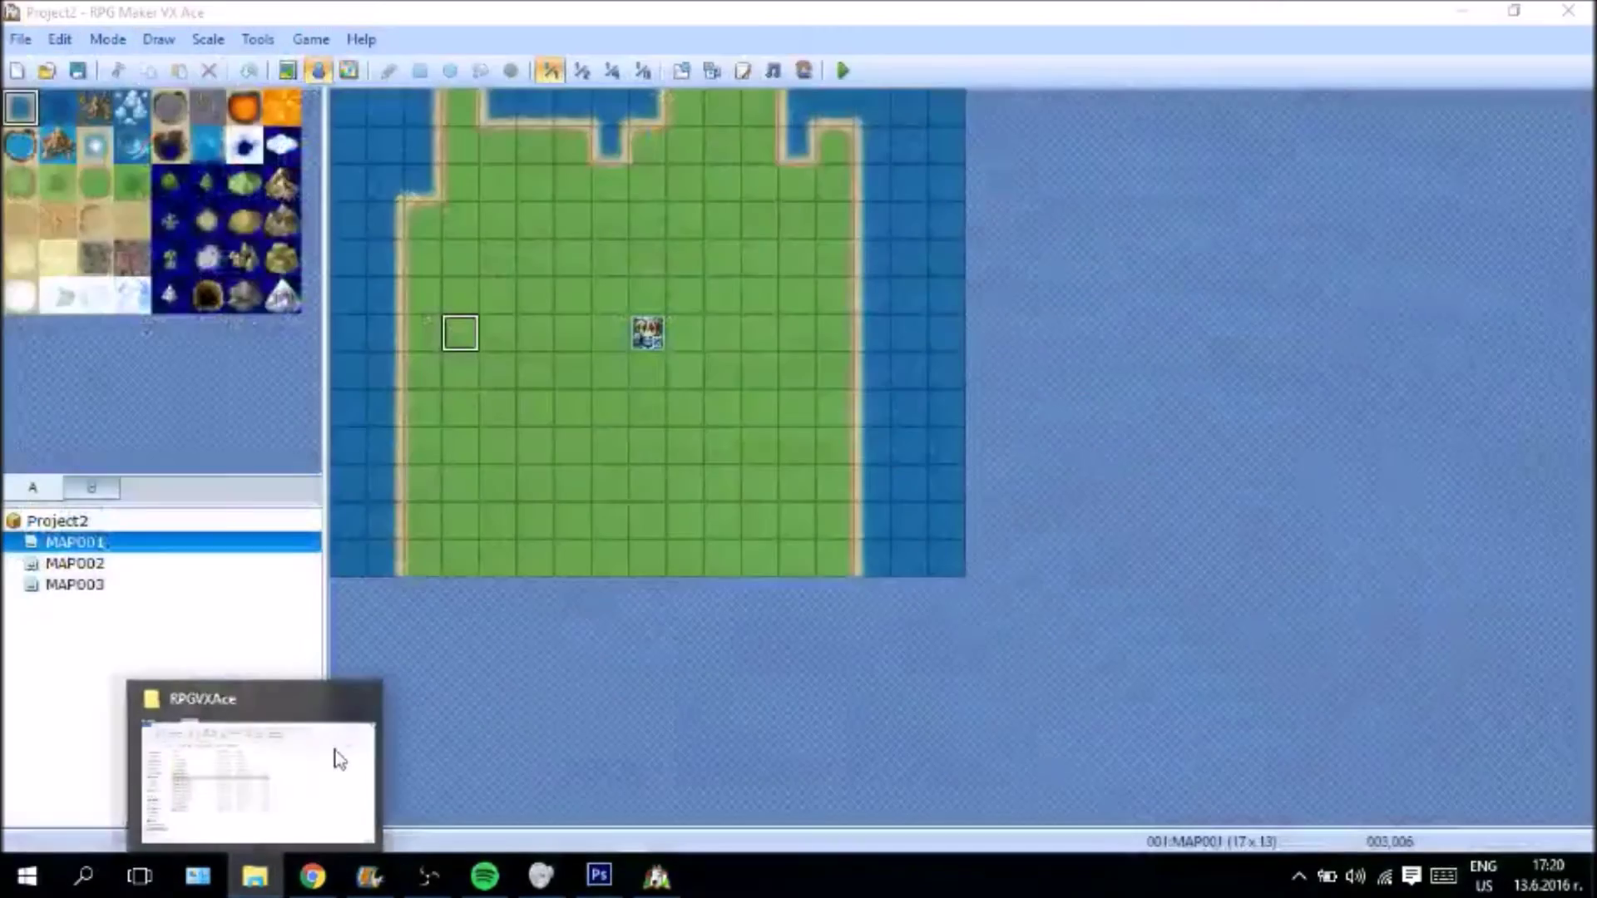
{"action": "left_click", "coordinate": [303, 759]}
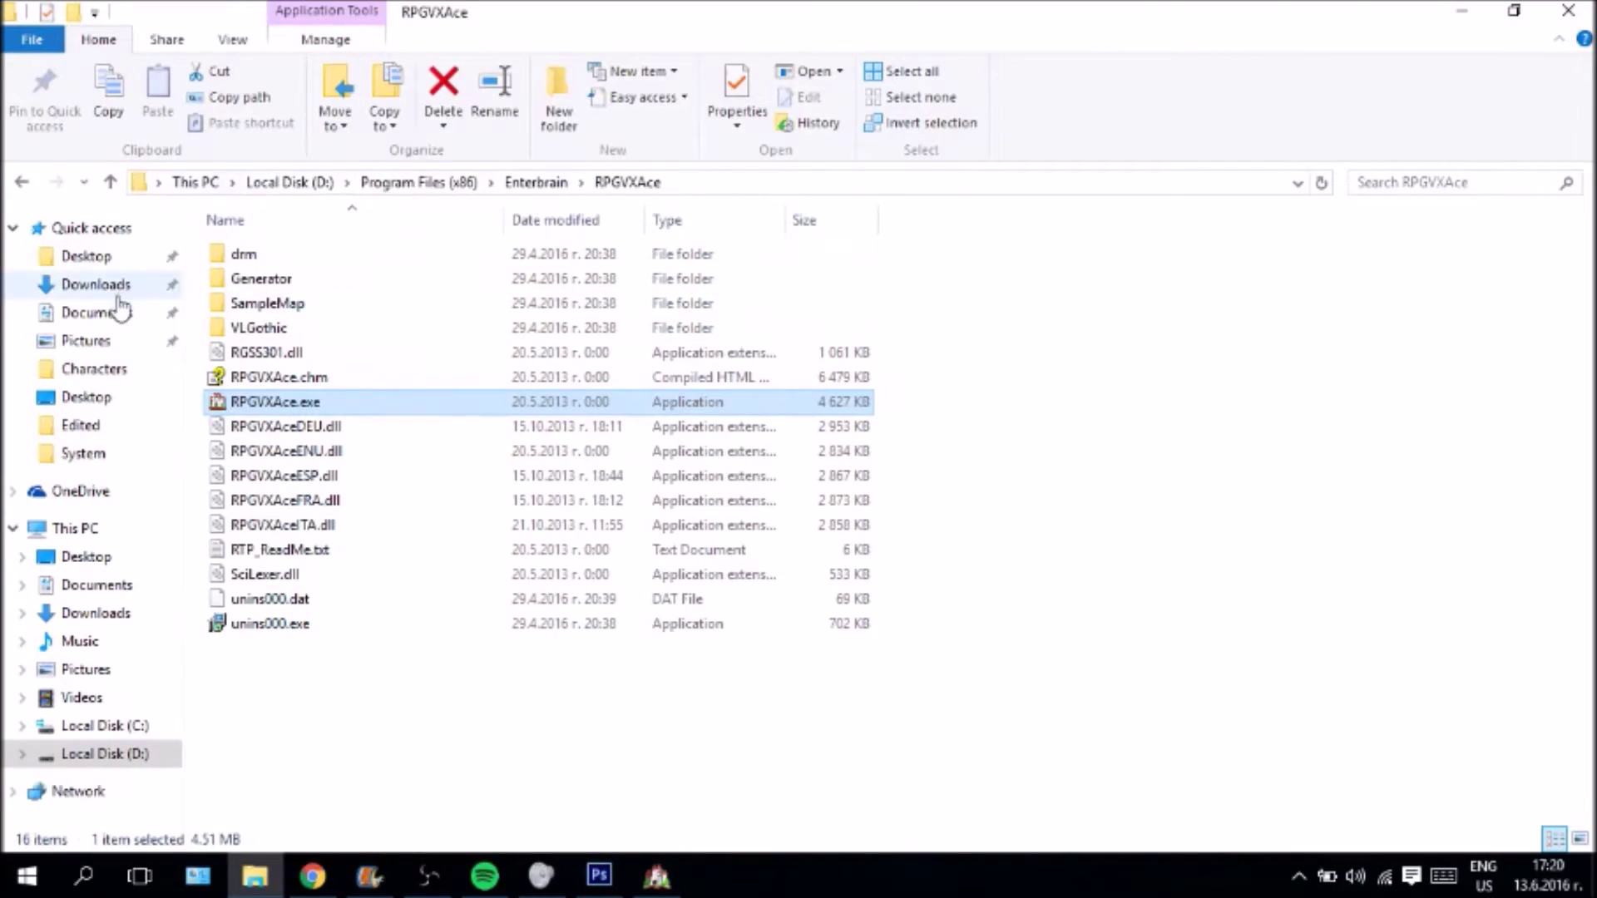
{"action": "left_click", "coordinate": [94, 313]}
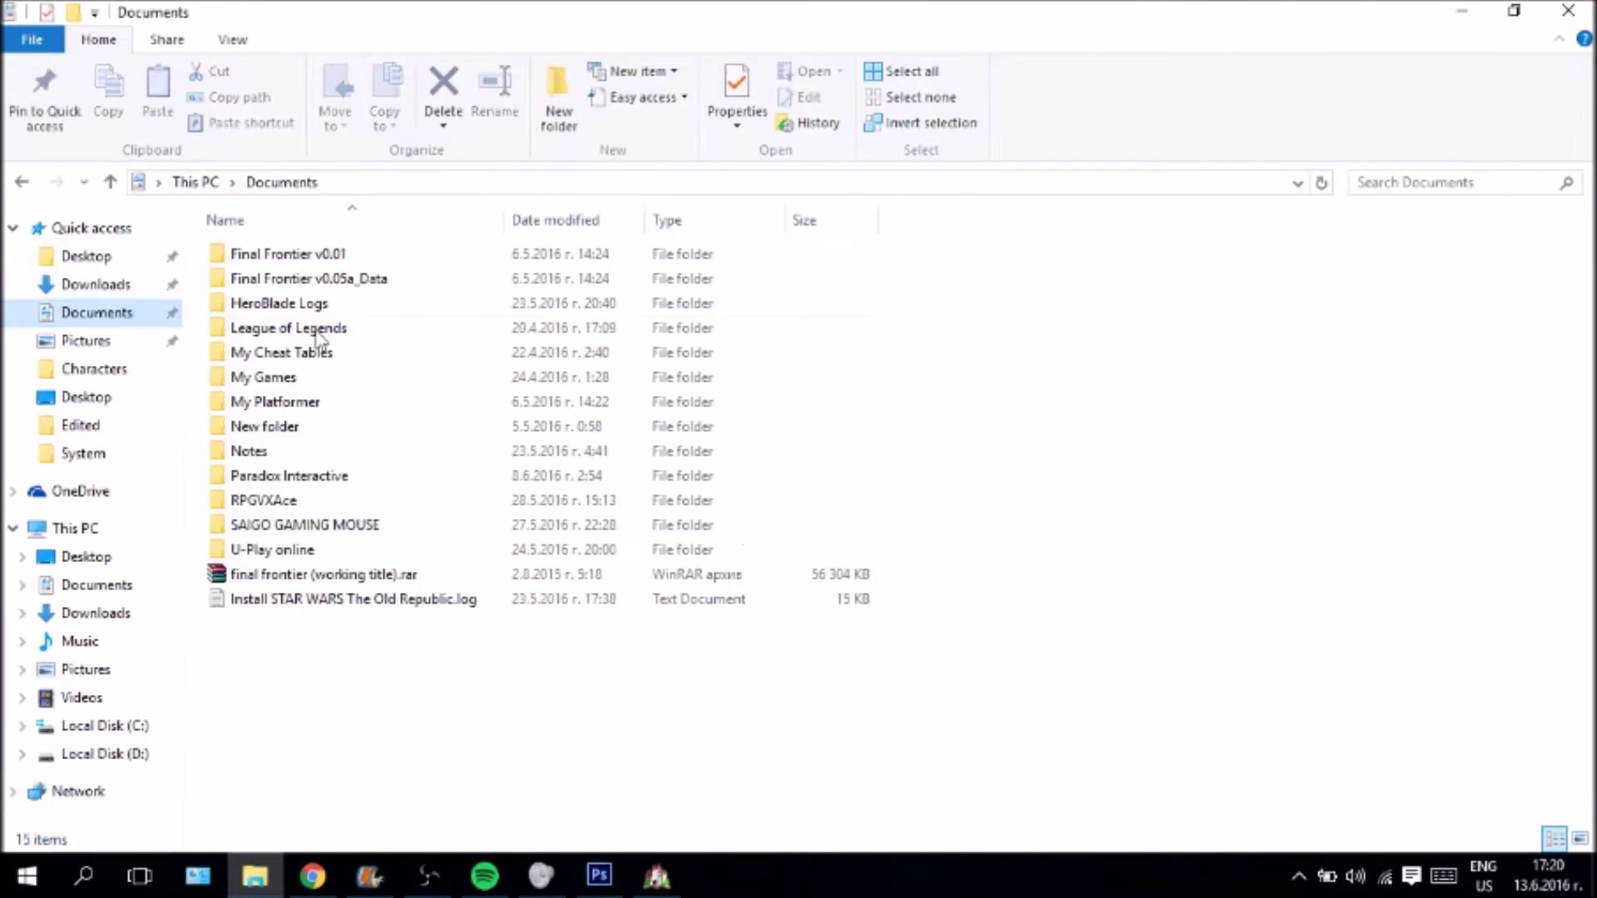
{"action": "double_click", "coordinate": [332, 500]}
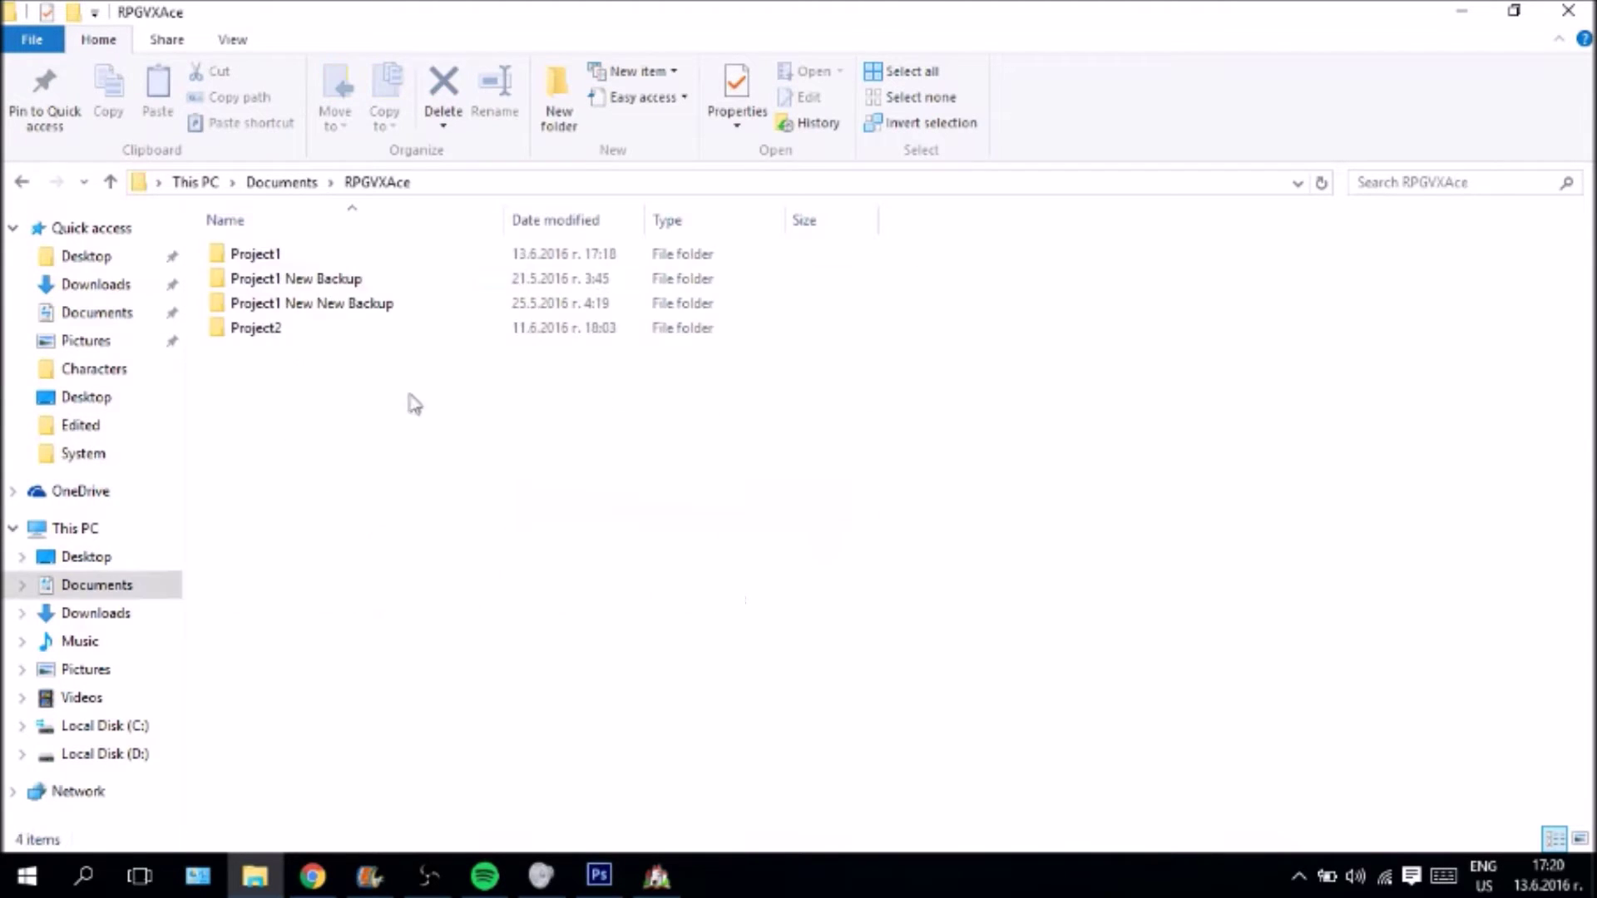
{"action": "left_click", "coordinate": [23, 183]}
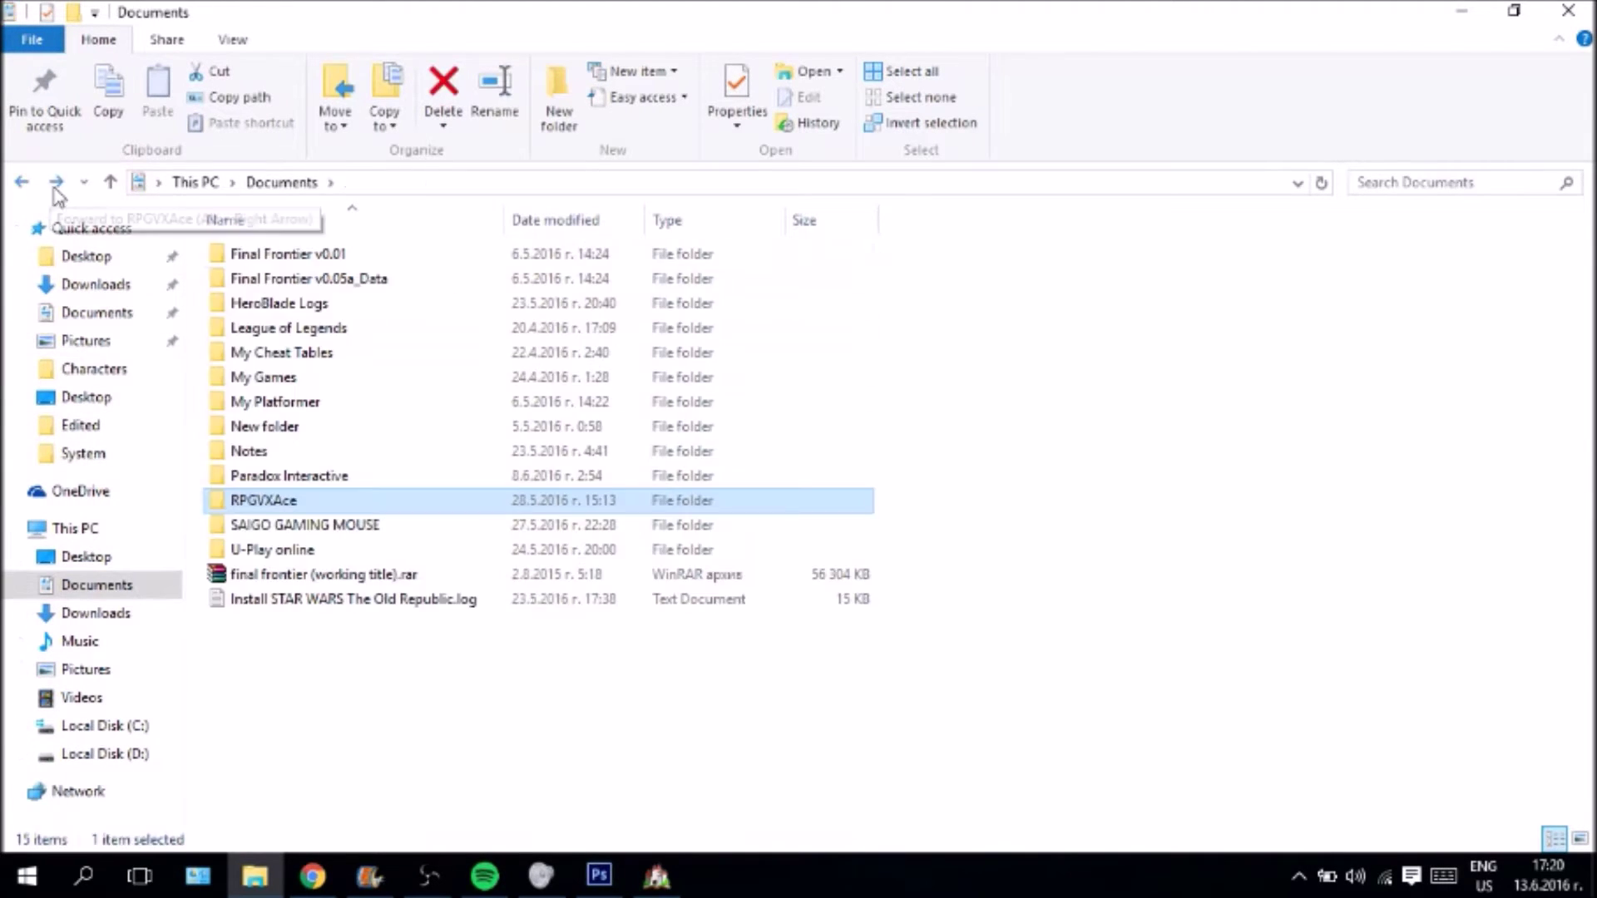
{"action": "left_click", "coordinate": [55, 184]}
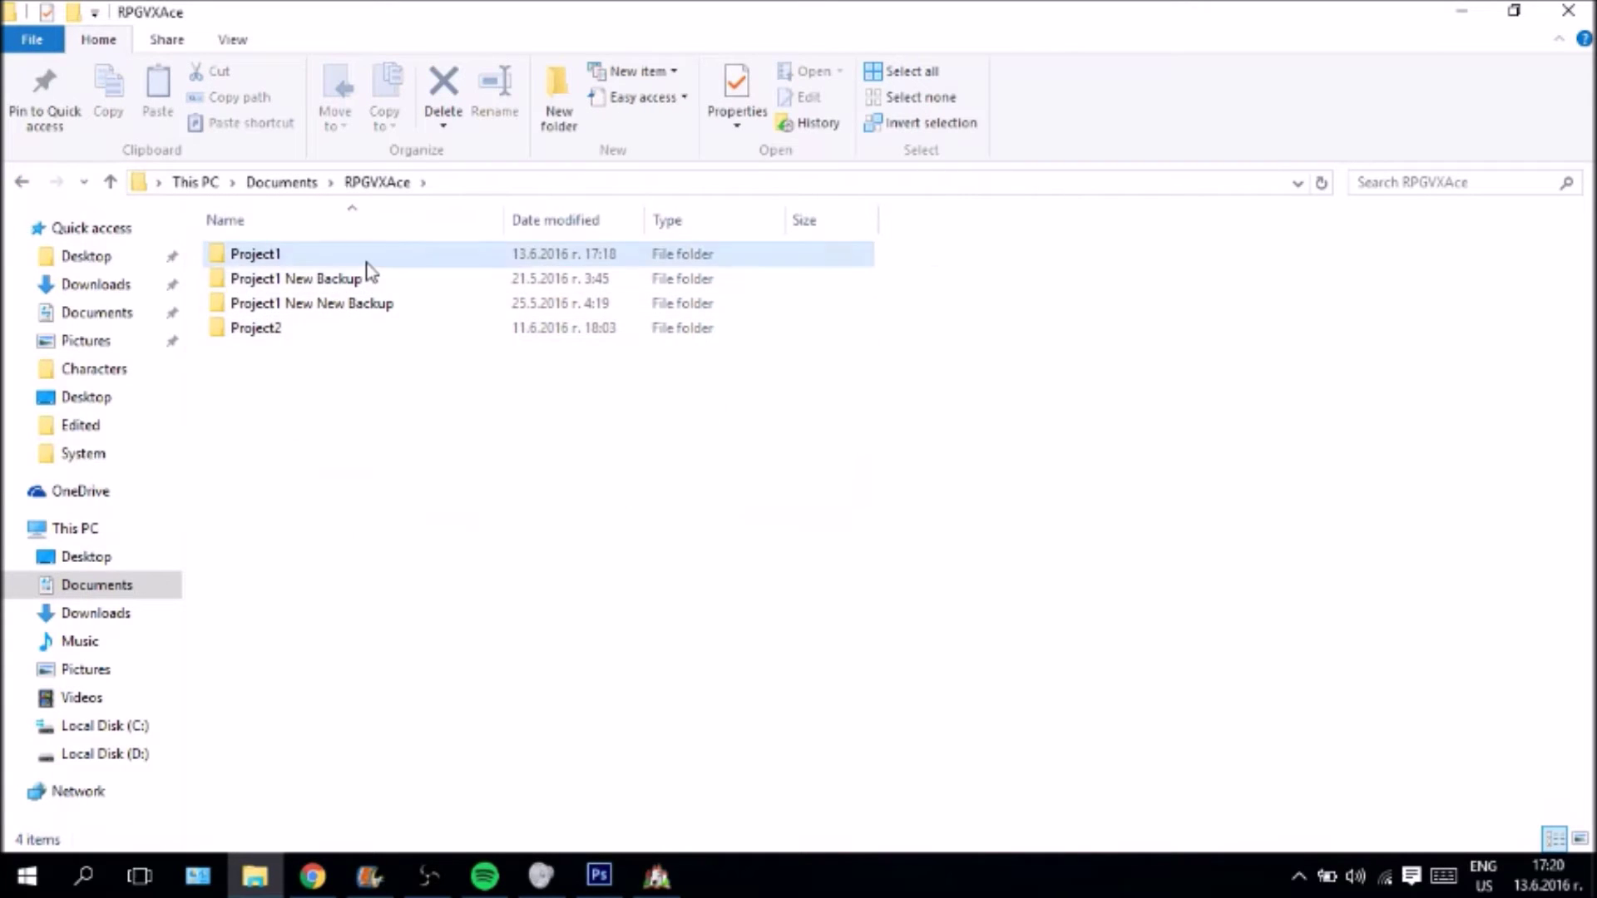
{"action": "double_click", "coordinate": [358, 254]}
{"action": "double_click", "coordinate": [332, 308]}
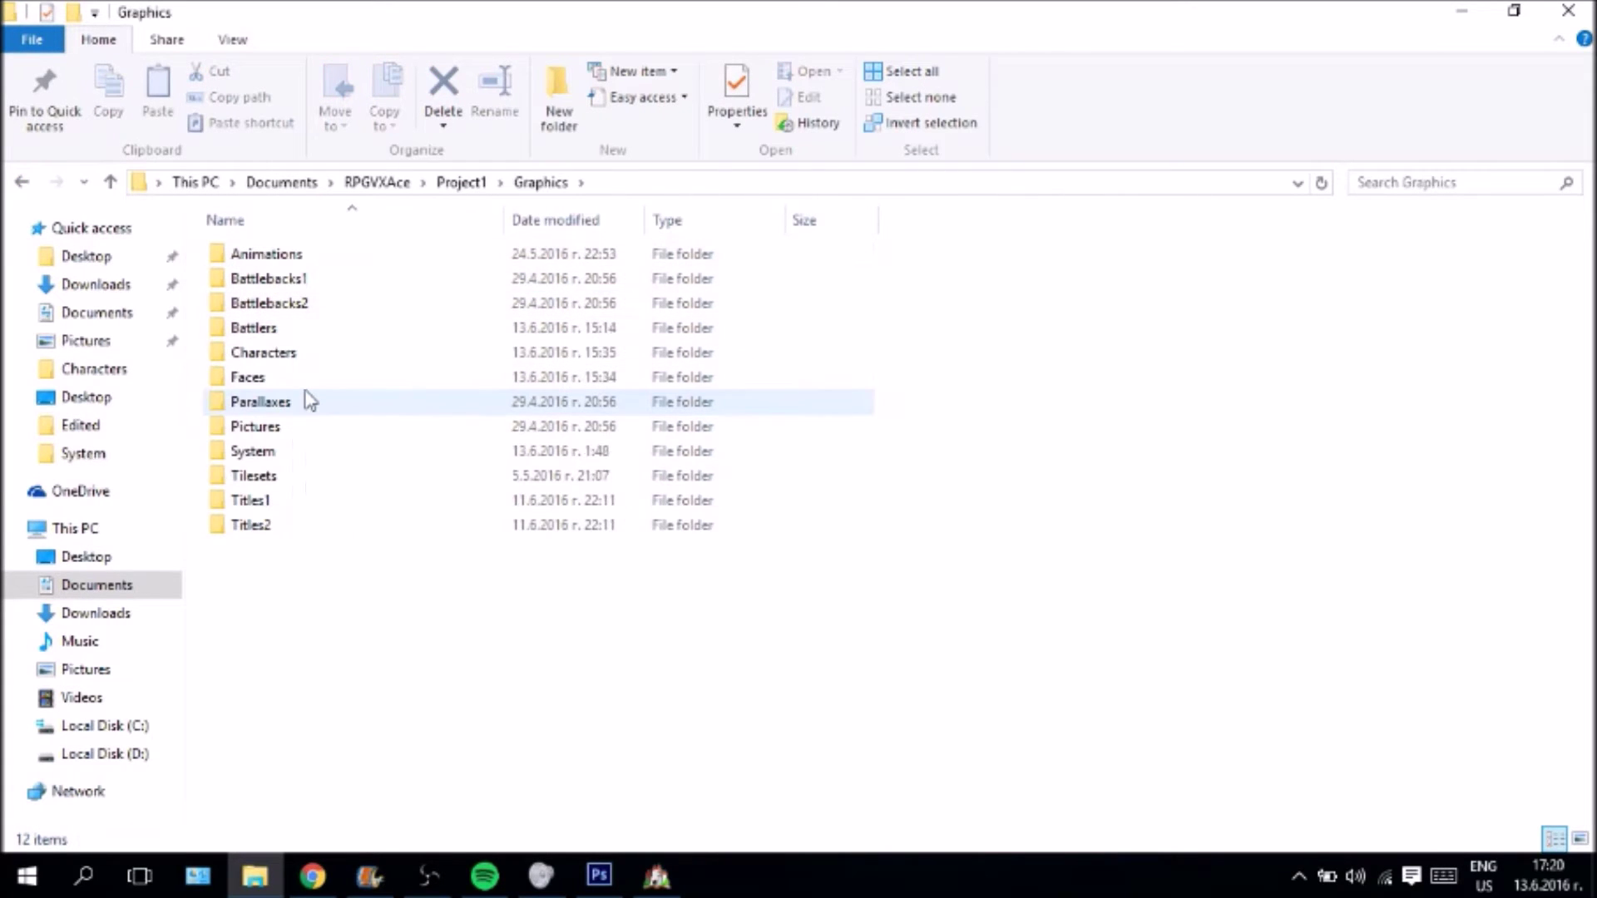
{"action": "left_click", "coordinate": [312, 356]}
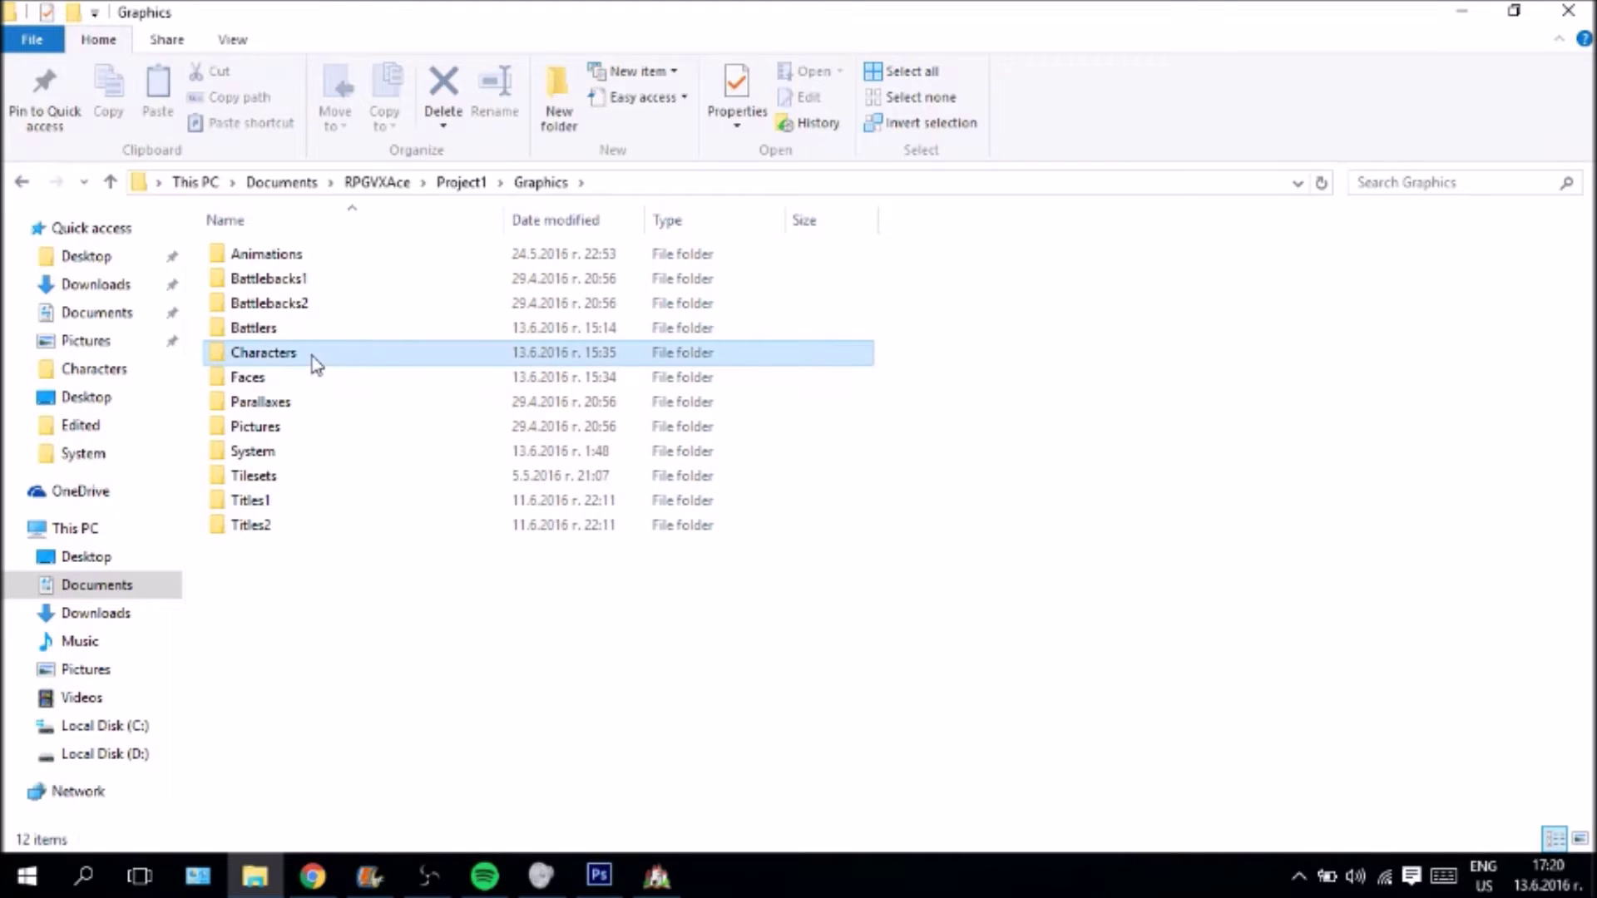
{"action": "double_click", "coordinate": [312, 356]}
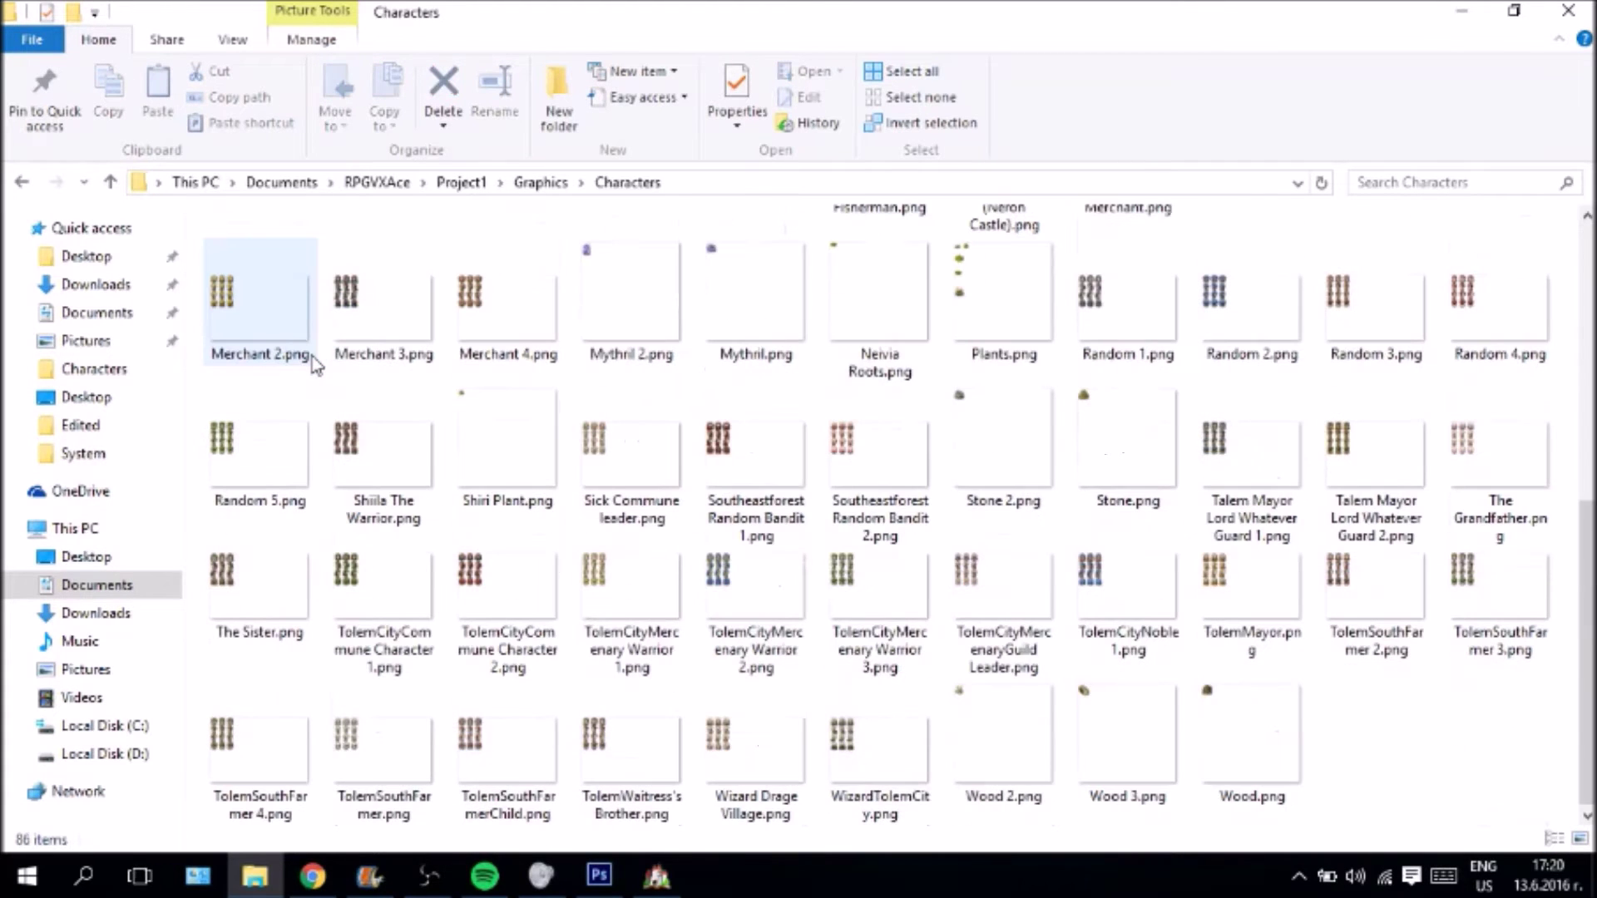
- Select and copy Plants.png from Project1's Characters folder
{"action": "left_click", "coordinate": [1007, 717]}
{"action": "left_click", "coordinate": [848, 685], "text": "ctrl"}
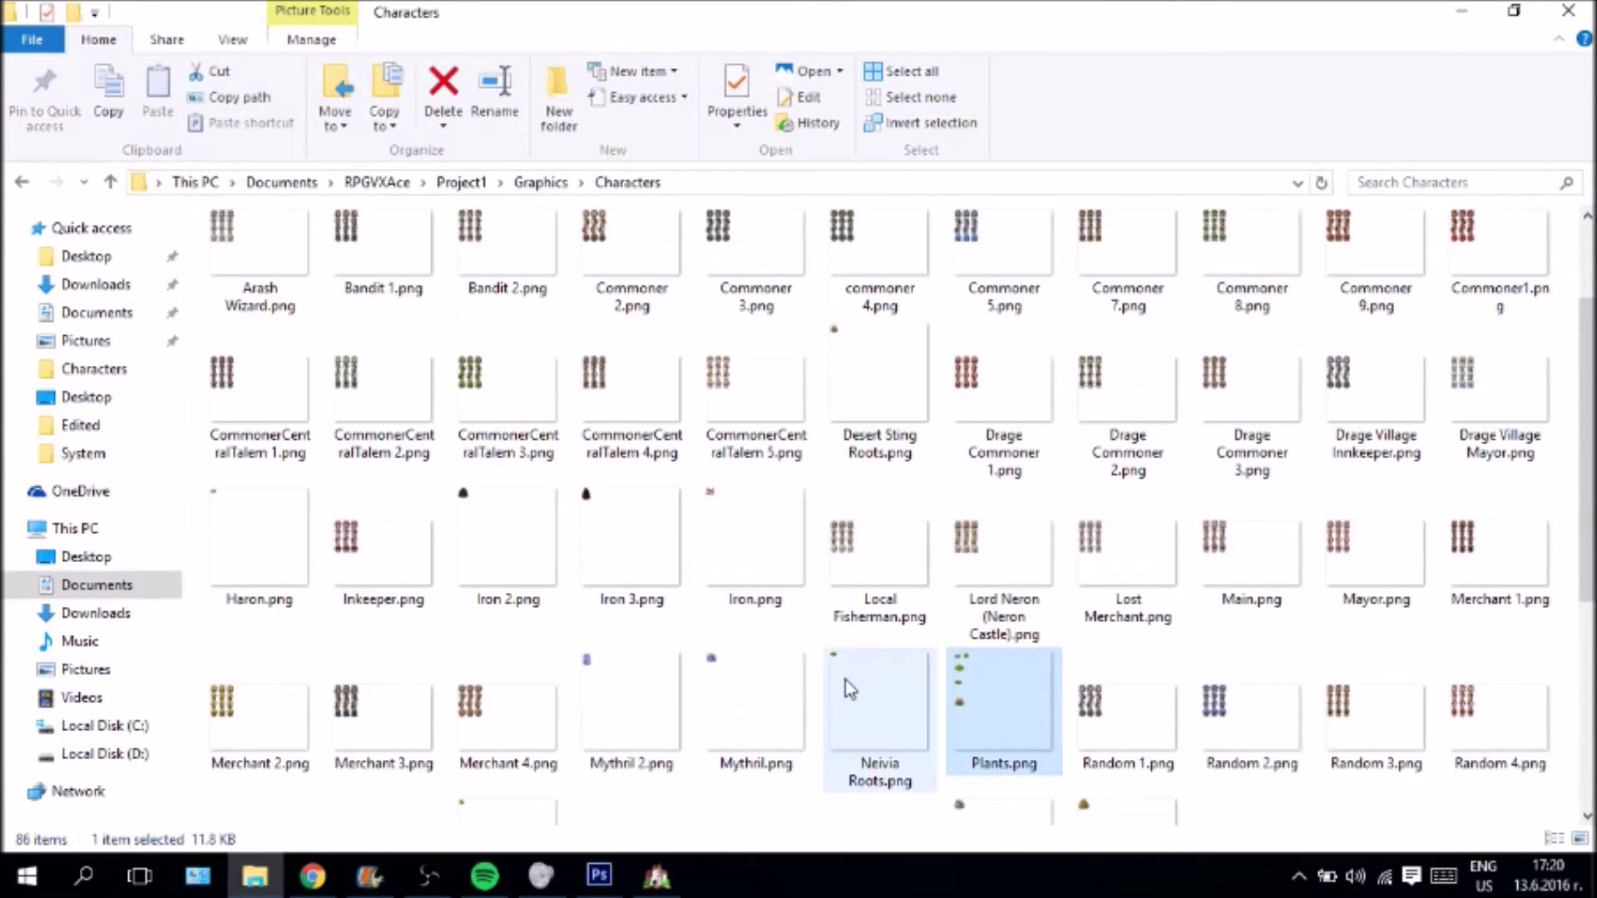
{"action": "key", "text": "ctrl+c"}
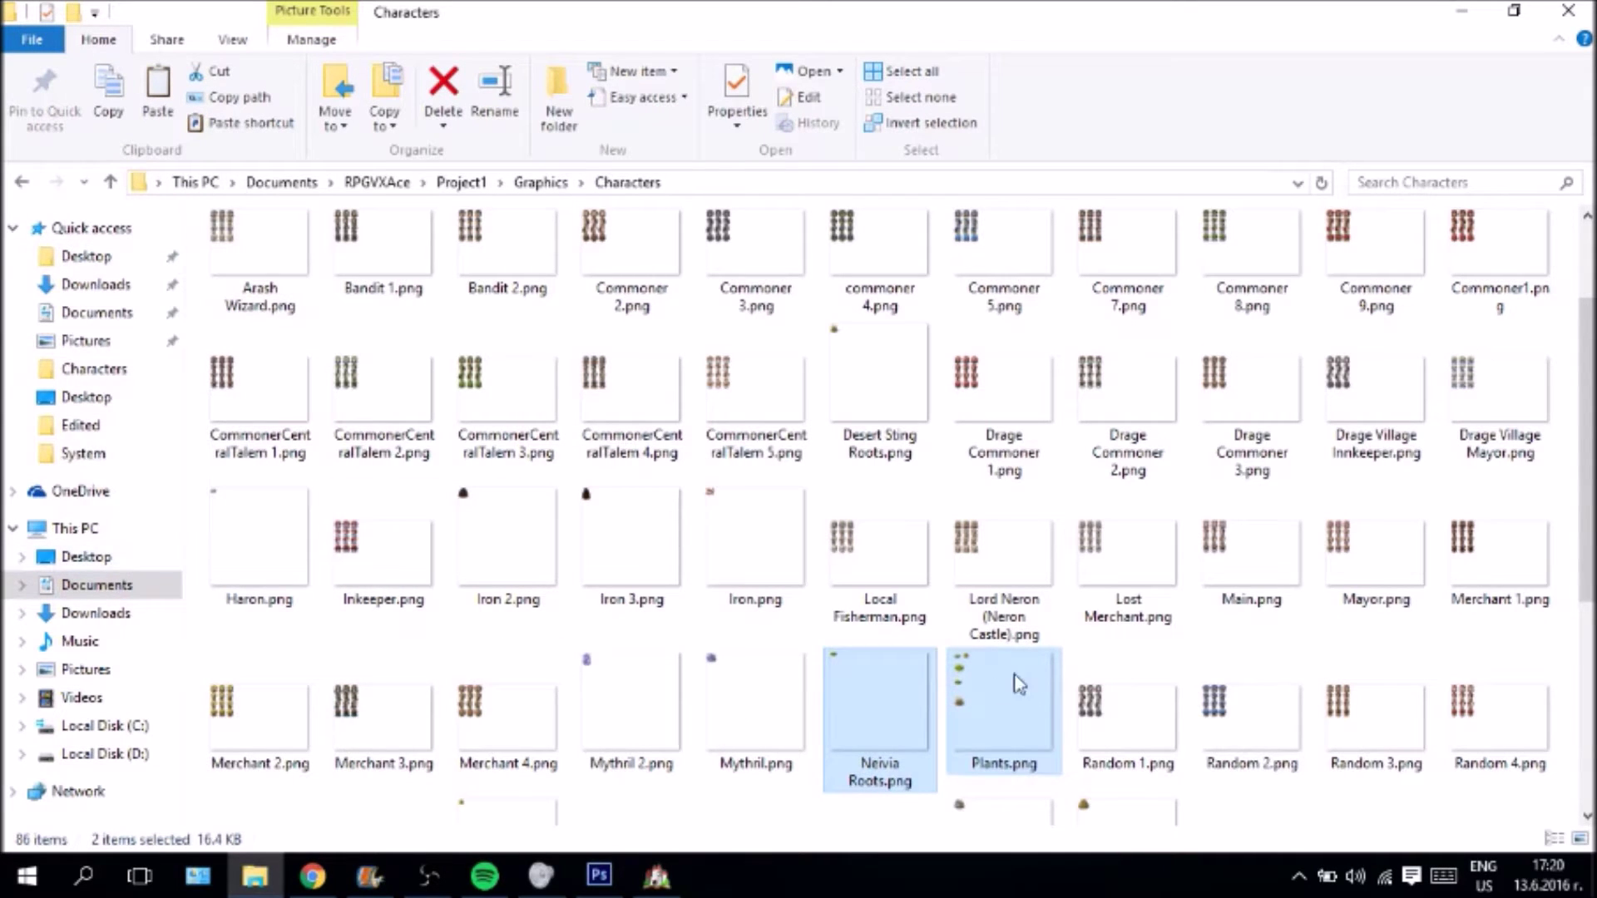
{"action": "left_click", "coordinate": [980, 699]}
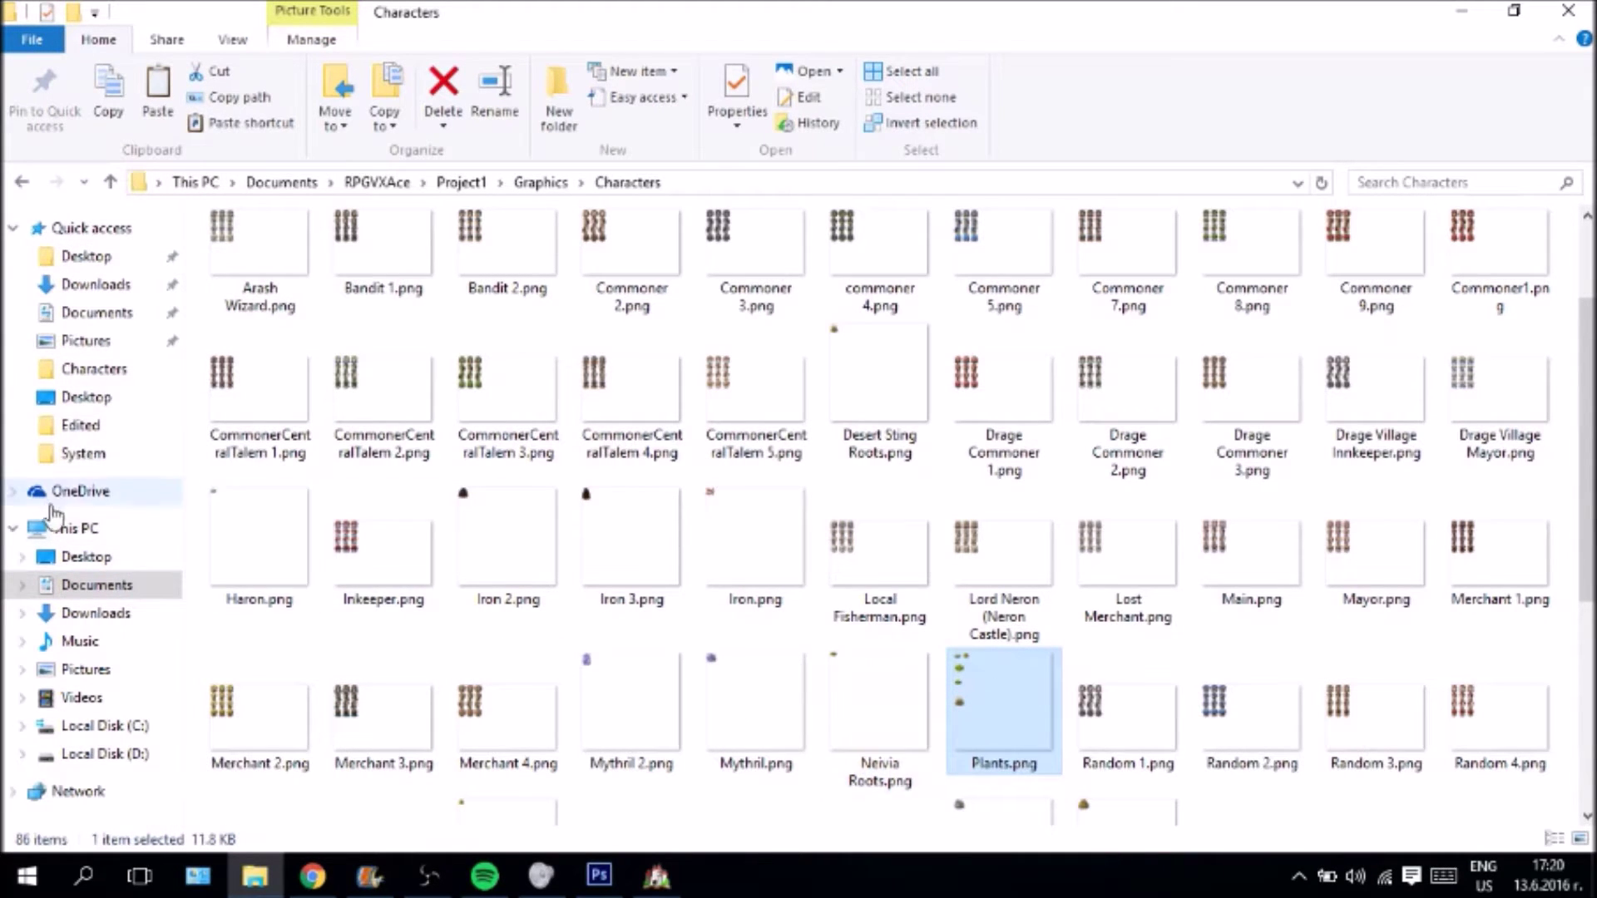
- Paste Plants.png into Project2\Graphics\Characters
{"action": "left_click", "coordinate": [82, 372]}
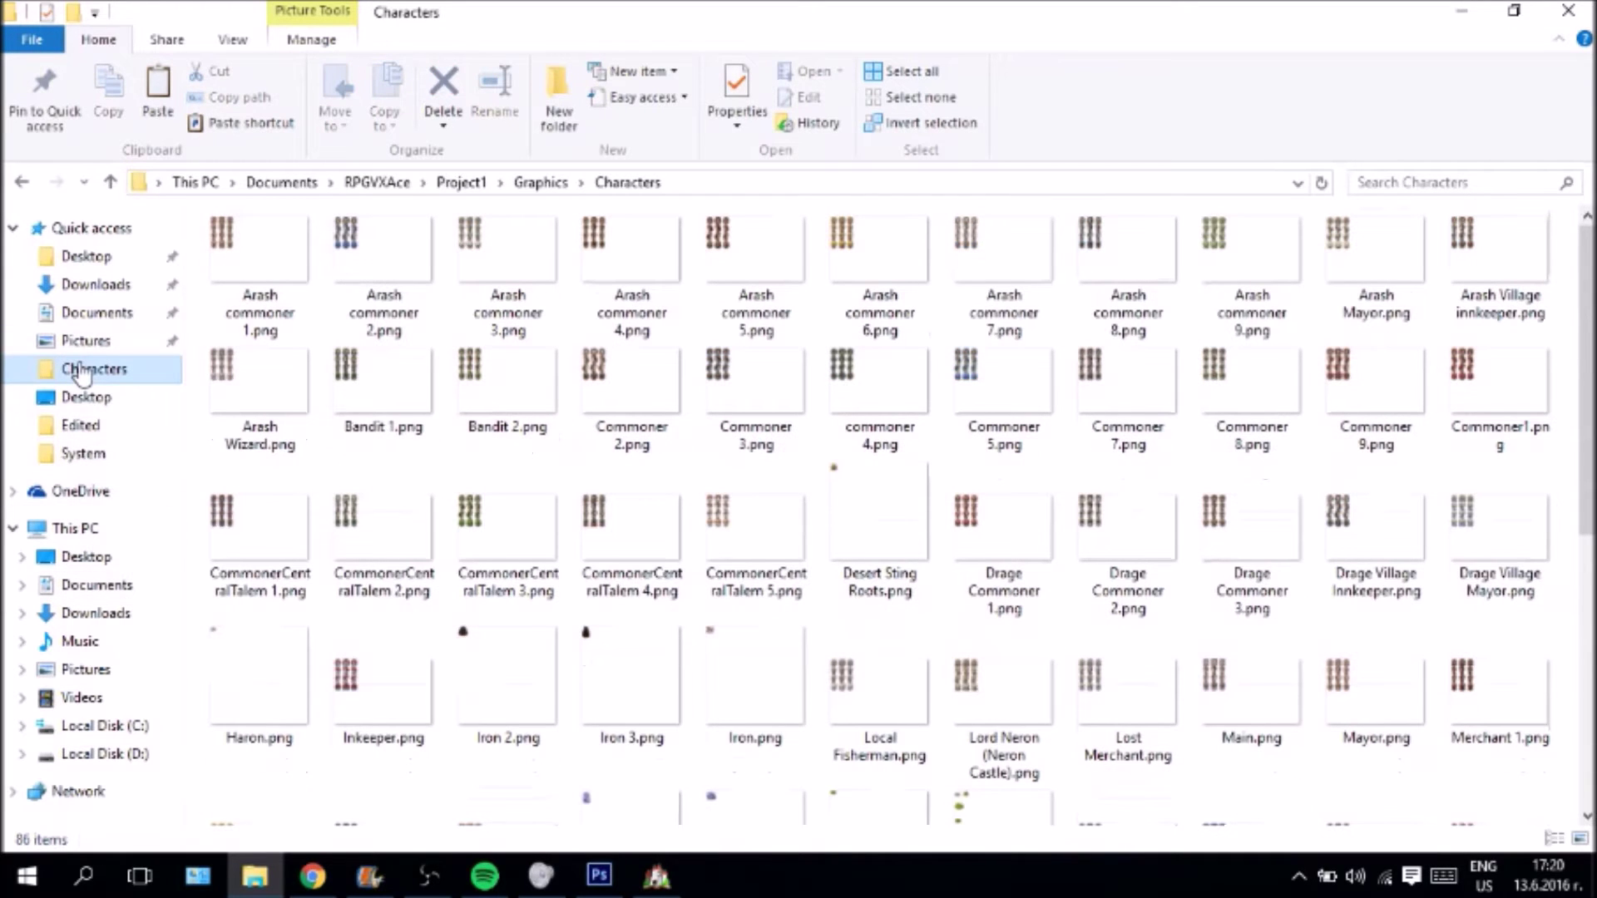
{"action": "left_click", "coordinate": [97, 312]}
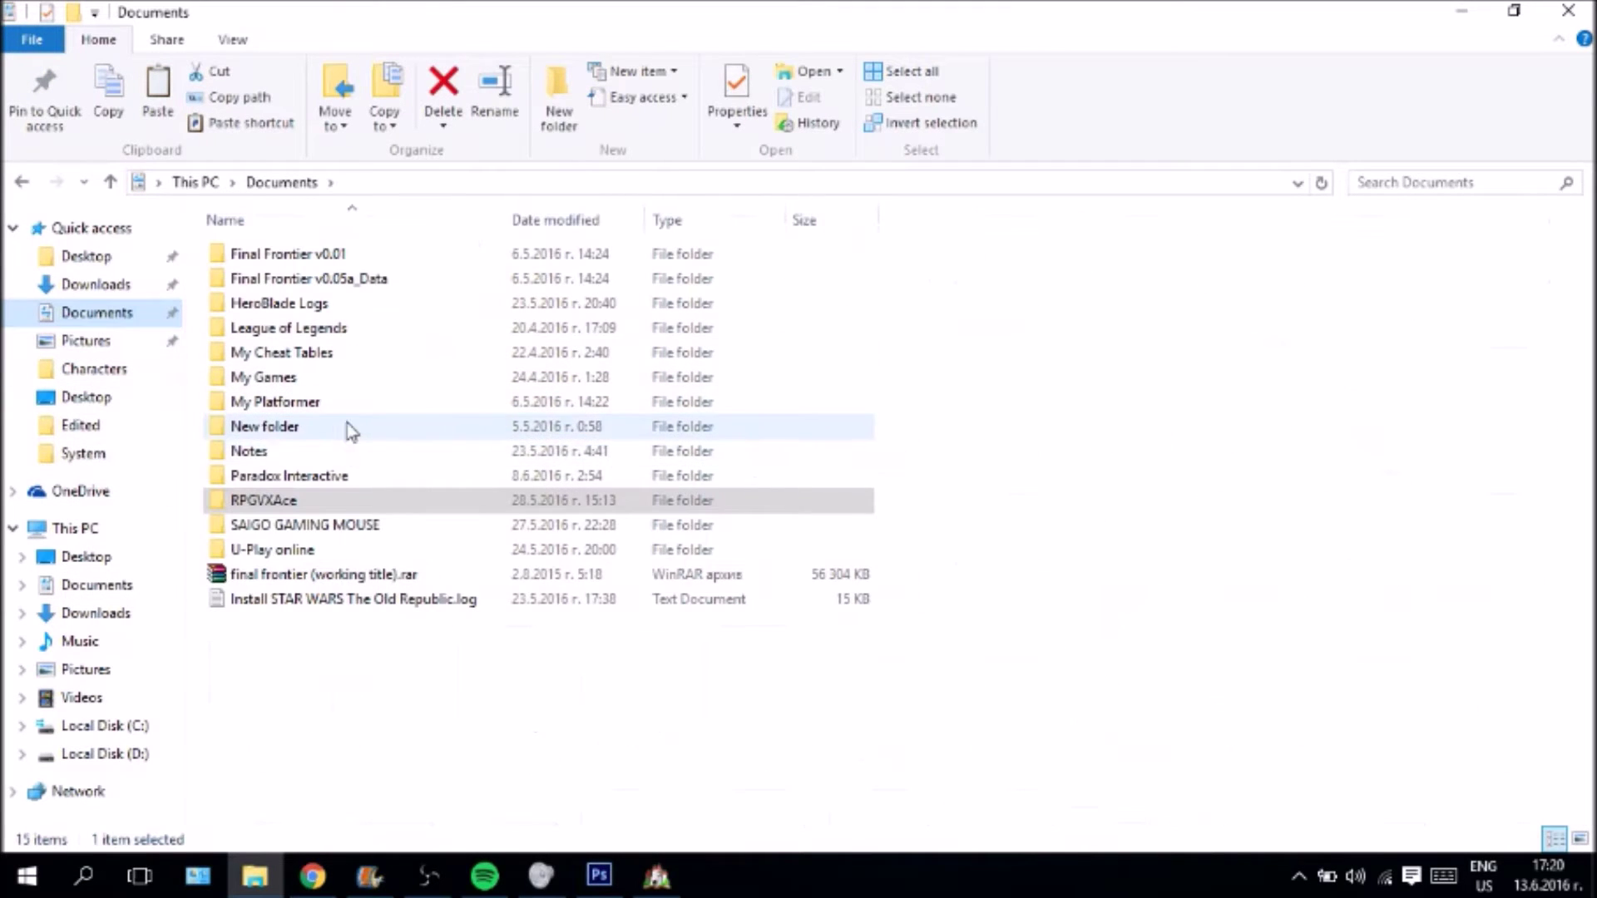
{"action": "double_click", "coordinate": [314, 503]}
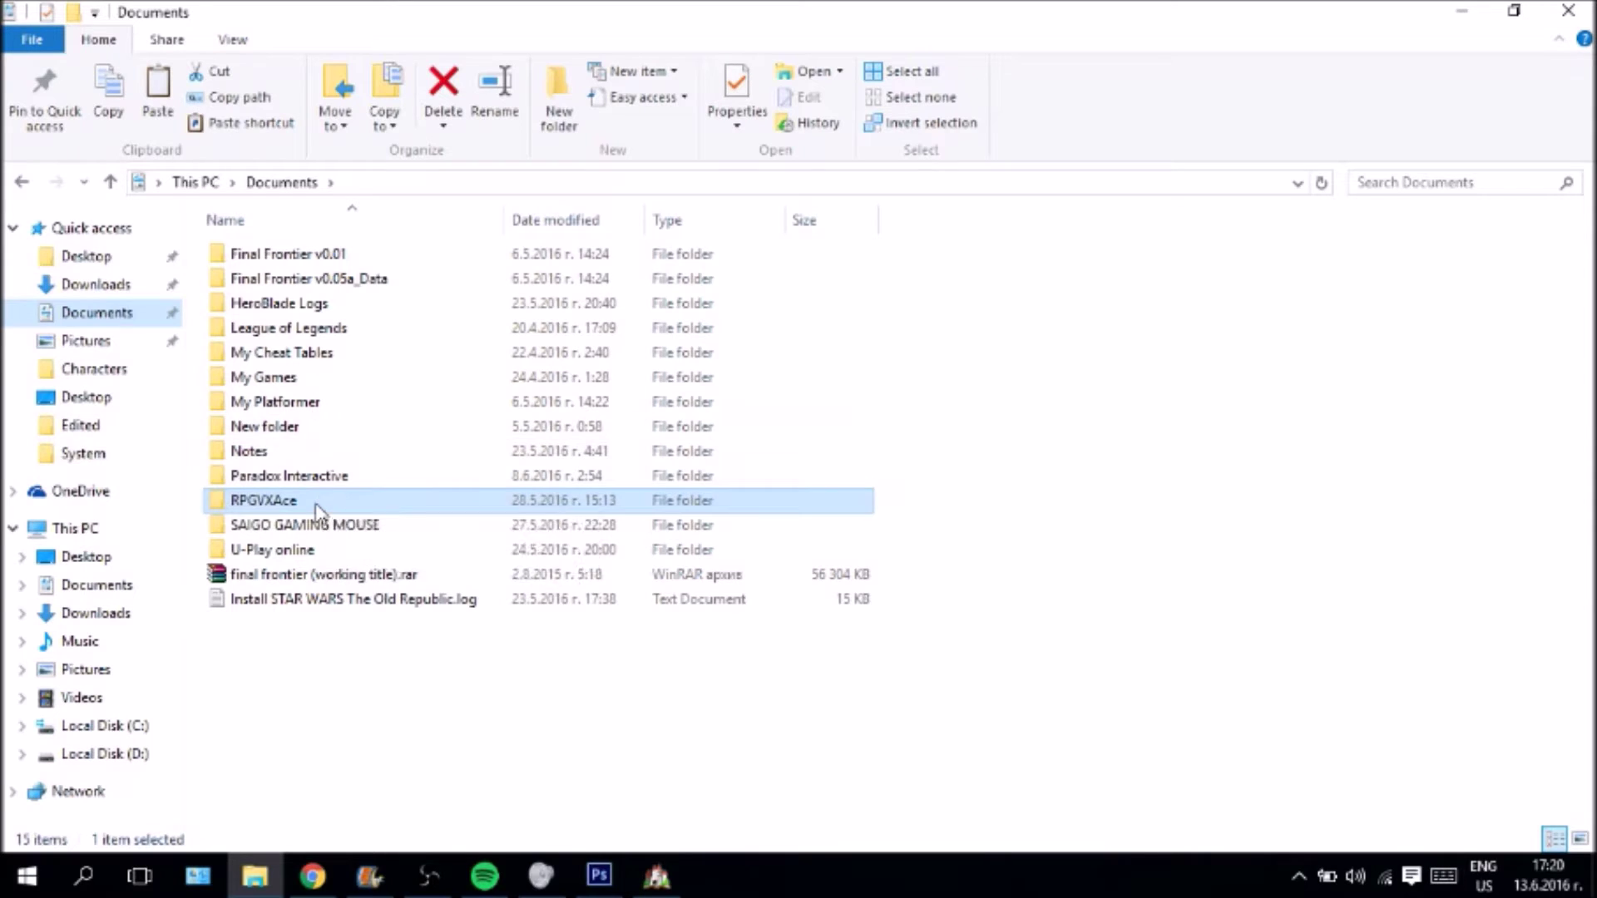
{"action": "double_click", "coordinate": [314, 331]}
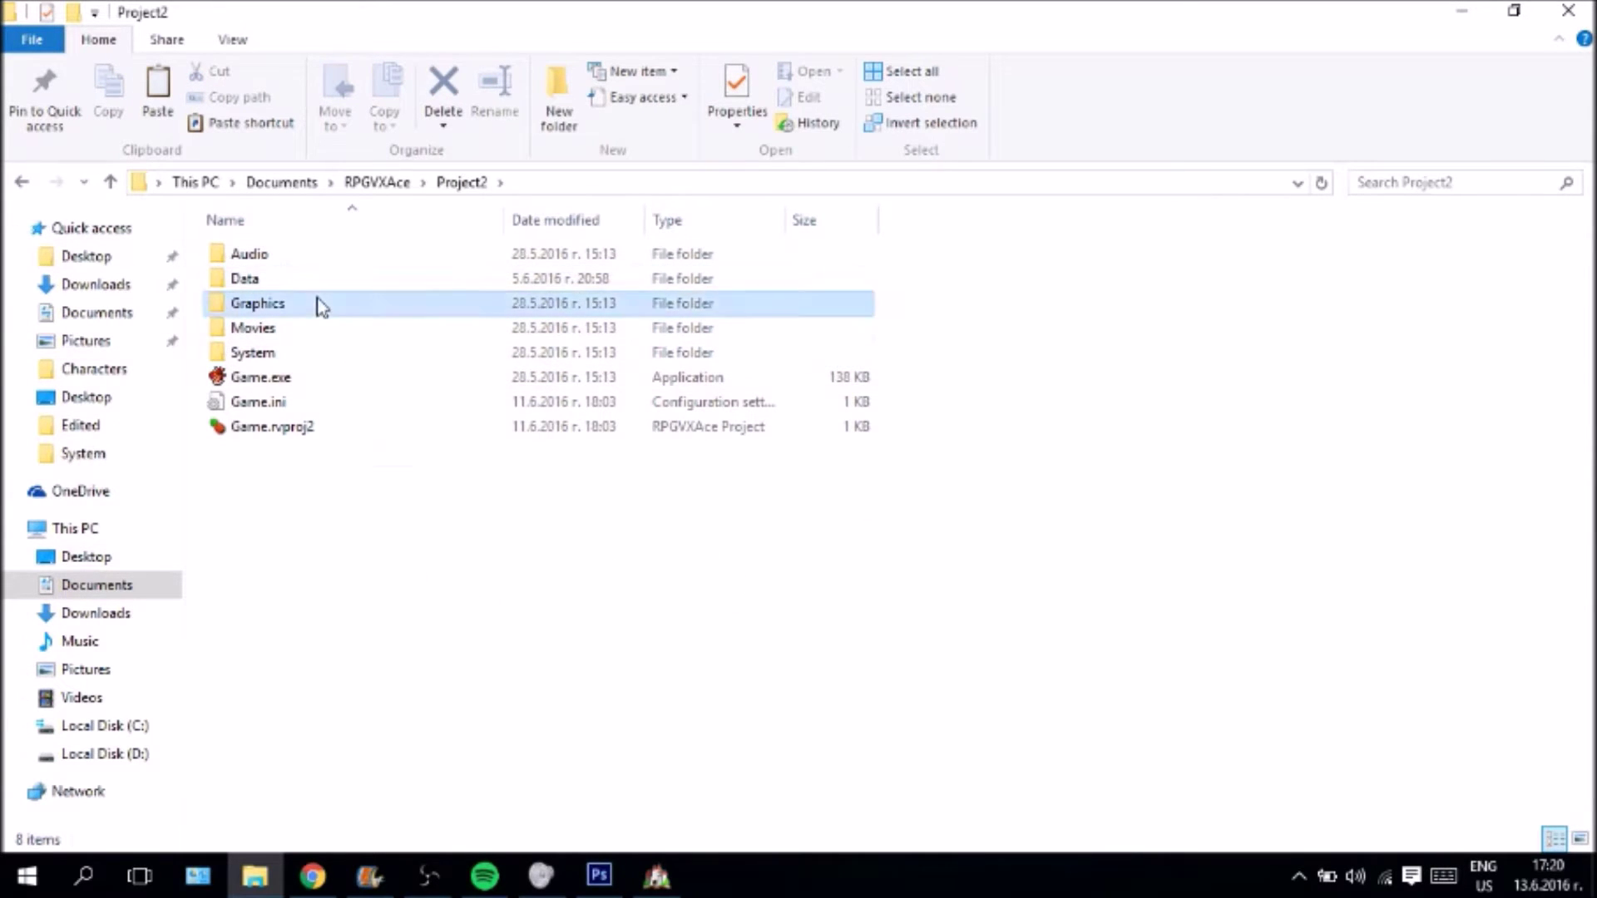
{"action": "double_click", "coordinate": [317, 303]}
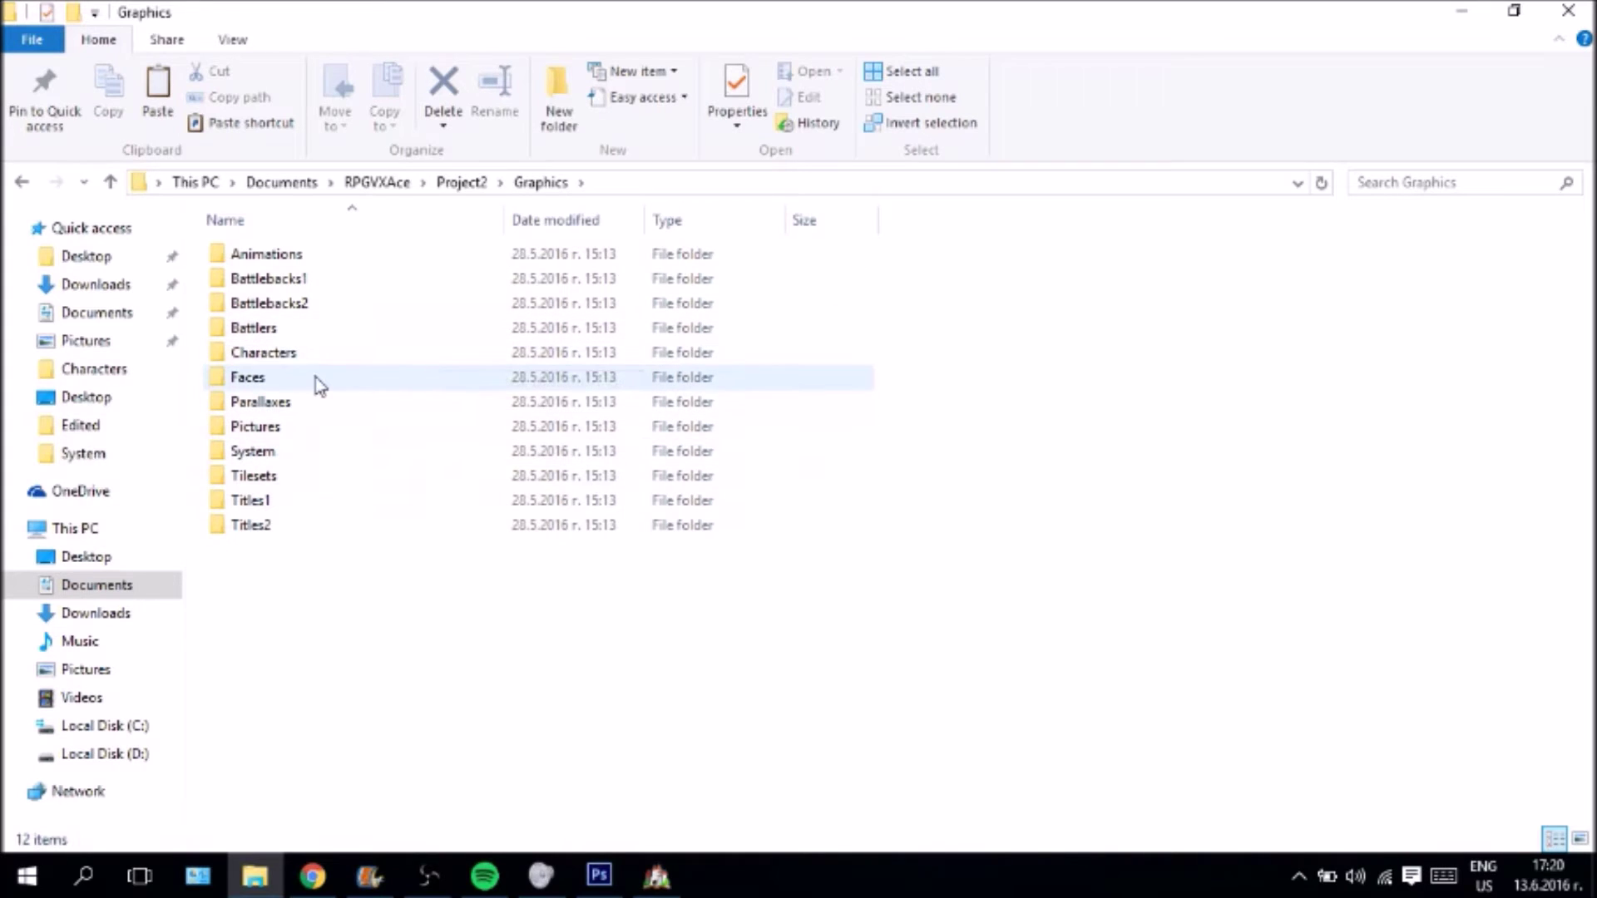
{"action": "double_click", "coordinate": [299, 356]}
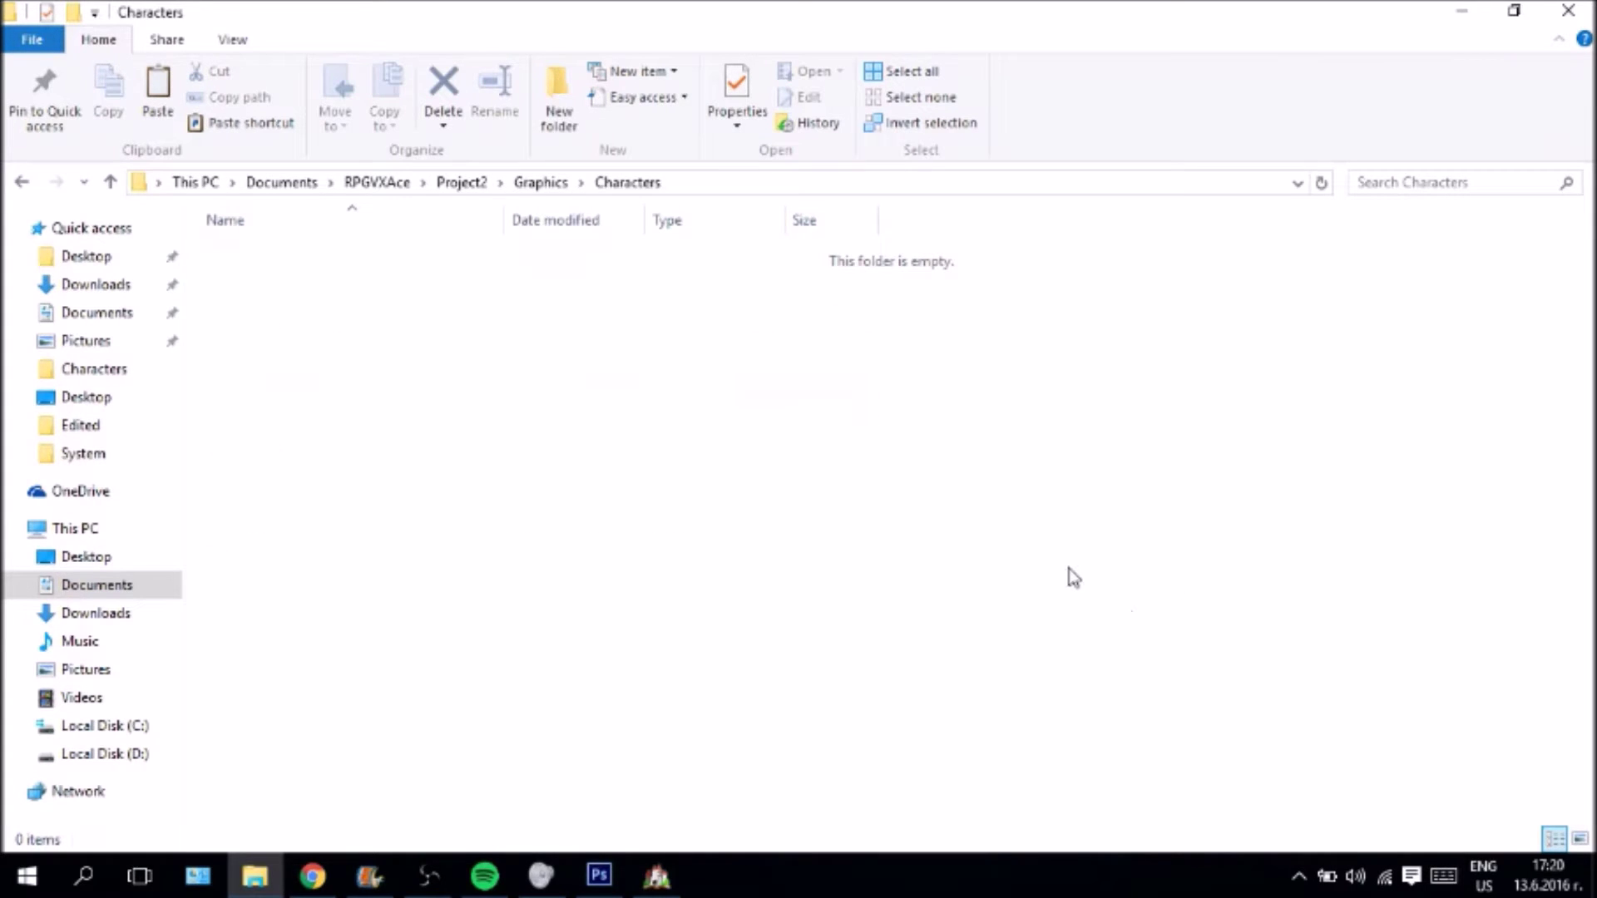
{"action": "key", "text": "ctrl+v"}
{"action": "left_click", "coordinate": [585, 453]}
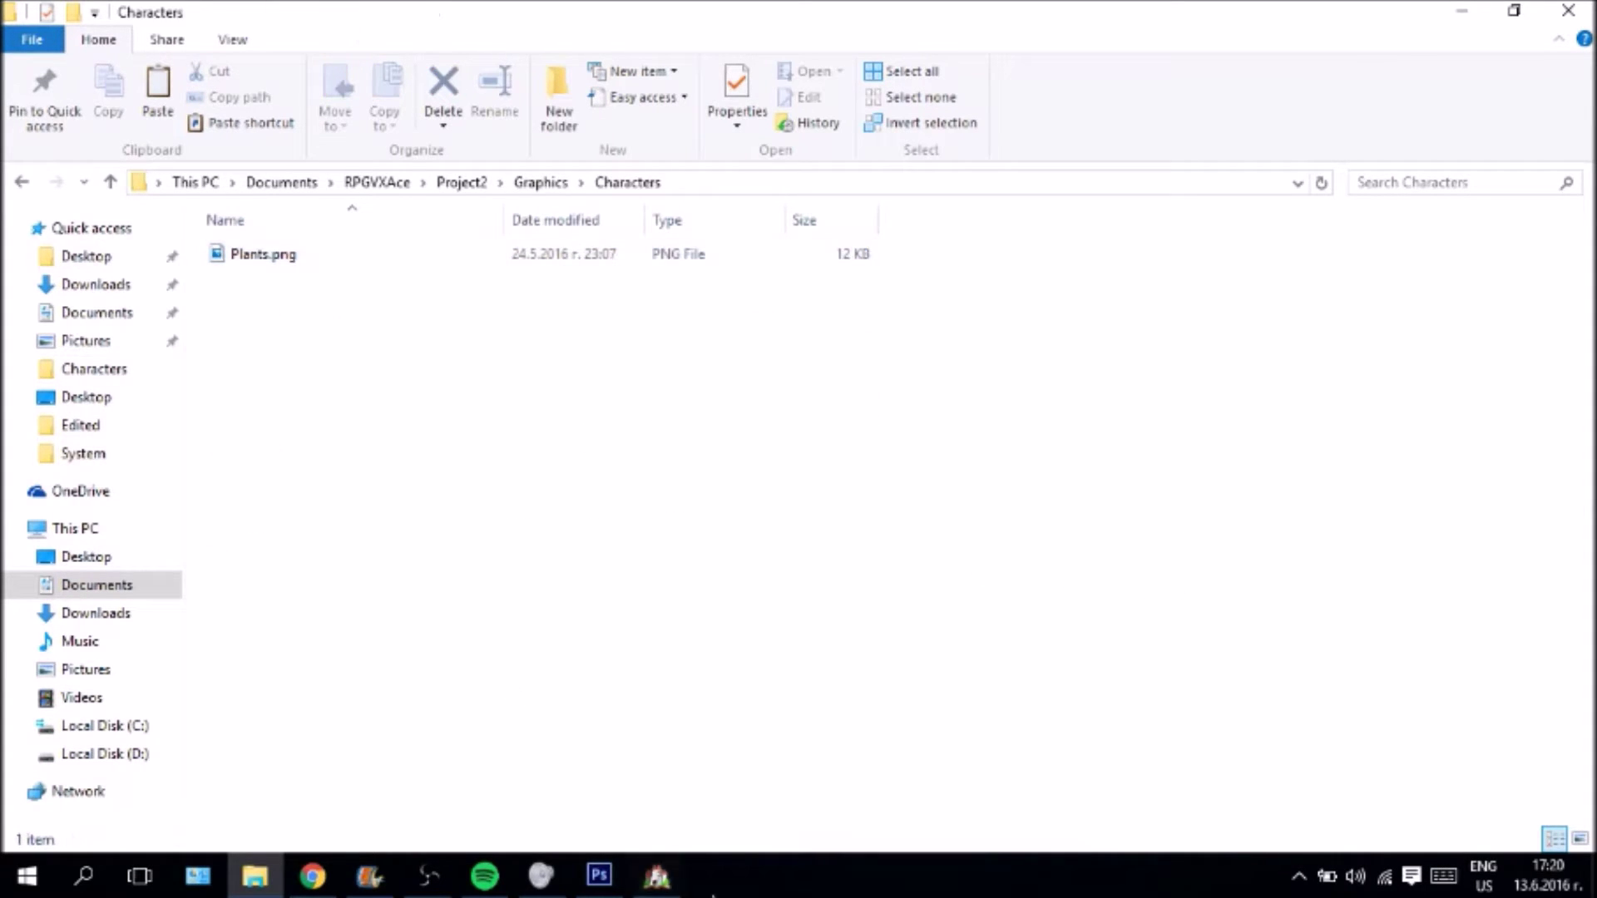
- Back in RPG Maker, select the map tile where the plant will go
{"action": "left_click", "coordinate": [665, 889]}
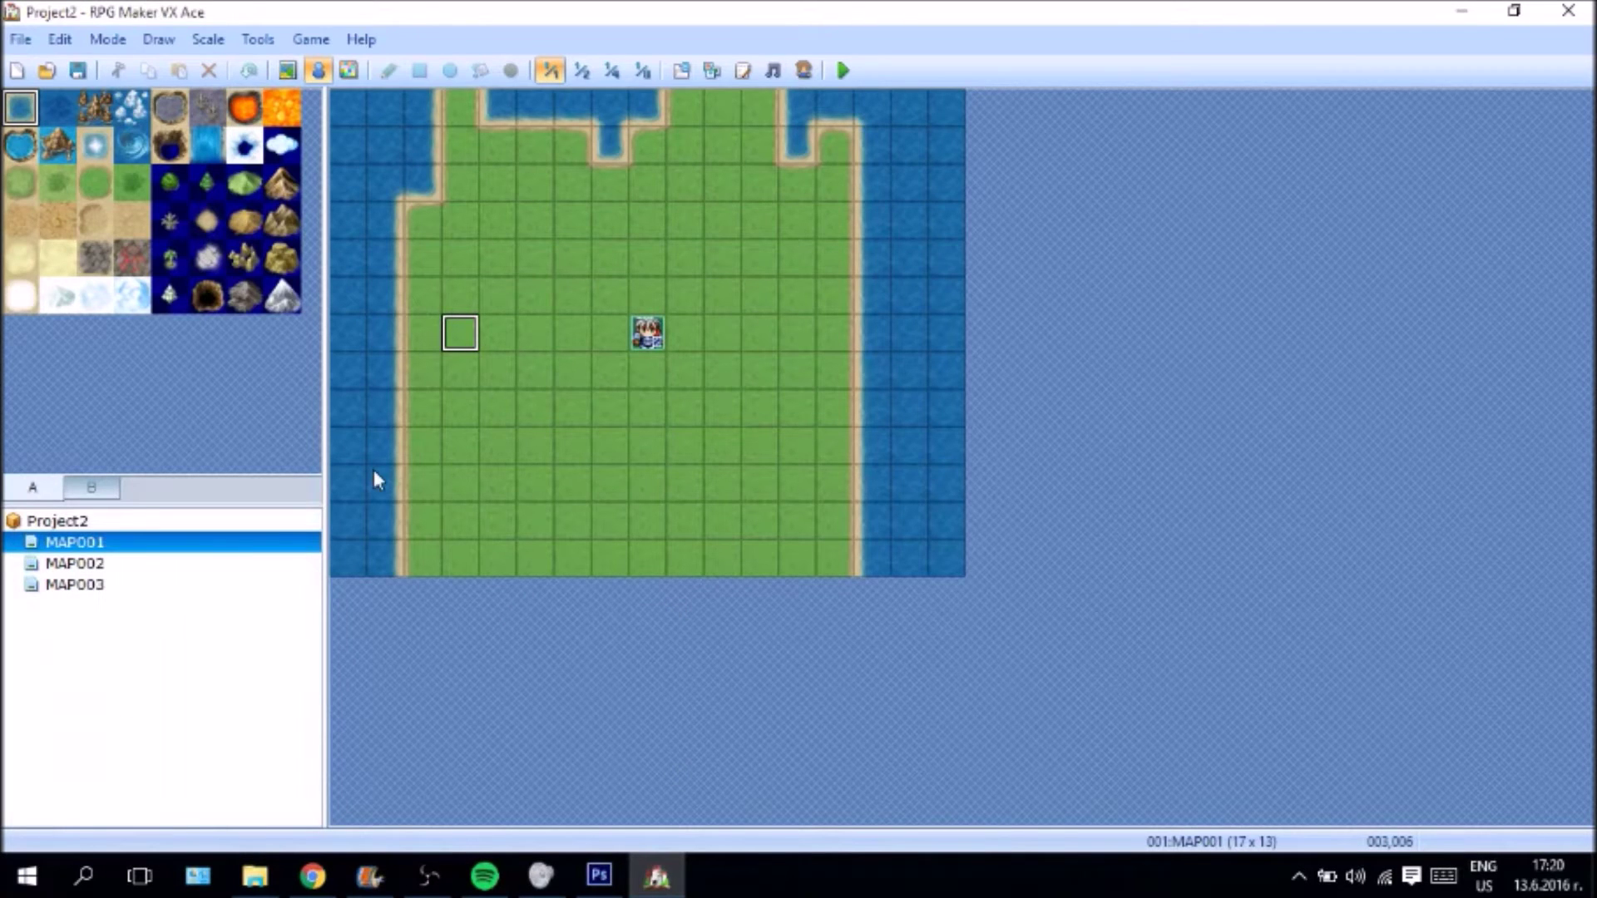
{"action": "right_click", "coordinate": [452, 337]}
{"action": "mouse_move", "coordinate": [635, 541]}
{"action": "left_click", "coordinate": [511, 674]}
{"action": "right_click", "coordinate": [464, 326]}
{"action": "key", "text": "Escape"}
{"action": "key", "text": "Return"}
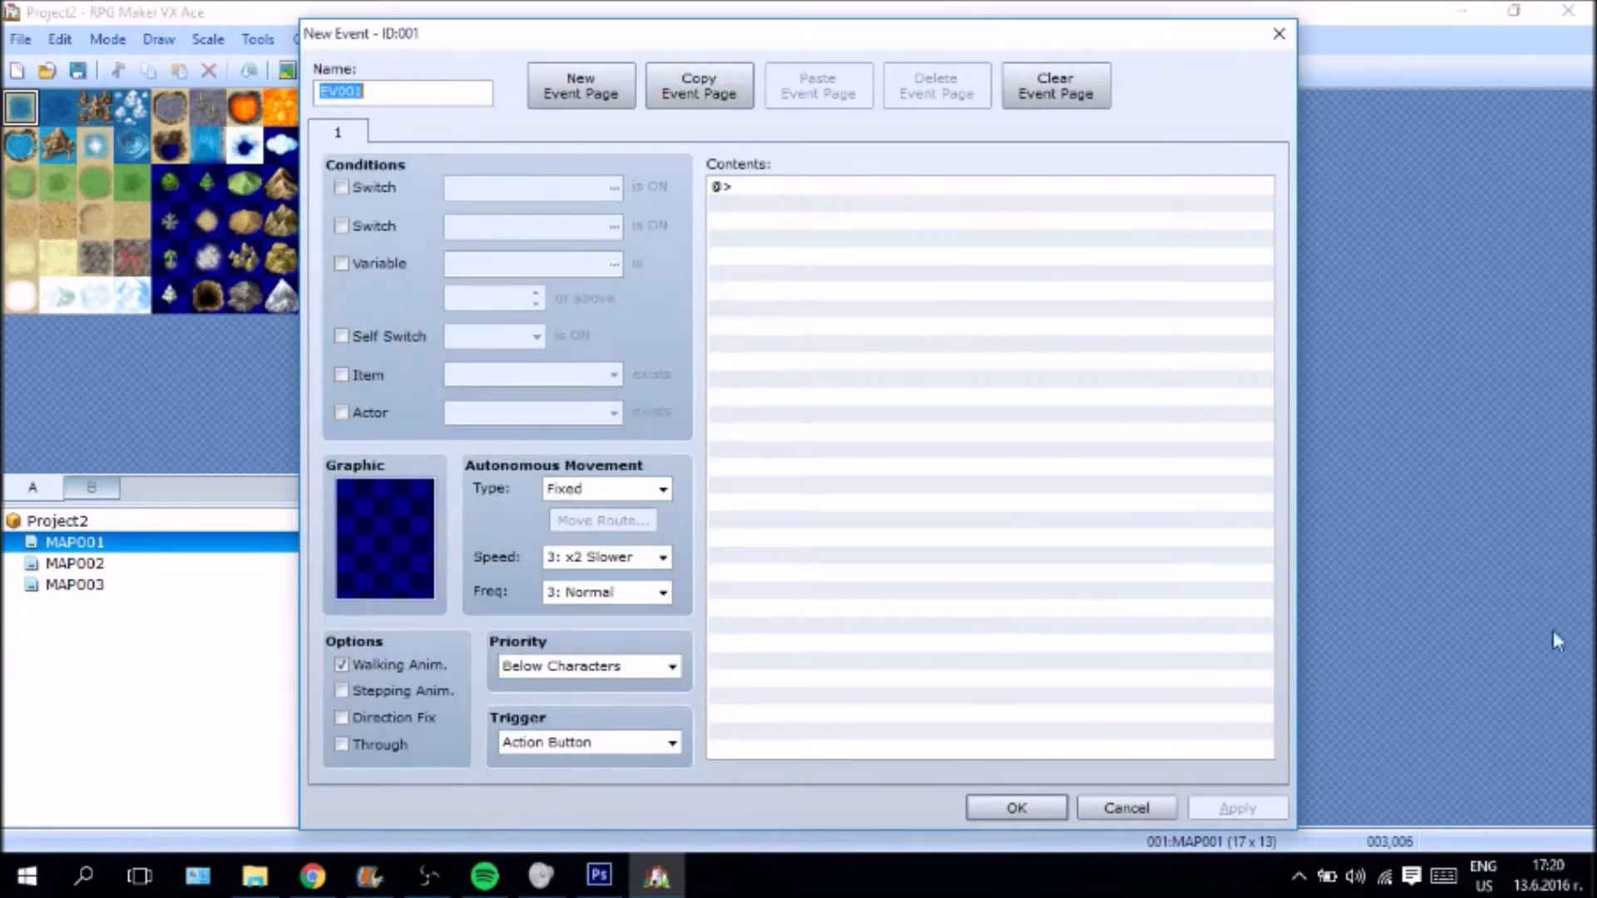
{"action": "left_click", "coordinate": [1127, 814]}
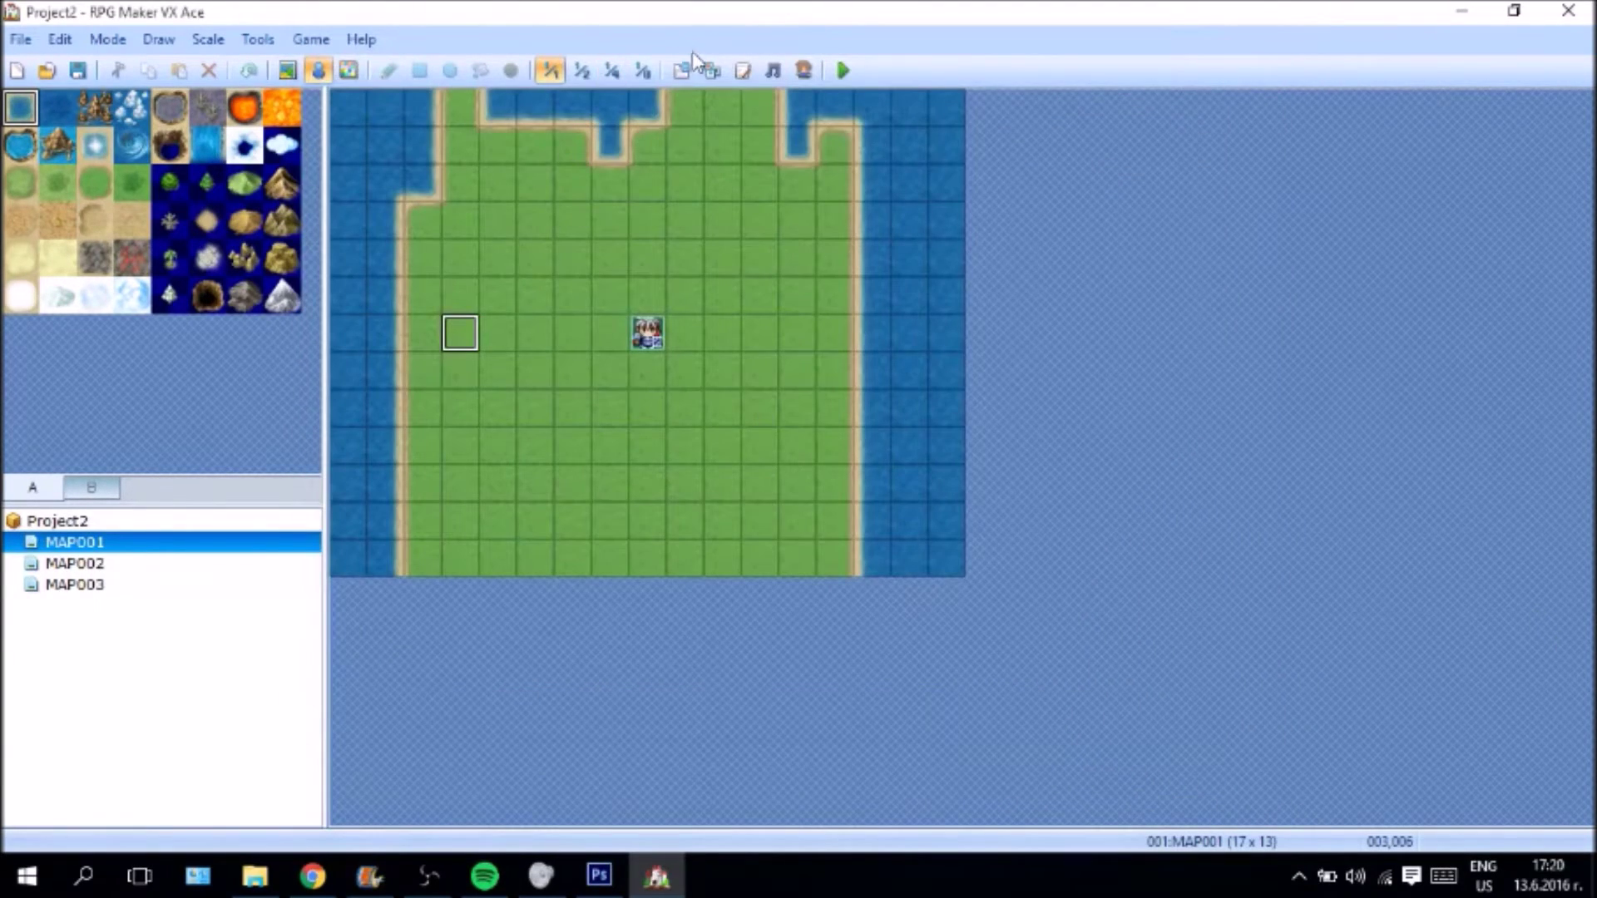
- In the Database Items list, rename item 017 to 'Joren Plant', apply and close
{"action": "left_click", "coordinate": [682, 71]}
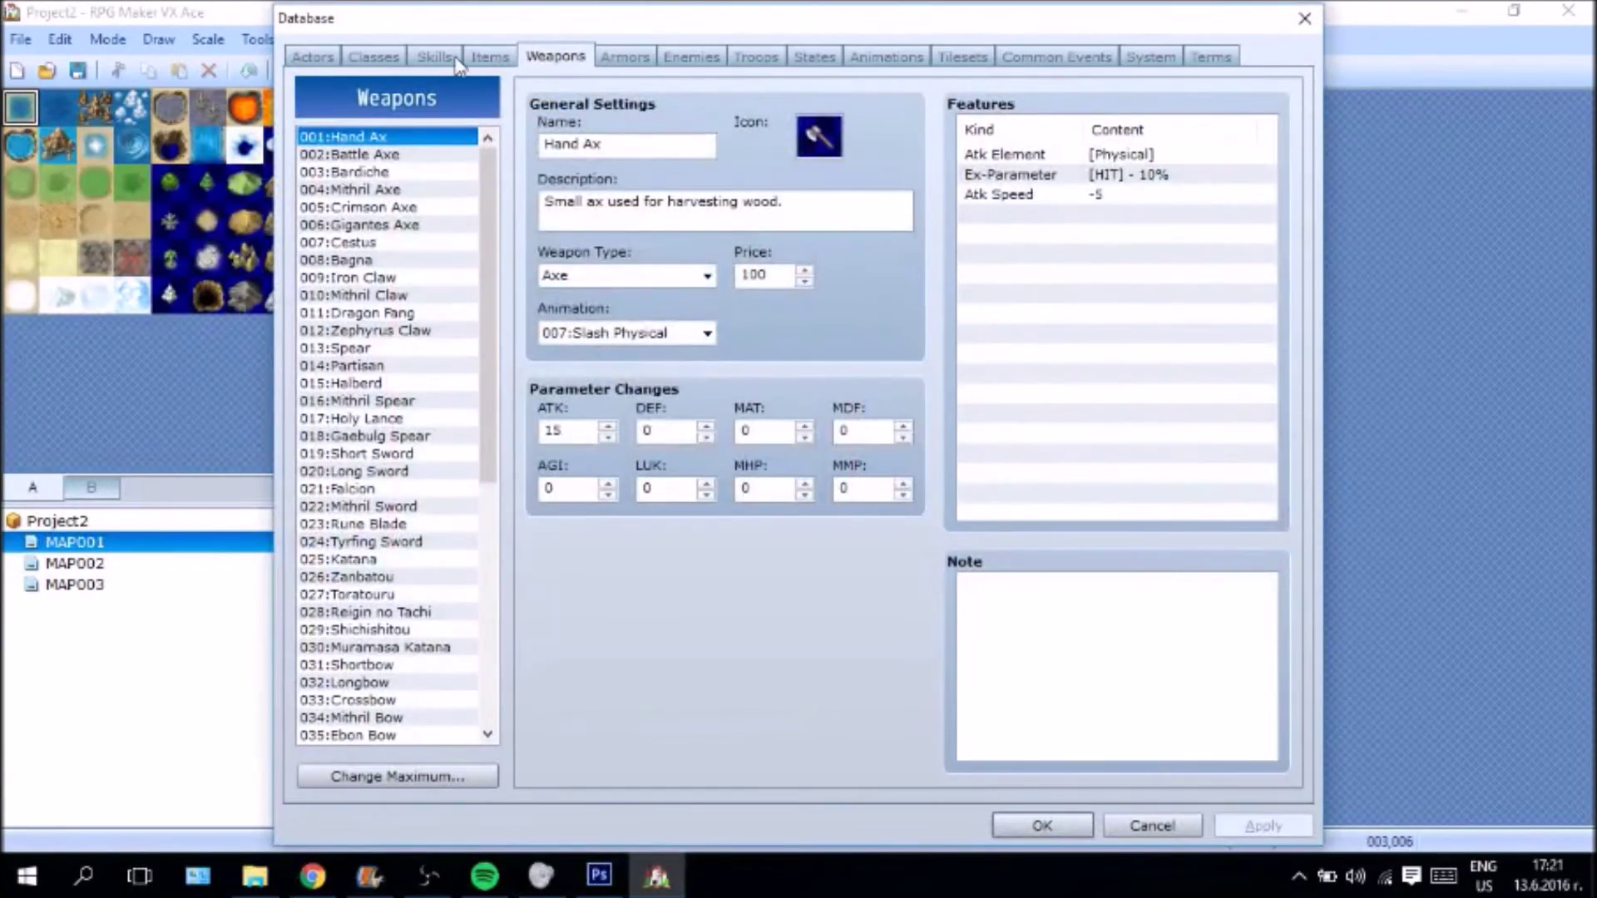
{"action": "left_click", "coordinate": [490, 57]}
{"action": "left_click", "coordinate": [391, 419]}
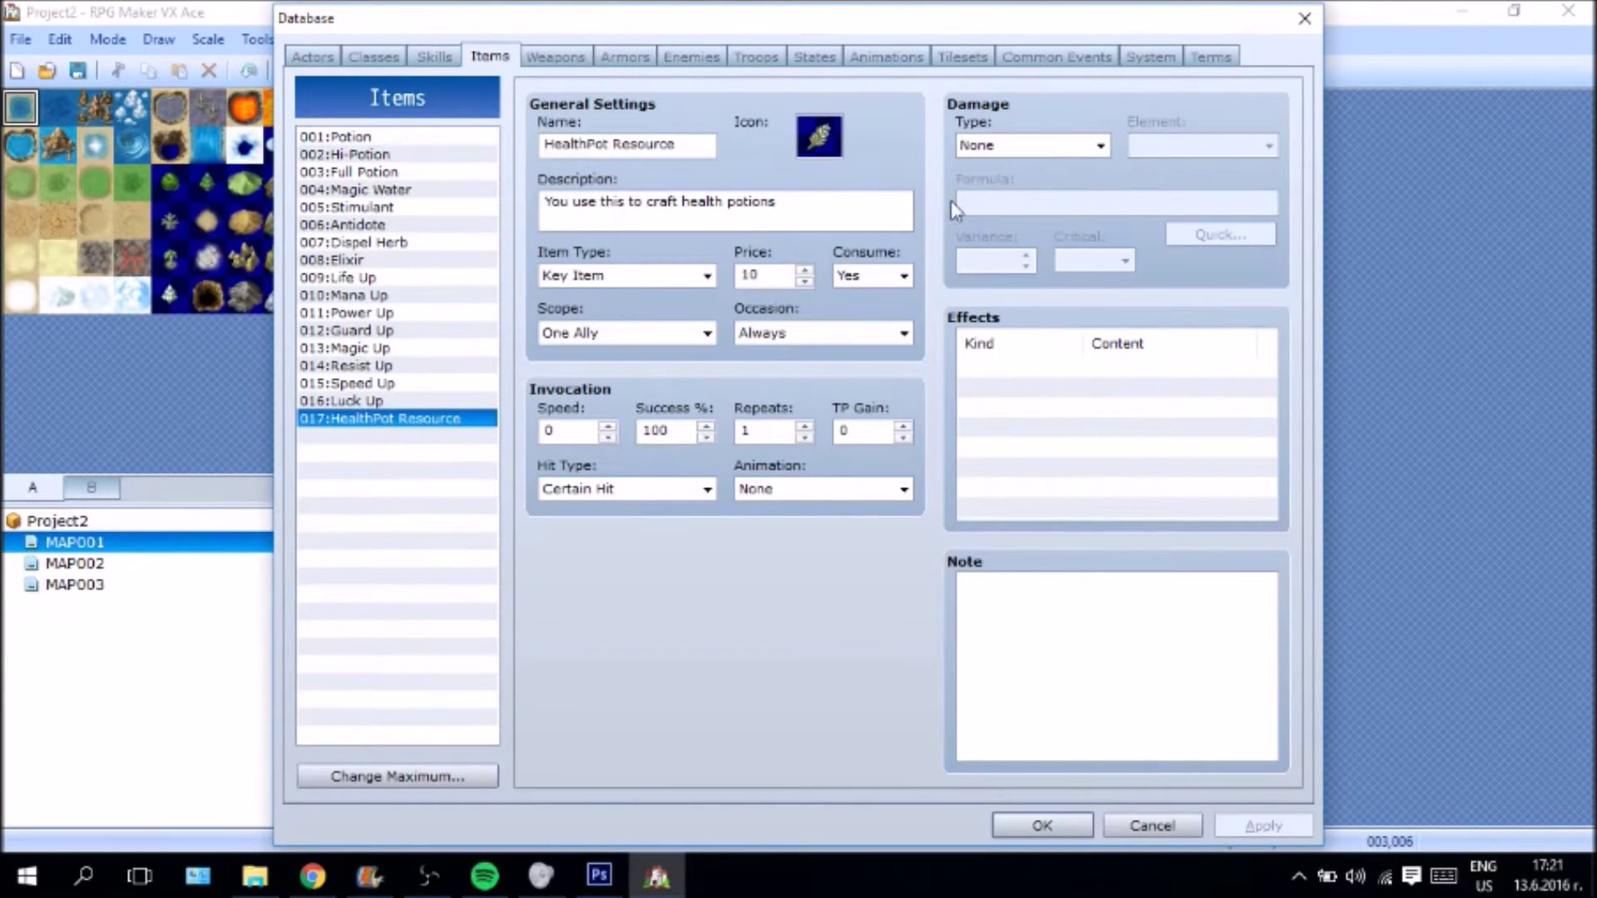
{"action": "left_click_drag", "start_coordinate": [690, 144], "coordinate": [11, 155]}
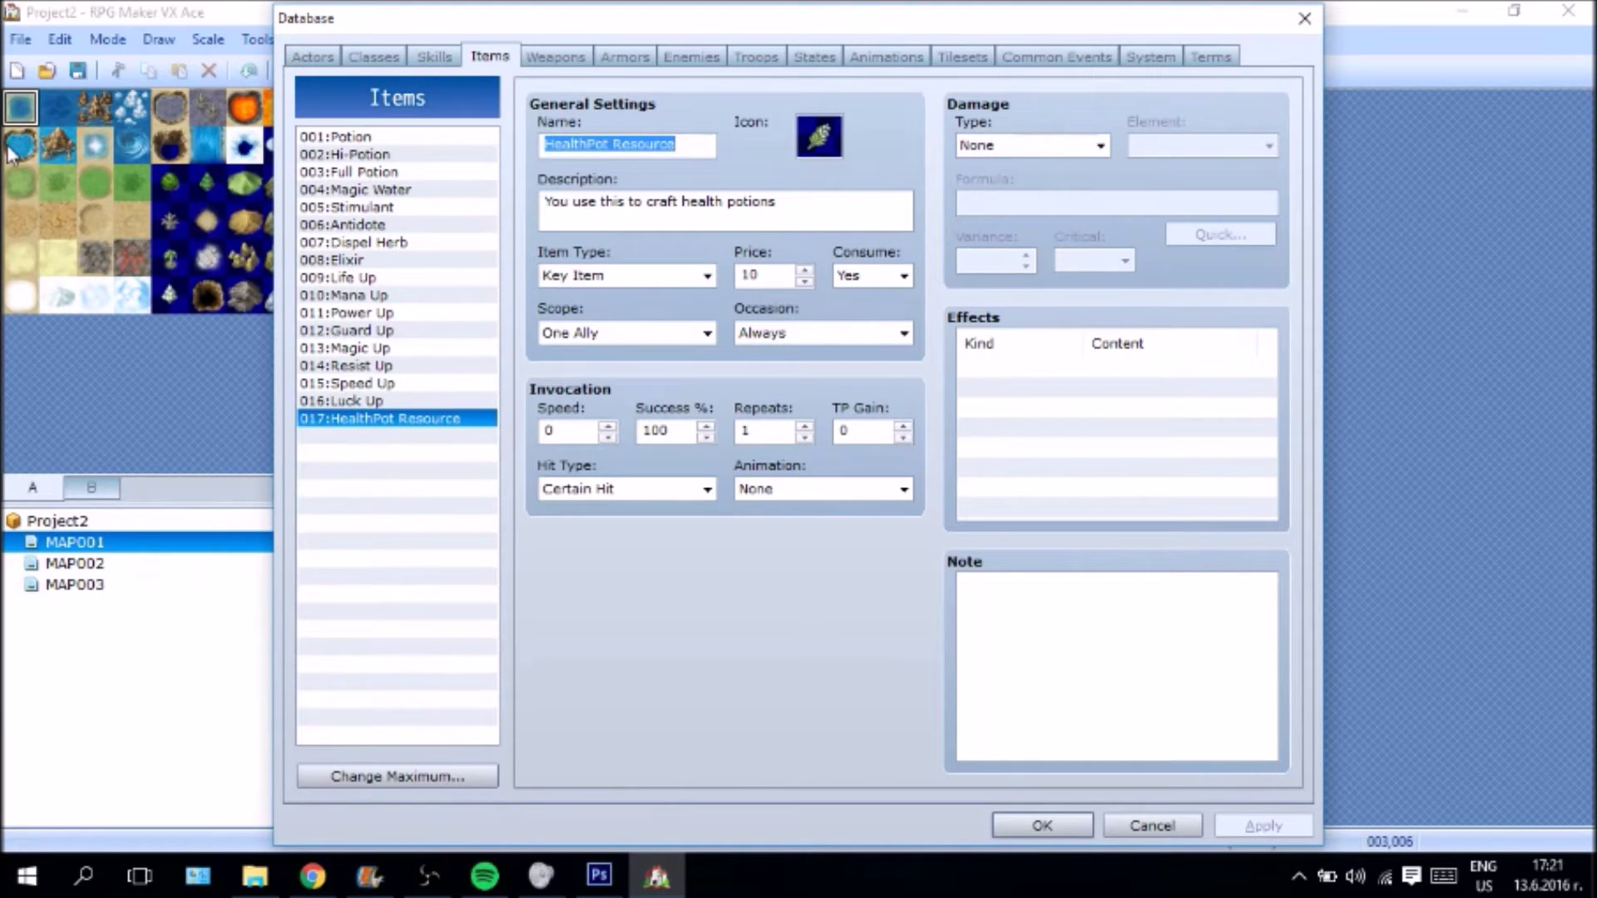
{"action": "type", "text": "Jornal"}
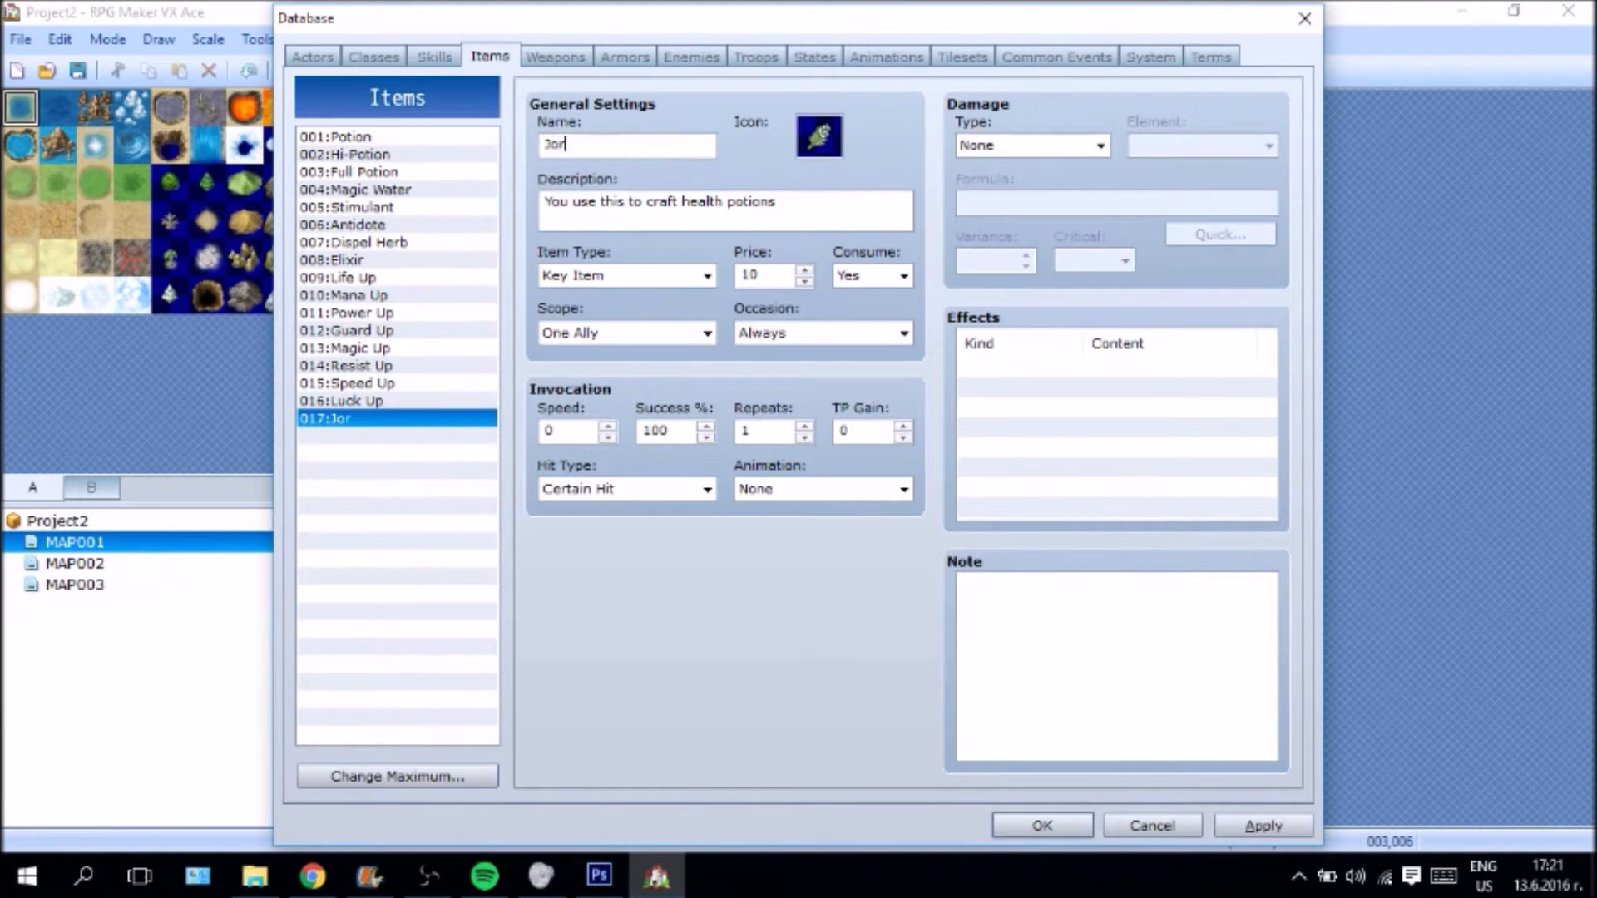
{"action": "key", "text": "BackSpace"}
{"action": "key", "text": "BackSpace"}
{"action": "key", "text": "BackSpace"}
{"action": "type", "text": "ren Plant"}
{"action": "left_click", "coordinate": [1263, 826]}
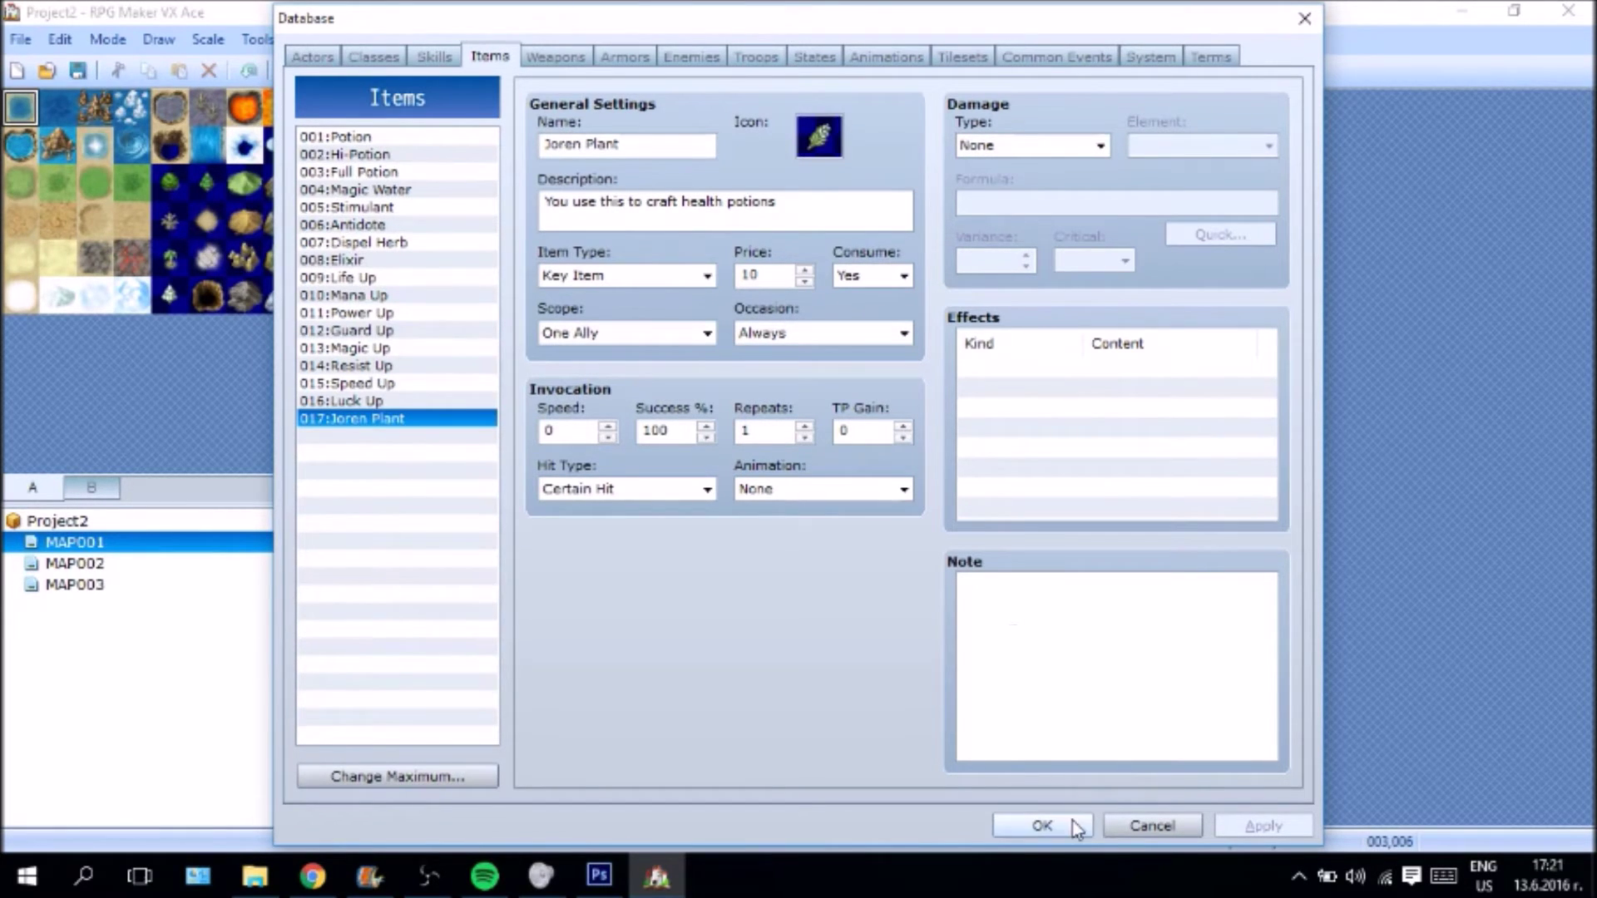
{"action": "left_click", "coordinate": [1038, 826]}
- Create a tile event with a Plants sprite, Same as Characters priority and Player Touch trigger
{"action": "right_click", "coordinate": [460, 335]}
{"action": "left_click", "coordinate": [554, 350]}
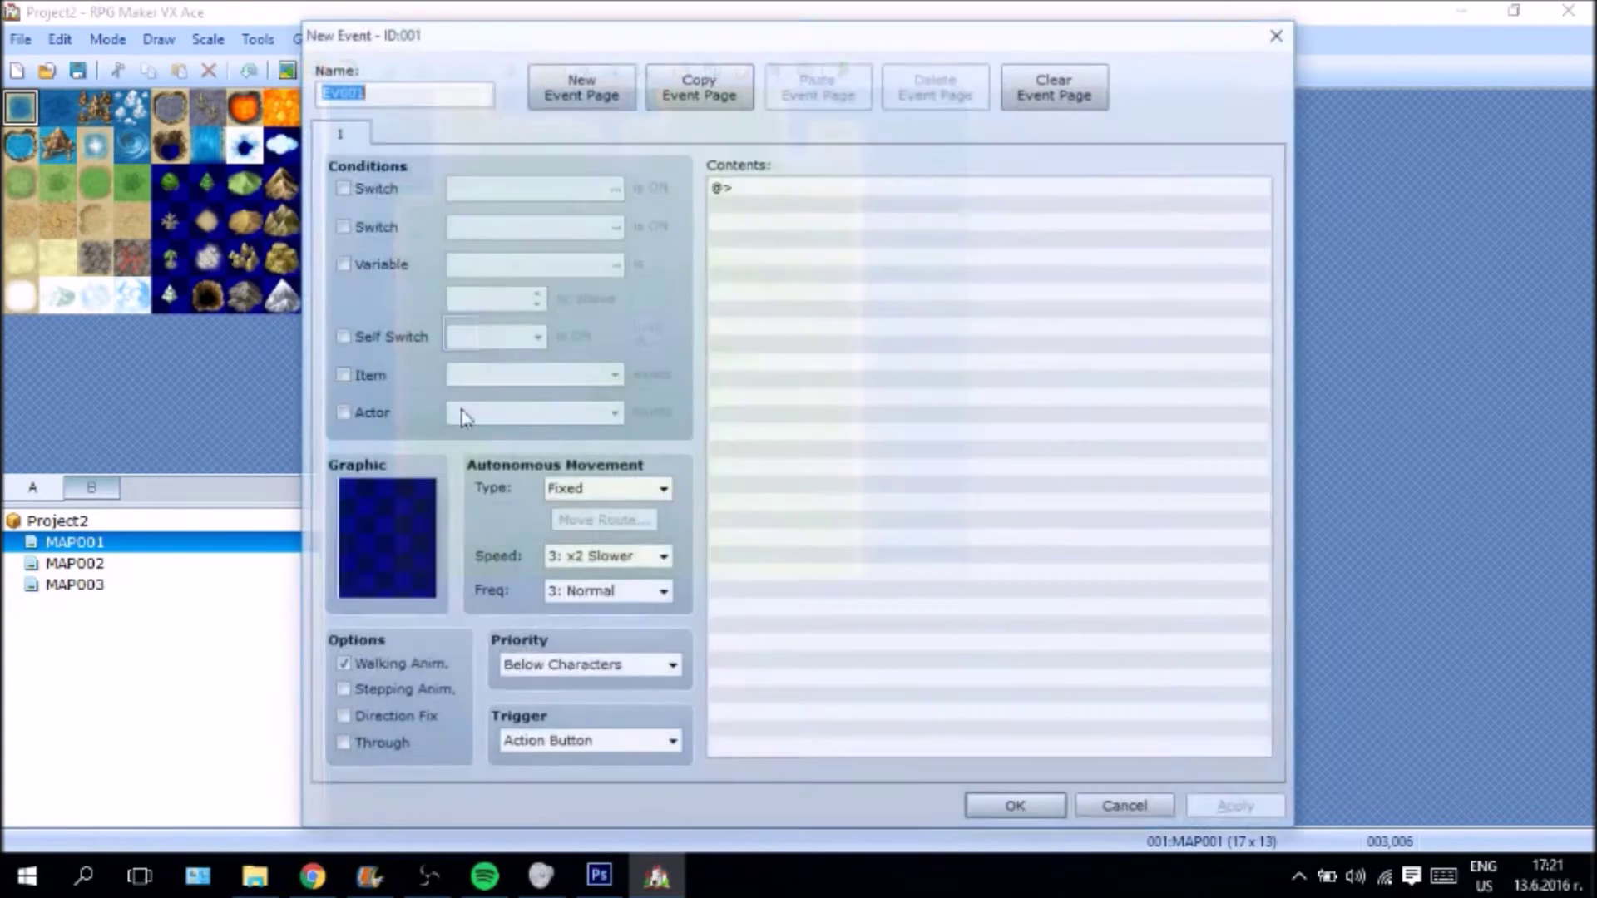
{"action": "double_click", "coordinate": [428, 583]}
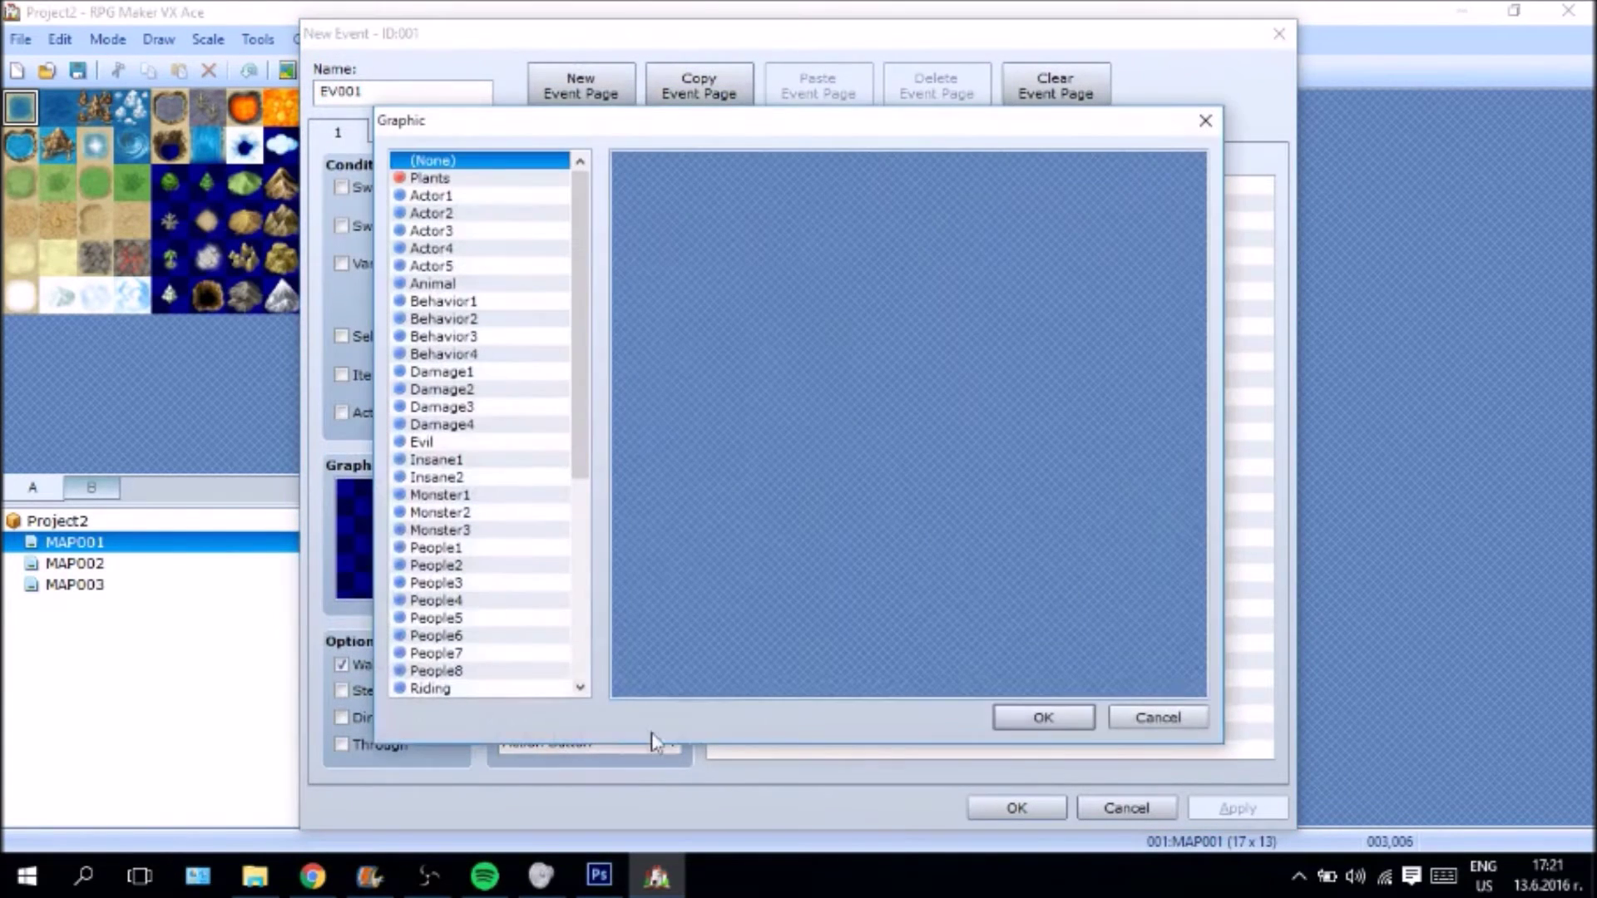
{"action": "left_click", "coordinate": [540, 178]}
{"action": "double_click", "coordinate": [624, 170]}
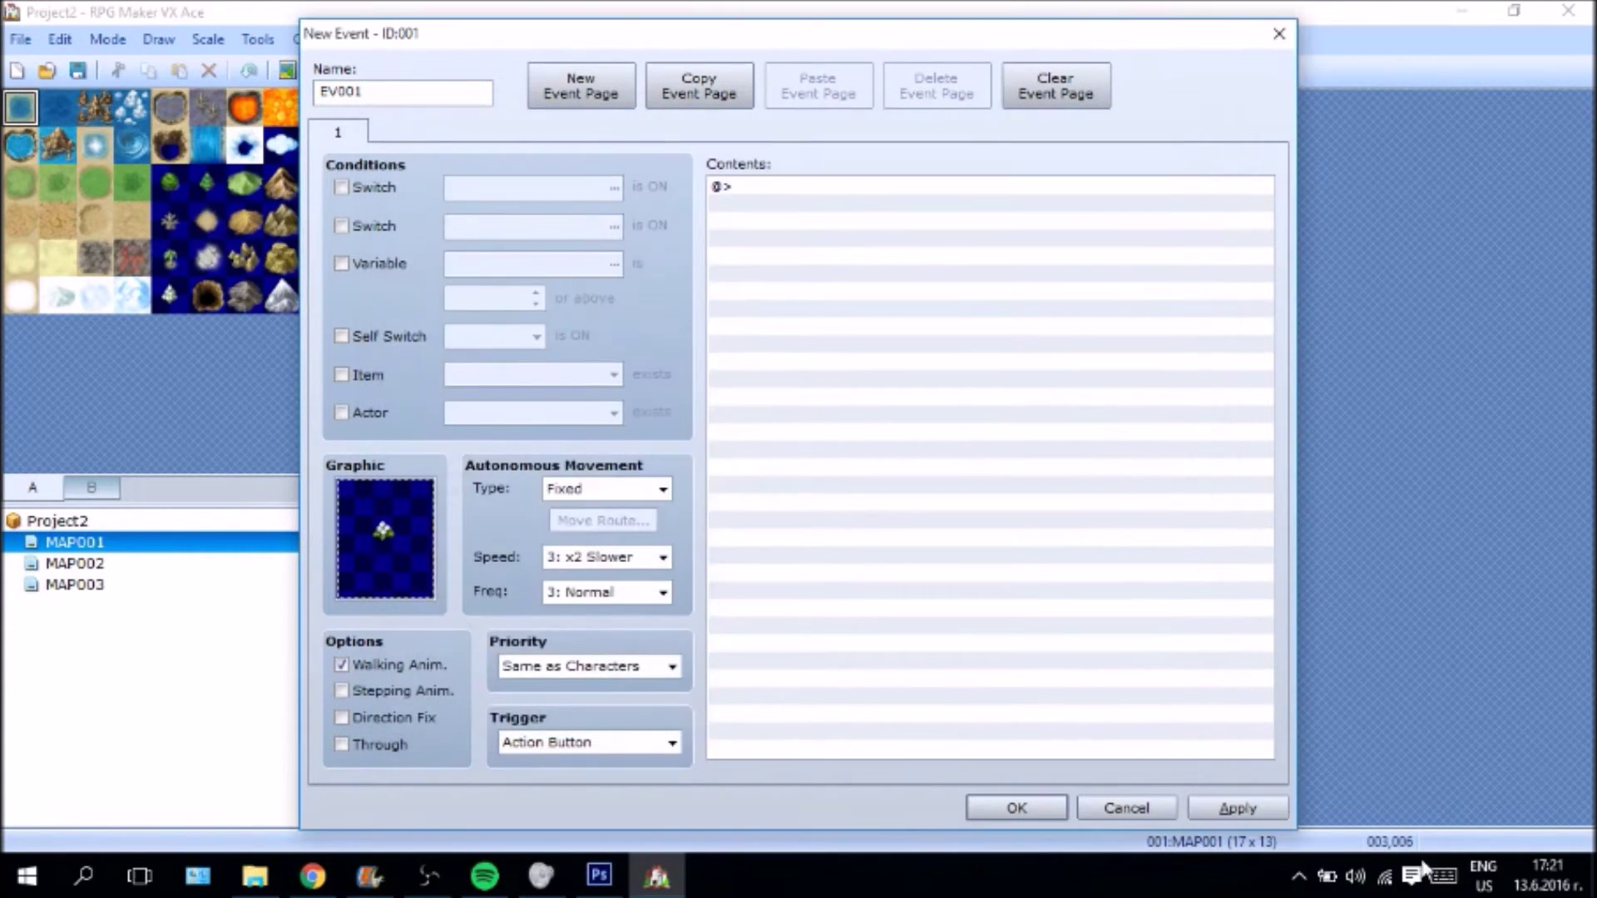
{"action": "left_click", "coordinate": [670, 666]}
{"action": "left_click", "coordinate": [574, 724]}
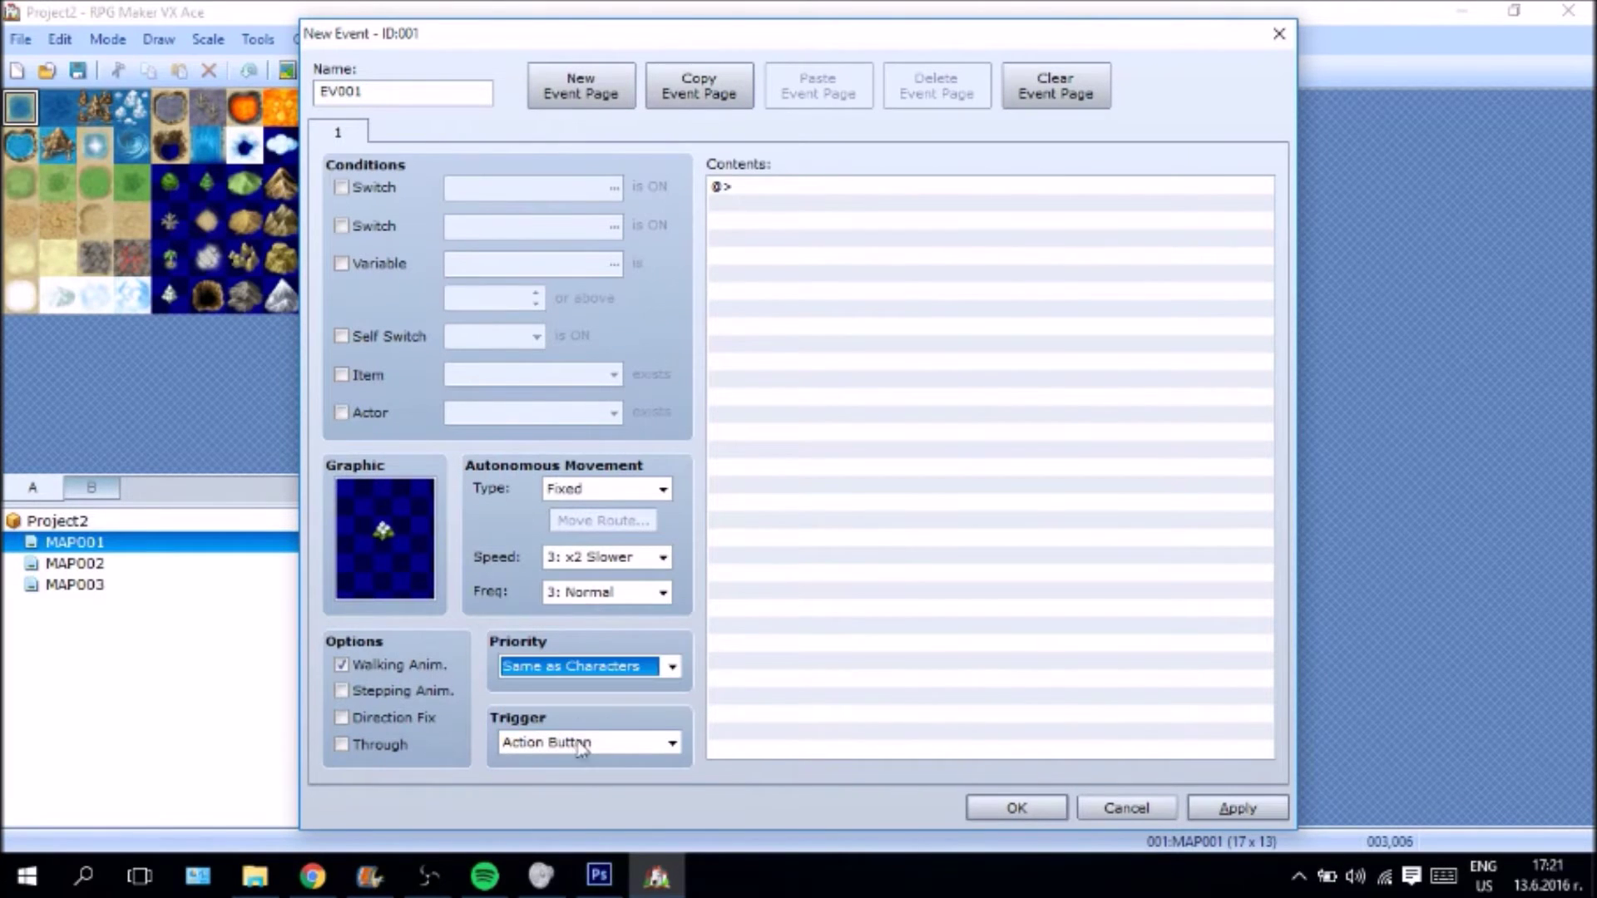
{"action": "left_click", "coordinate": [670, 742]}
{"action": "left_click", "coordinate": [541, 788]}
- Add a Show Text command reading 'You have found' and apply the event
{"action": "double_click", "coordinate": [788, 186]}
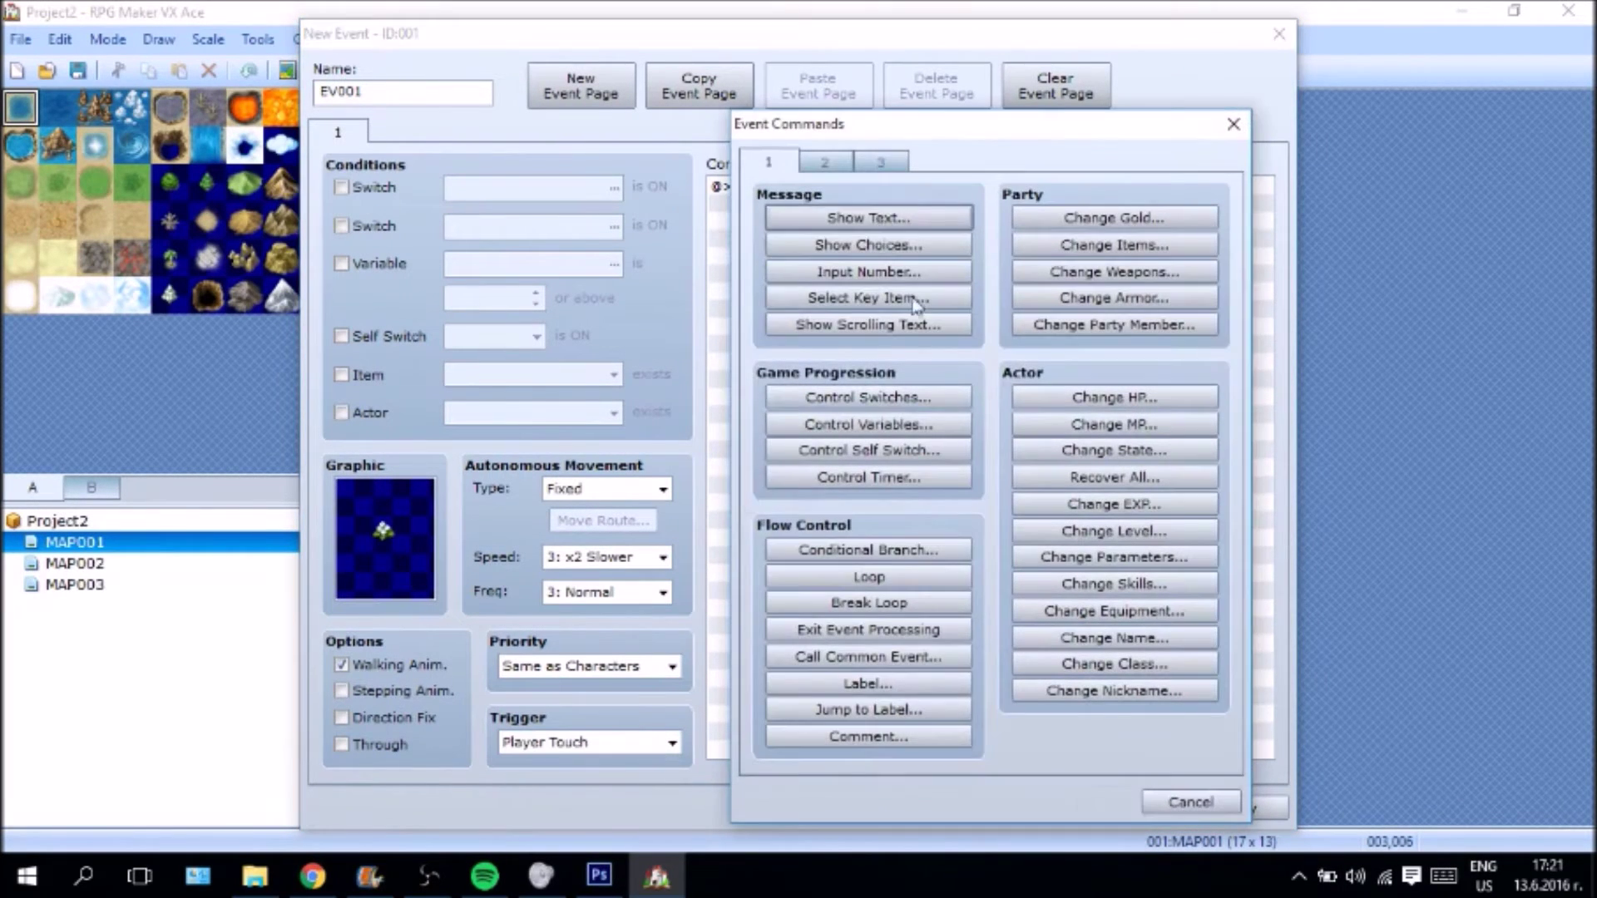
{"action": "left_click", "coordinate": [912, 217]}
{"action": "type", "text": "Show"}
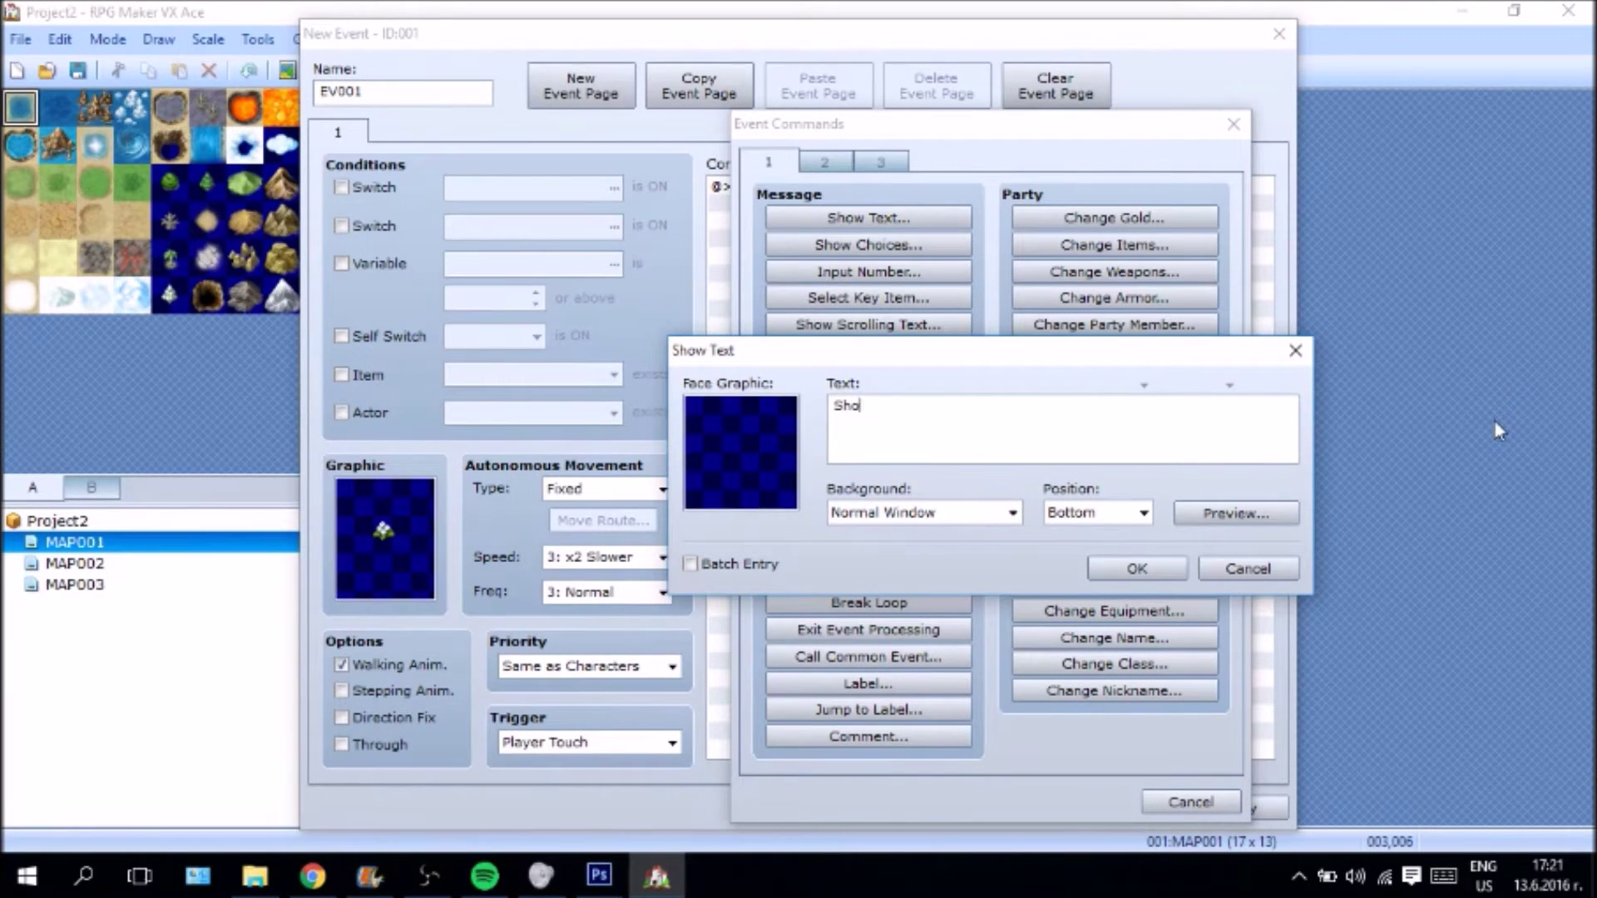
{"action": "key", "text": "BackSpace"}
{"action": "key", "text": "BackSpace"}
{"action": "key", "text": "BackSpace"}
{"action": "type", "text": "You have found"}
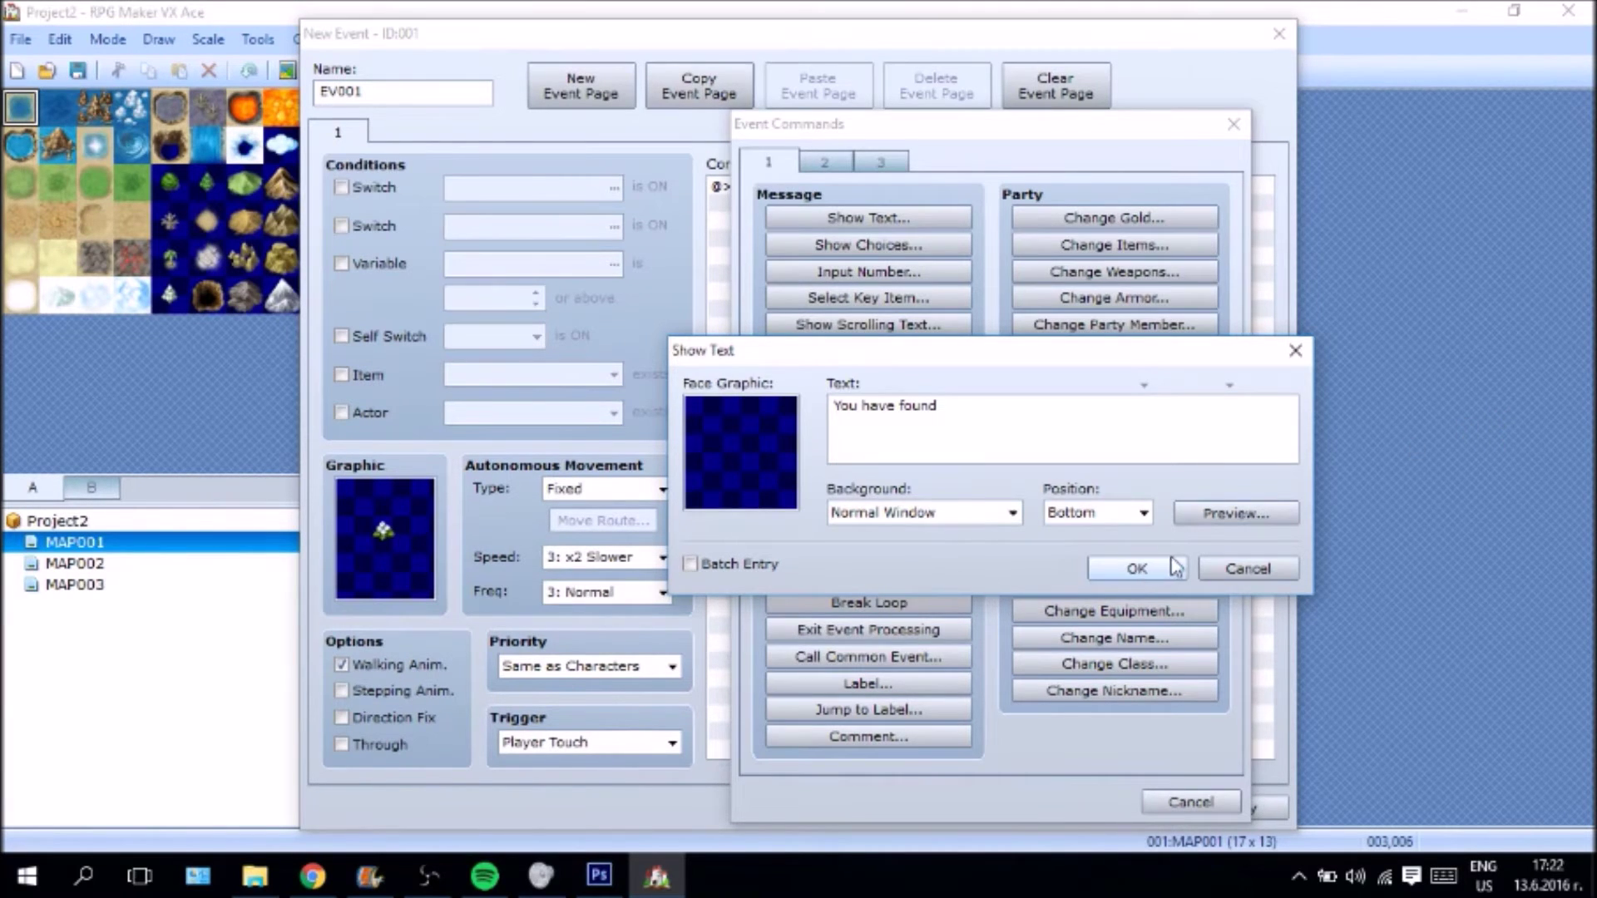
{"action": "left_click", "coordinate": [1137, 569]}
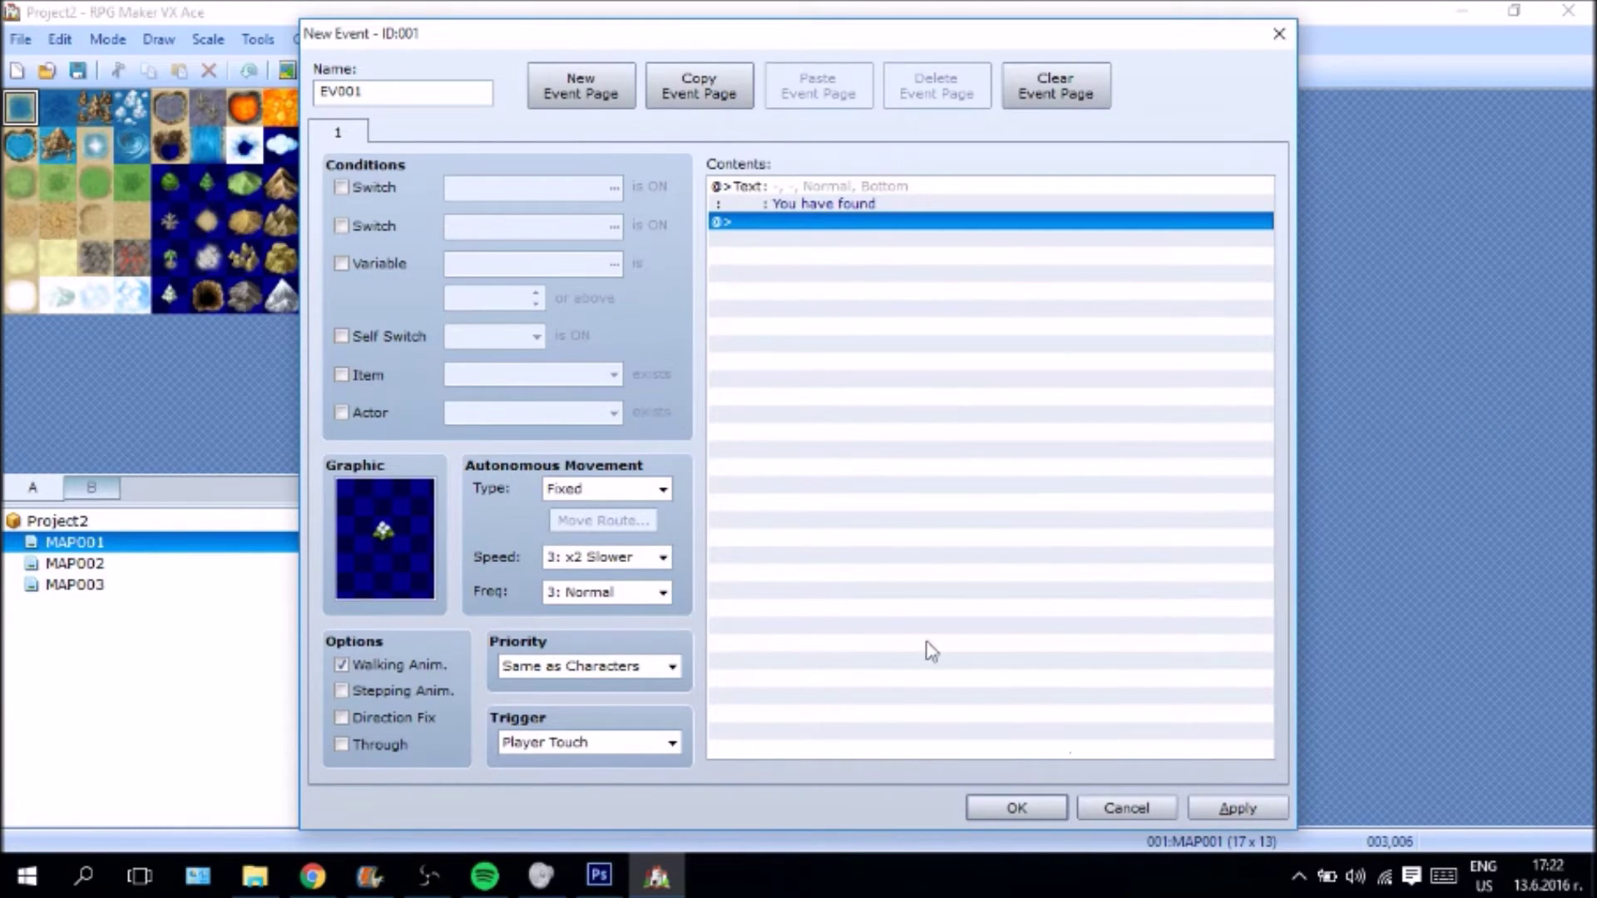
{"action": "left_click", "coordinate": [1240, 810]}
{"action": "left_click", "coordinate": [1030, 812]}
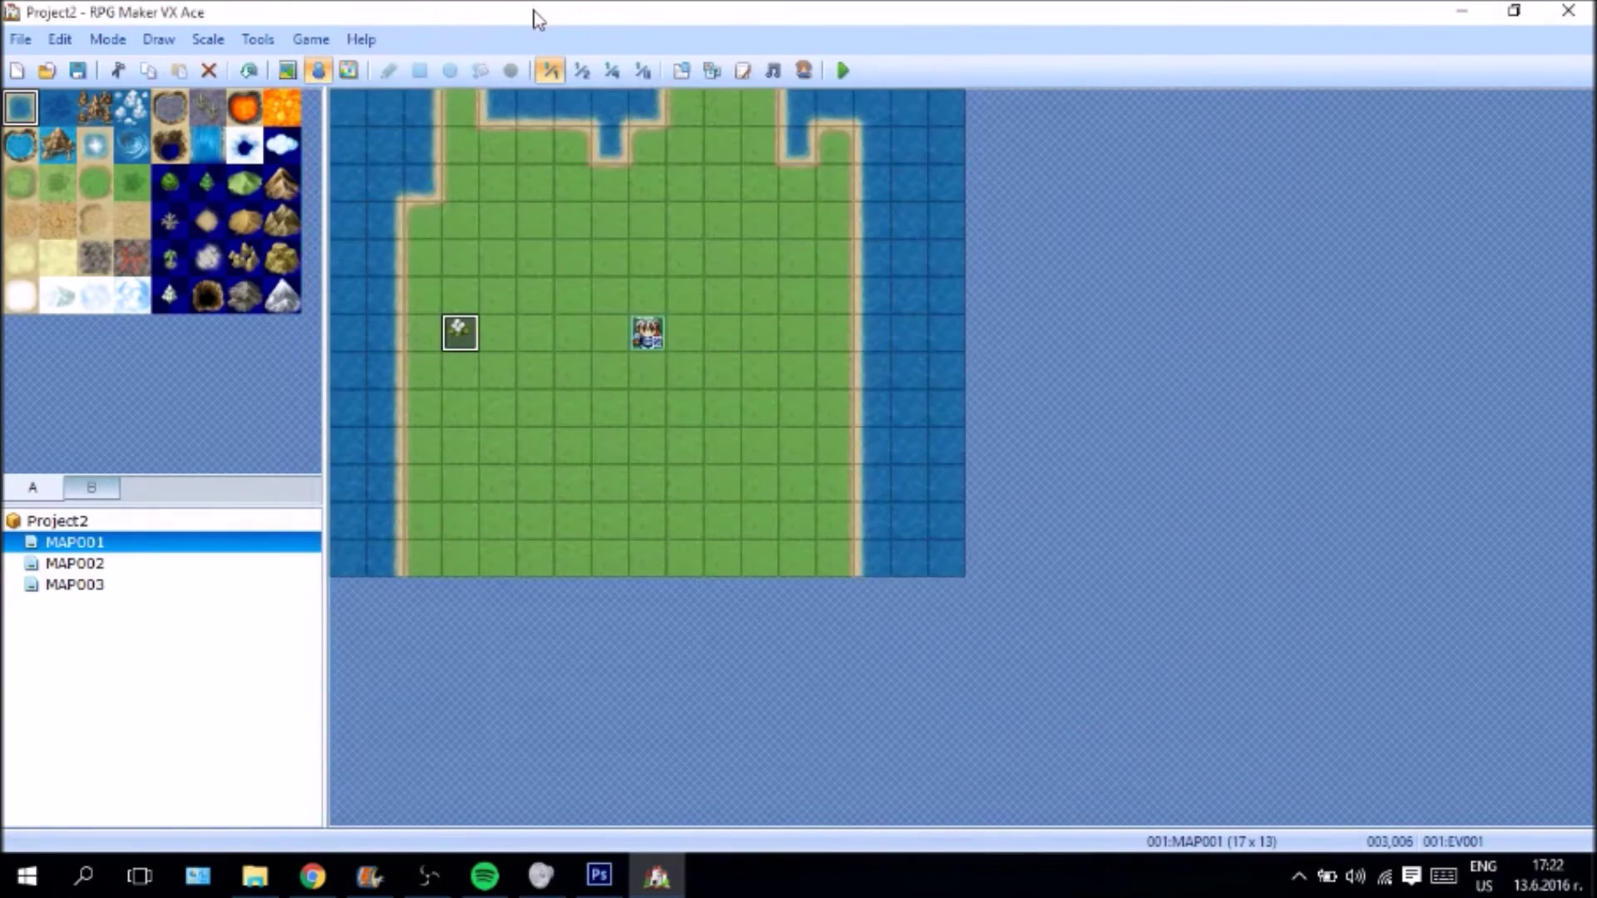
- Reopen the plant event and complete the message as 'You have found Joren Plant.'
{"action": "left_click", "coordinate": [681, 71]}
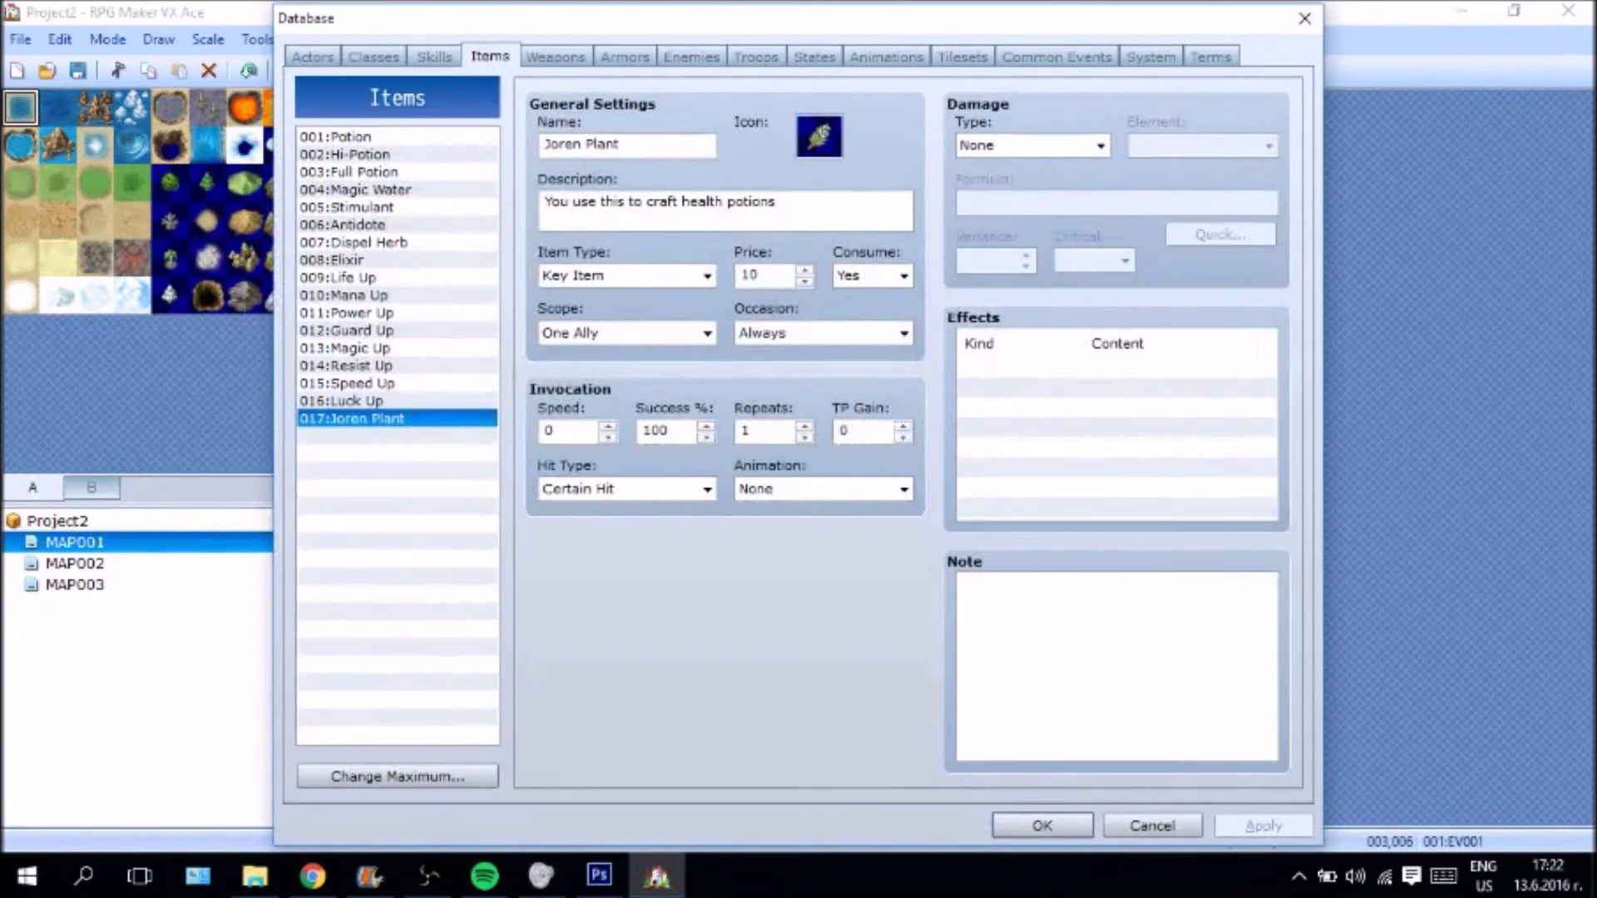
{"action": "left_click", "coordinate": [1153, 826]}
{"action": "right_click", "coordinate": [455, 337]}
{"action": "left_click", "coordinate": [459, 345]}
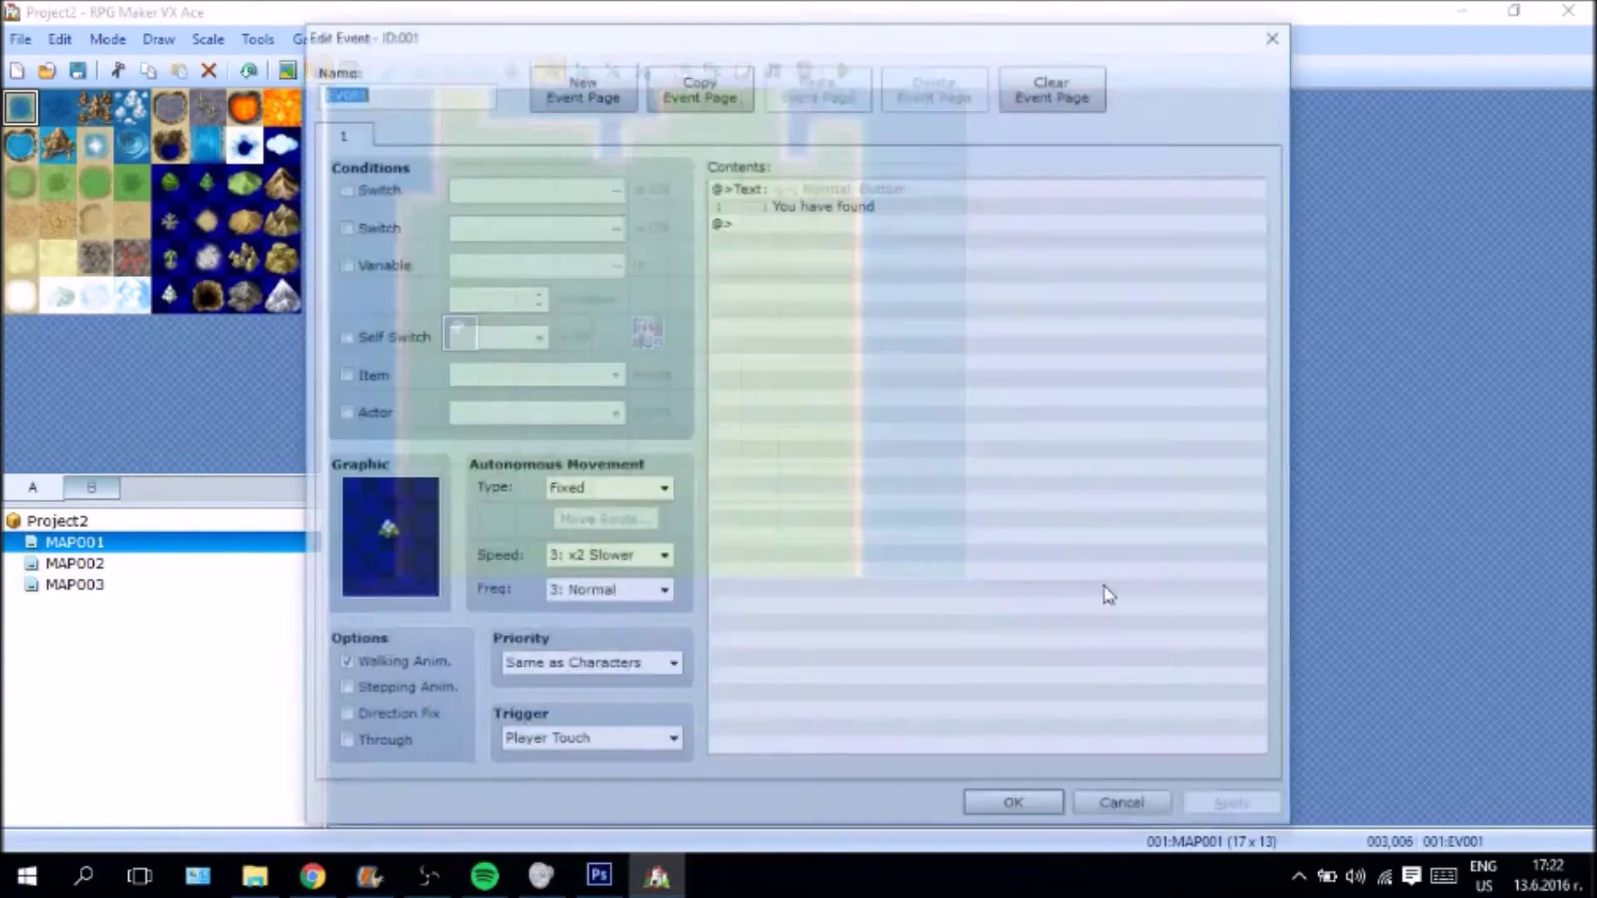
{"action": "right_click", "coordinate": [805, 195]}
{"action": "right_click", "coordinate": [801, 186]}
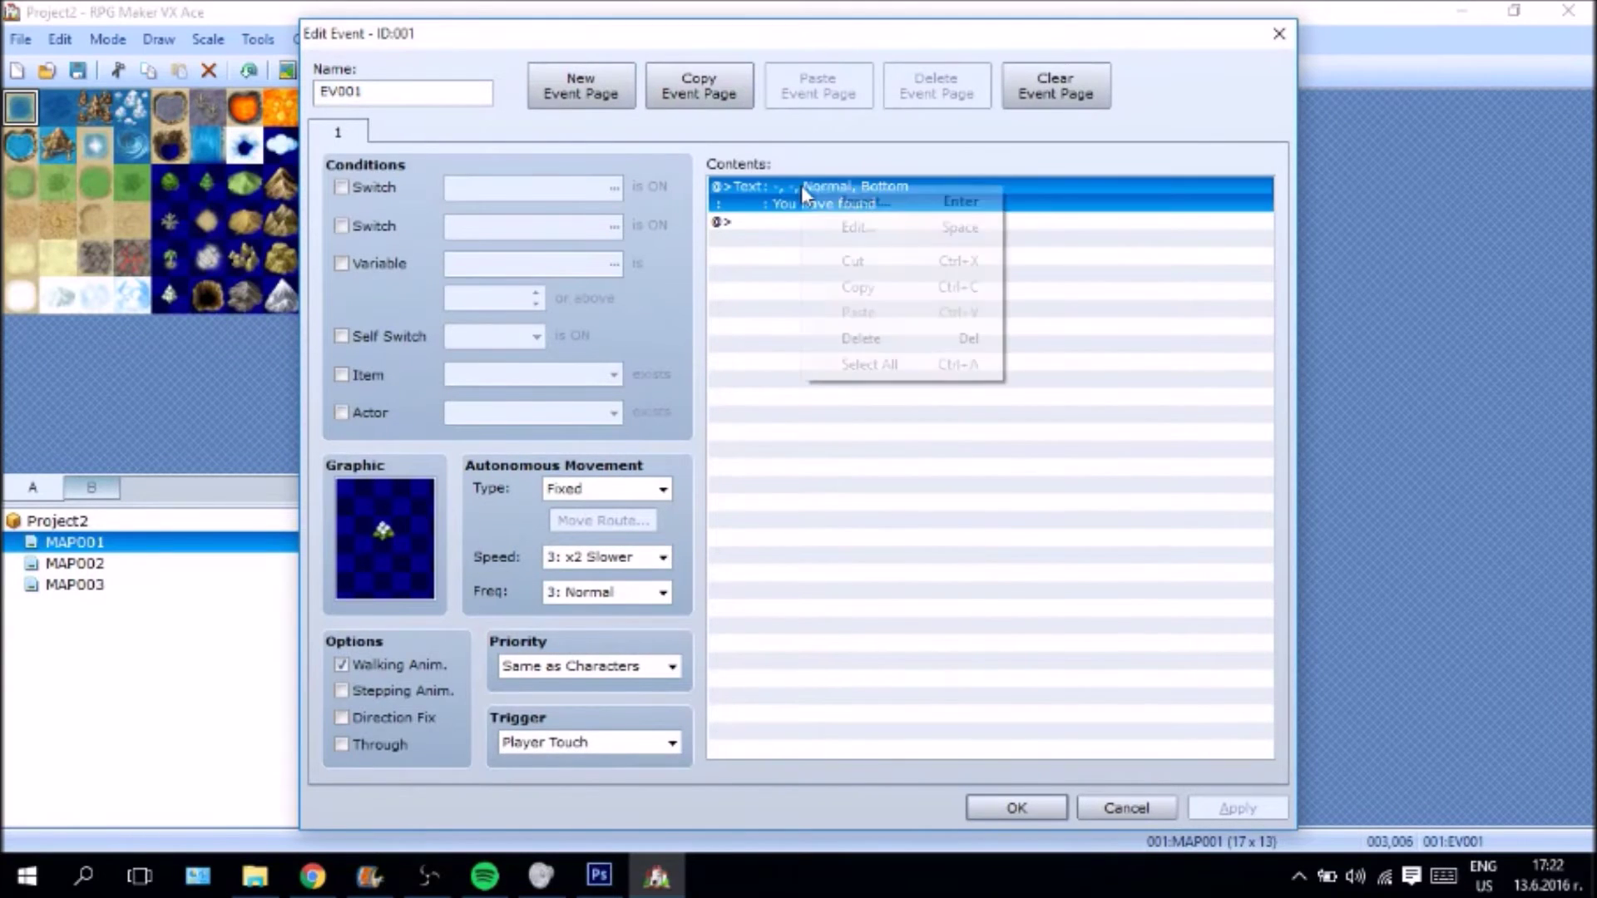
{"action": "left_click", "coordinate": [862, 233]}
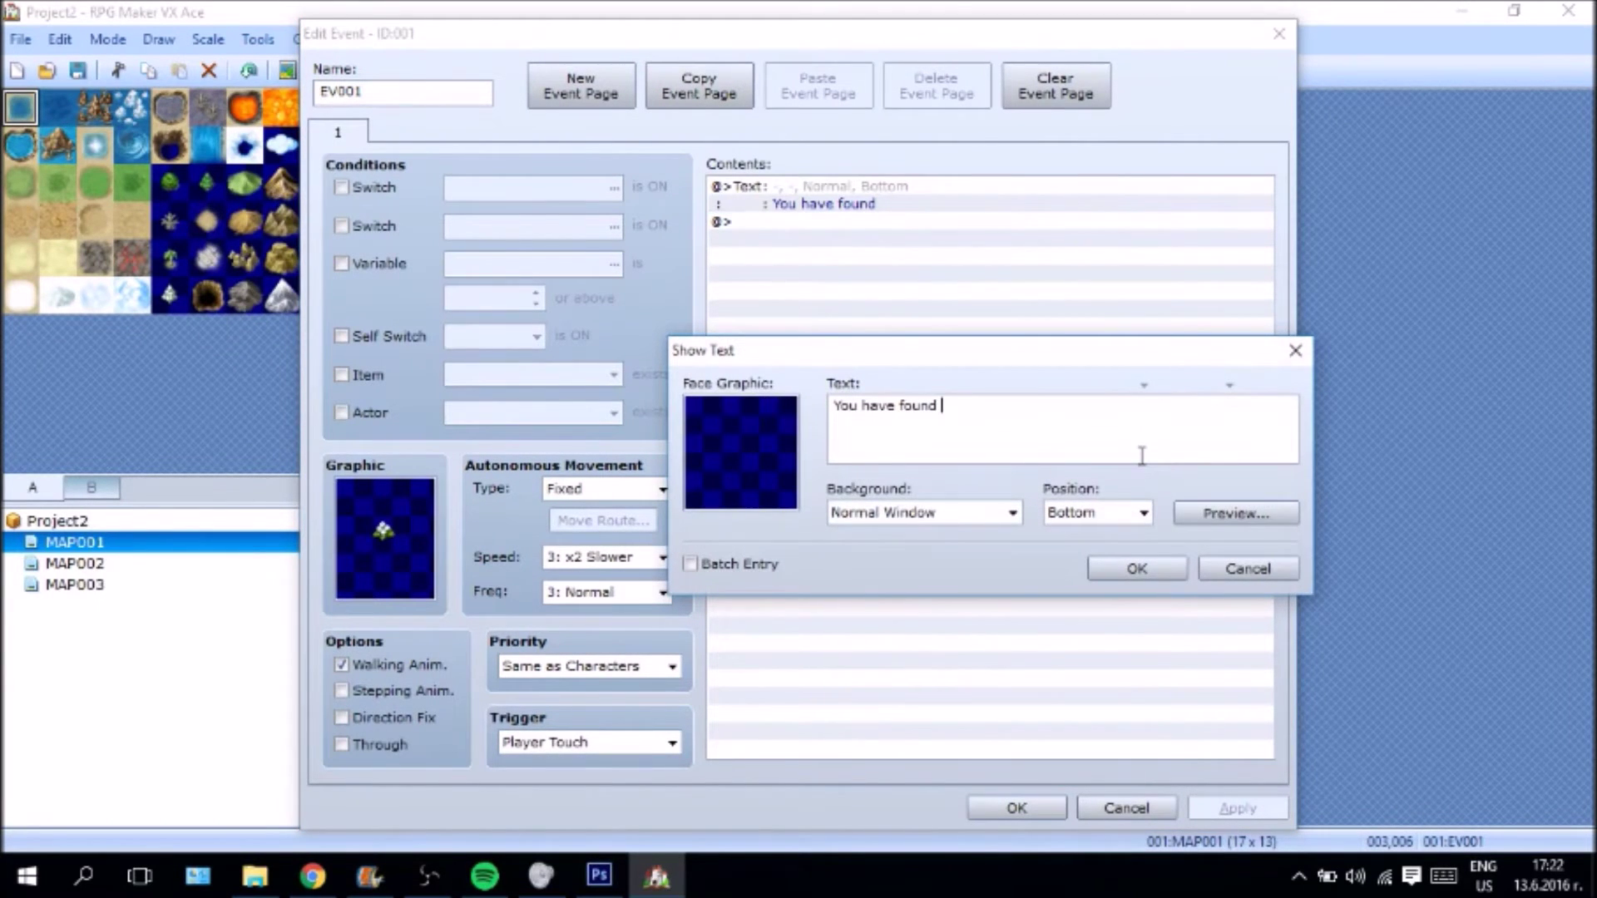
{"action": "type", "text": "Joren Plant"}
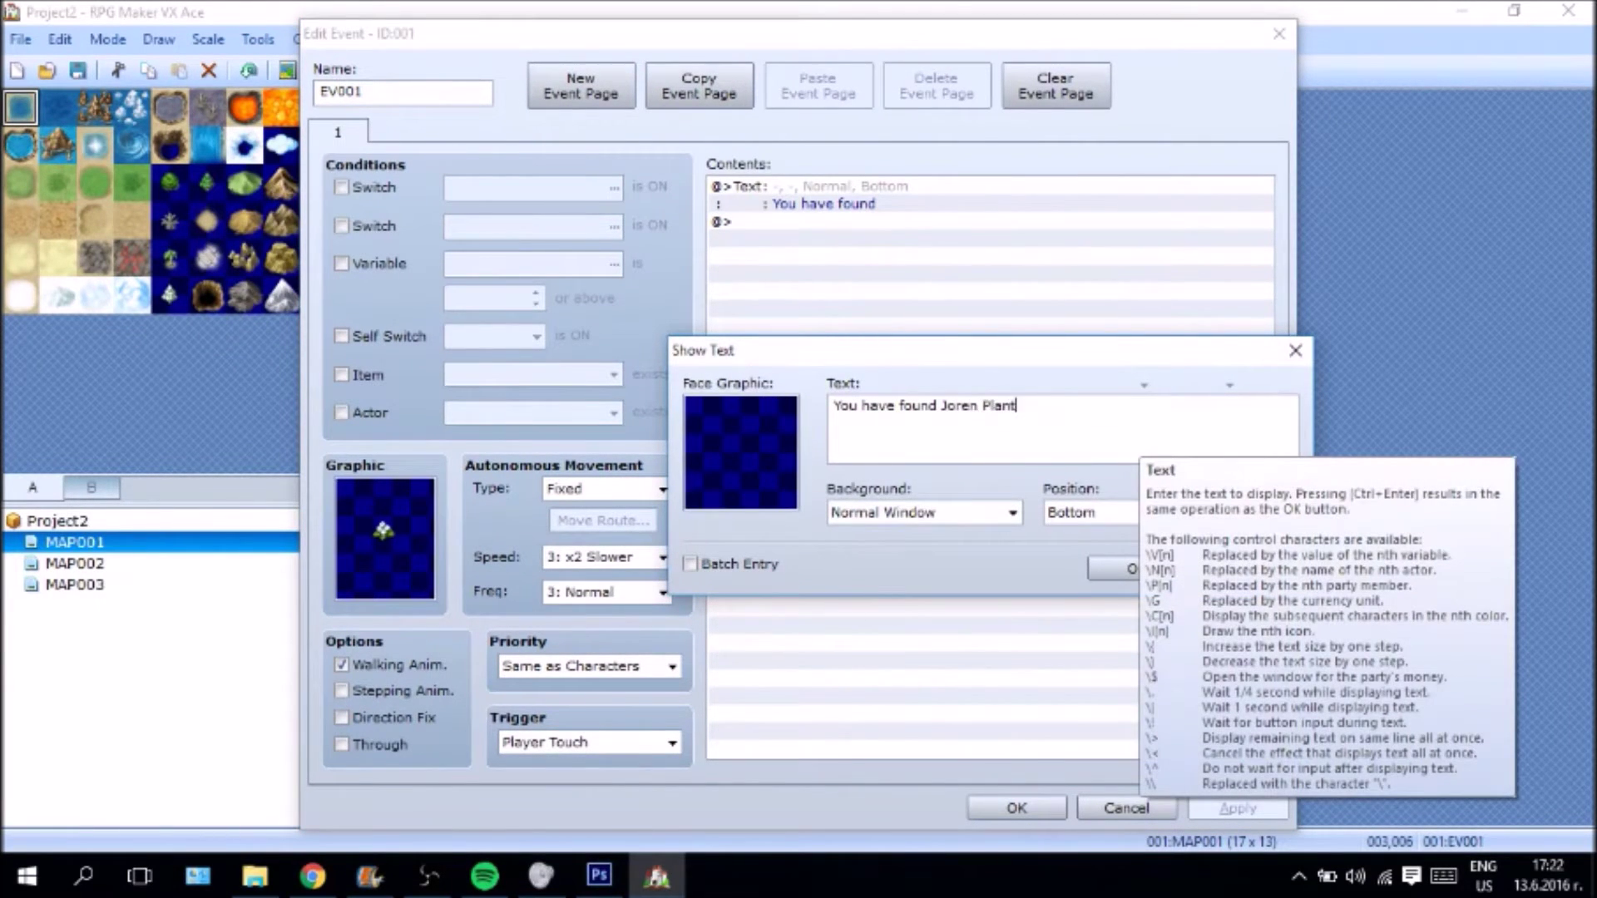
{"action": "type", "text": "."}
{"action": "left_click", "coordinate": [1097, 571]}
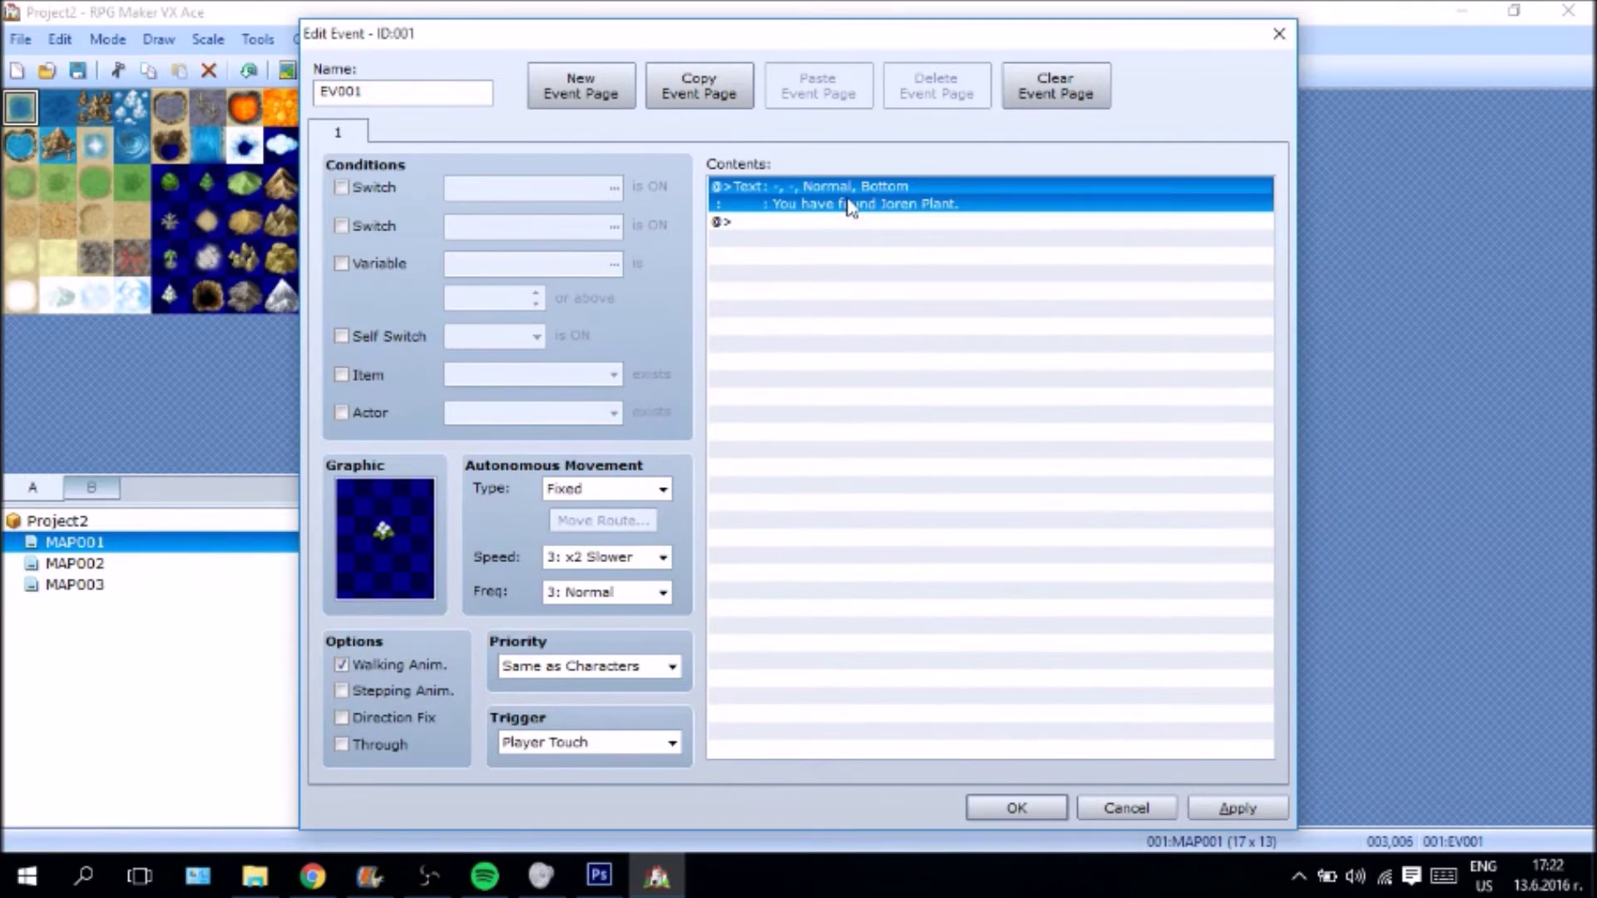
{"action": "left_click", "coordinate": [831, 235]}
- Insert a Change Items command that adds one Joren Plant, and apply
{"action": "right_click", "coordinate": [831, 234]}
{"action": "left_click", "coordinate": [857, 246]}
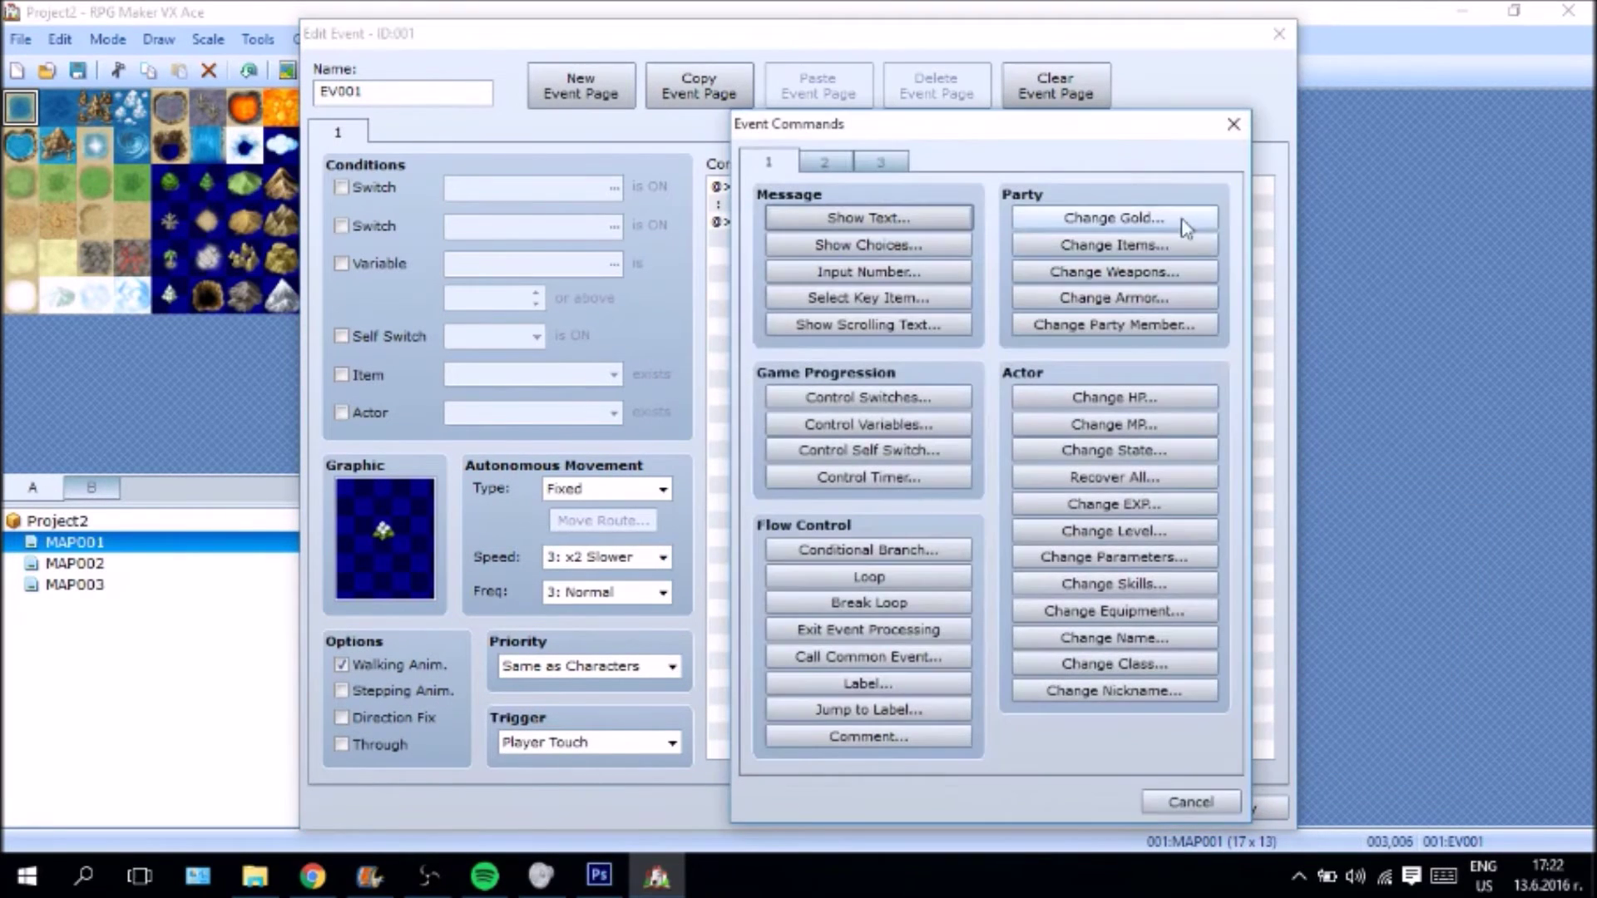
{"action": "left_click", "coordinate": [1185, 250]}
{"action": "left_click", "coordinate": [1004, 376]}
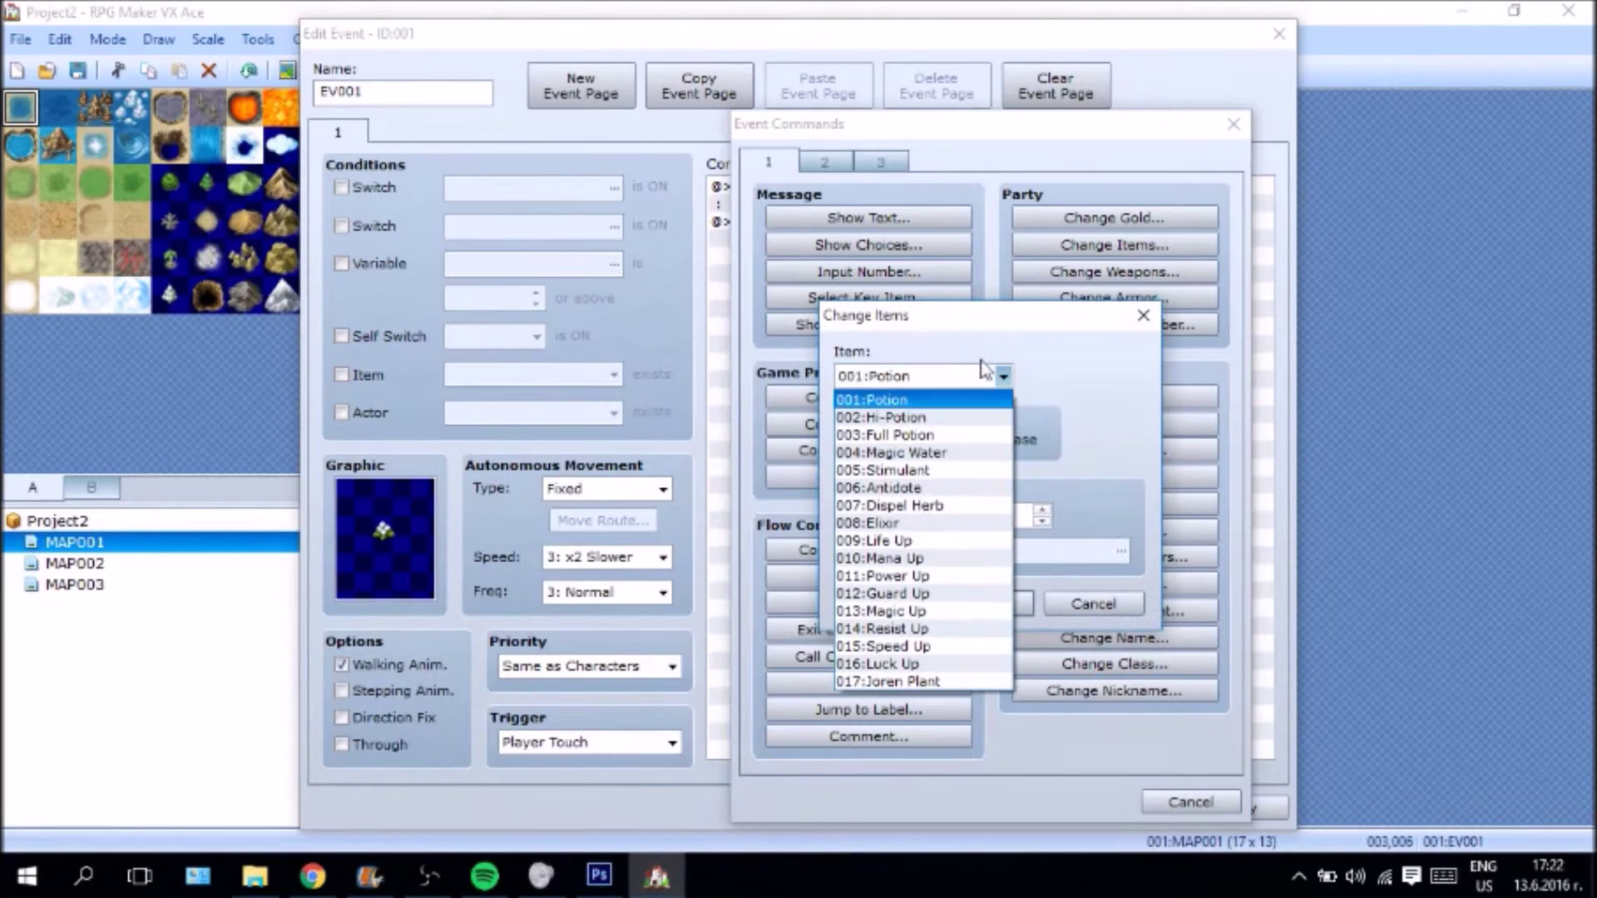
{"action": "left_click", "coordinate": [881, 682]}
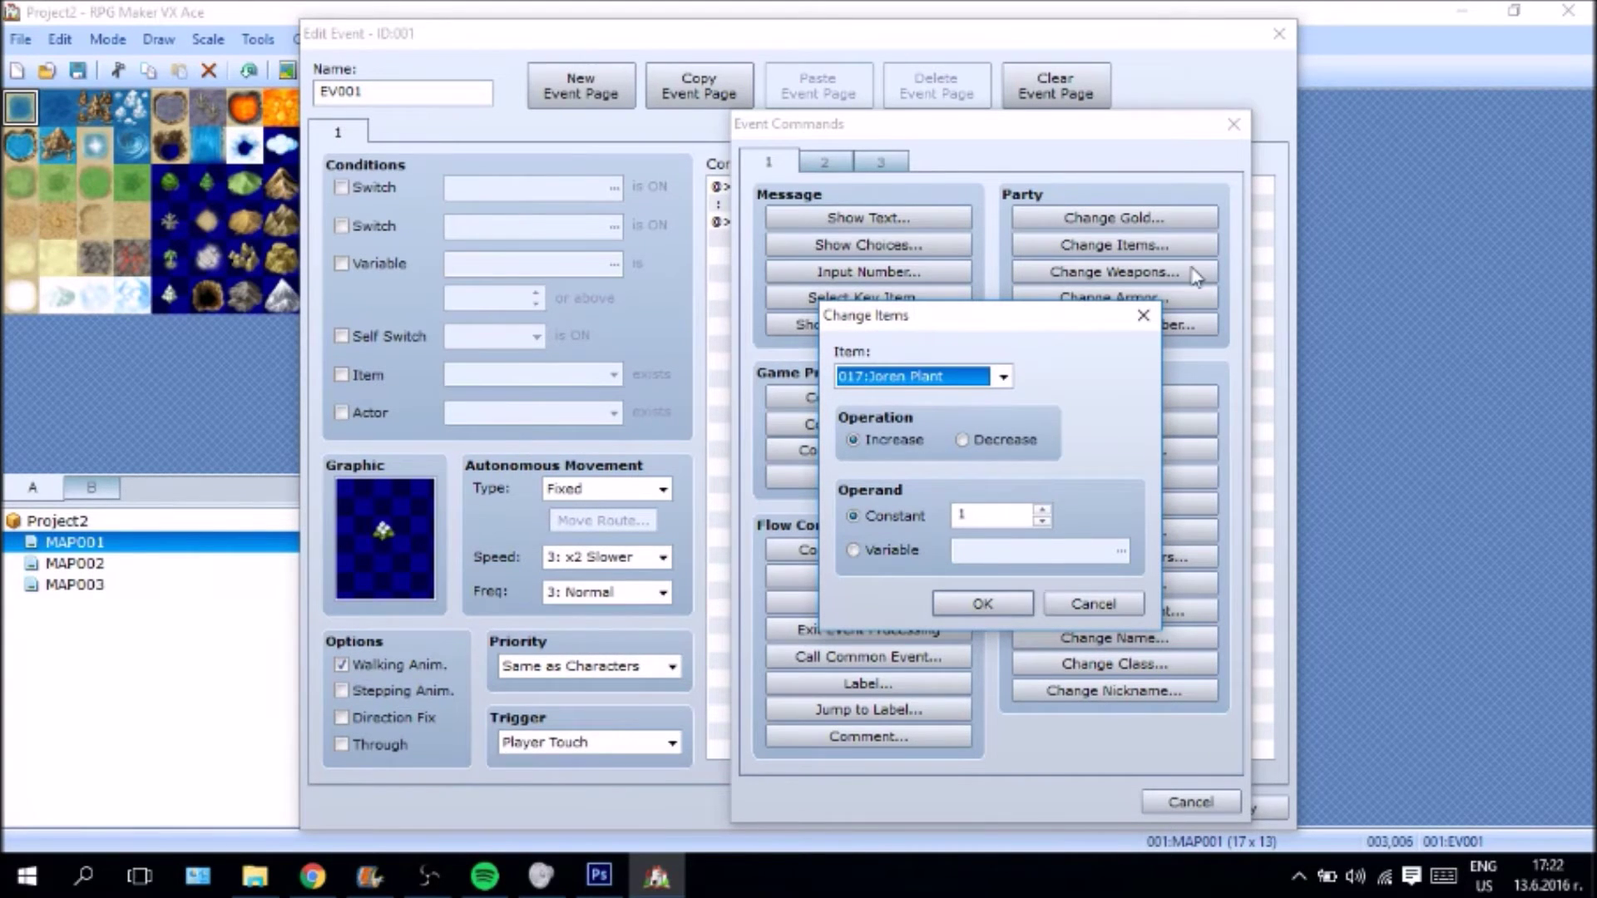
{"action": "left_click", "coordinate": [1003, 376]}
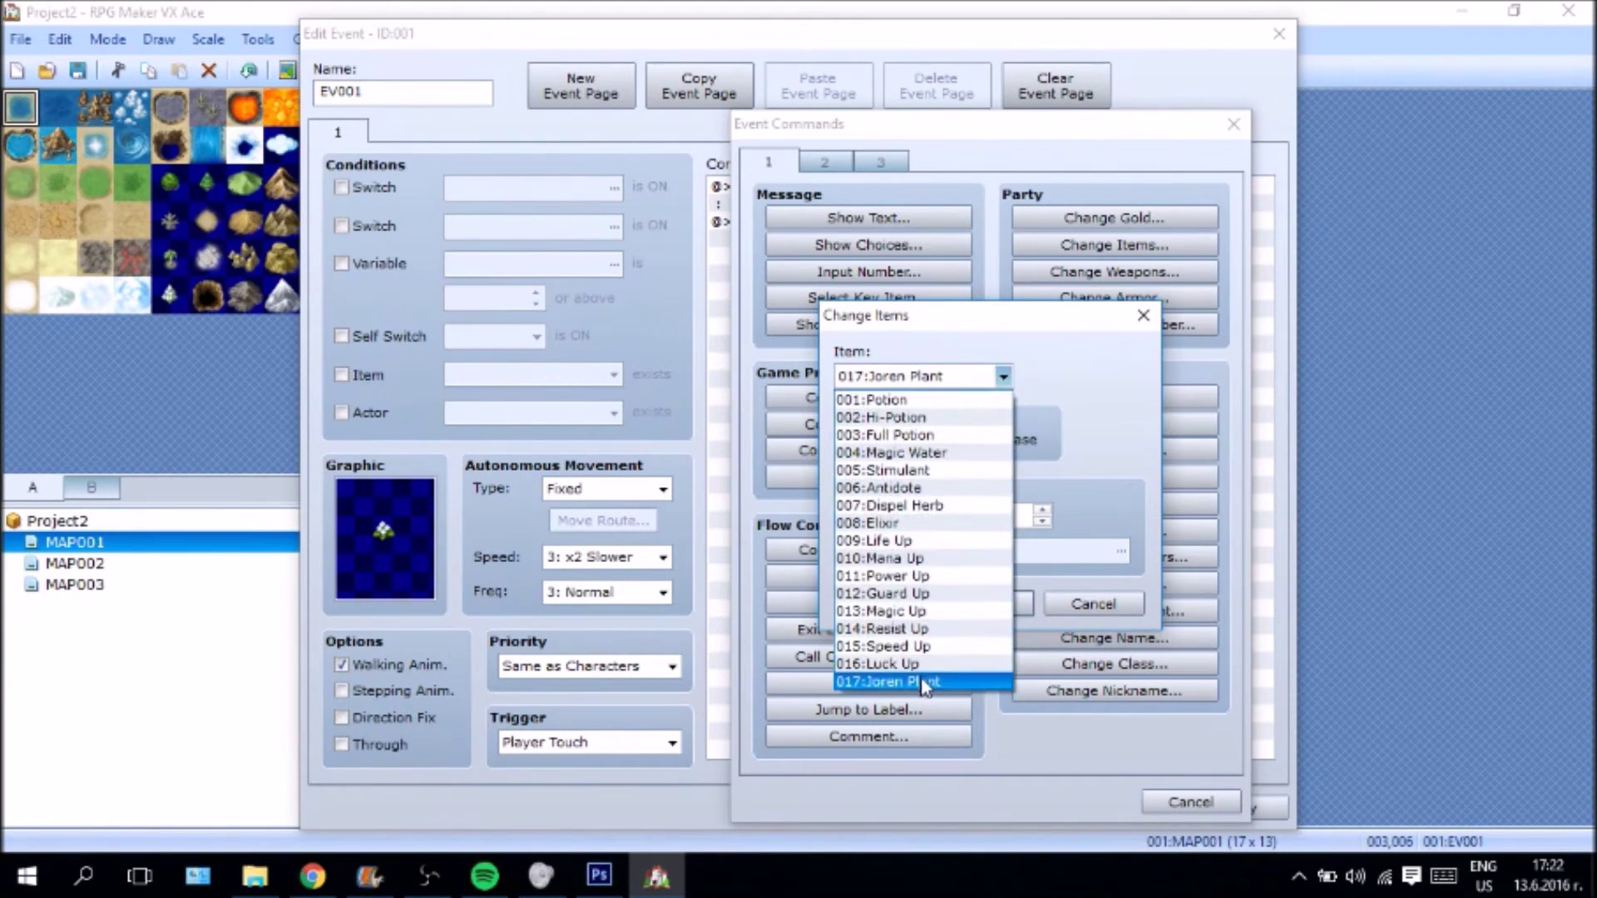
{"action": "left_click", "coordinate": [922, 682]}
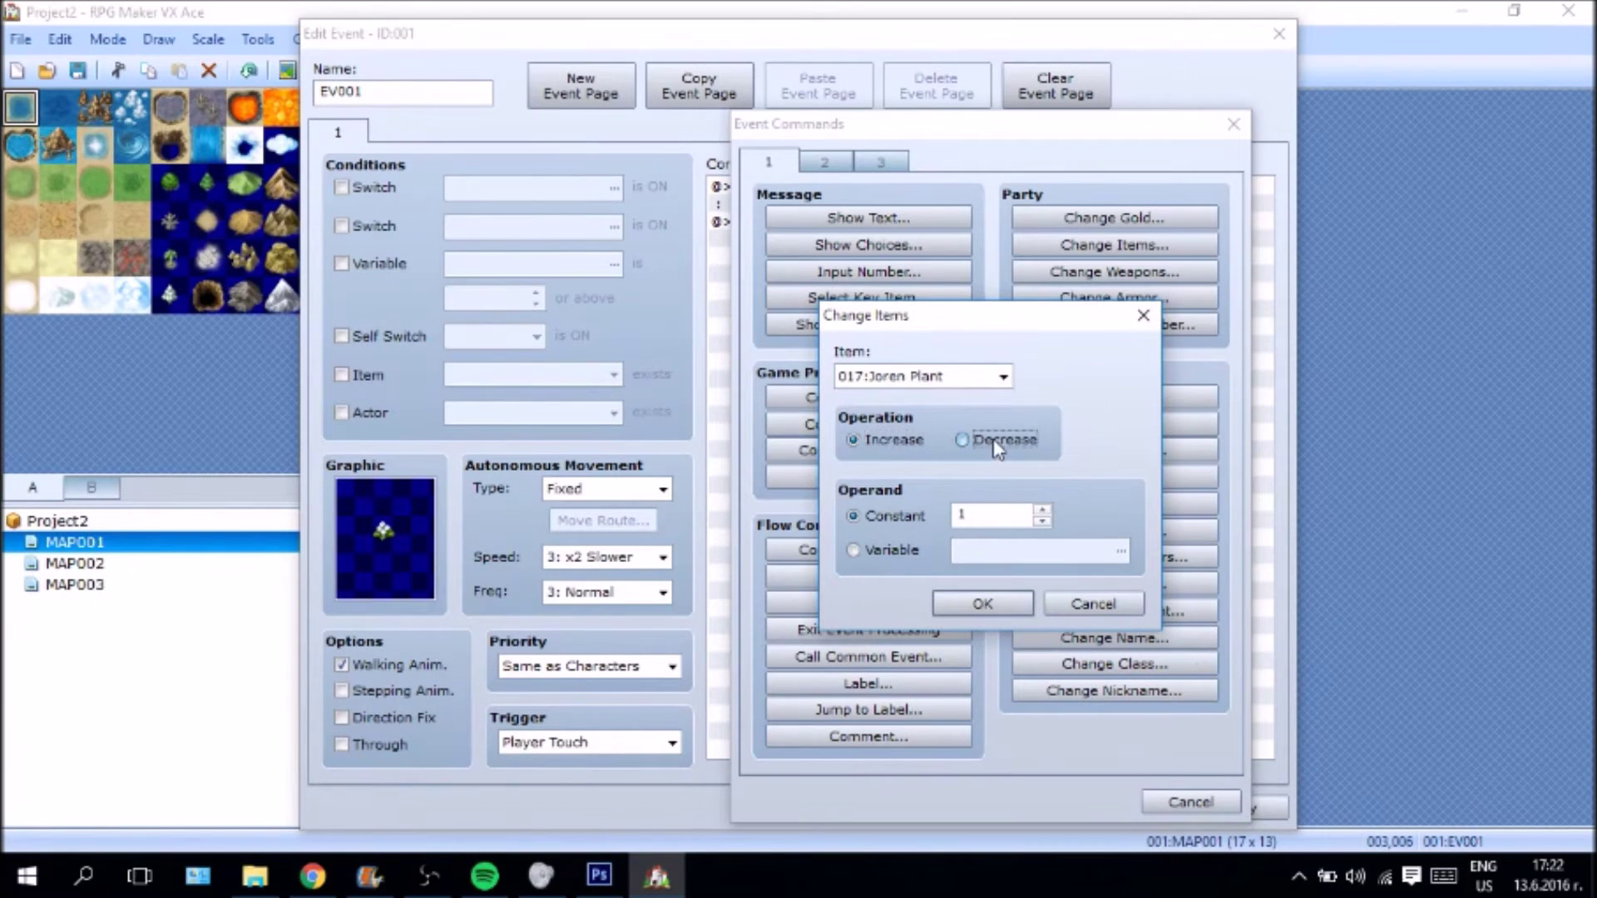
{"action": "left_click", "coordinate": [869, 444]}
{"action": "left_click", "coordinate": [982, 603]}
{"action": "left_click", "coordinate": [1238, 809]}
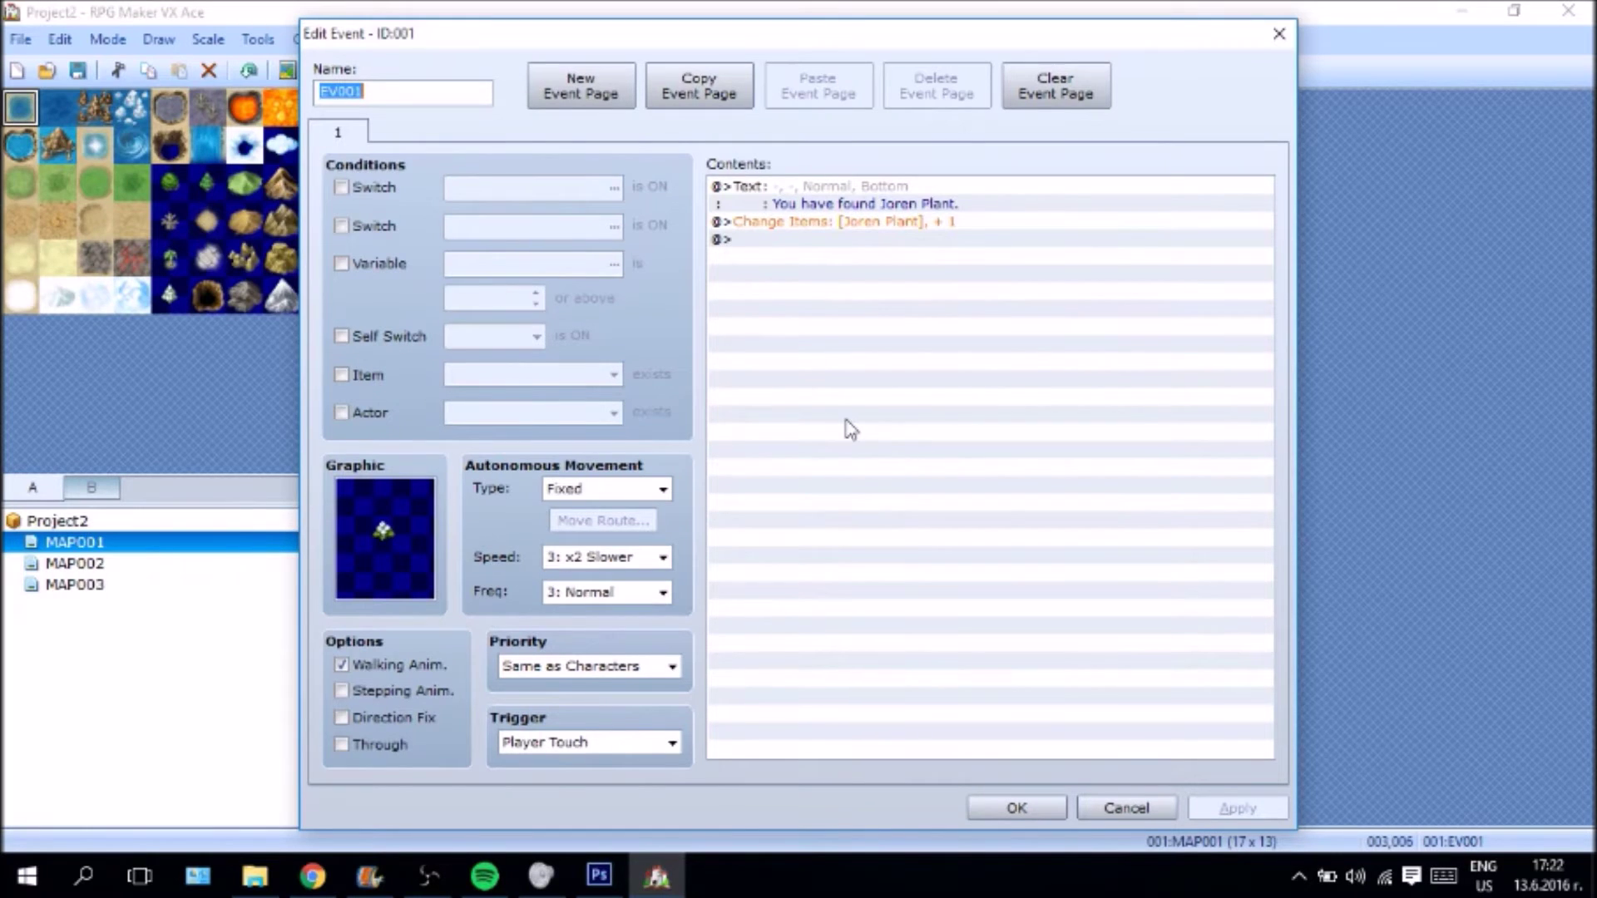
- Add a Control Self Switch command setting A to ON
{"action": "left_click", "coordinate": [786, 244]}
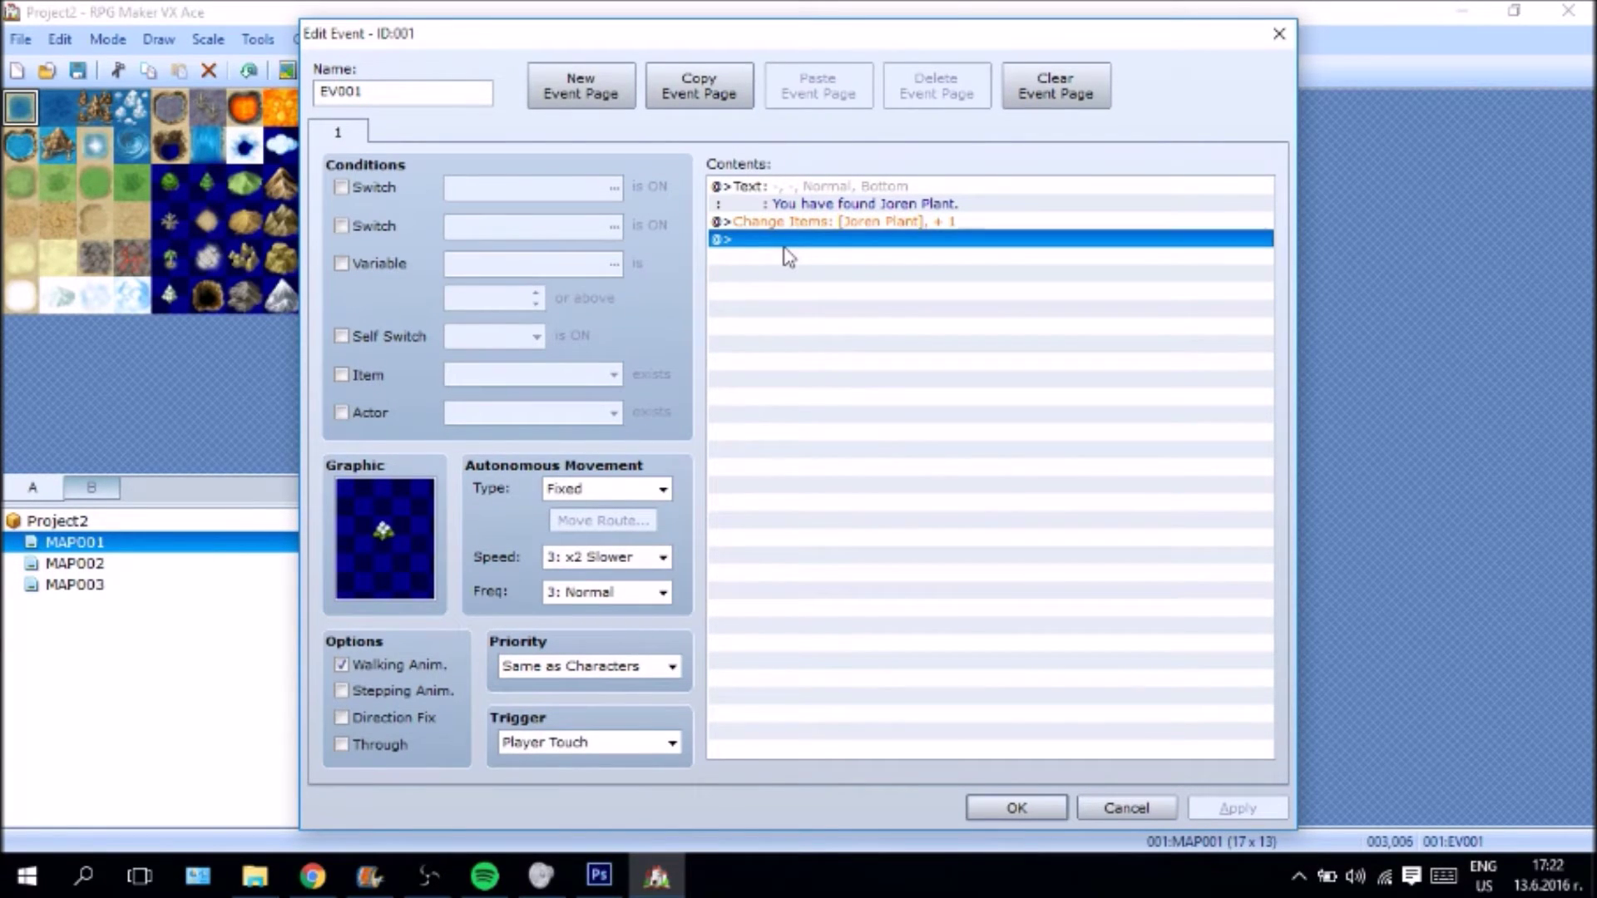
{"action": "right_click", "coordinate": [785, 248]}
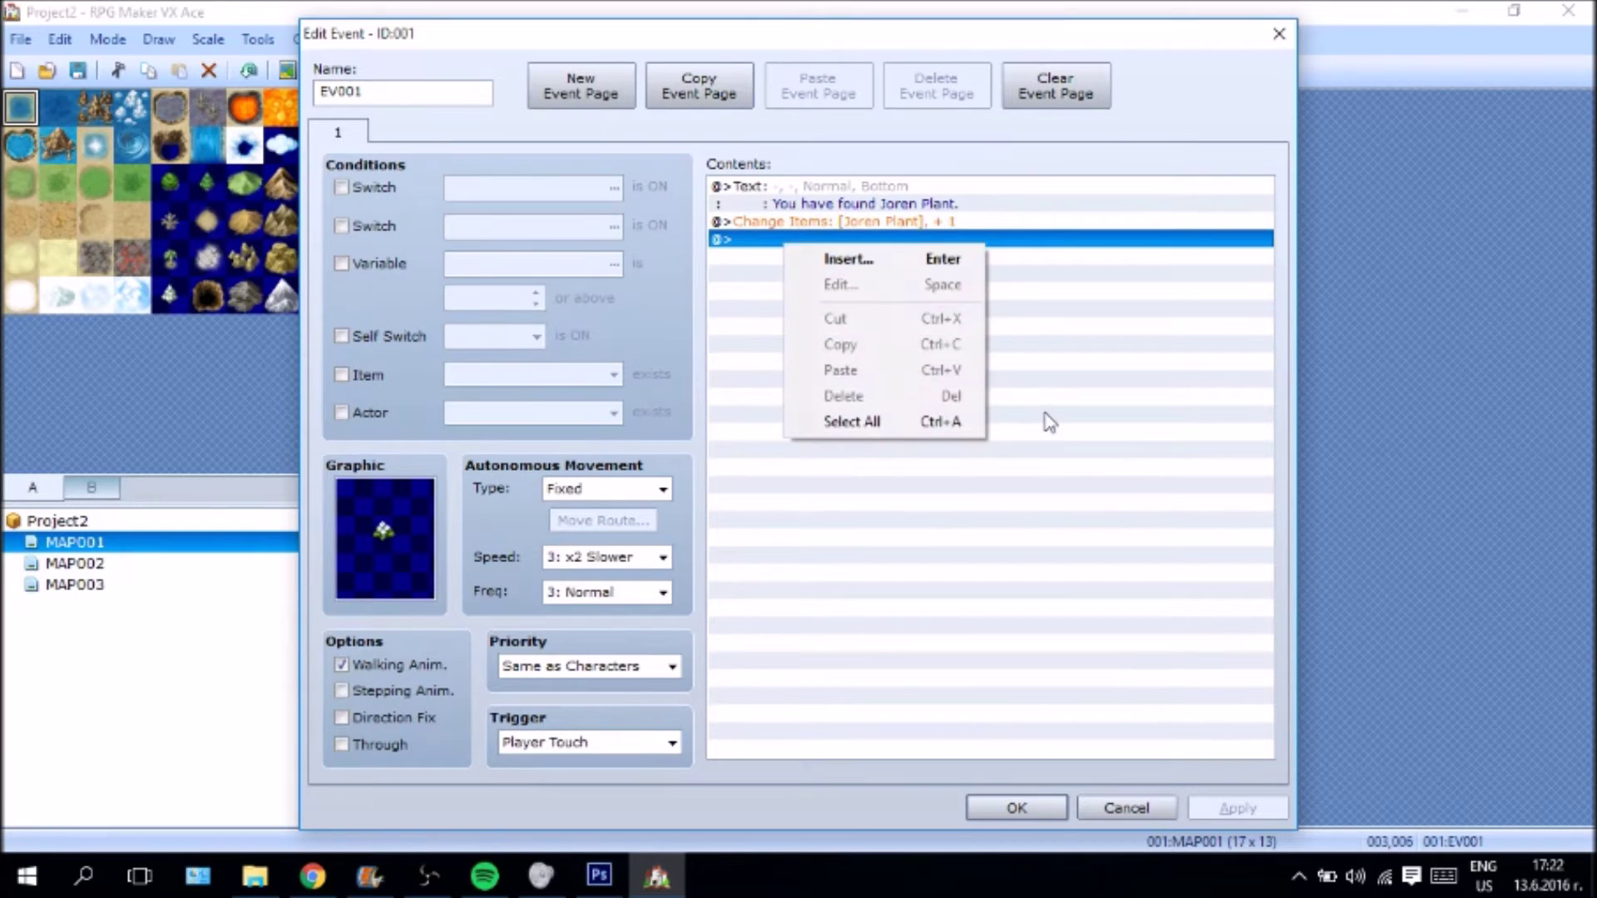
{"action": "left_click", "coordinate": [939, 261]}
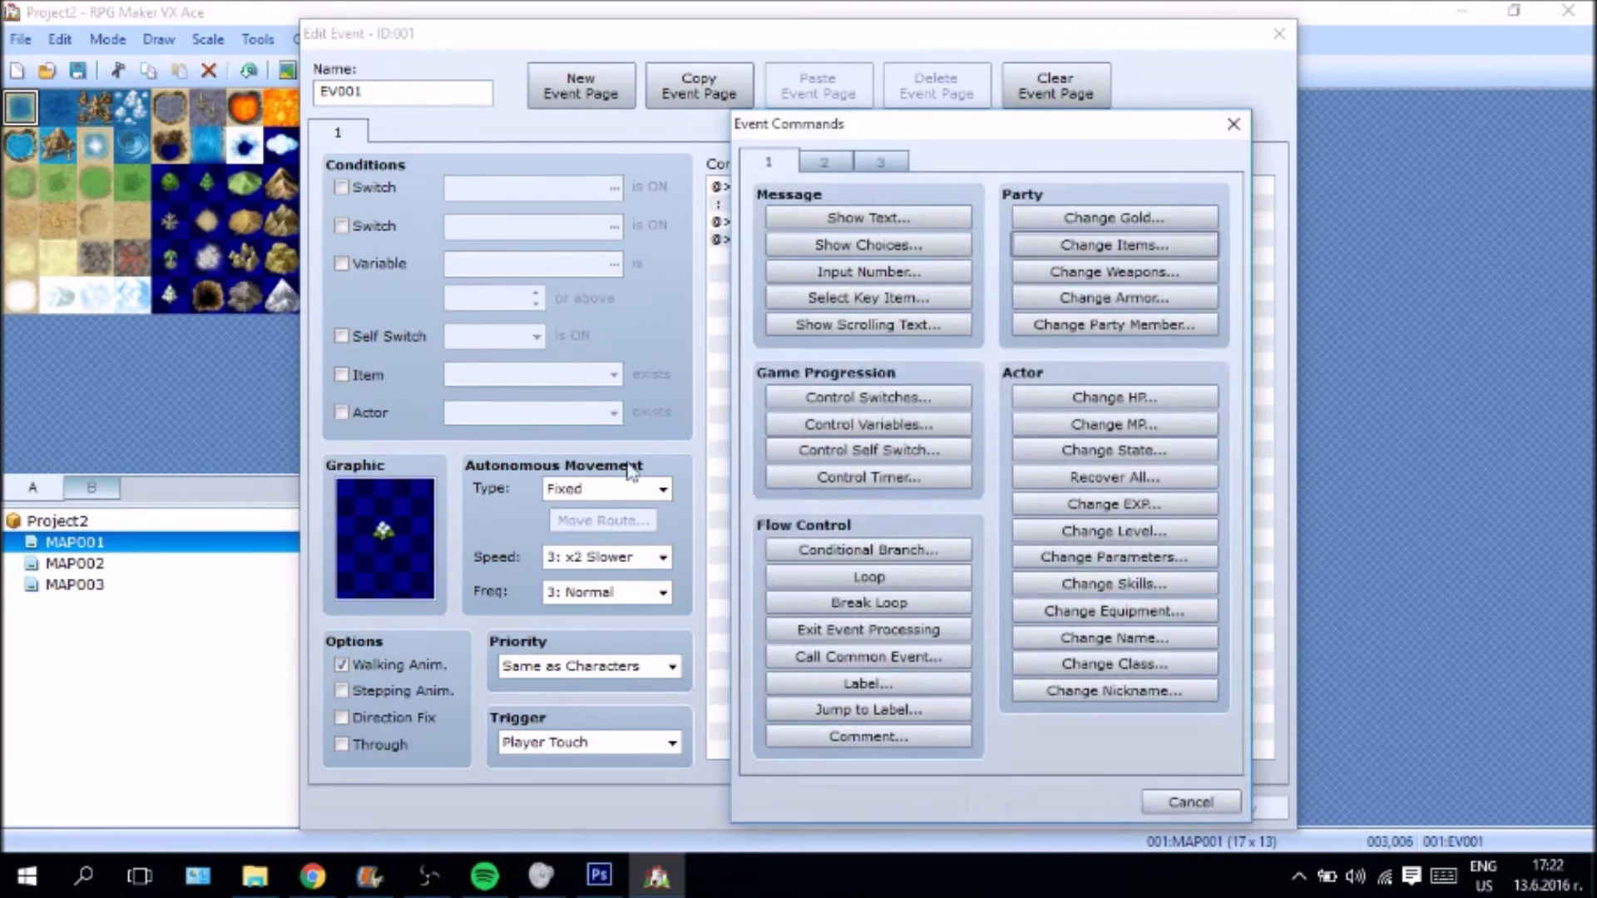
{"action": "left_click", "coordinate": [905, 449]}
{"action": "left_click", "coordinate": [1096, 435]}
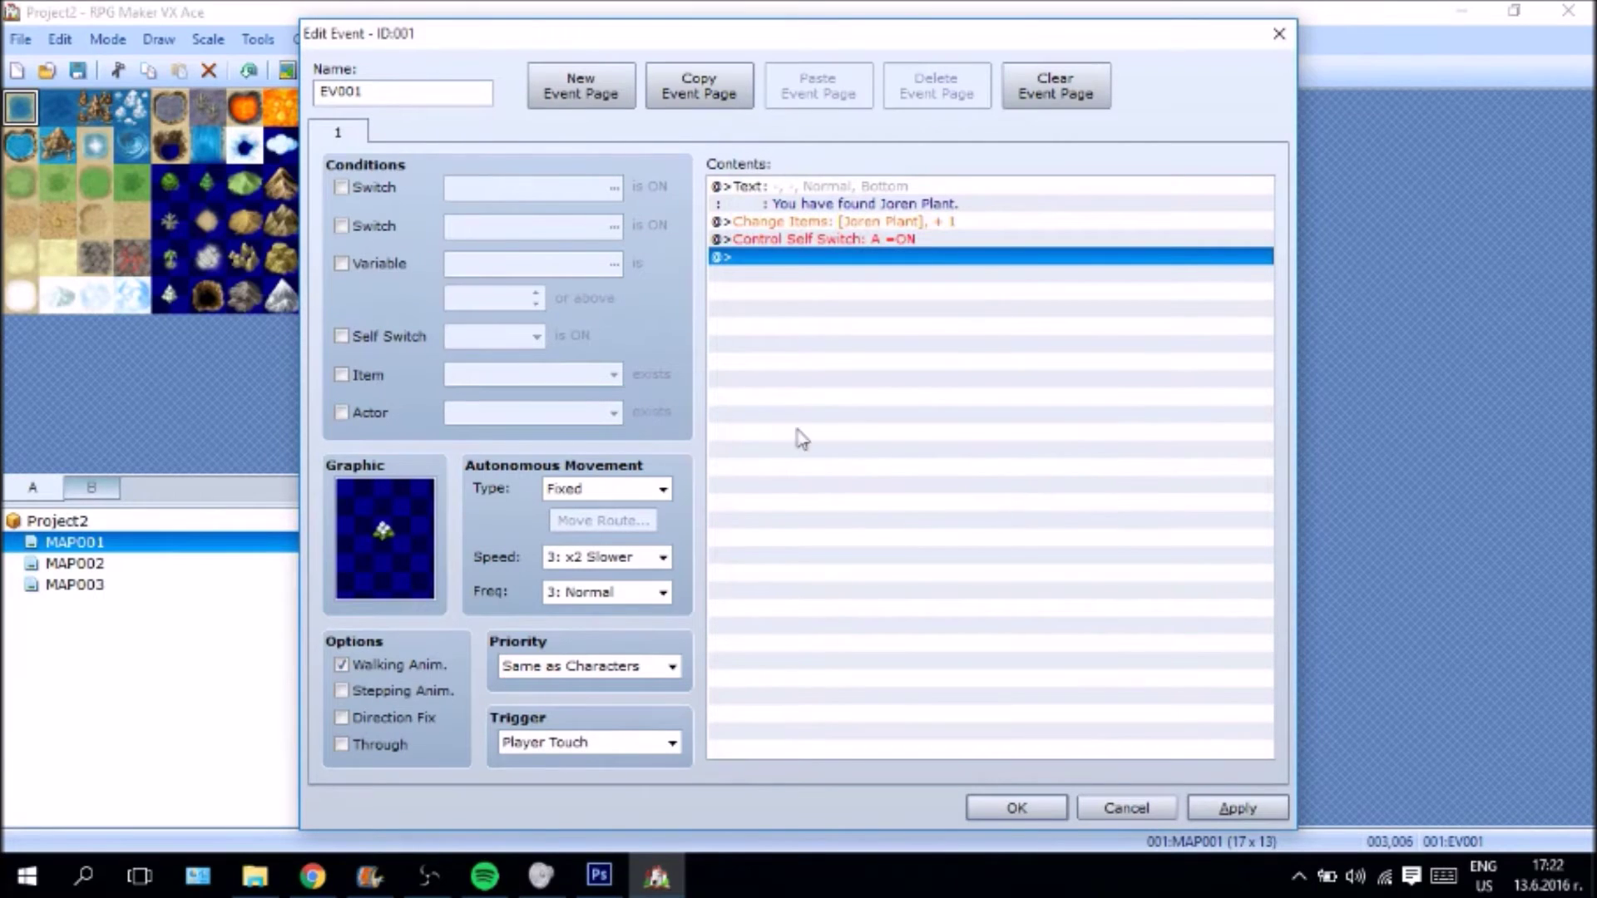
- Add event page 2 with Same as Characters priority and Player Touch trigger
{"action": "left_click", "coordinate": [556, 103]}
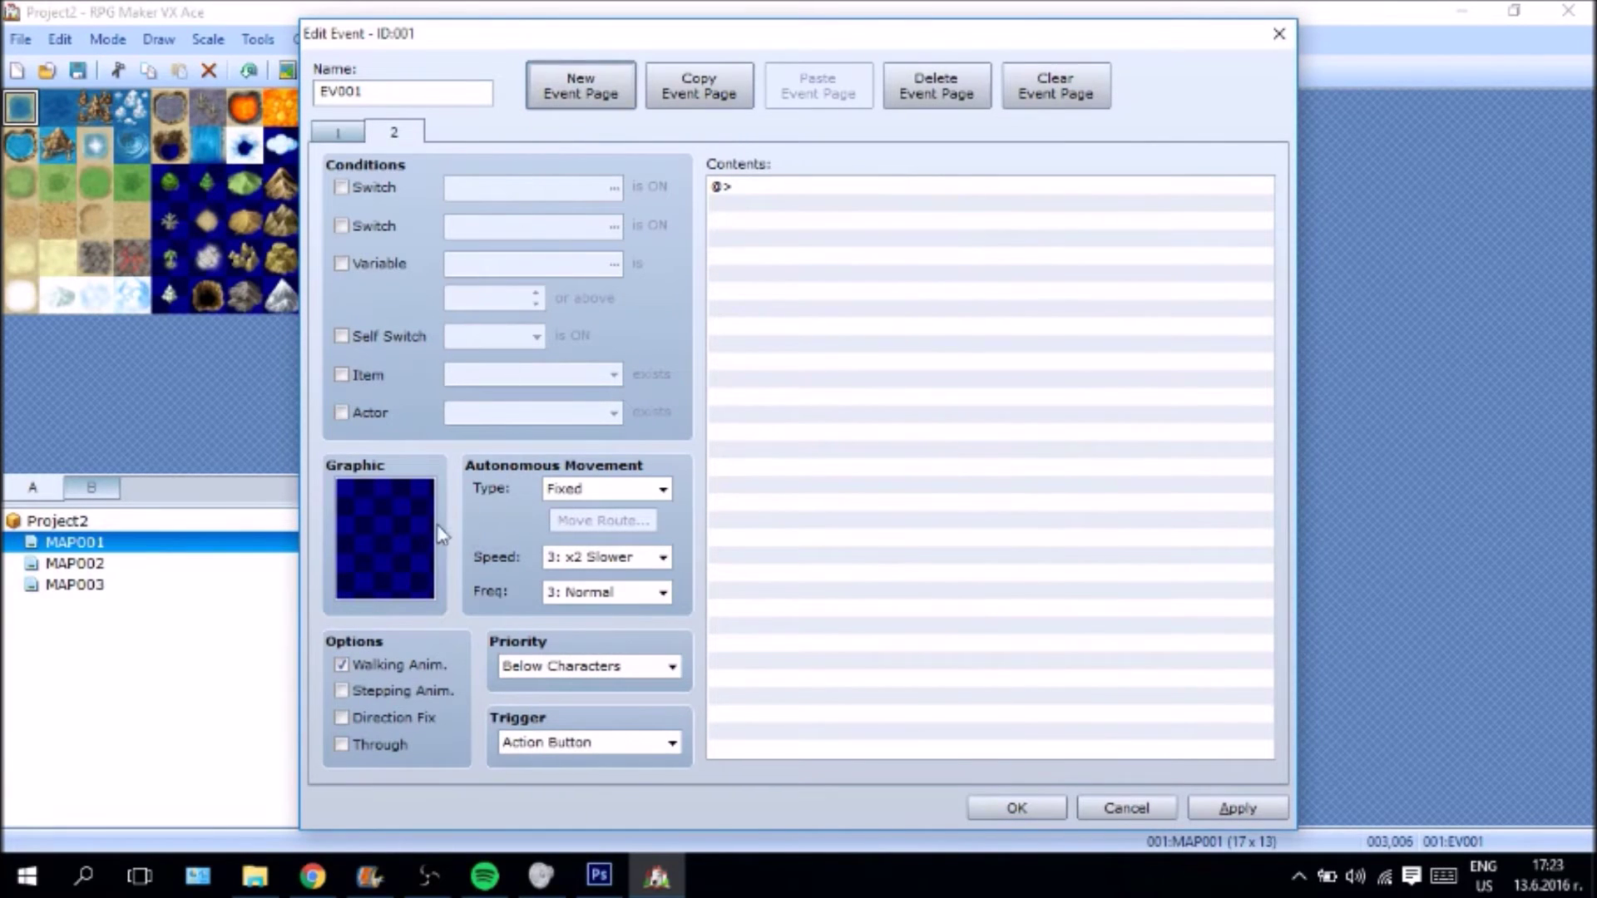
{"action": "left_click", "coordinate": [610, 666]}
{"action": "left_click", "coordinate": [582, 703]}
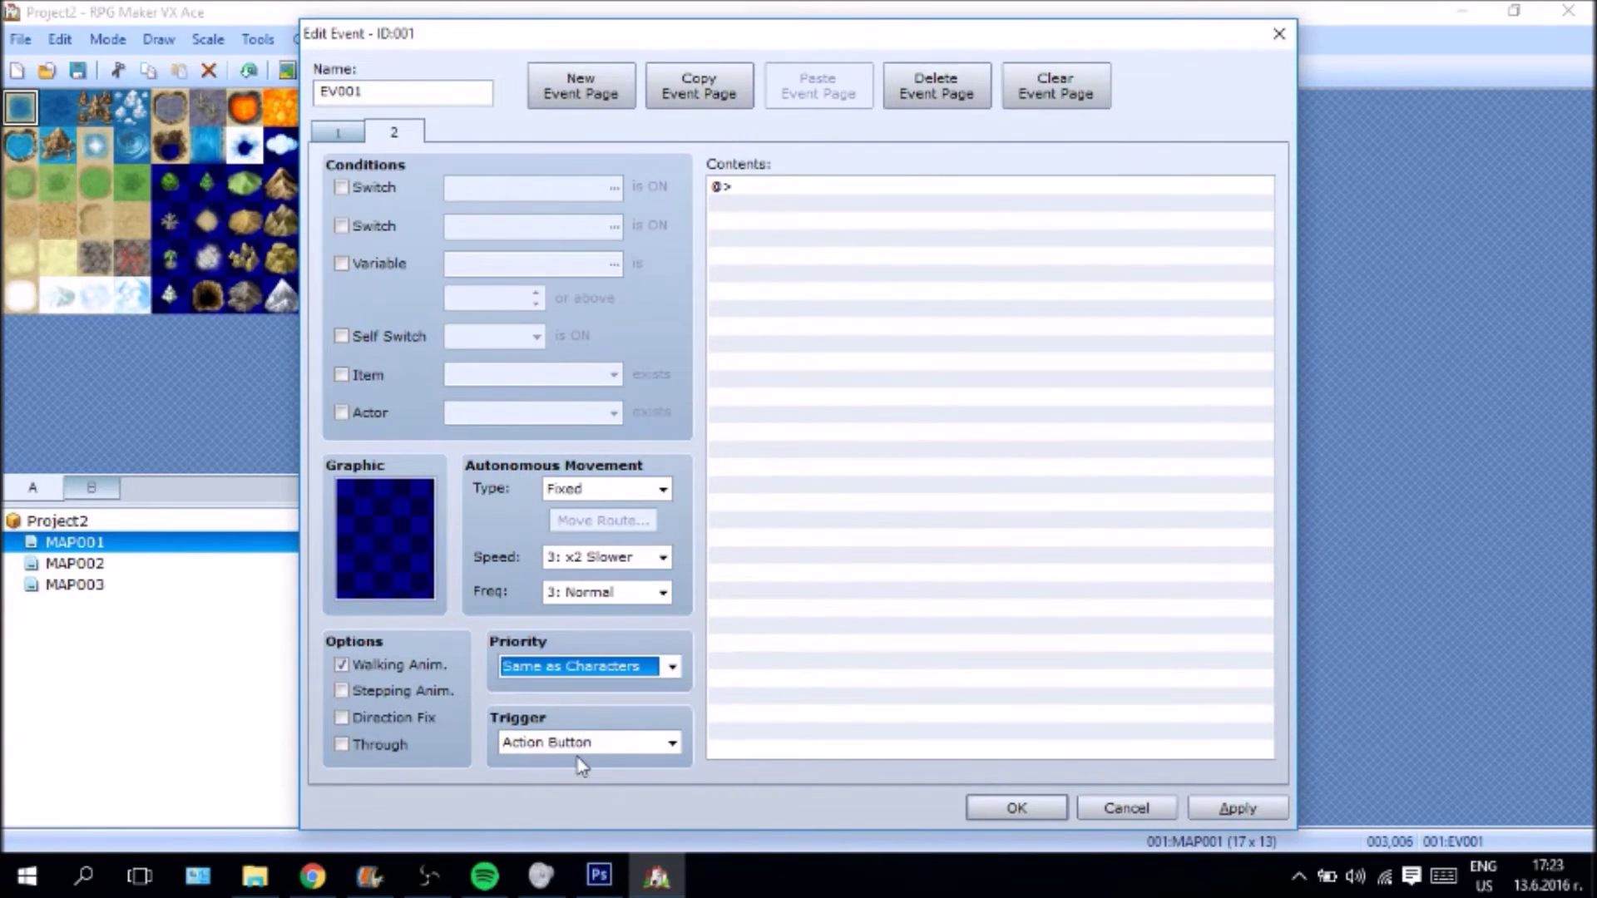
{"action": "left_click", "coordinate": [584, 743]}
{"action": "left_click", "coordinate": [563, 783]}
{"action": "double_click", "coordinate": [826, 190]}
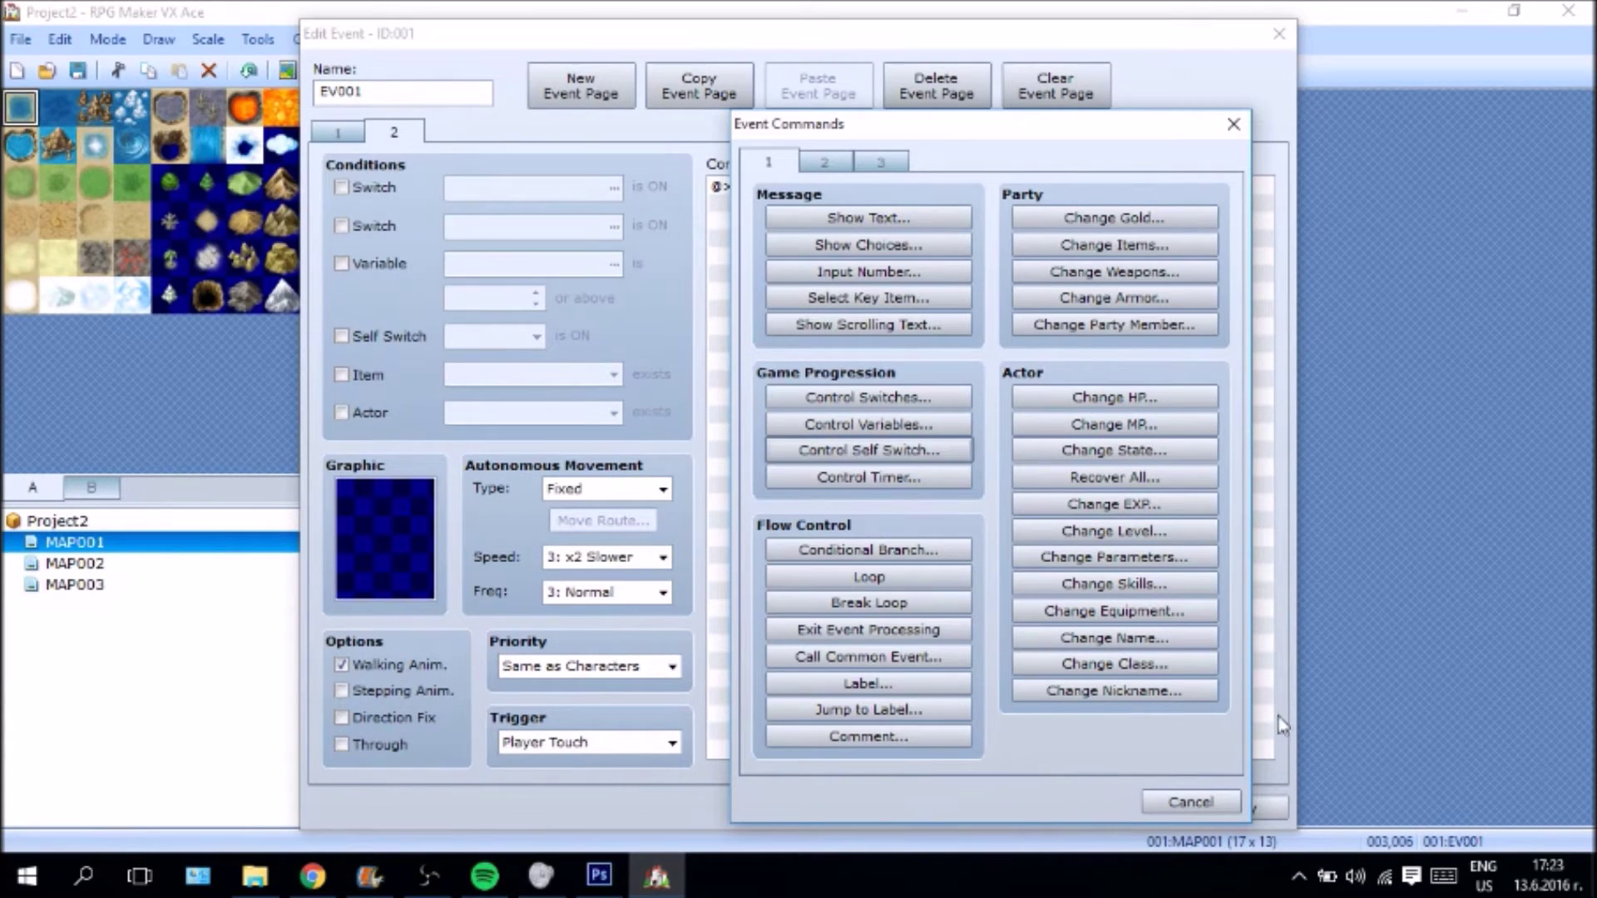
{"action": "left_click", "coordinate": [1191, 802]}
- Condition page 2 on self switch A, add Erase Event, and apply
{"action": "left_click", "coordinate": [405, 335]}
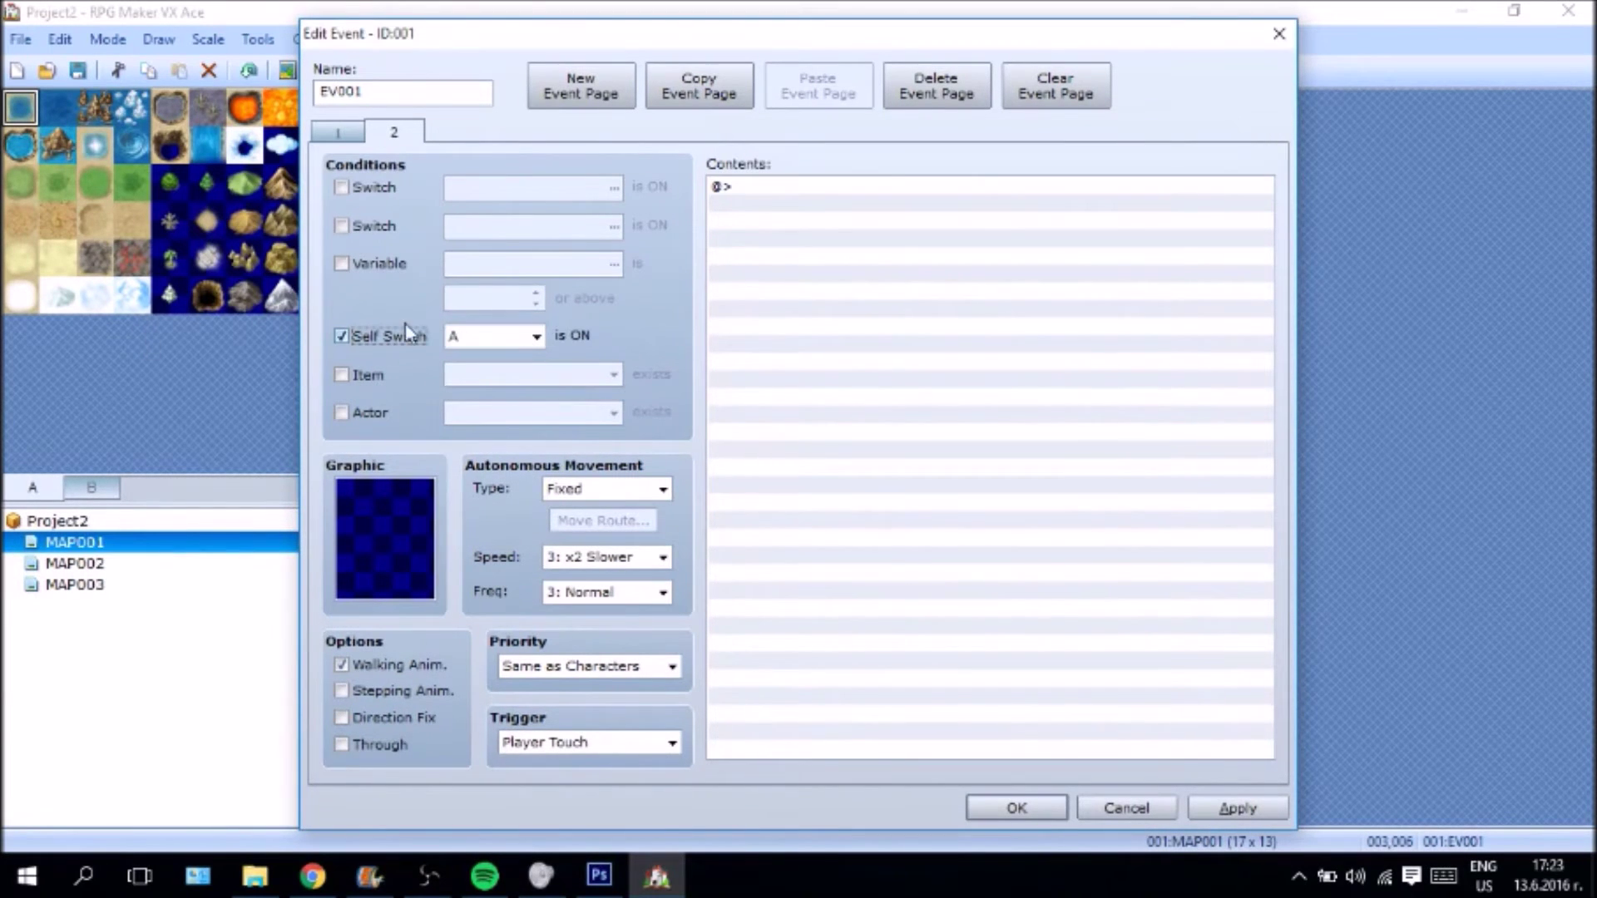
{"action": "double_click", "coordinate": [843, 186]}
{"action": "left_click", "coordinate": [824, 162]}
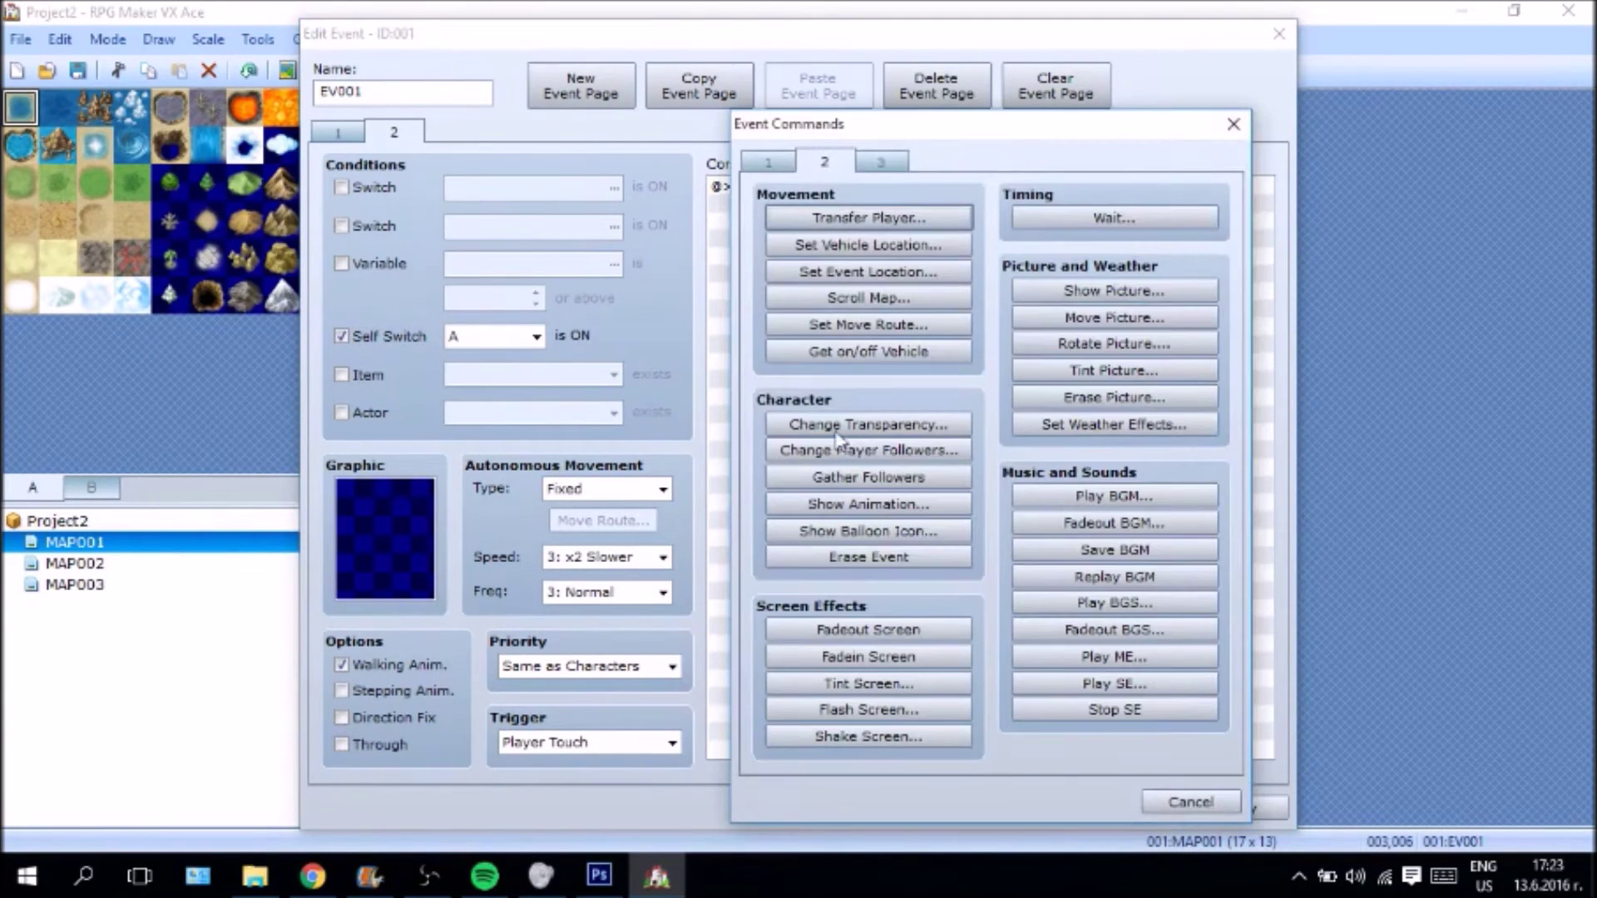
{"action": "left_click", "coordinate": [906, 557]}
{"action": "left_click", "coordinate": [1252, 808]}
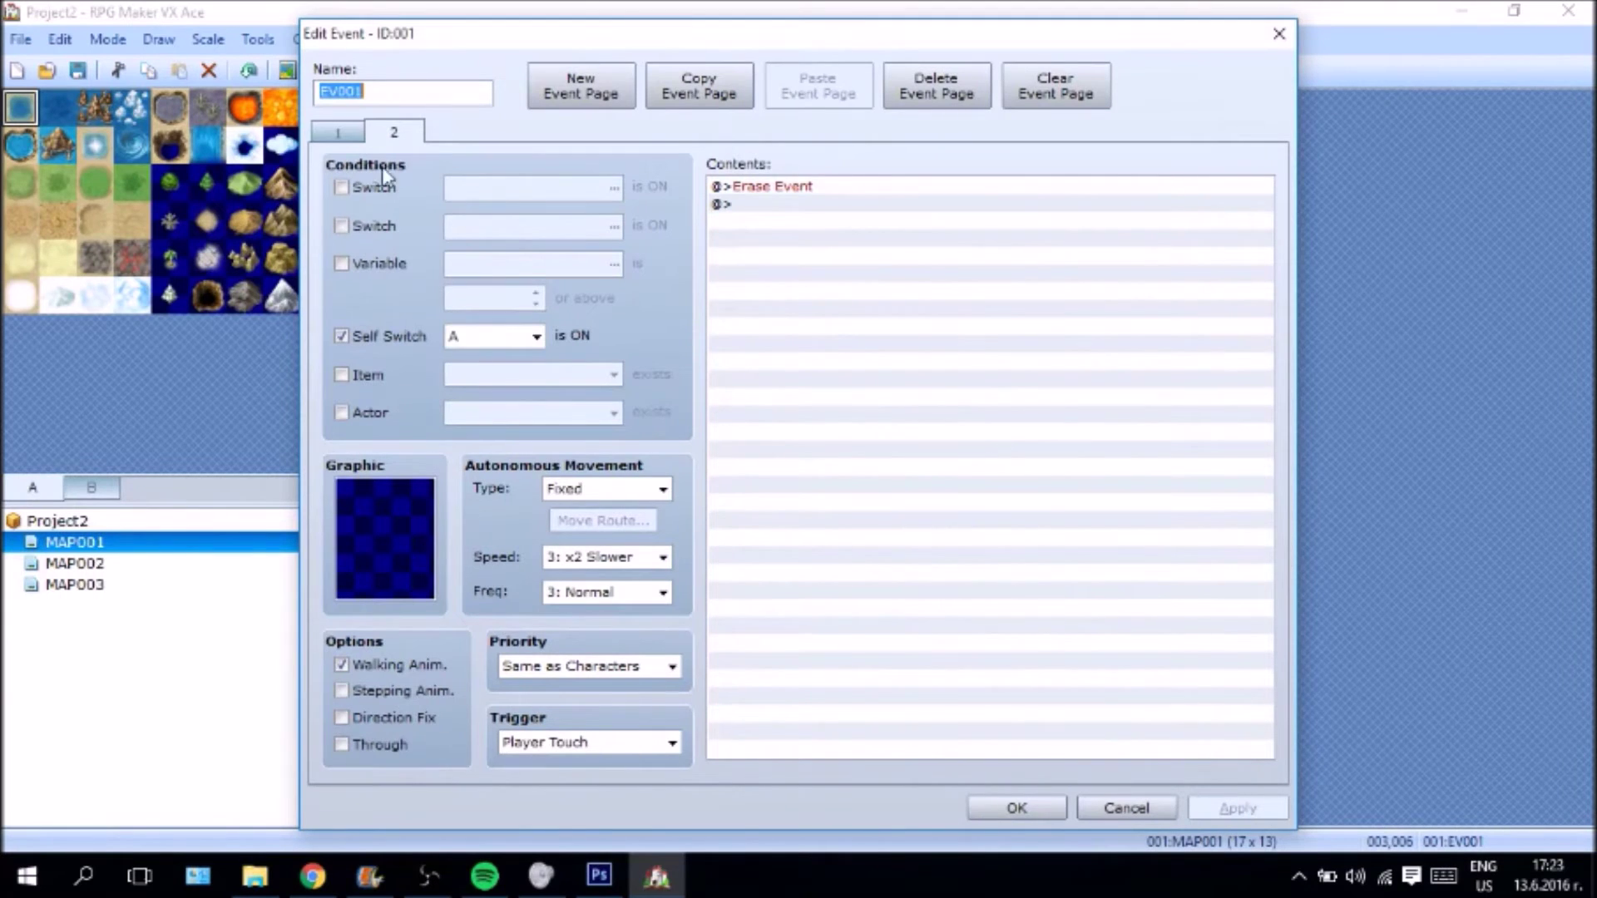
- Review page 1's message, Change Items and self switch A commands
{"action": "left_click", "coordinate": [337, 135]}
{"action": "left_click", "coordinate": [941, 203]}
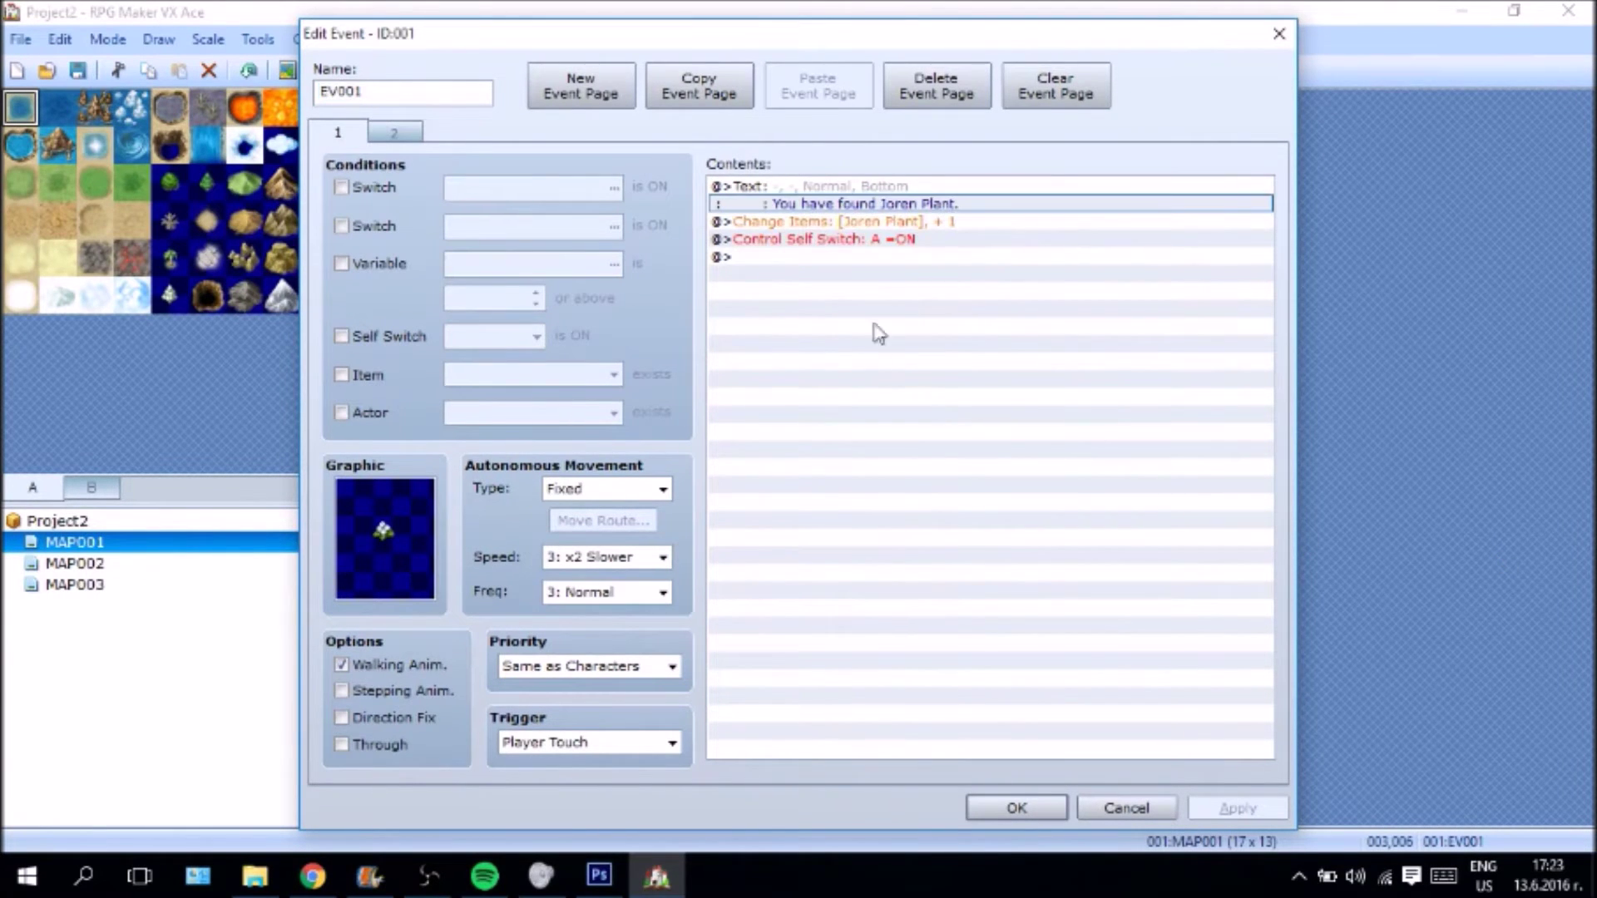
{"action": "left_click", "coordinate": [831, 194]}
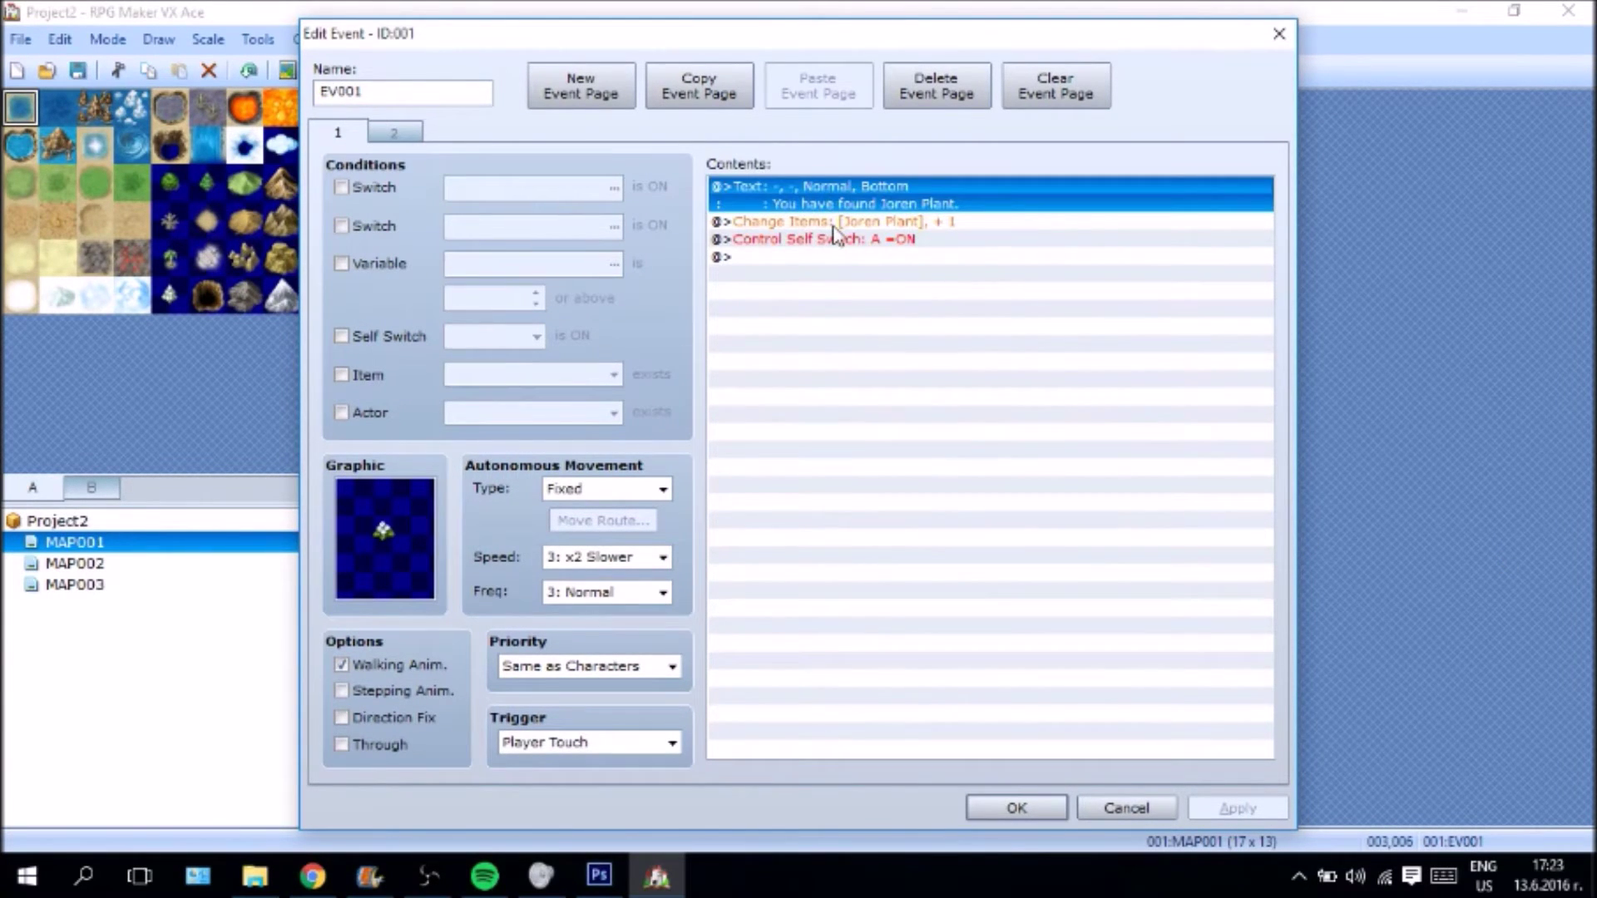
{"action": "left_click", "coordinate": [963, 223]}
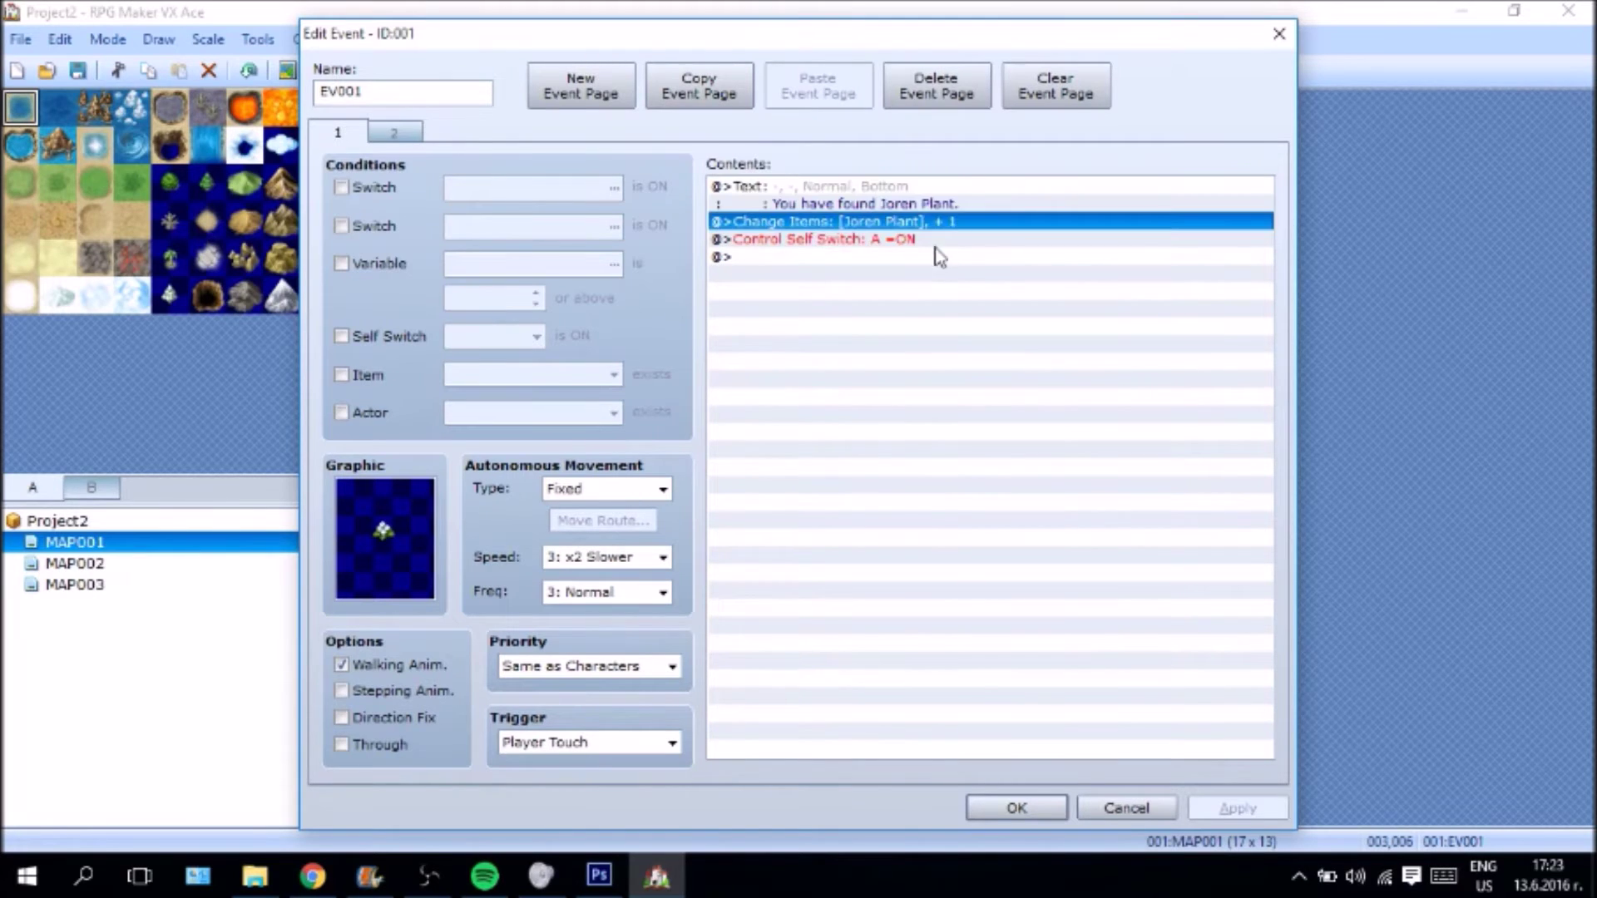
{"action": "left_click", "coordinate": [936, 240]}
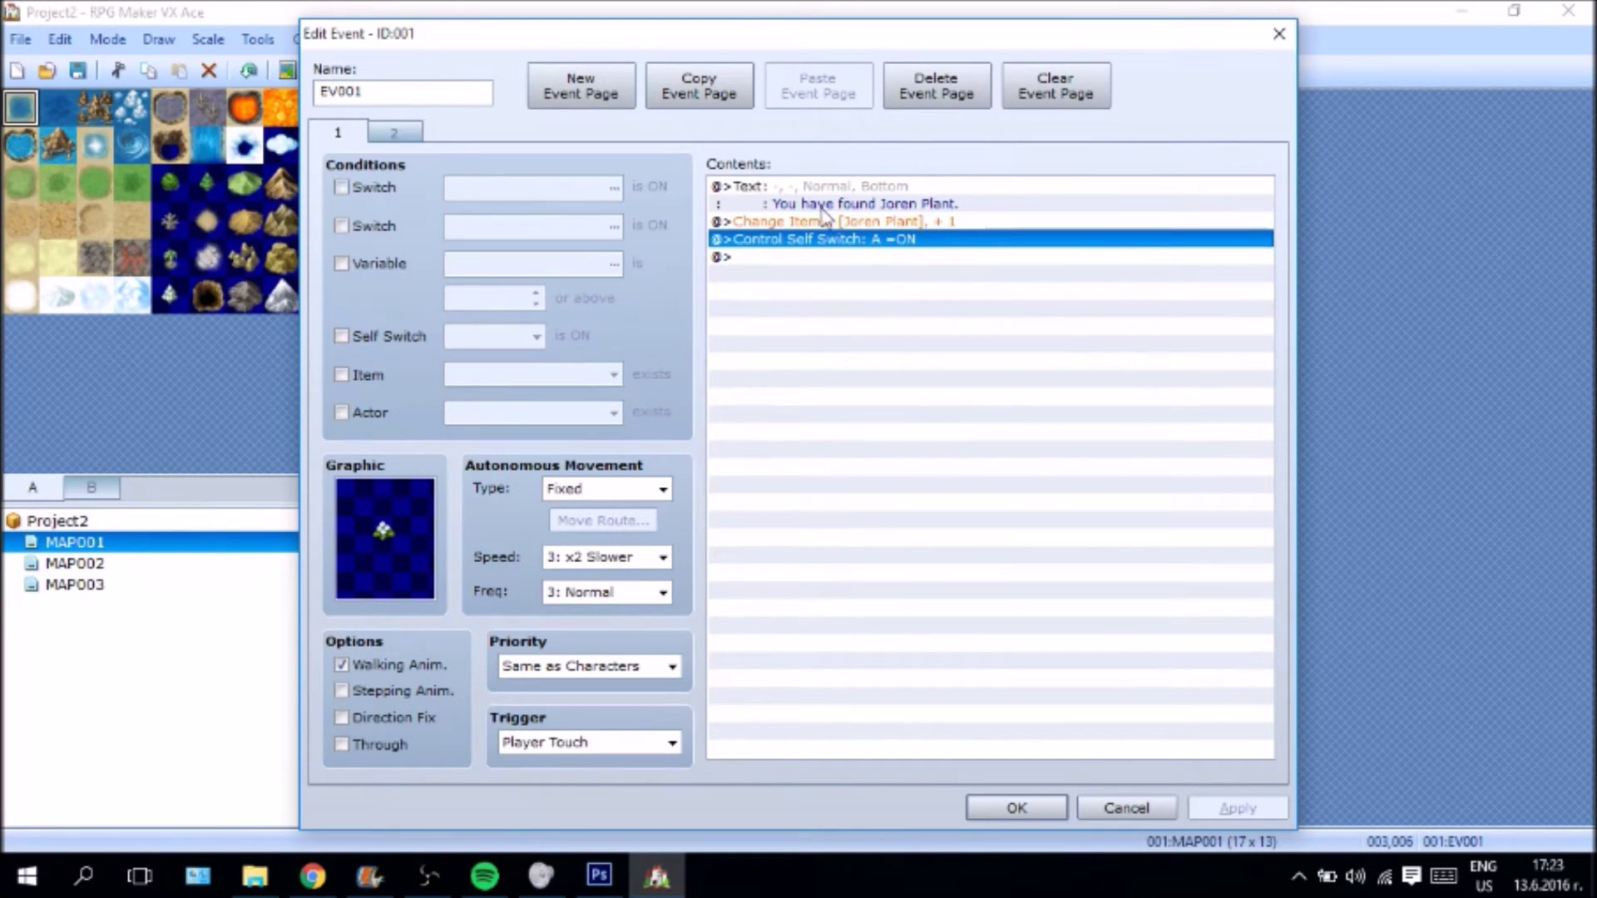
- Review page 2's Erase Event, then confirm the event with OK
{"action": "left_click", "coordinate": [402, 140]}
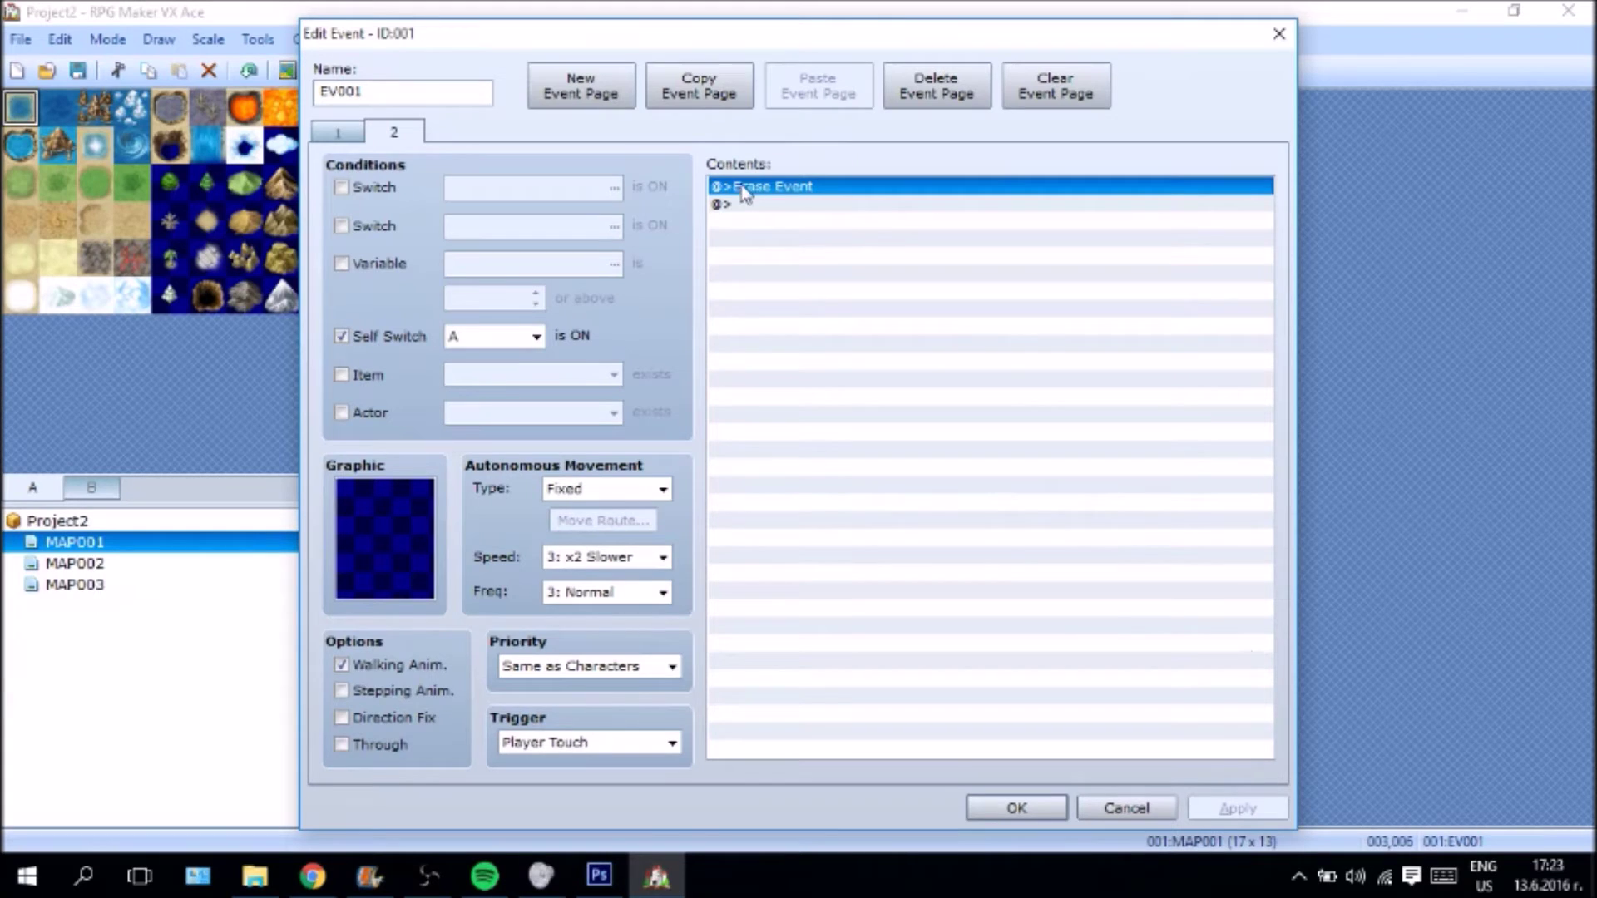
{"action": "left_click", "coordinate": [821, 206]}
{"action": "left_click", "coordinate": [832, 187]}
{"action": "left_click", "coordinate": [340, 132]}
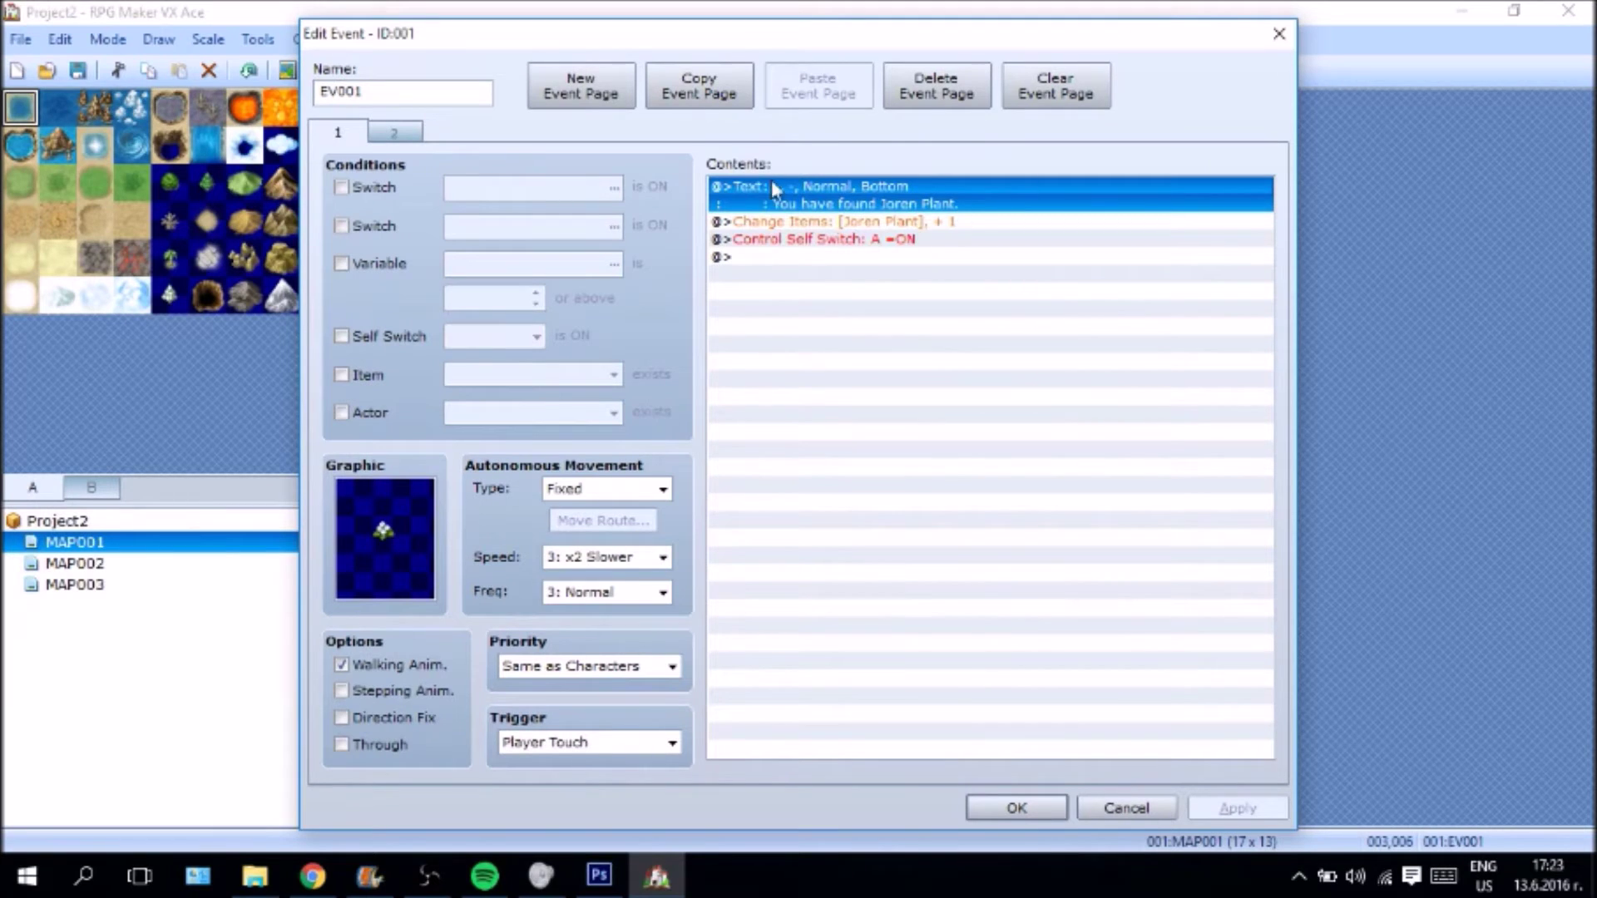
{"action": "left_click", "coordinate": [394, 133]}
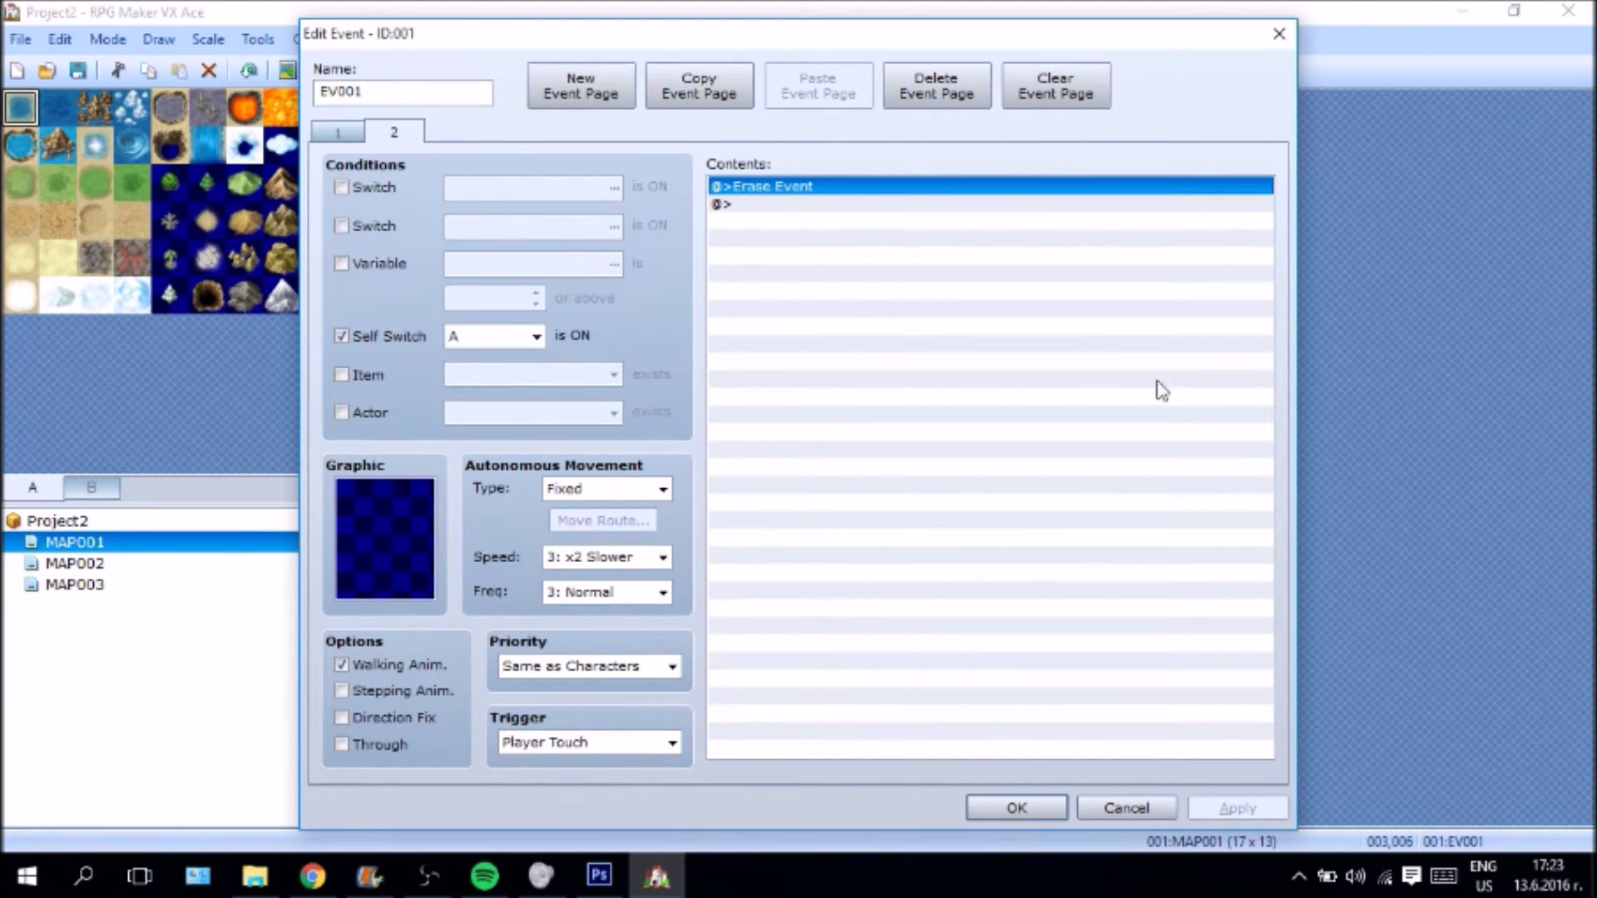
{"action": "left_click", "coordinate": [1022, 806]}
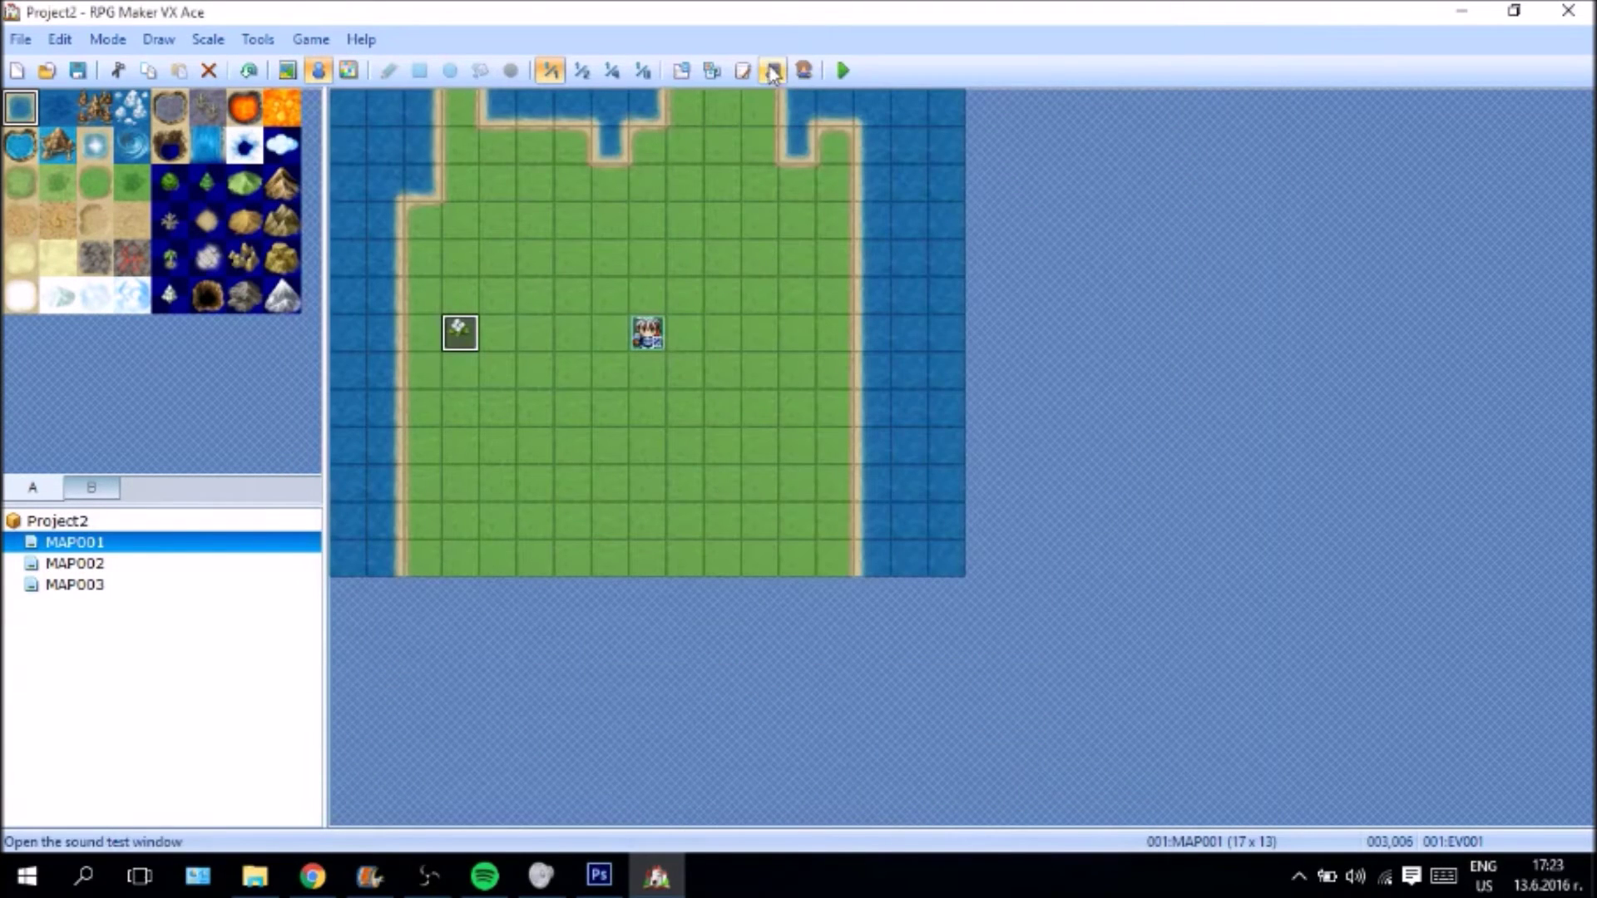
- Save and playtest, walk onto the plant and dismiss 'You have found Joren Plant.'
{"action": "left_click", "coordinate": [843, 72]}
{"action": "left_click", "coordinate": [719, 498]}
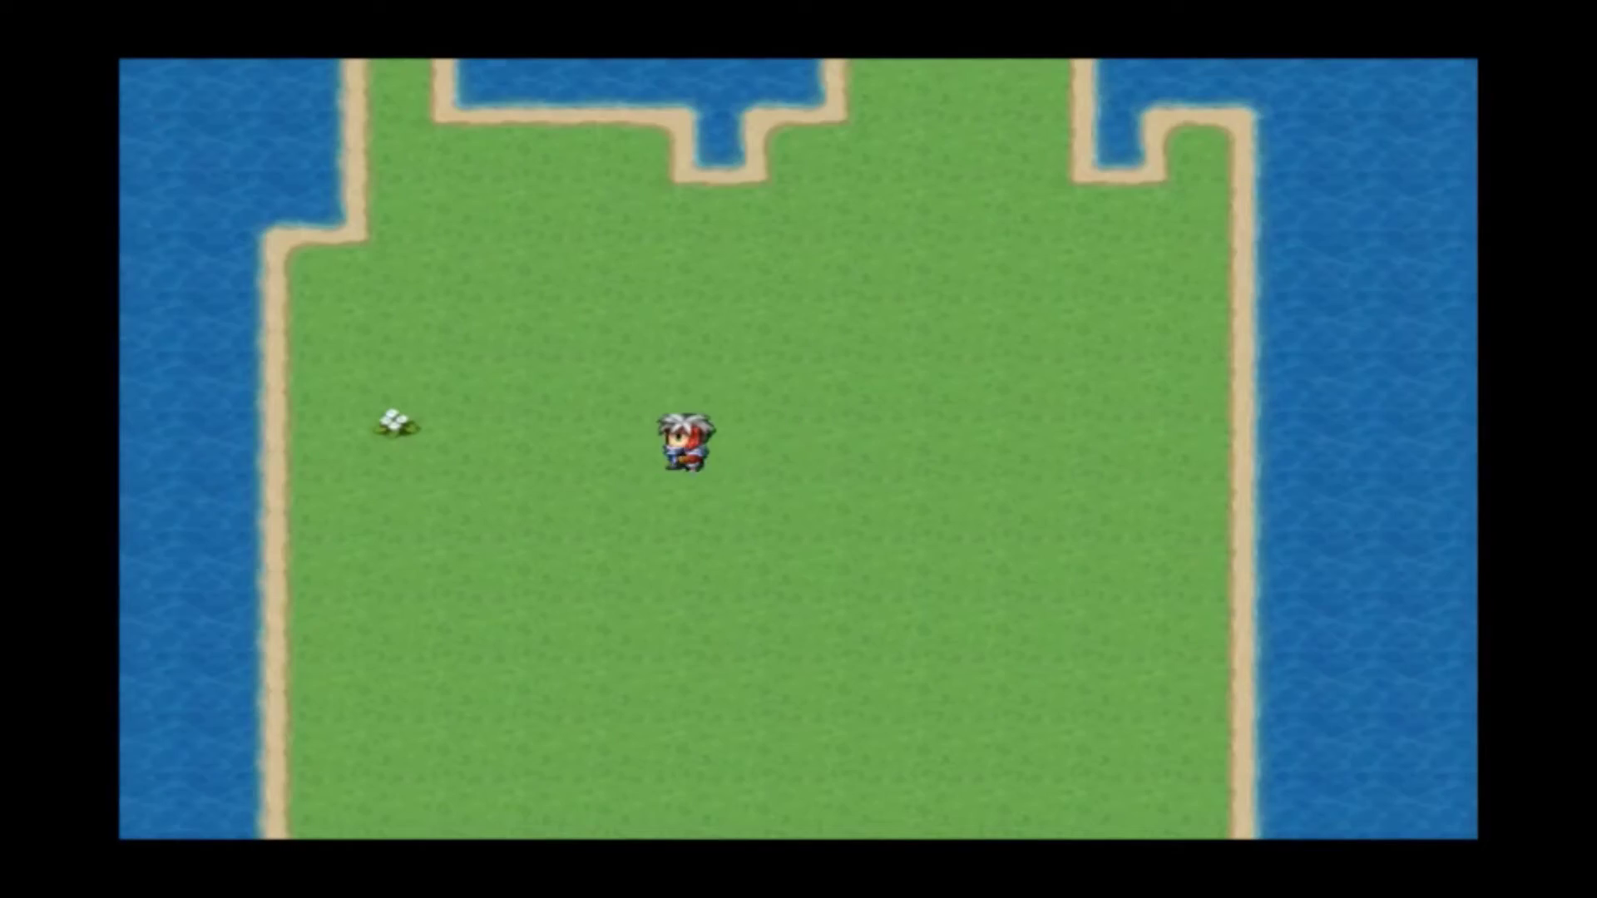
{"action": "key", "text": "Up"}
{"action": "key", "text": "Left"}
{"action": "key", "text": "Left"}
{"action": "key", "text": "Left"}
{"action": "key", "text": "Left"}
{"action": "key", "text": "Down"}
{"action": "key", "text": "Return"}
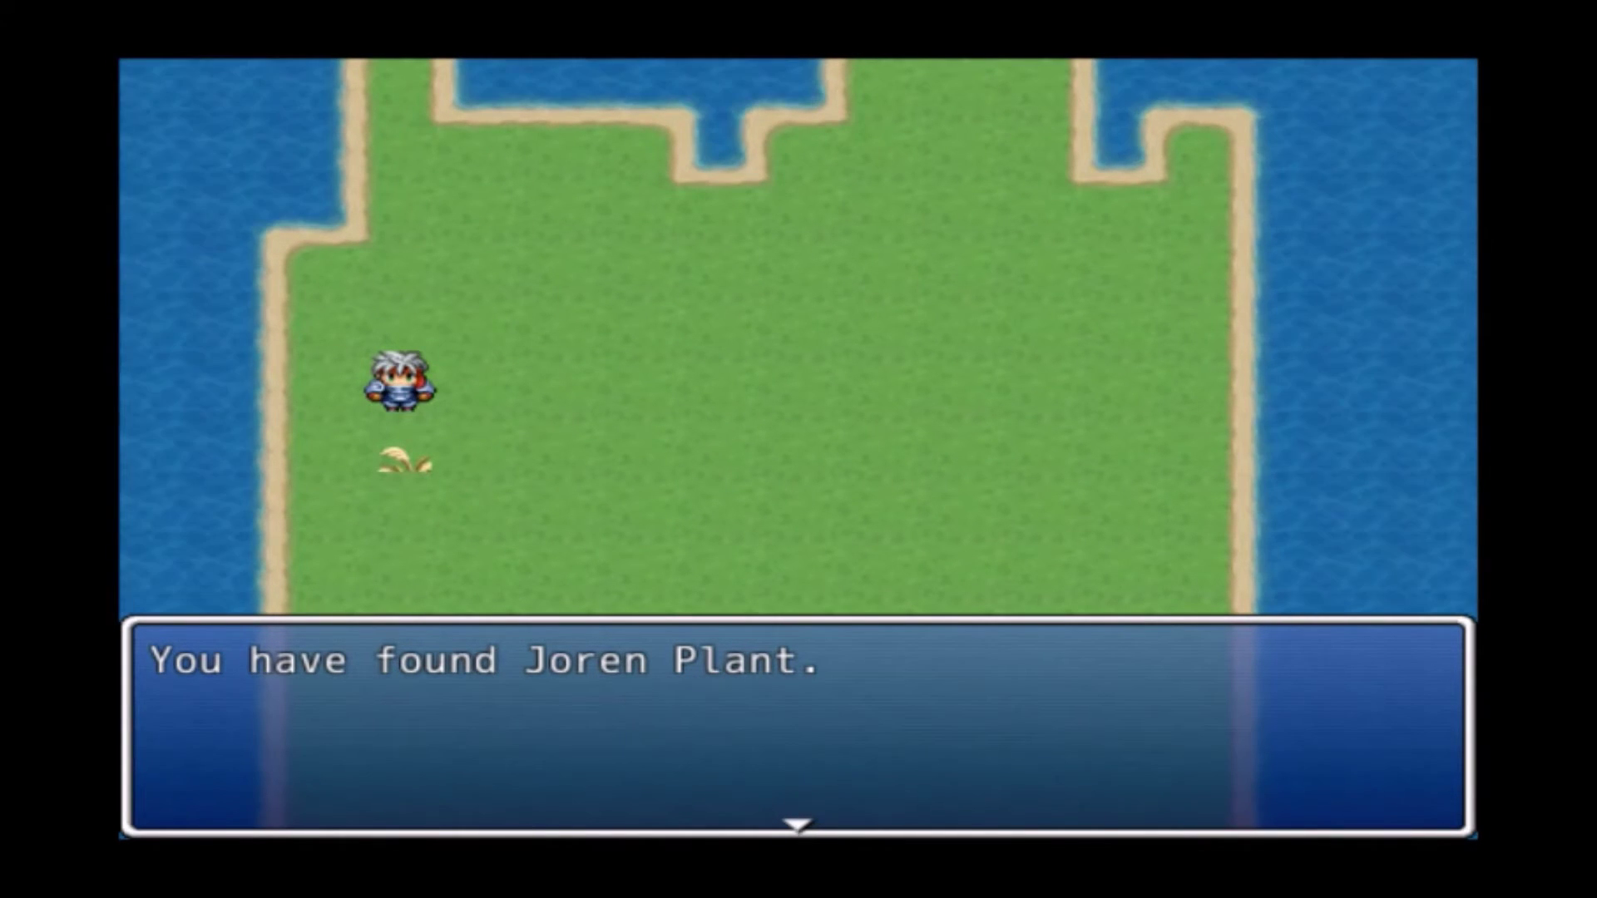
{"action": "key", "text": "Return"}
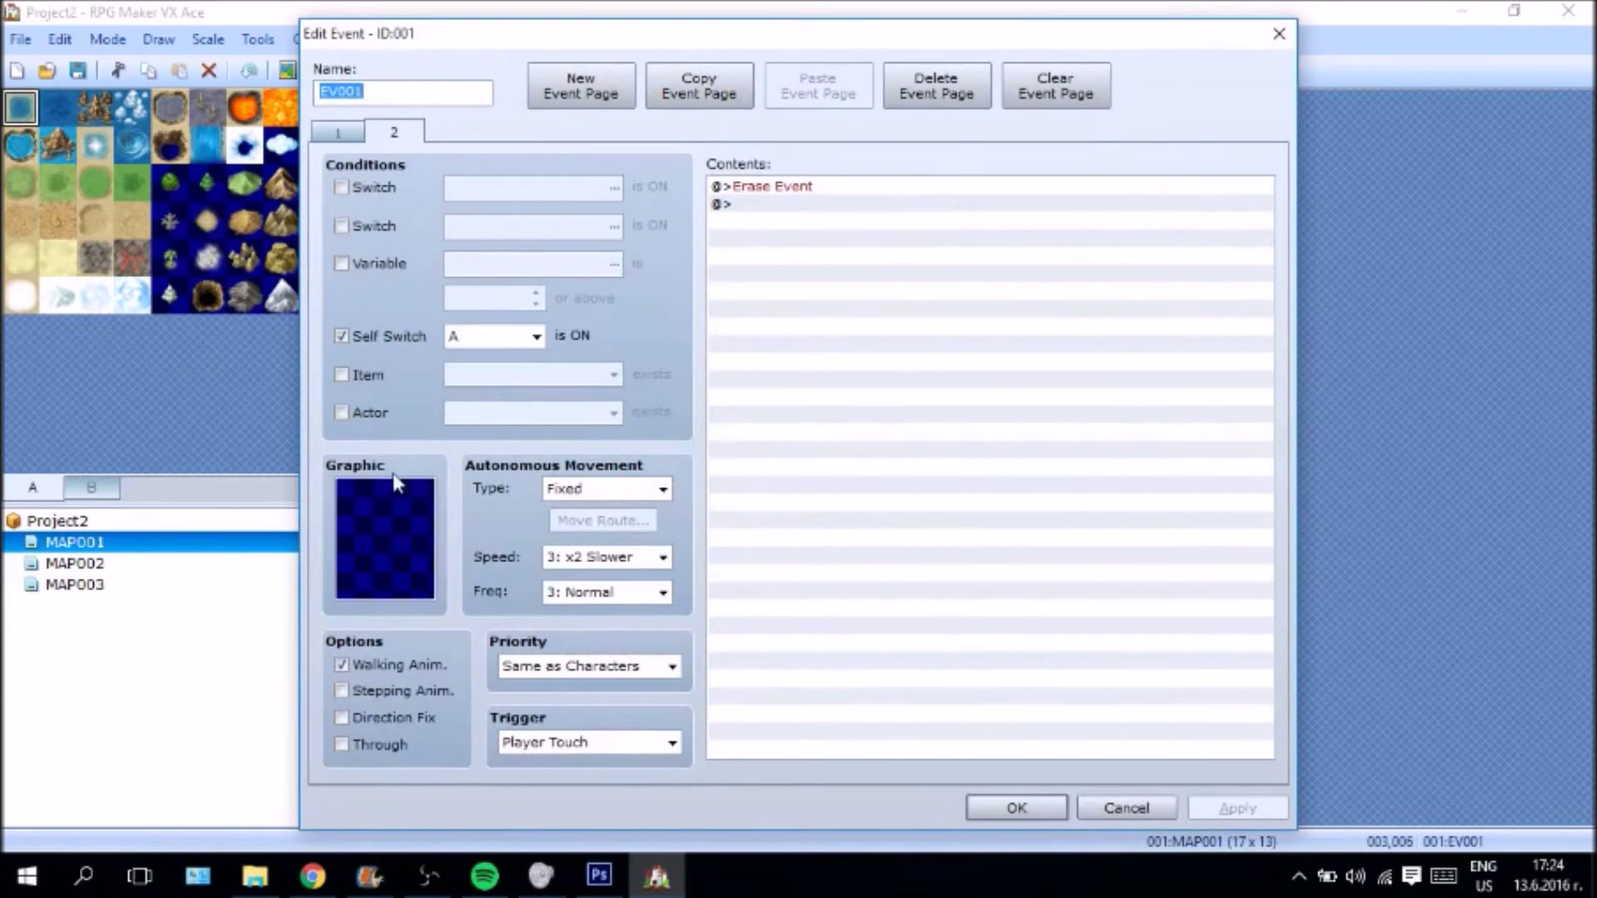
- Cancel the event editor from page 1, then reopen the plant event from the map
{"action": "left_click", "coordinate": [341, 133]}
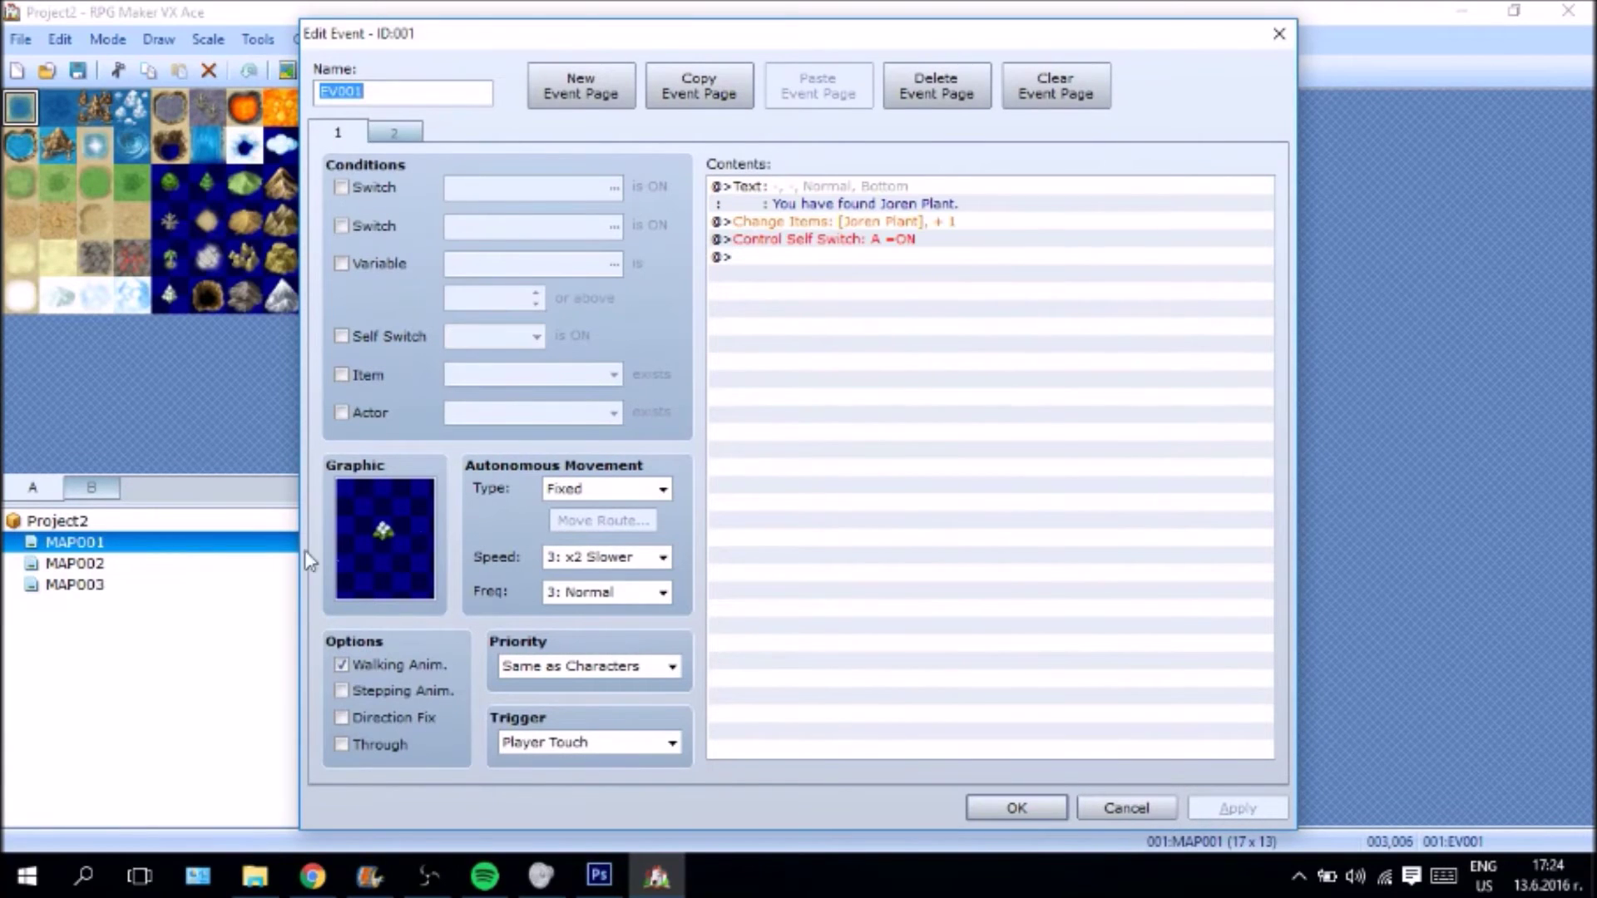
{"action": "left_click", "coordinate": [1125, 809]}
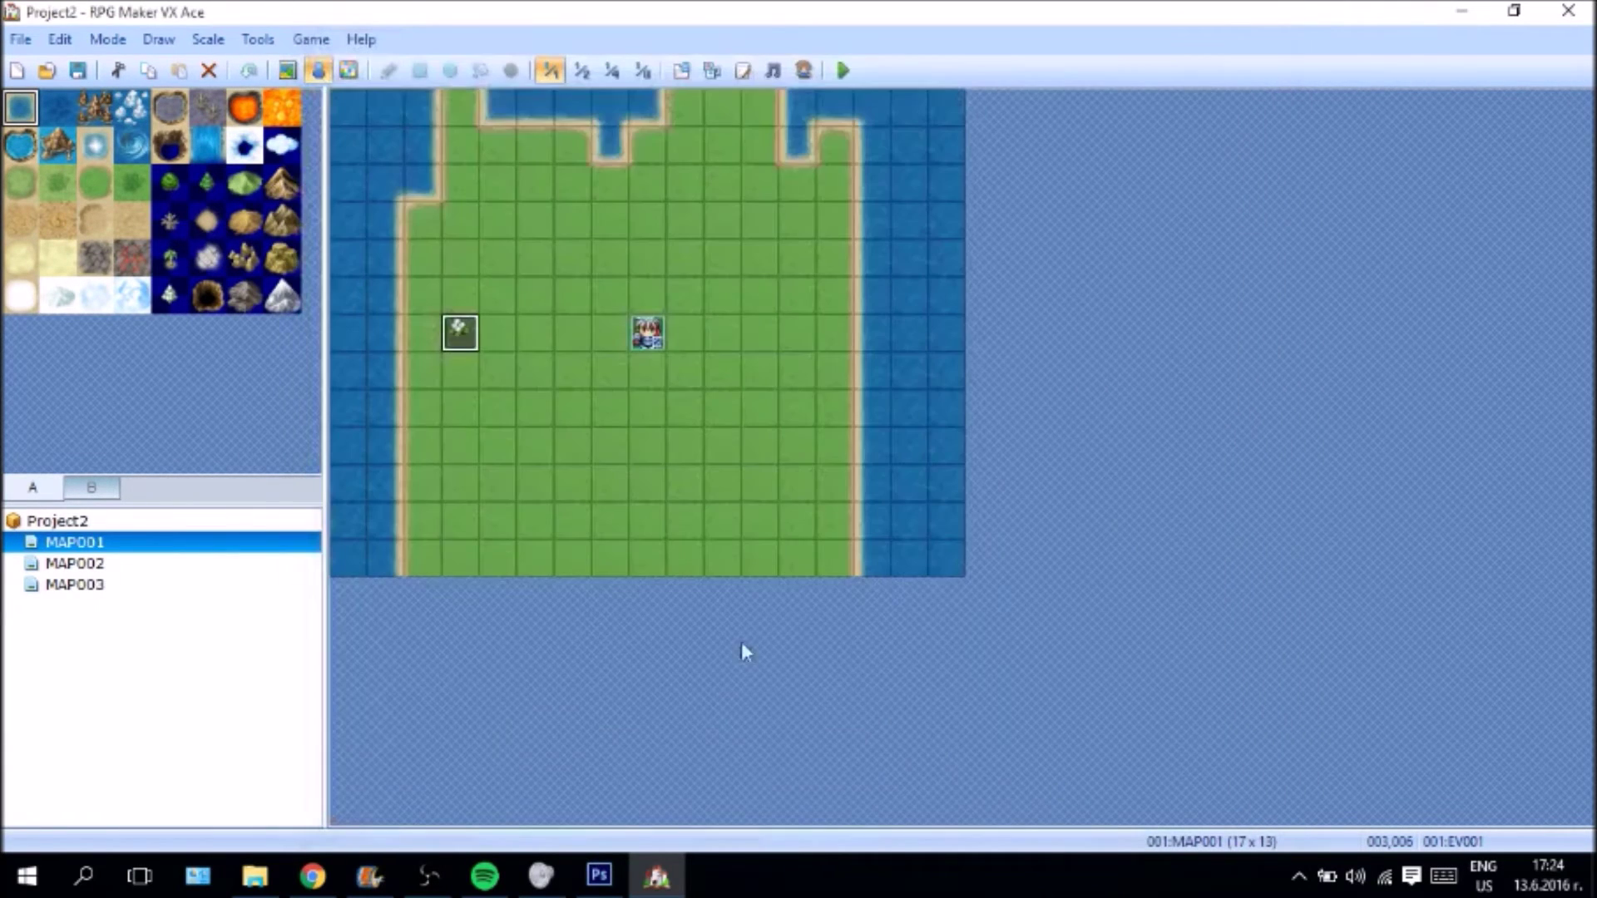
{"action": "right_click", "coordinate": [465, 337]}
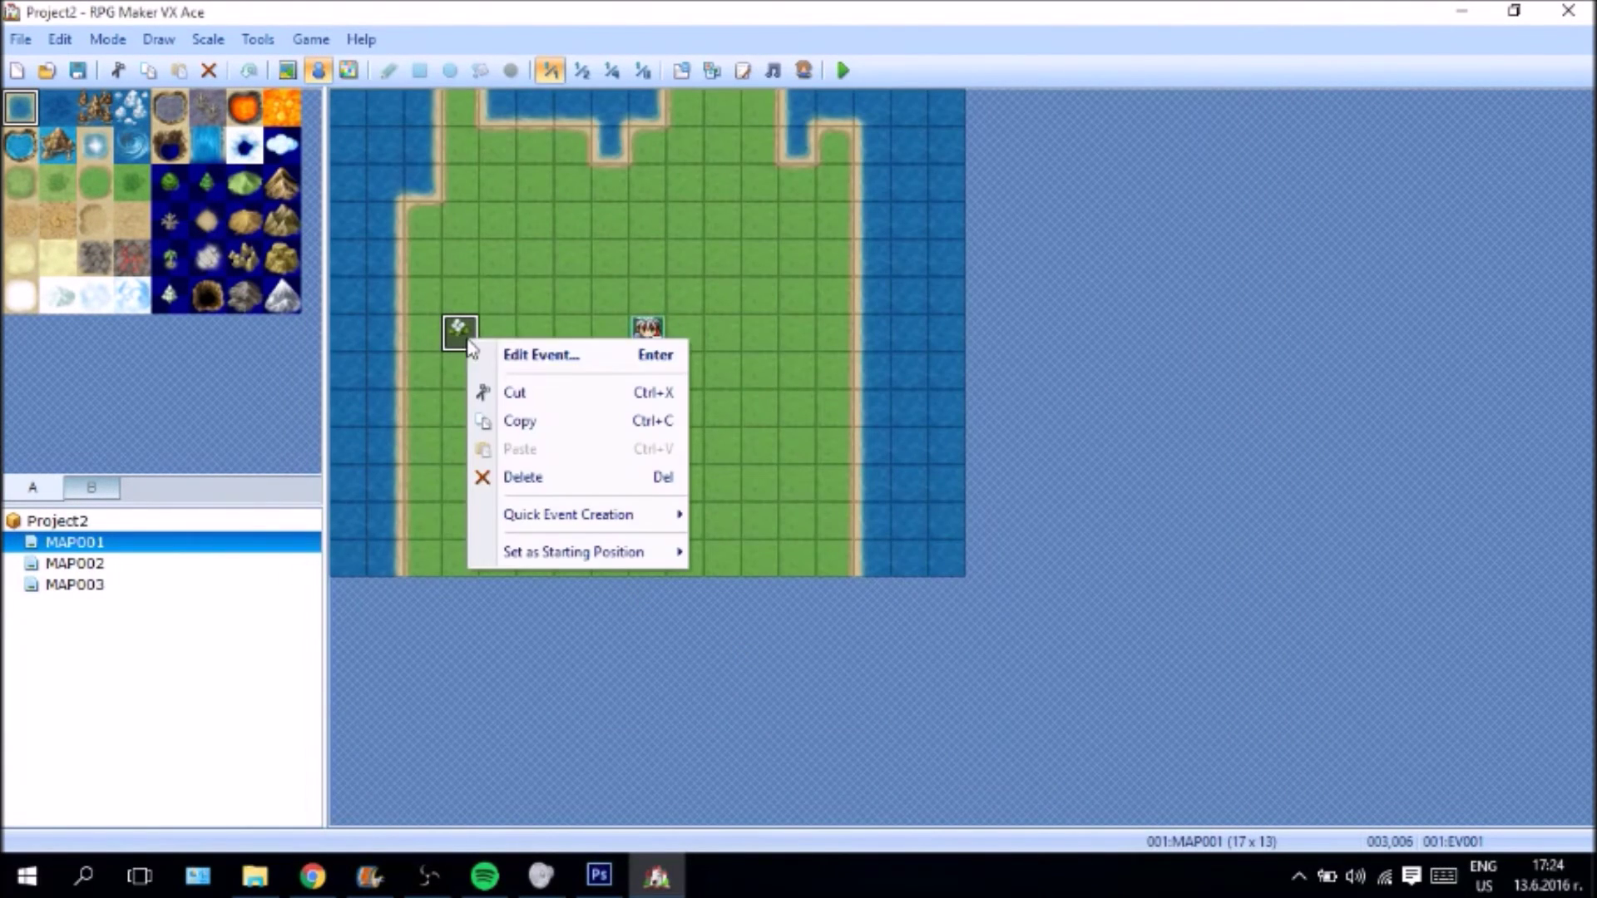
{"action": "left_click", "coordinate": [555, 366]}
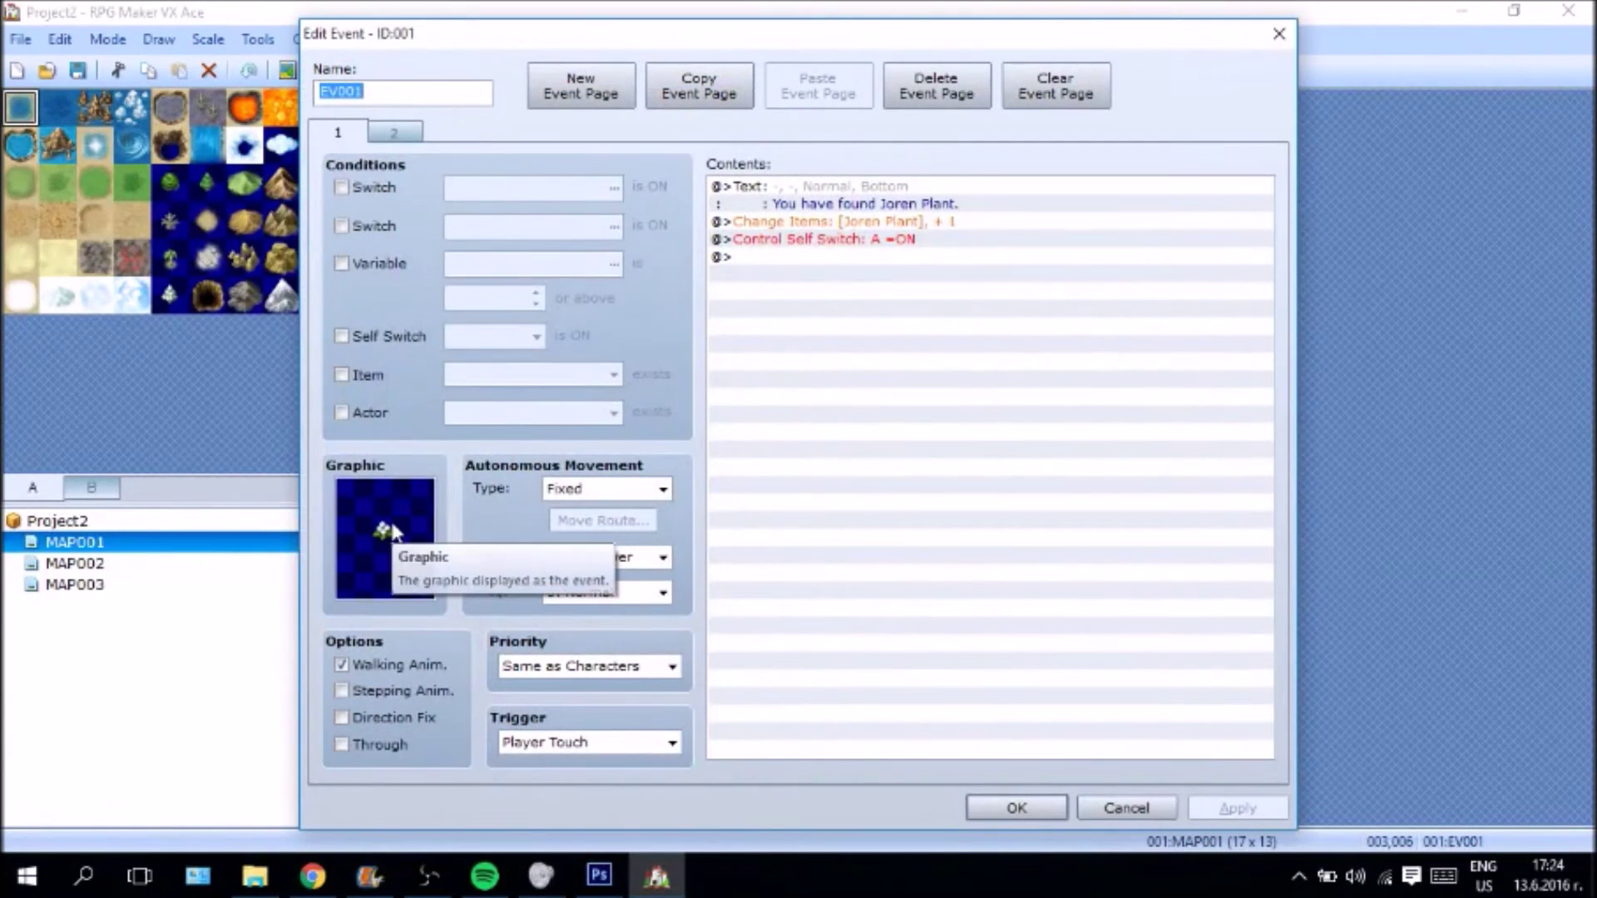
- Preview another plant graphic, then cancel to keep the white flower
{"action": "double_click", "coordinate": [391, 518]}
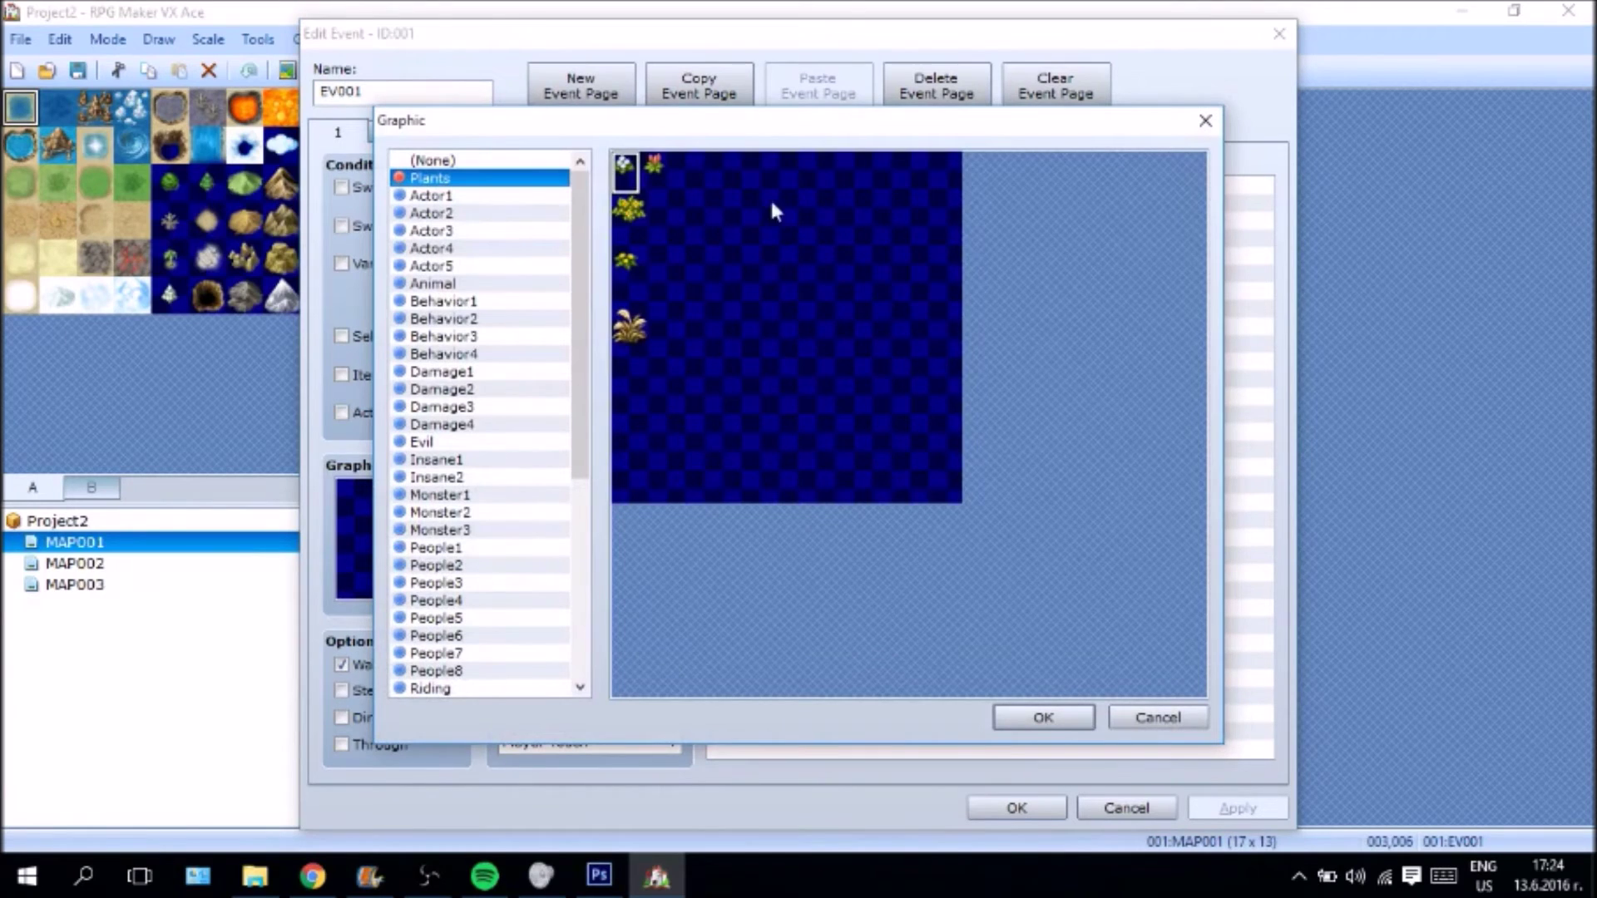
{"action": "left_click", "coordinate": [631, 223]}
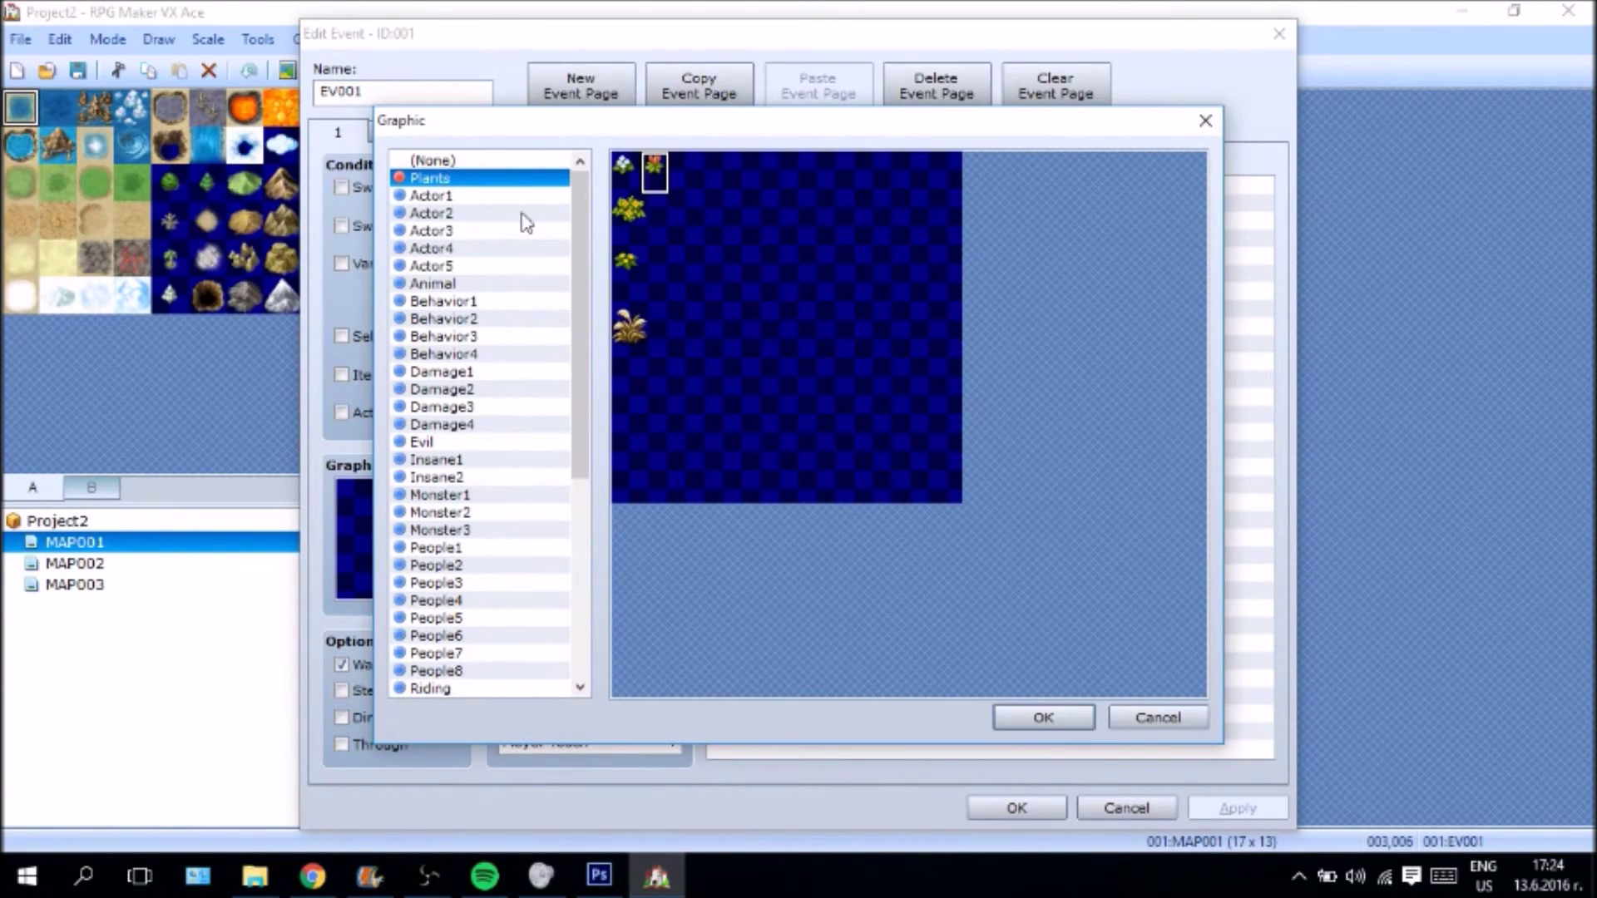
{"action": "left_click", "coordinate": [632, 173]}
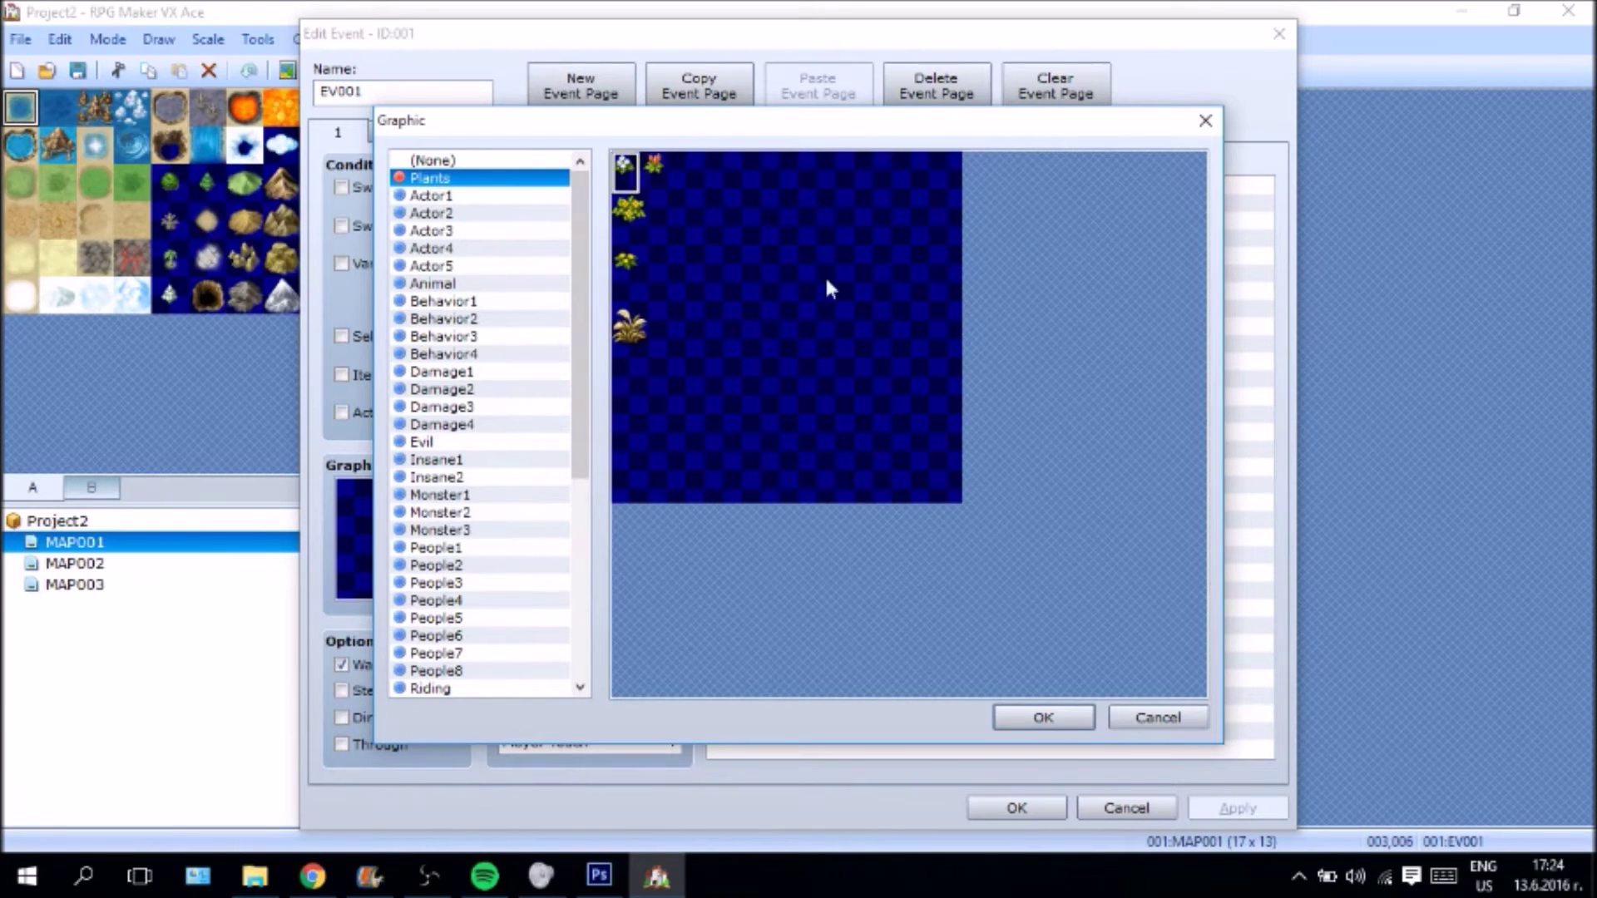
{"action": "left_click", "coordinate": [1158, 716]}
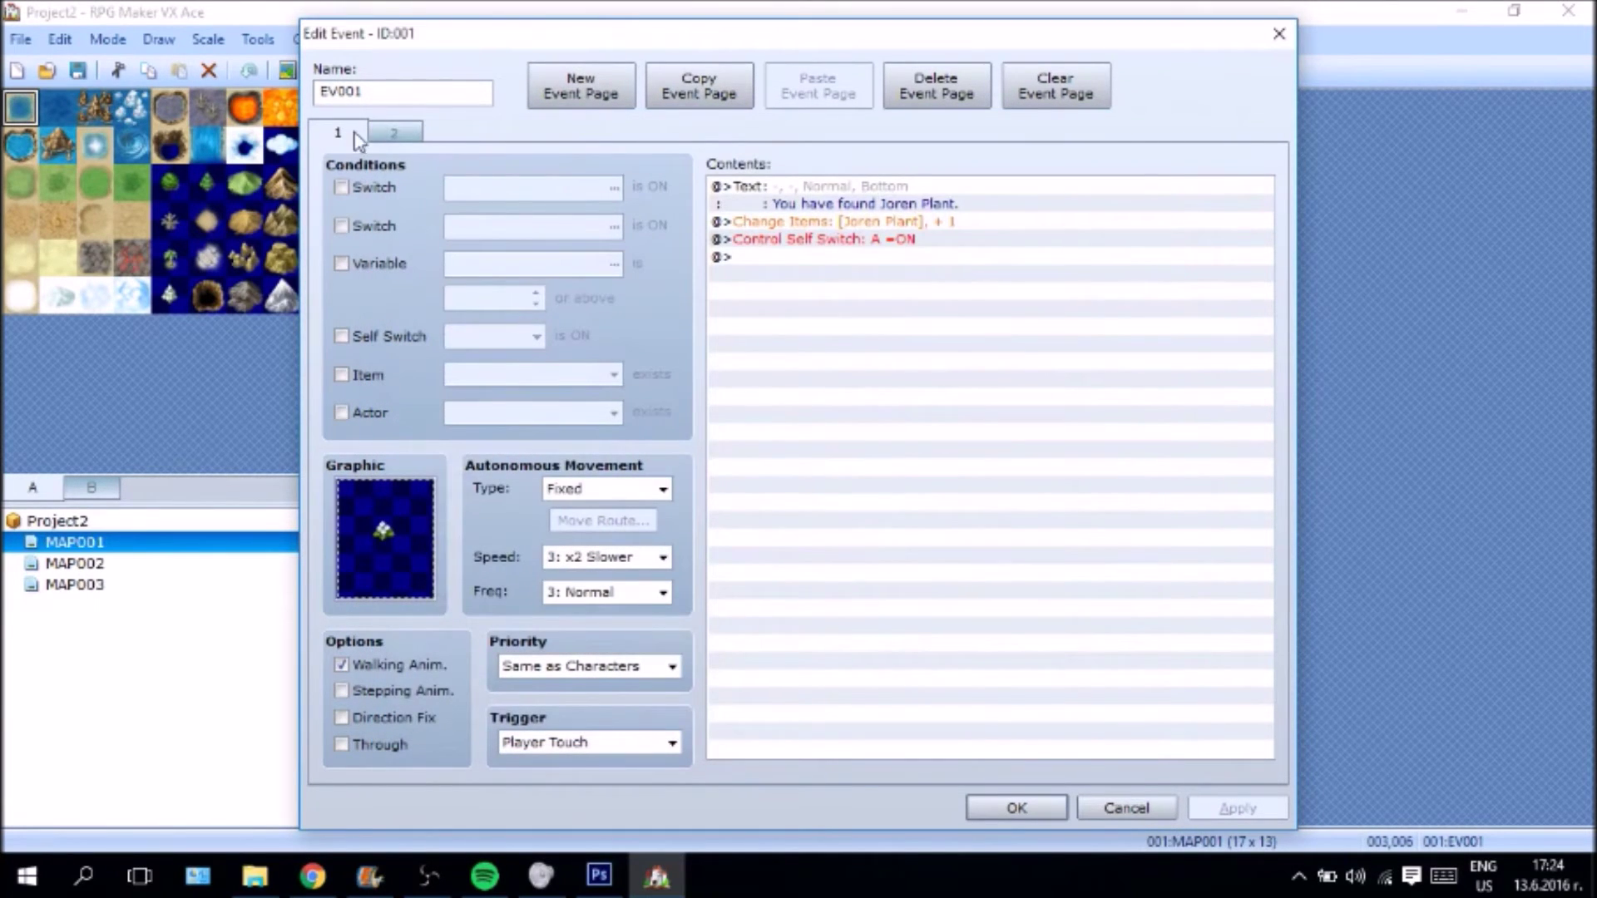
- Compare page 2, then try other sprites on page 1 and discard them
{"action": "left_click", "coordinate": [393, 133]}
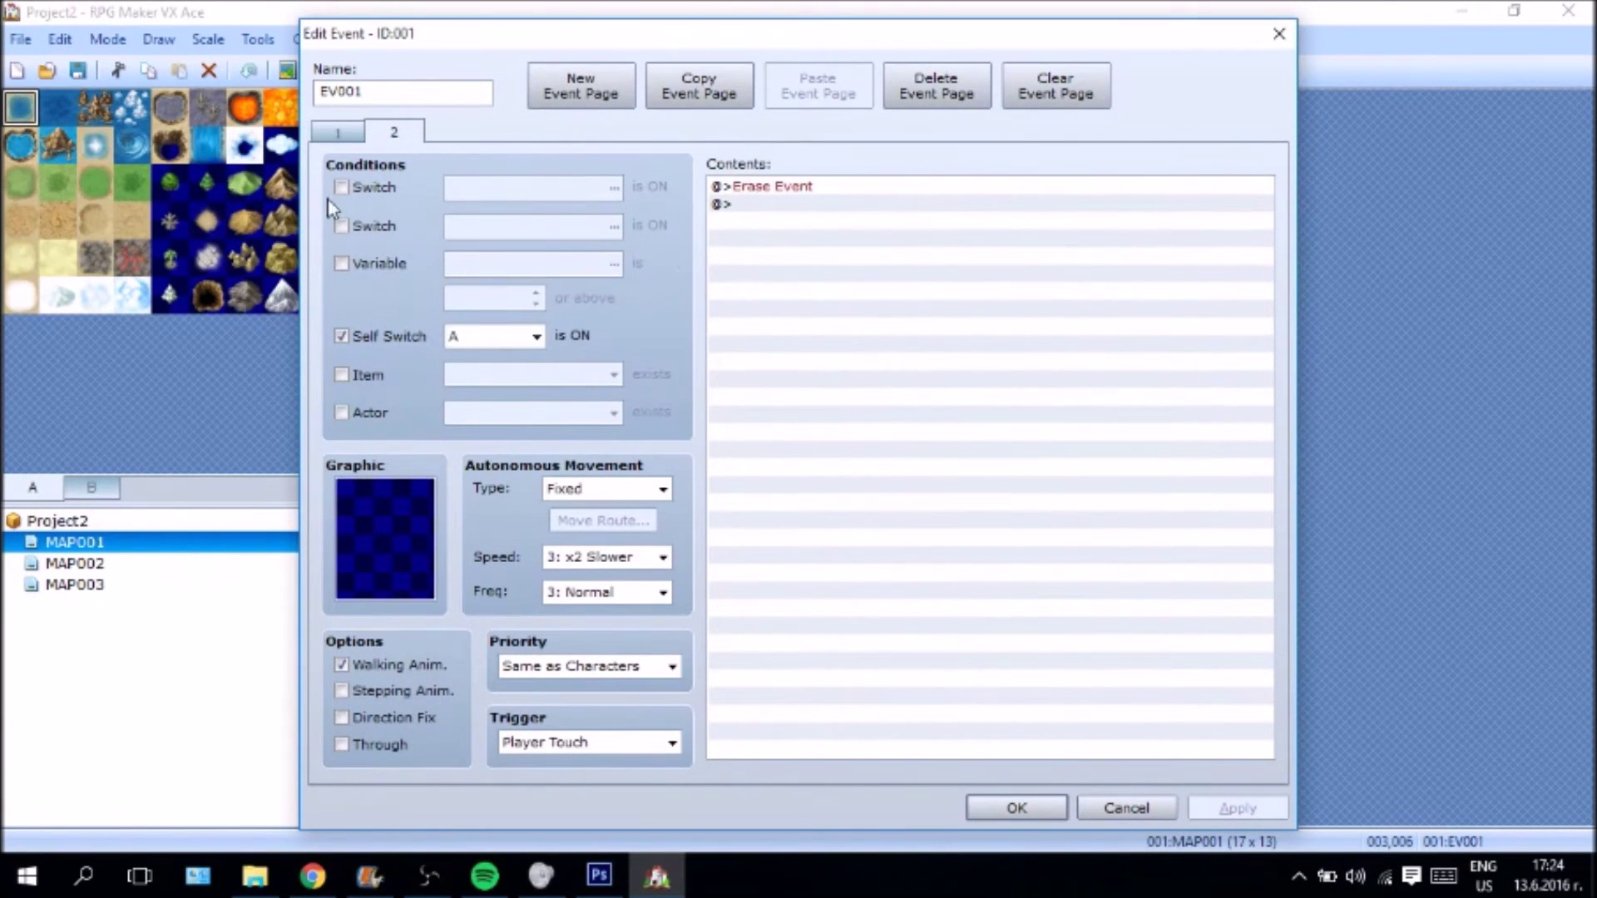
{"action": "left_click", "coordinate": [368, 582]}
{"action": "left_click", "coordinate": [338, 133]}
{"action": "double_click", "coordinate": [414, 521]}
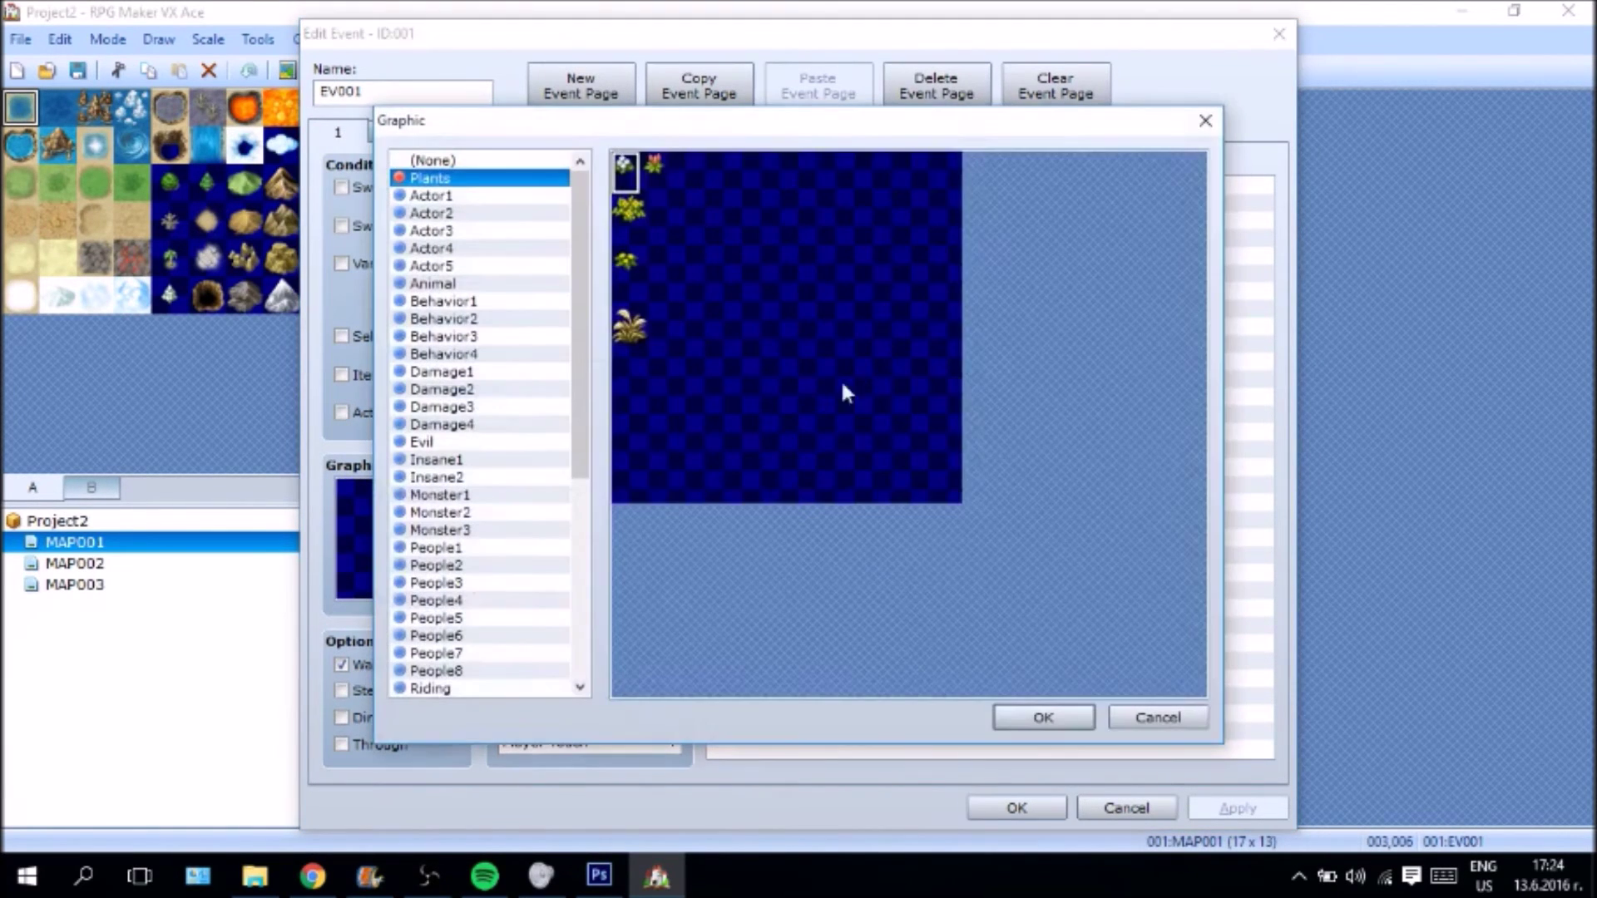
{"action": "left_click", "coordinate": [625, 305]}
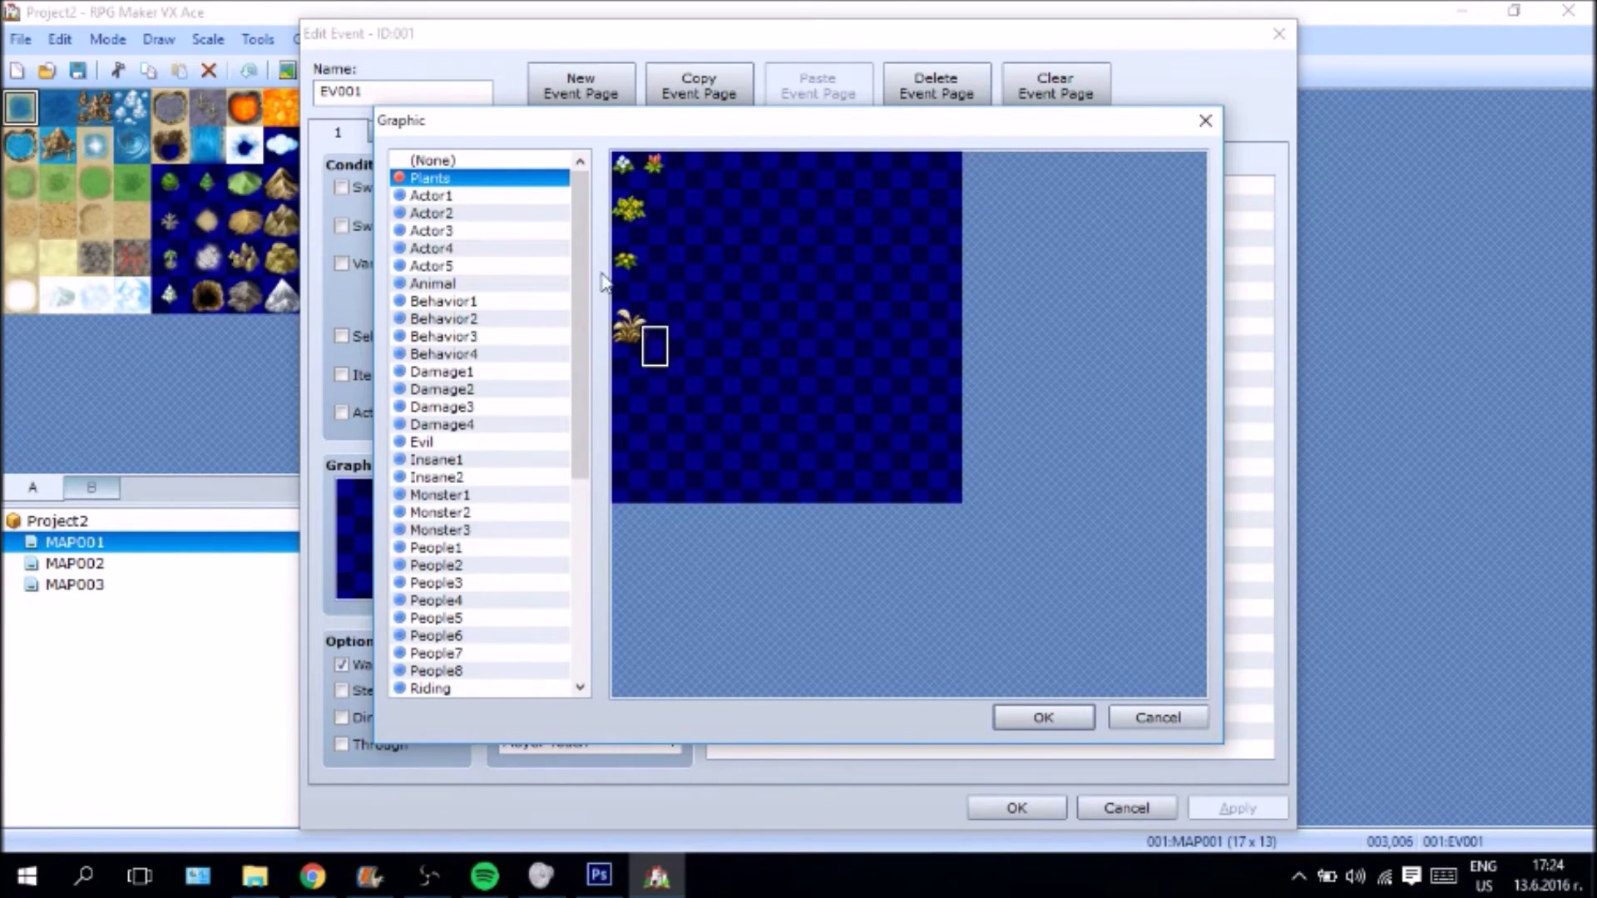
{"action": "left_click", "coordinate": [627, 213]}
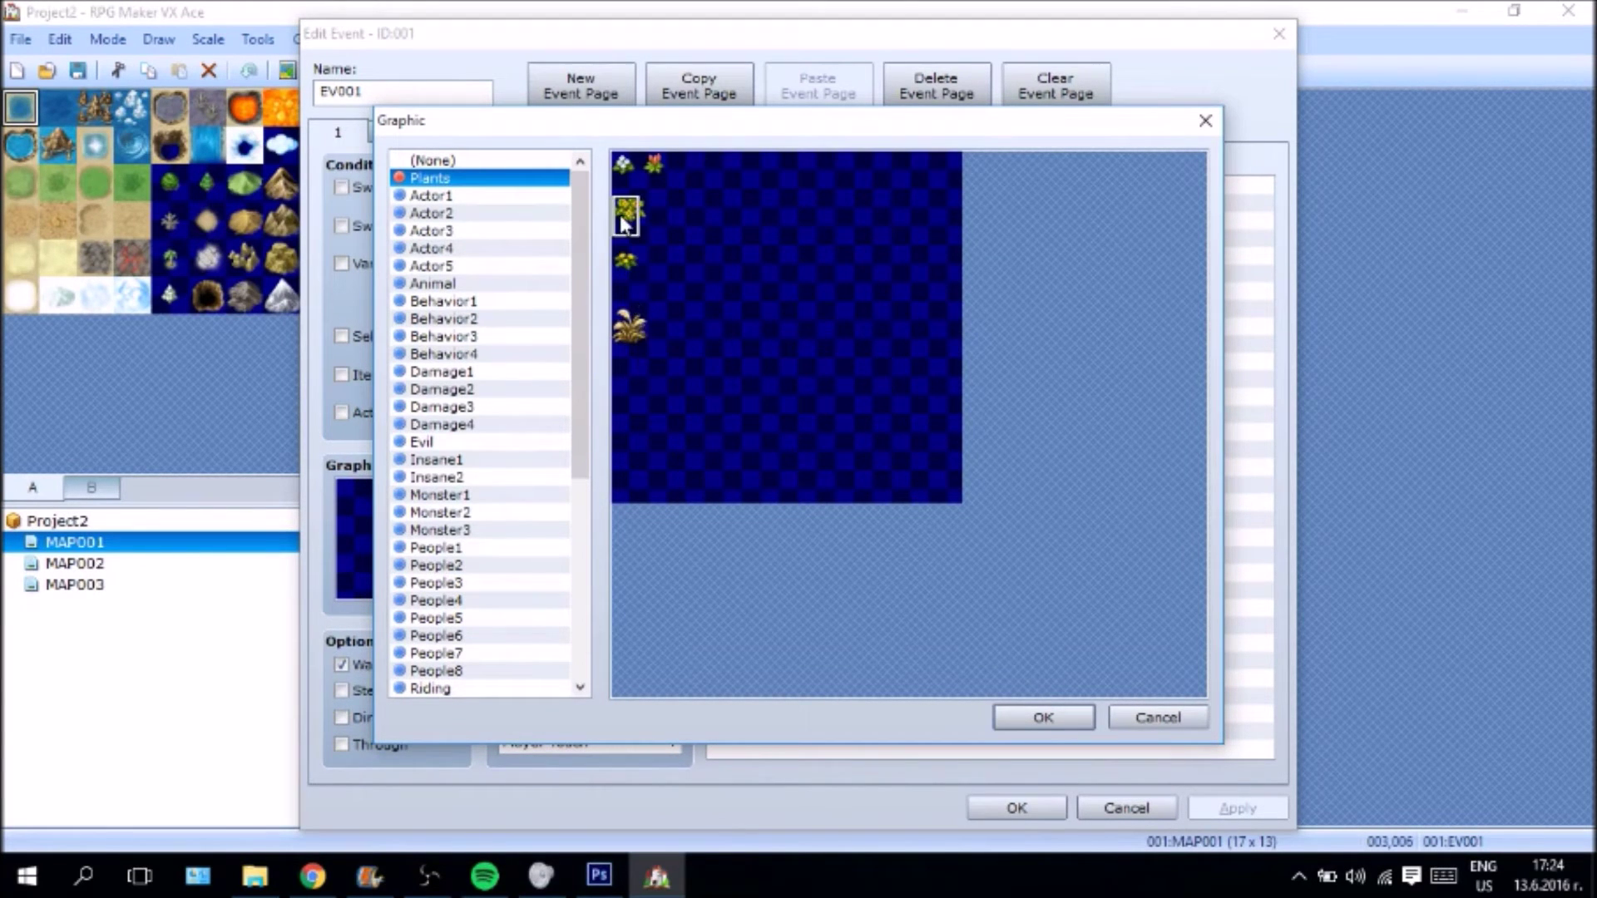
{"action": "left_click", "coordinate": [1181, 717]}
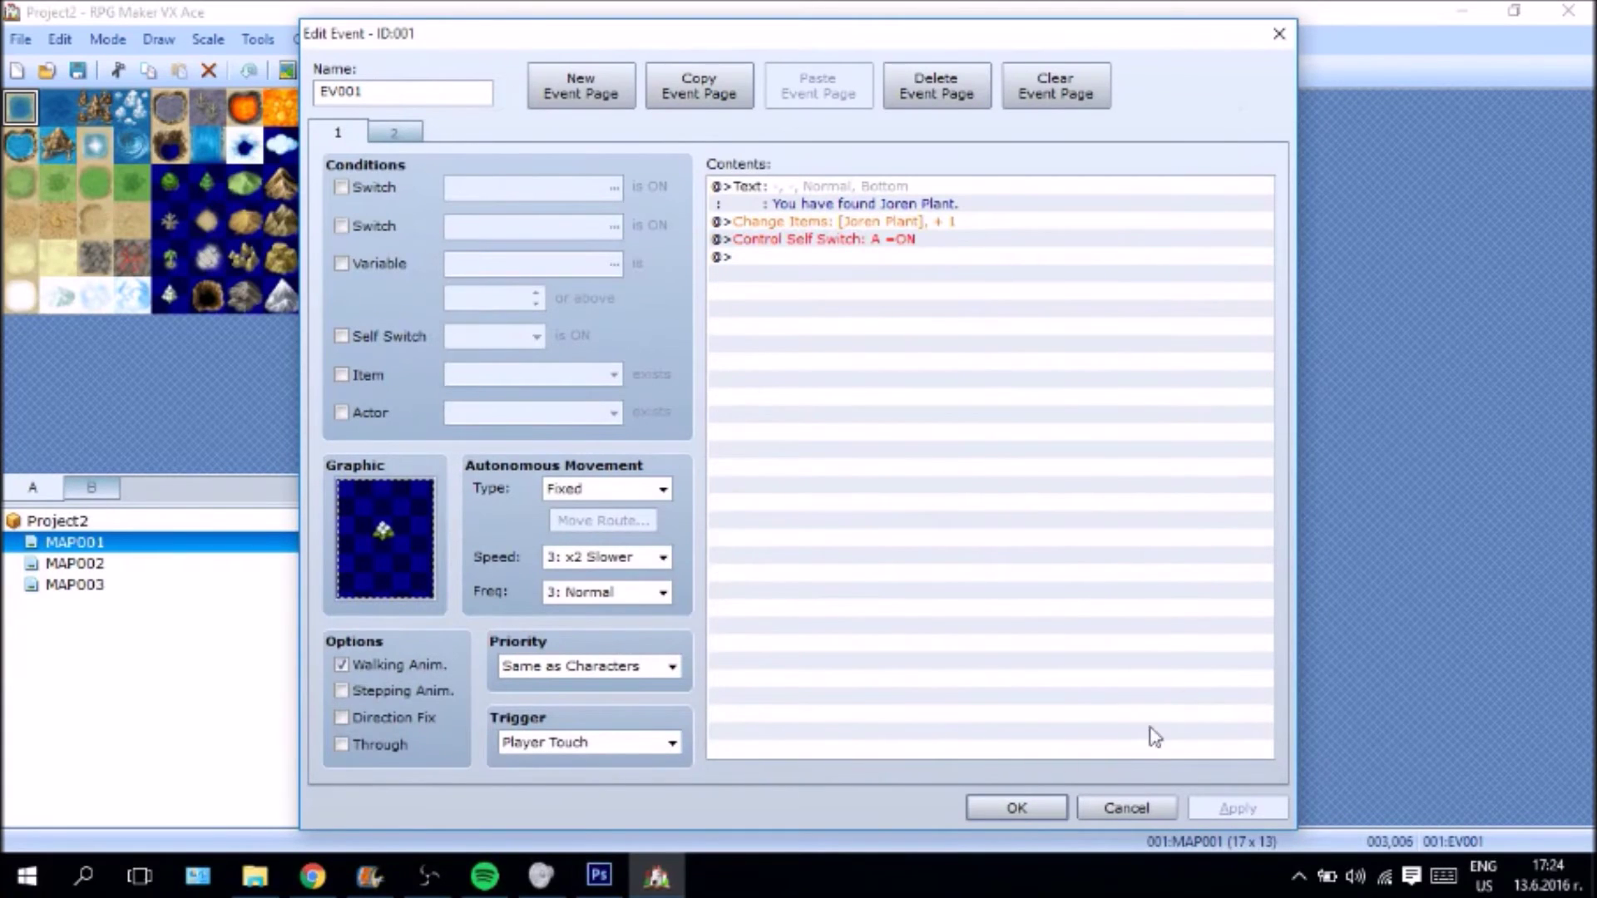
- Close the event editor and, in Photoshop's Open dialog, go up to the RPGVXAce folder
{"action": "left_click", "coordinate": [1017, 807]}
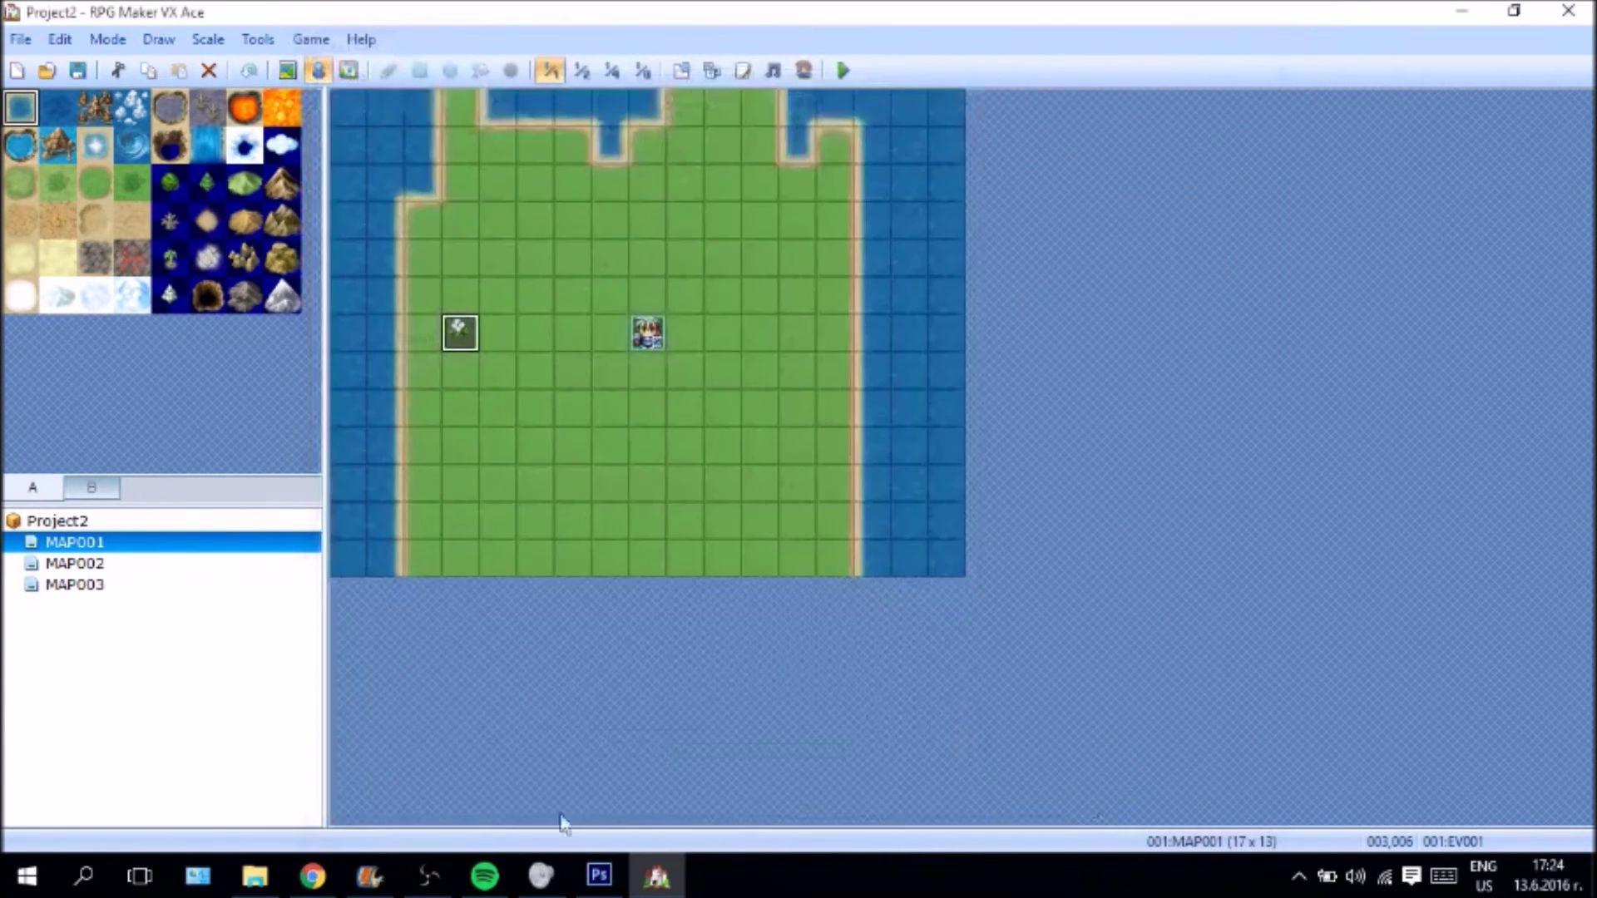
{"action": "left_click", "coordinate": [599, 875]}
{"action": "left_click", "coordinate": [65, 14]}
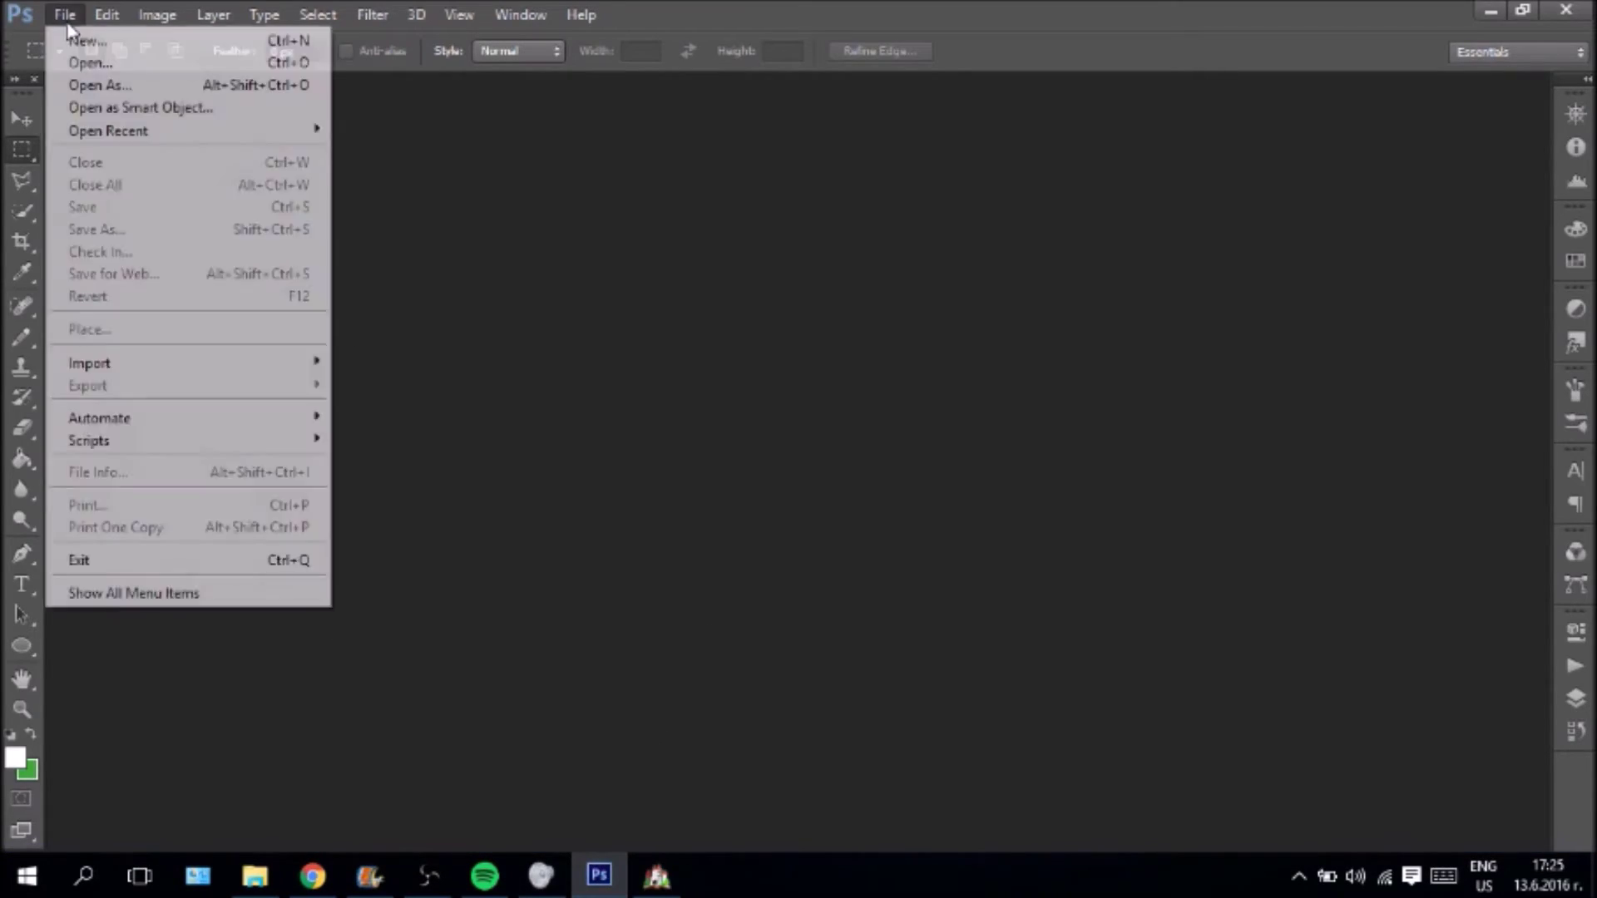
{"action": "left_click", "coordinate": [75, 60]}
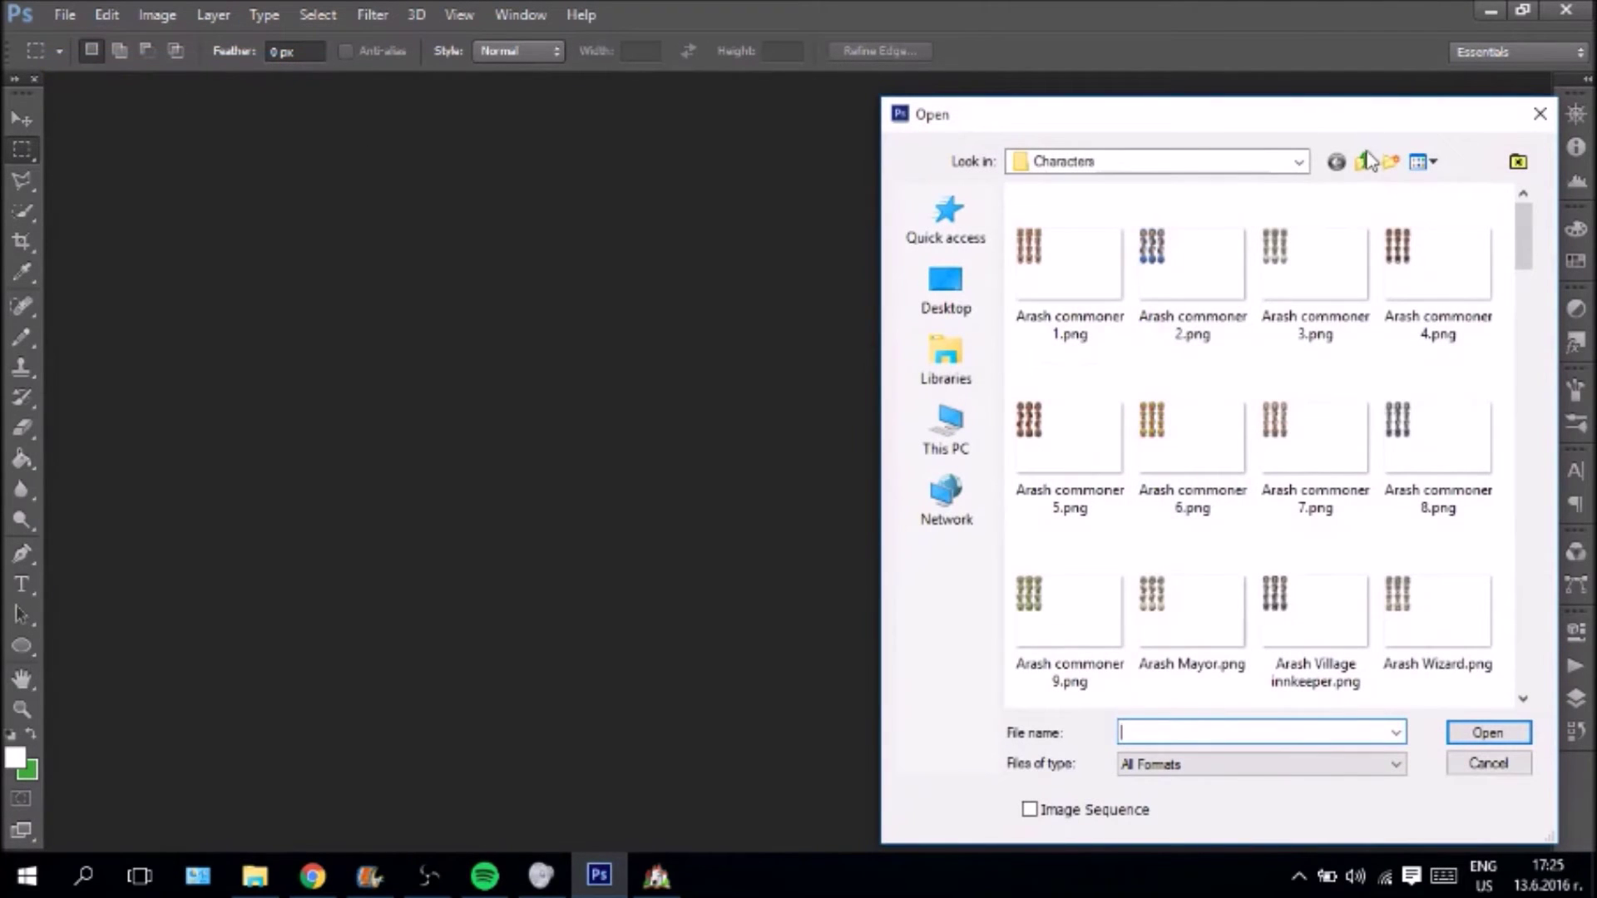
{"action": "left_click", "coordinate": [1364, 162]}
{"action": "left_click", "coordinate": [1365, 163]}
{"action": "left_click", "coordinate": [1367, 164]}
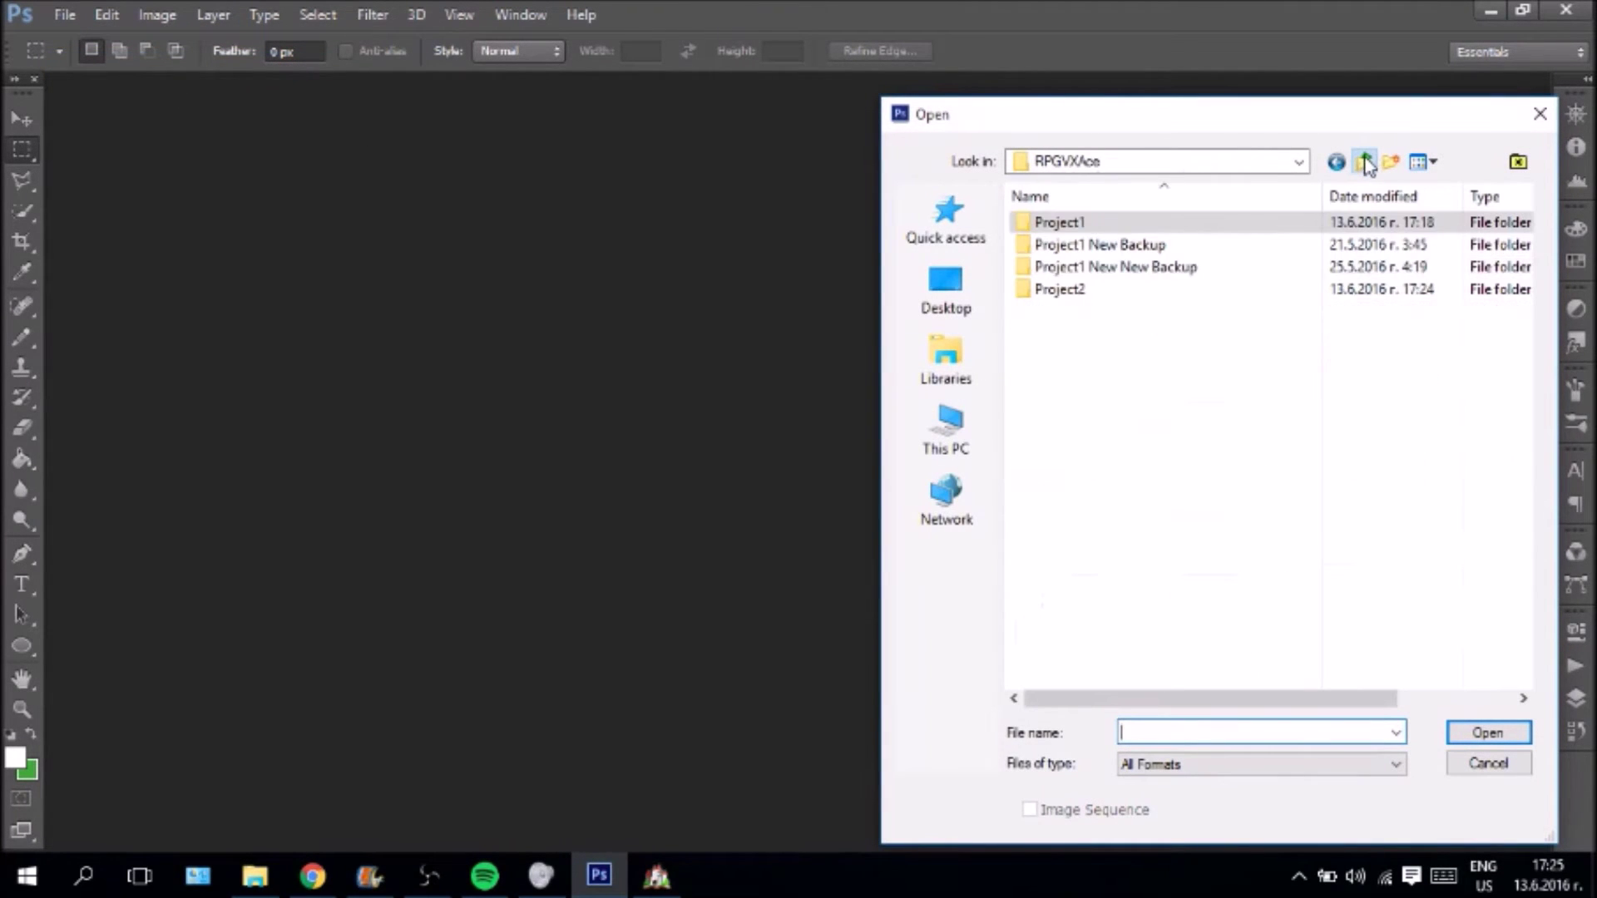
- Browse into Project2 > Graphics > Characters and open Plants.png
{"action": "double_click", "coordinate": [1115, 292]}
{"action": "double_click", "coordinate": [1069, 270]}
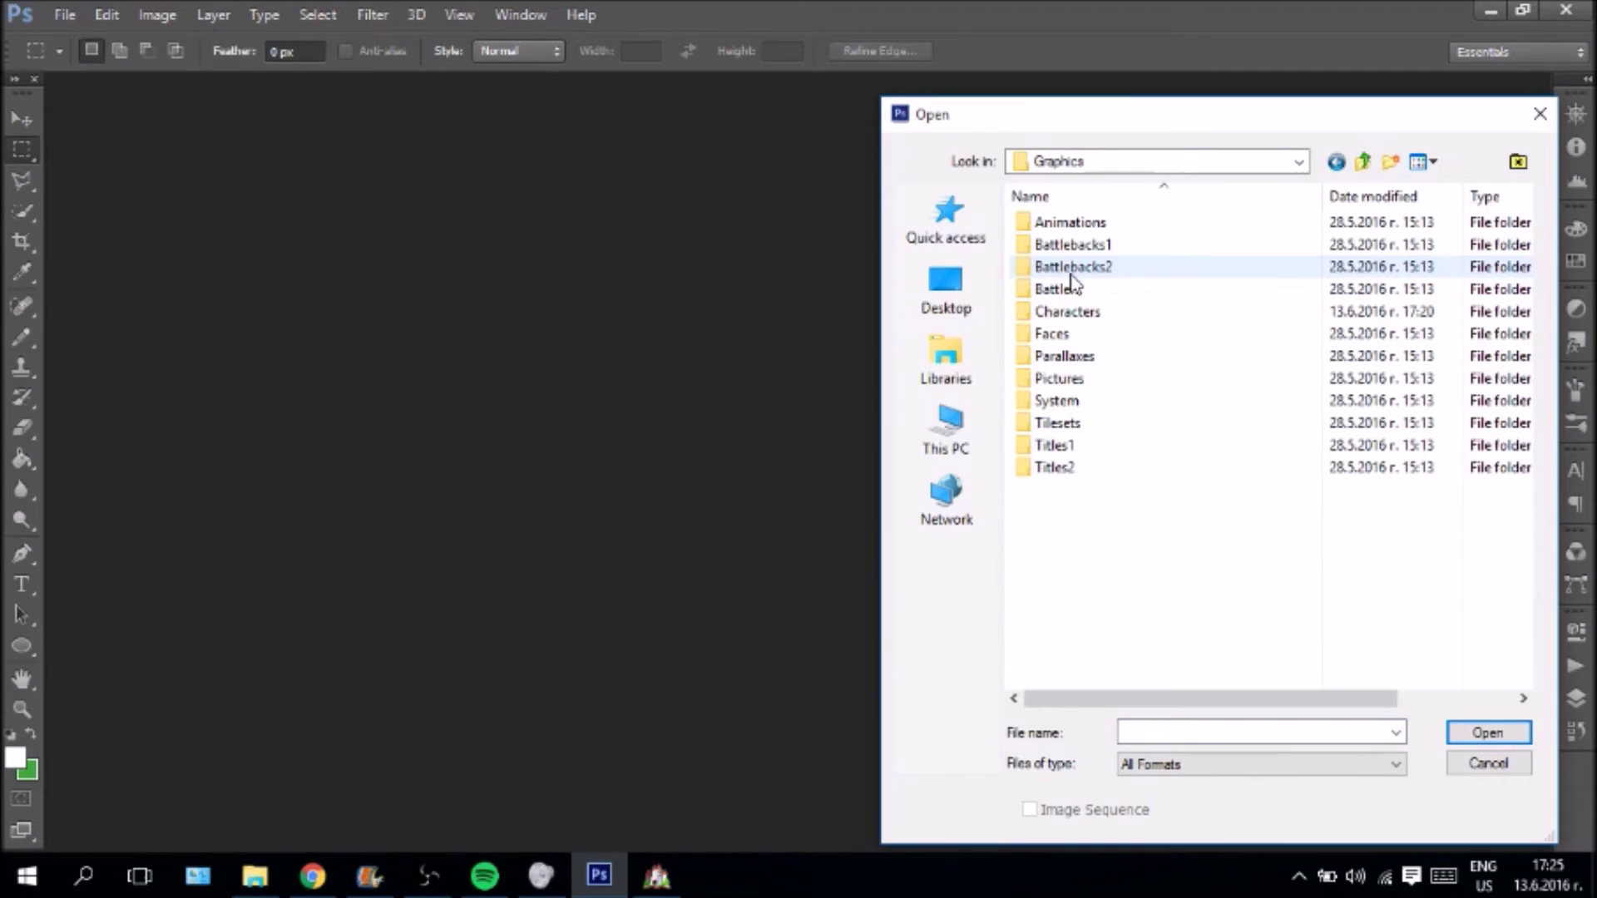
{"action": "double_click", "coordinate": [1210, 312]}
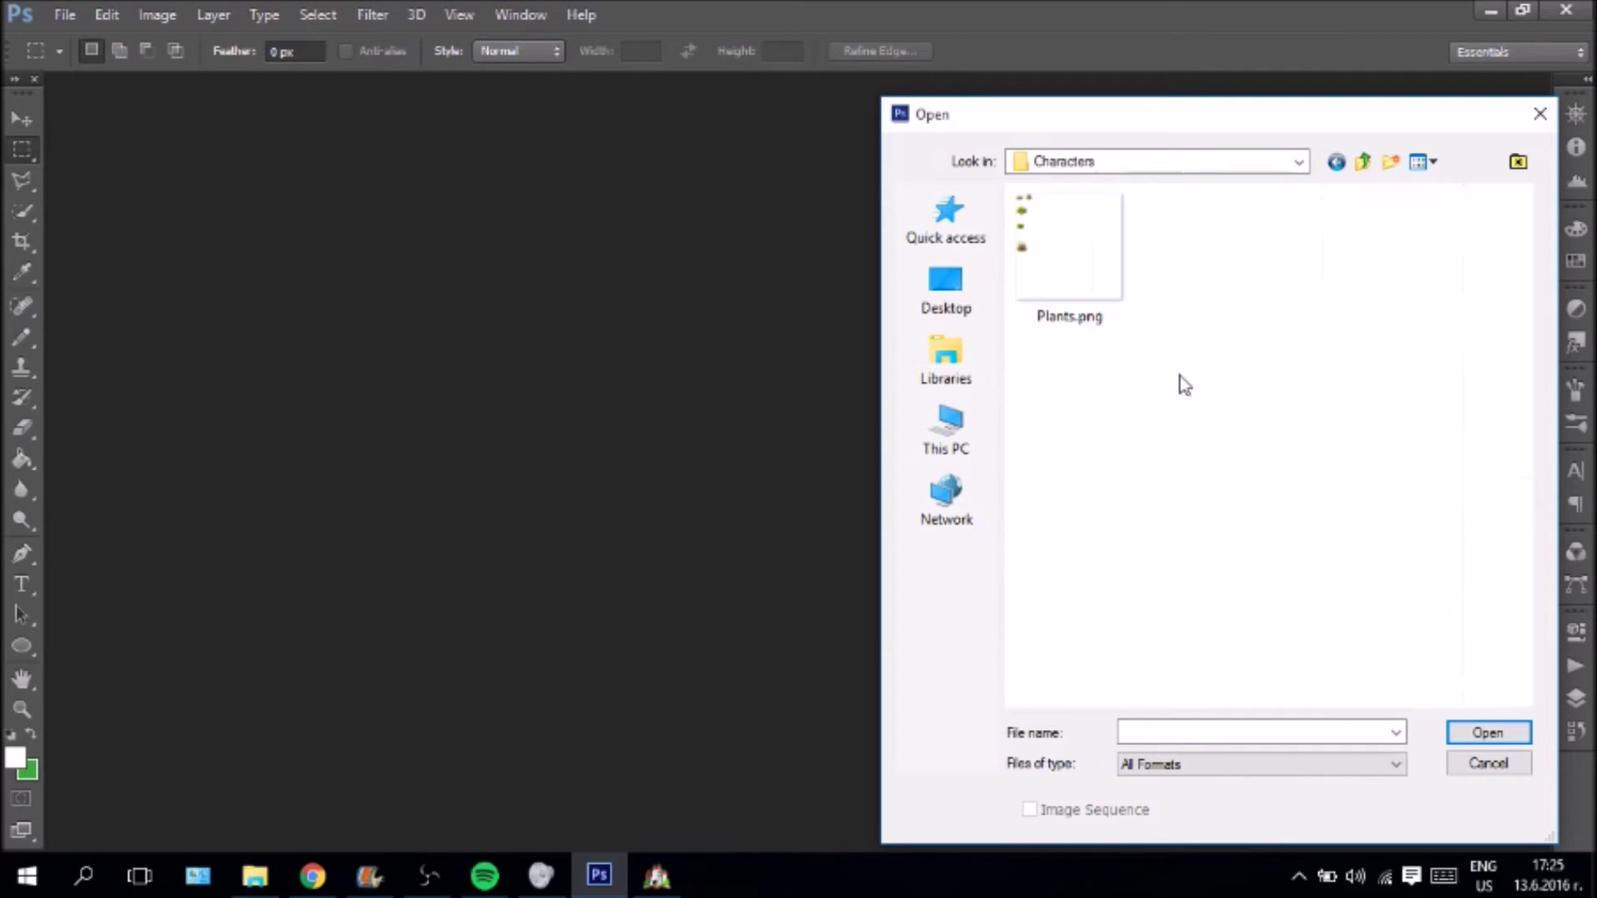
{"action": "left_click", "coordinate": [485, 876]}
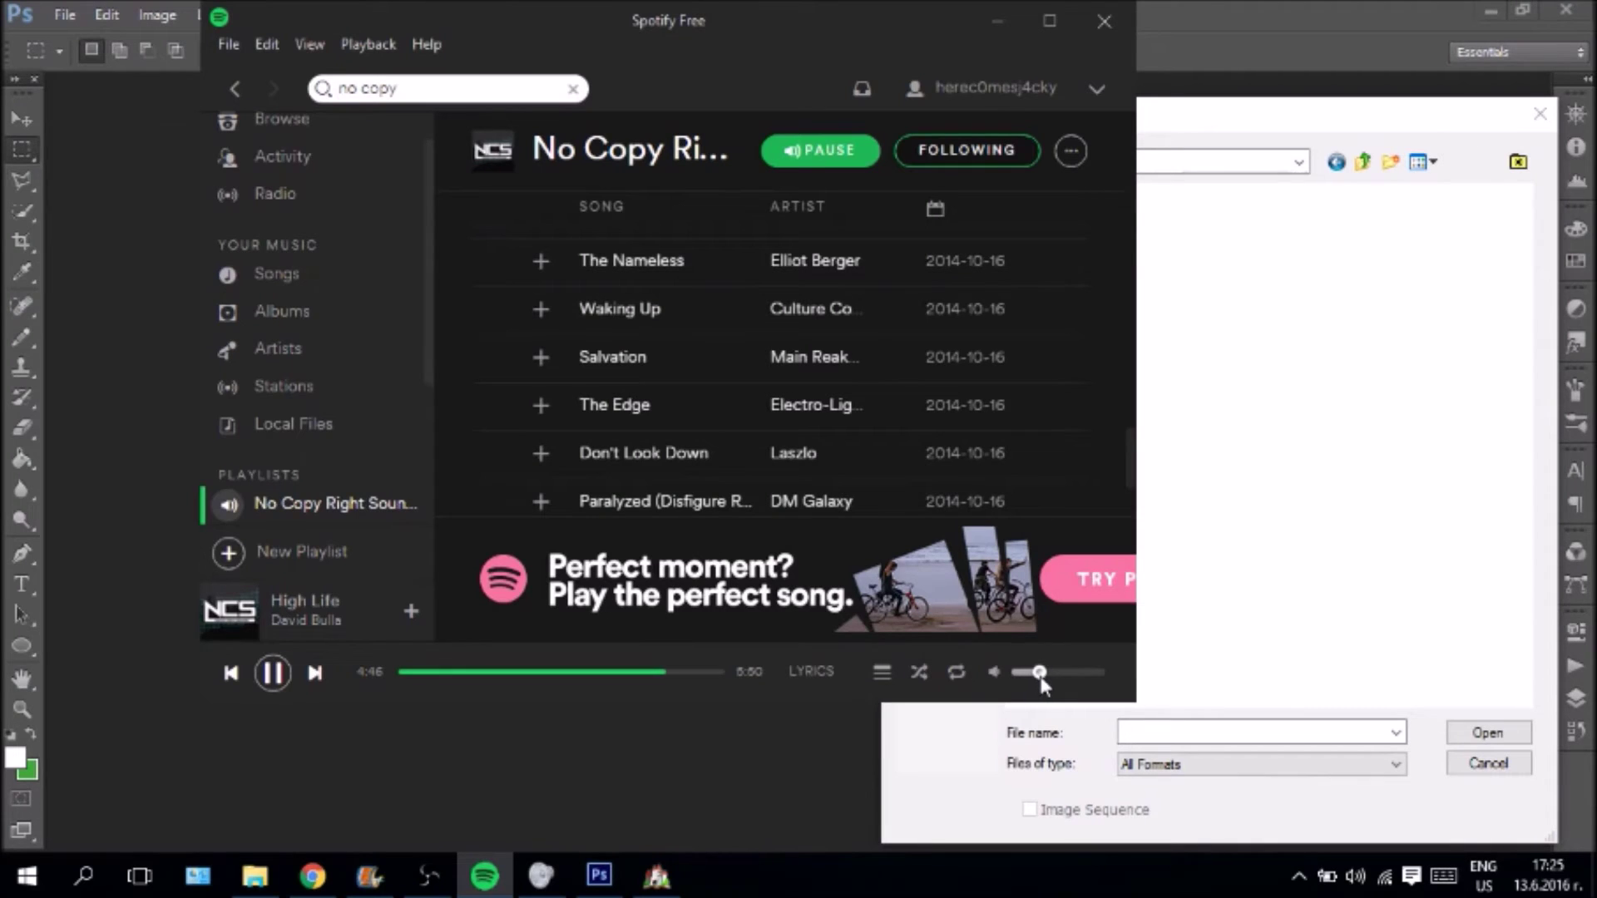
{"action": "left_click", "coordinate": [1310, 604]}
{"action": "left_click", "coordinate": [1088, 260]}
{"action": "double_click", "coordinate": [1088, 260]}
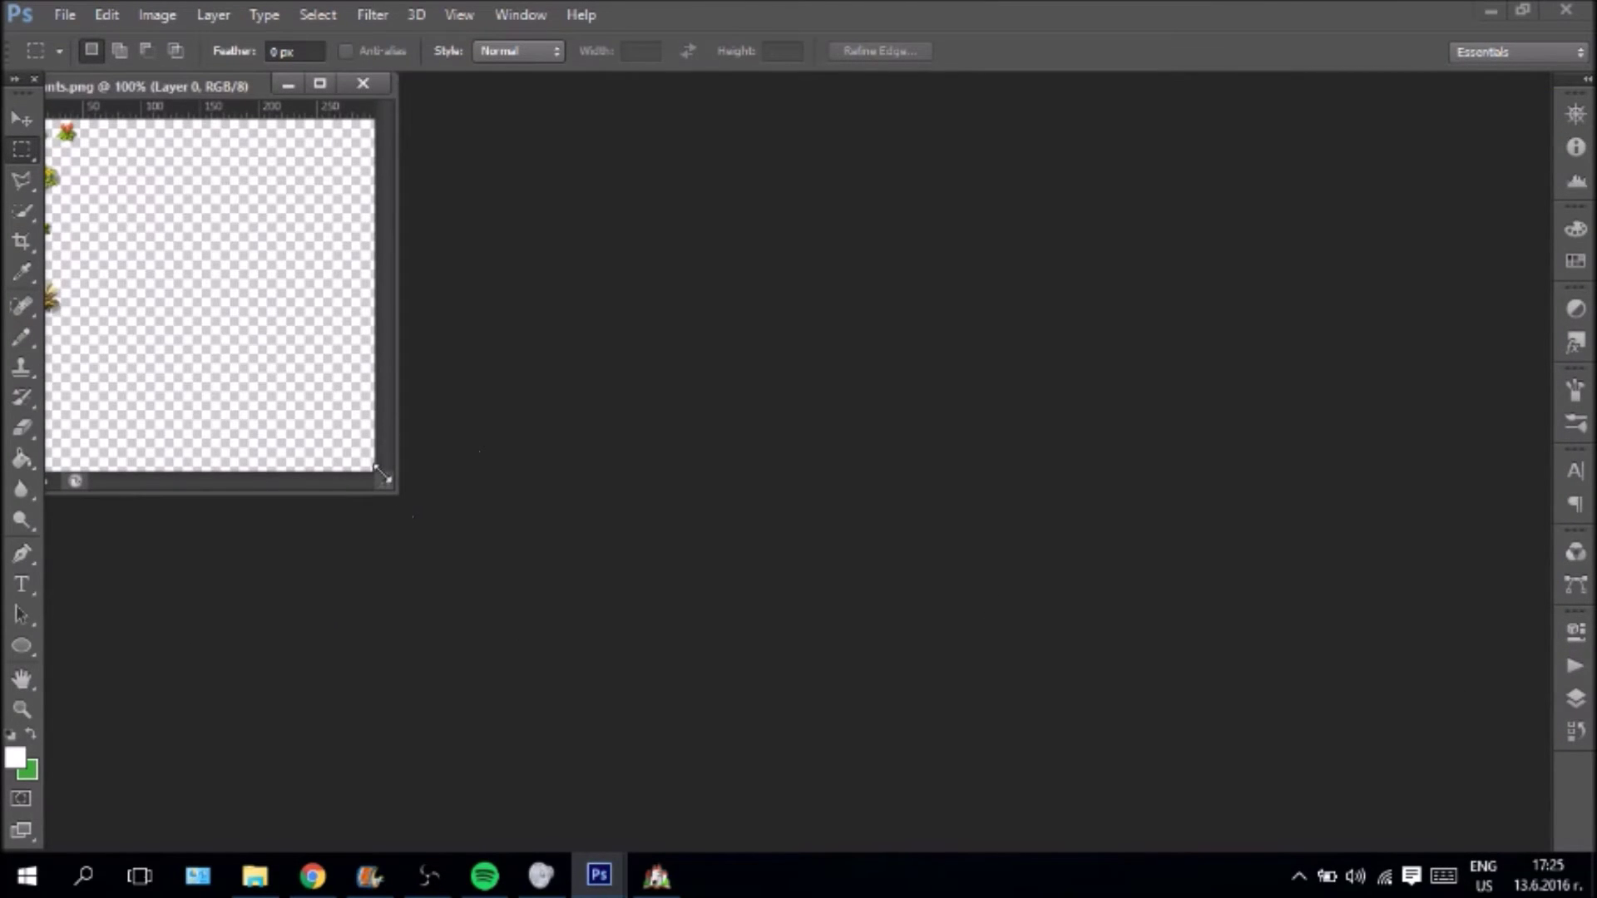
- Dock Plants.png as a tab and create a new 300×300 pixel document
{"action": "left_click", "coordinate": [319, 83]}
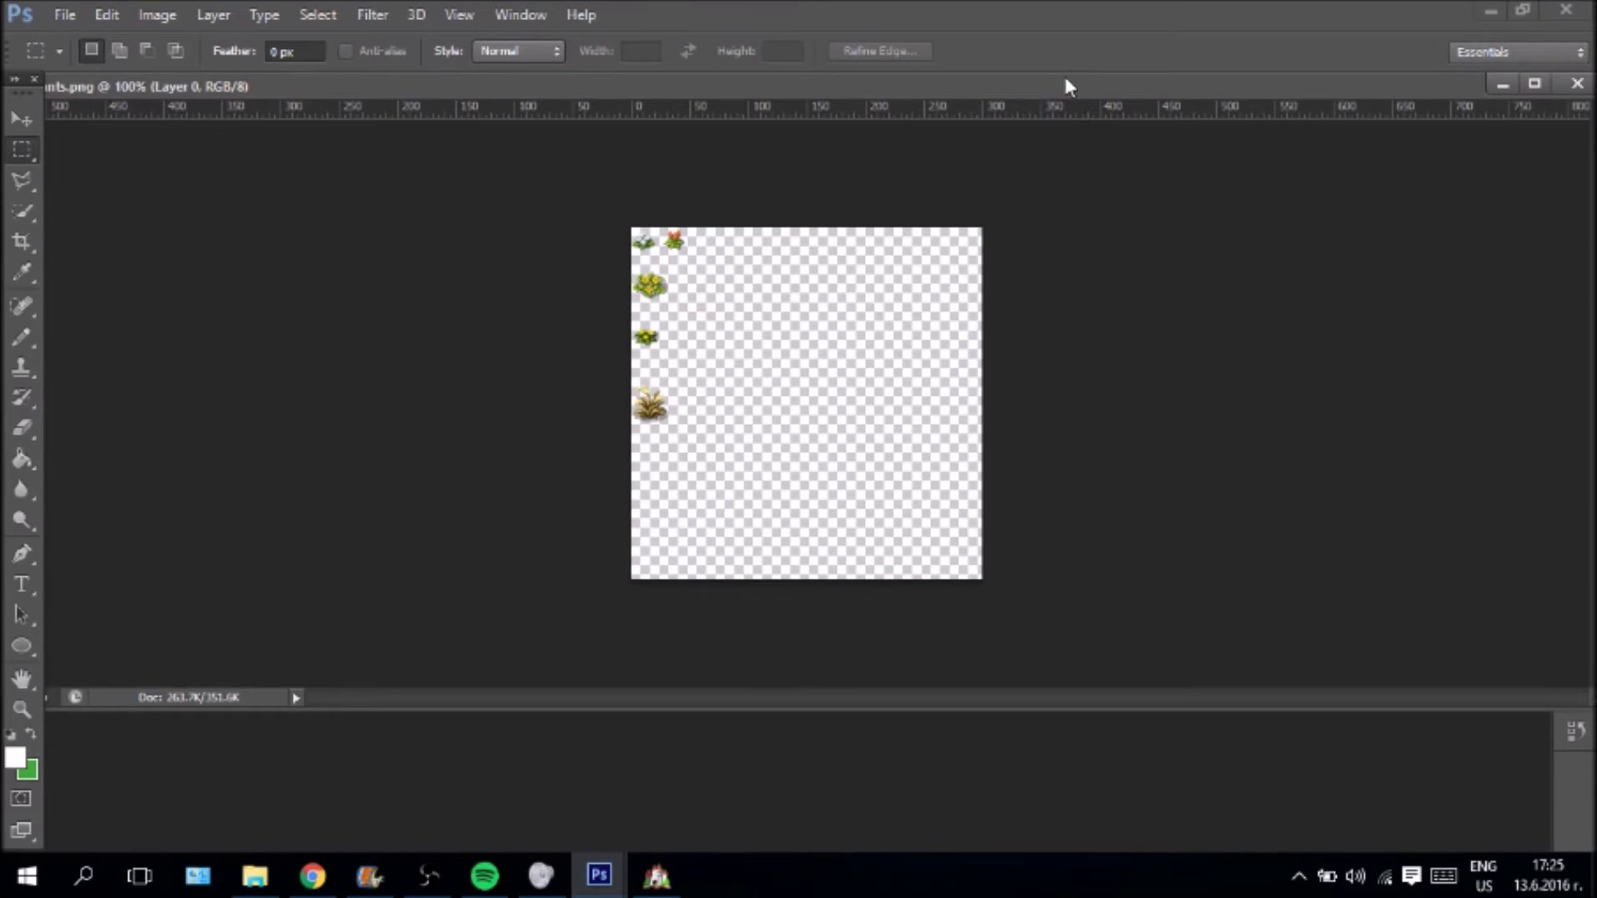
{"action": "mouse_move", "coordinate": [1065, 79]}
{"action": "left_mouse_down"}
{"action": "mouse_move", "coordinate": [1045, 69]}
{"action": "mouse_move", "coordinate": [1091, 77]}
{"action": "left_mouse_up"}
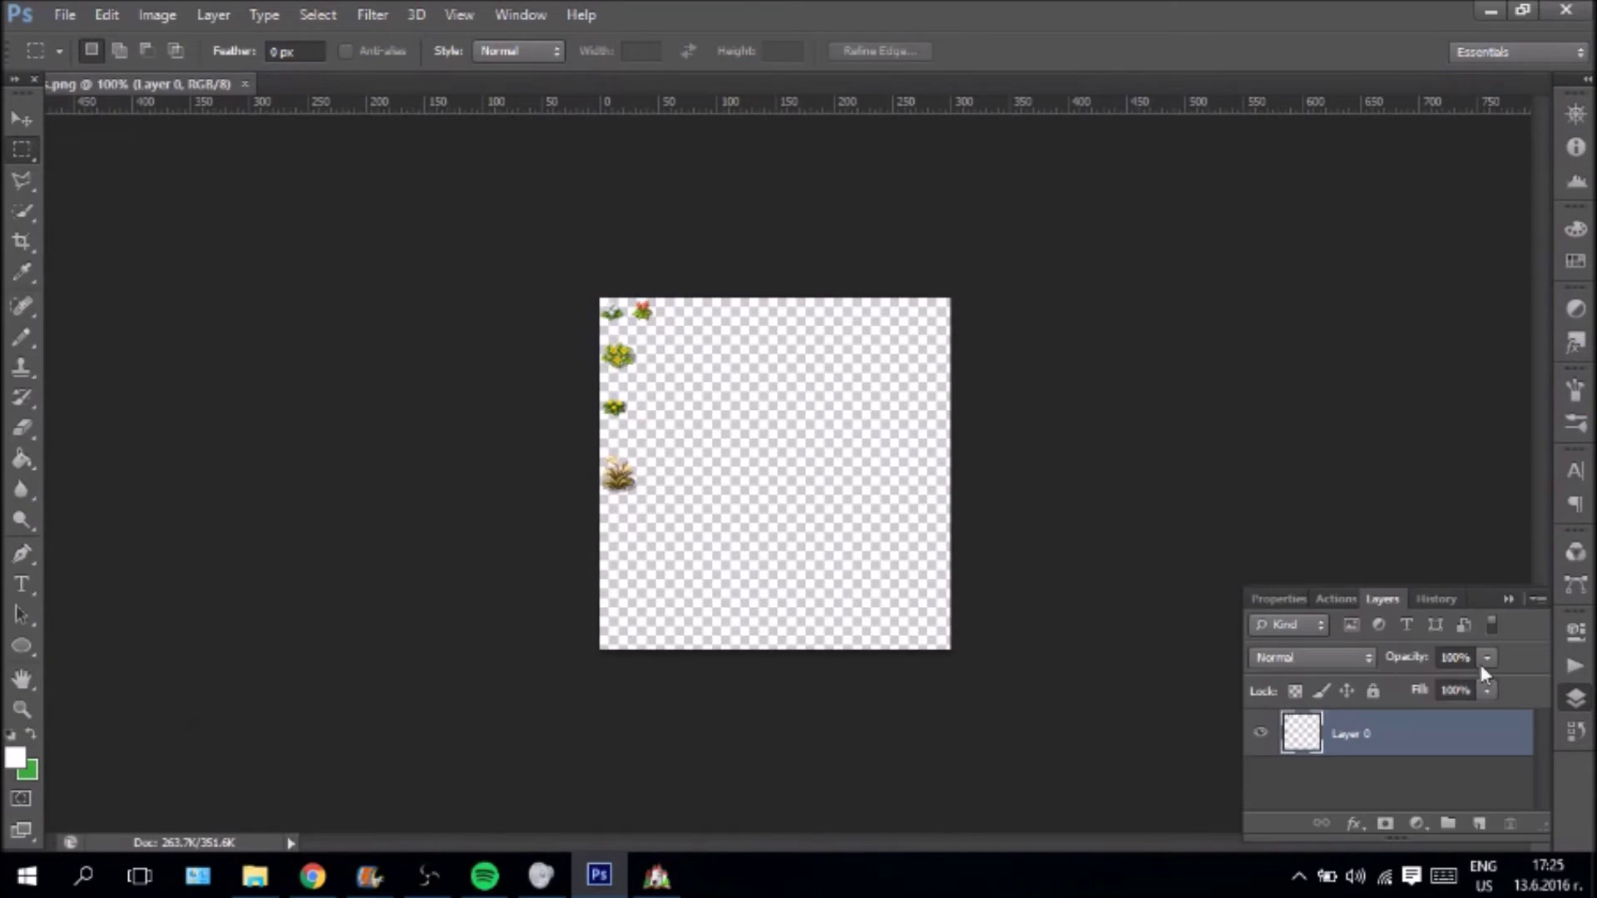
{"action": "left_click", "coordinate": [64, 14]}
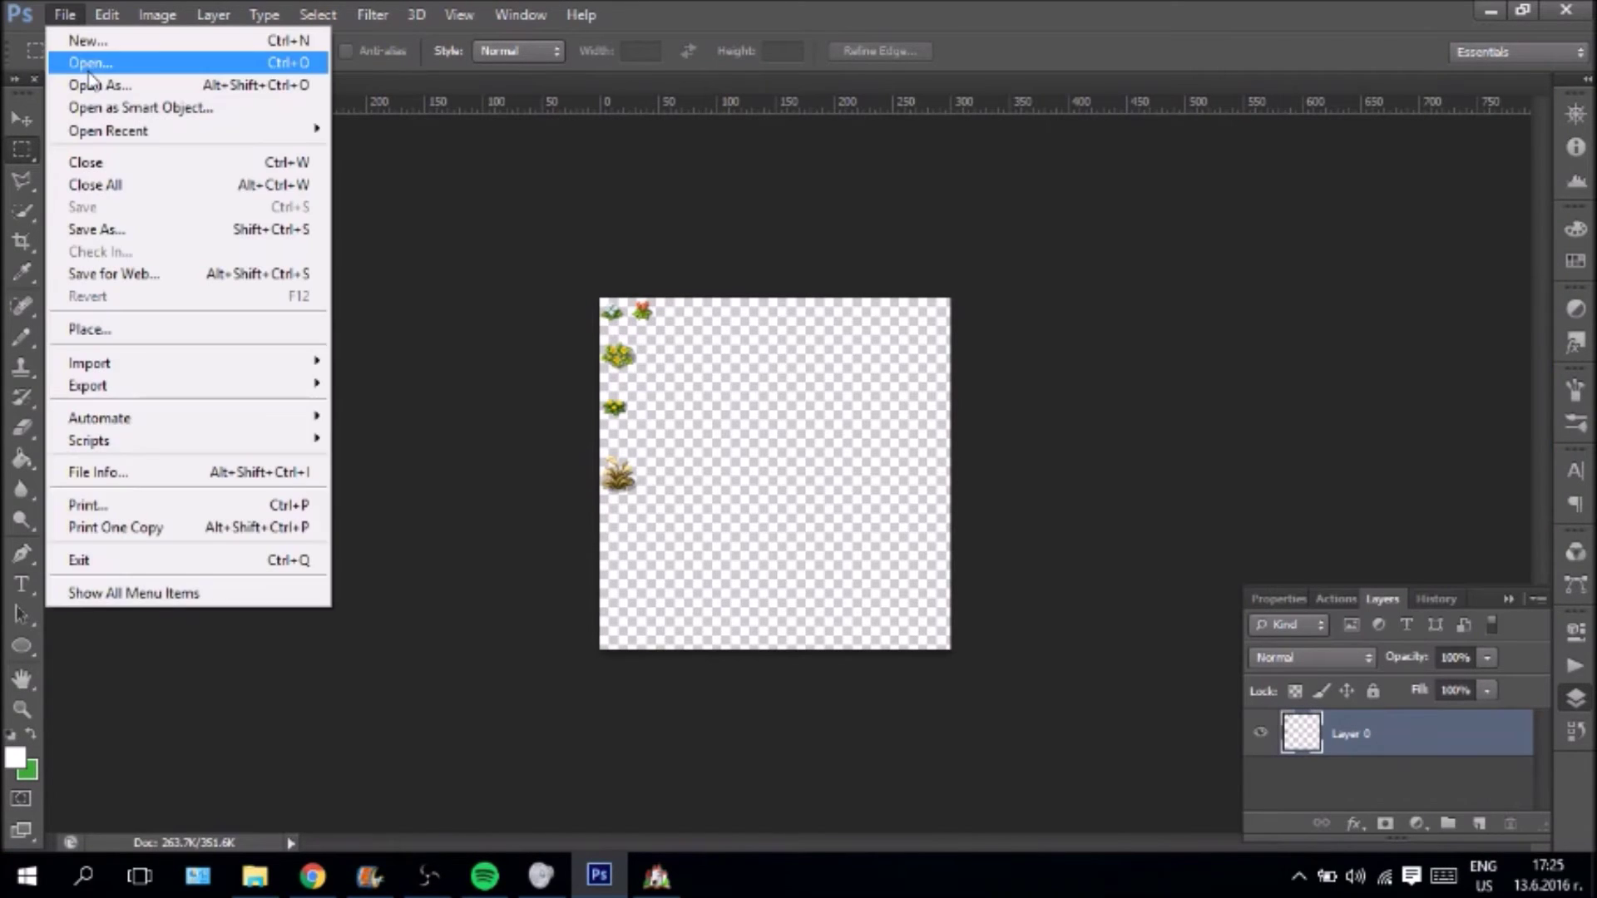
{"action": "left_click", "coordinate": [71, 40]}
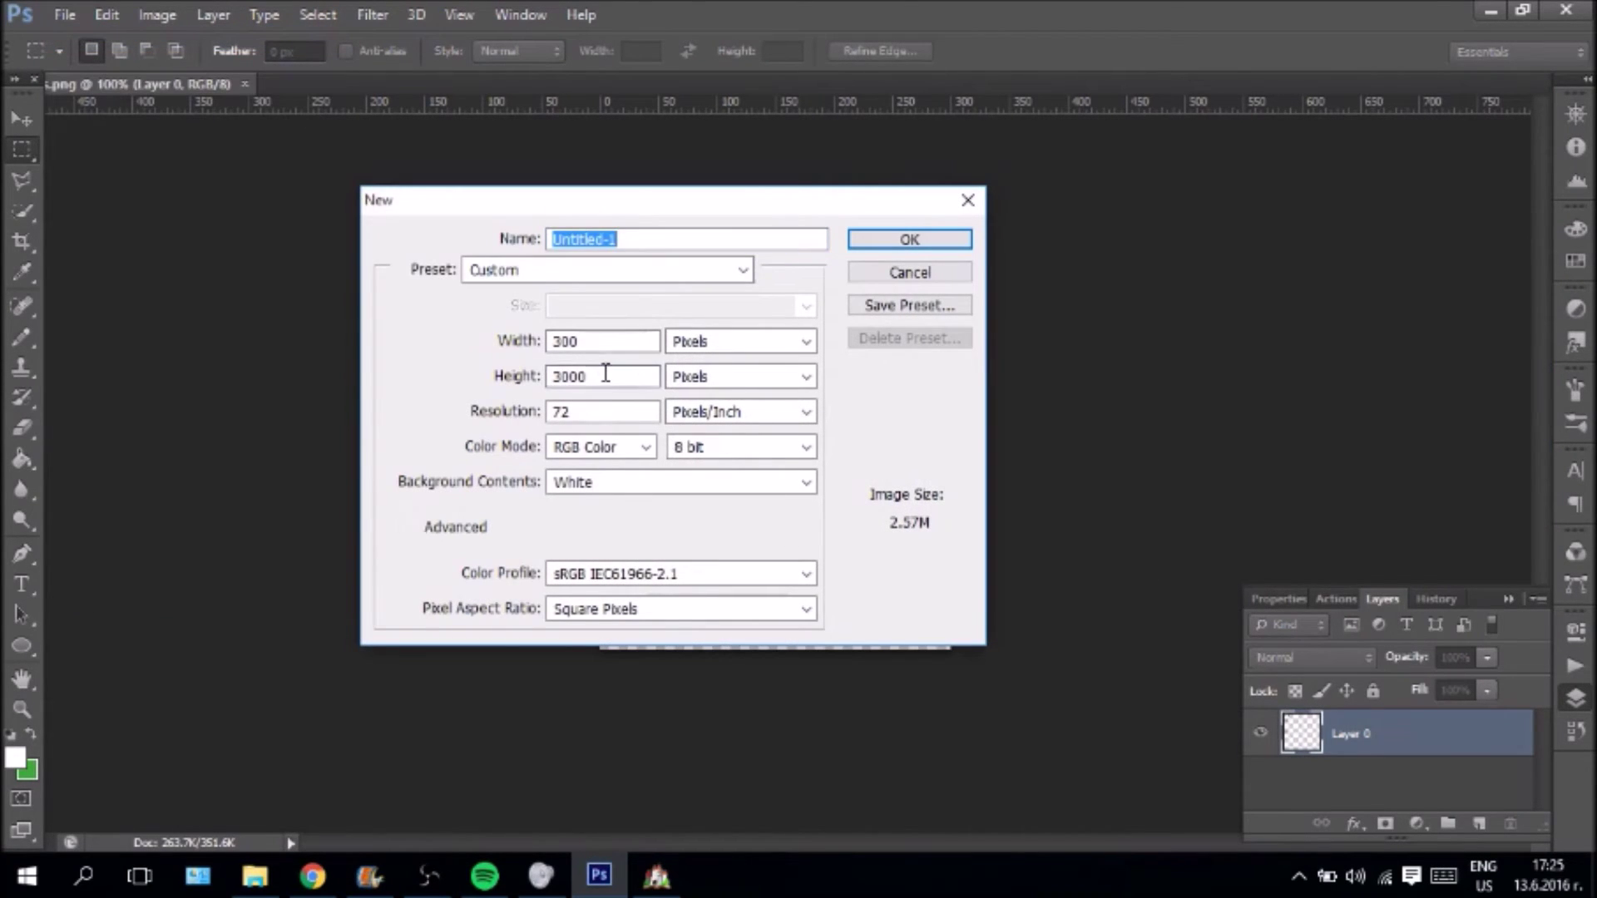
{"action": "double_click", "coordinate": [606, 374]}
{"action": "type", "text": "300"}
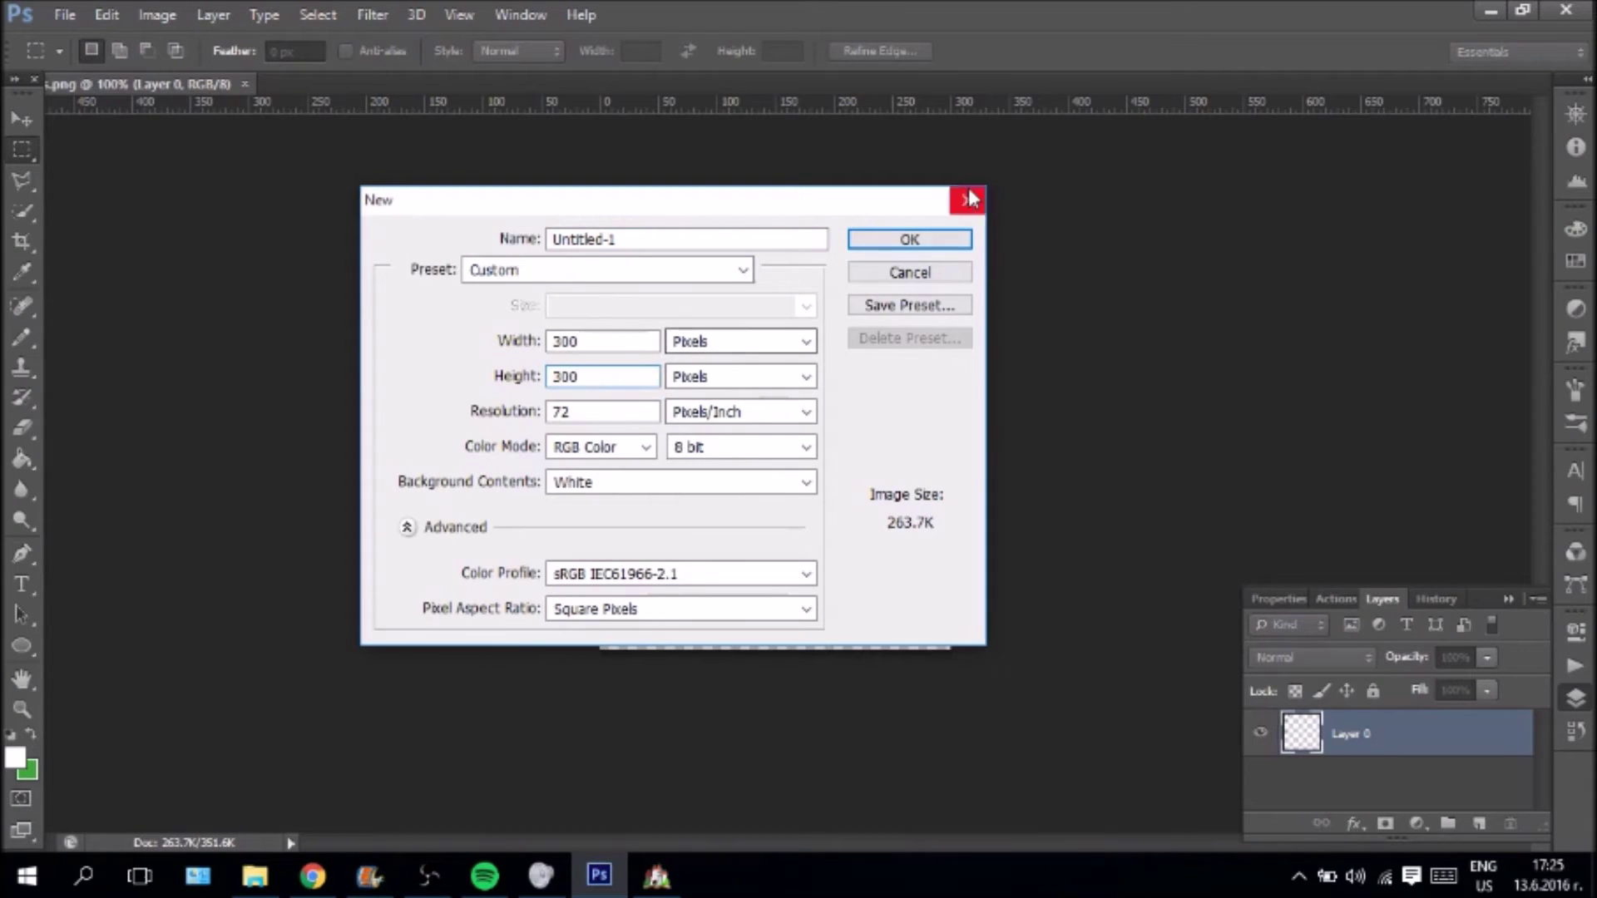
{"action": "left_click", "coordinate": [957, 241]}
- Add an empty layer, hide the white Background, and dock Untitled-1 as a tab
{"action": "left_click_drag", "start_coordinate": [132, 113], "coordinate": [745, 203]}
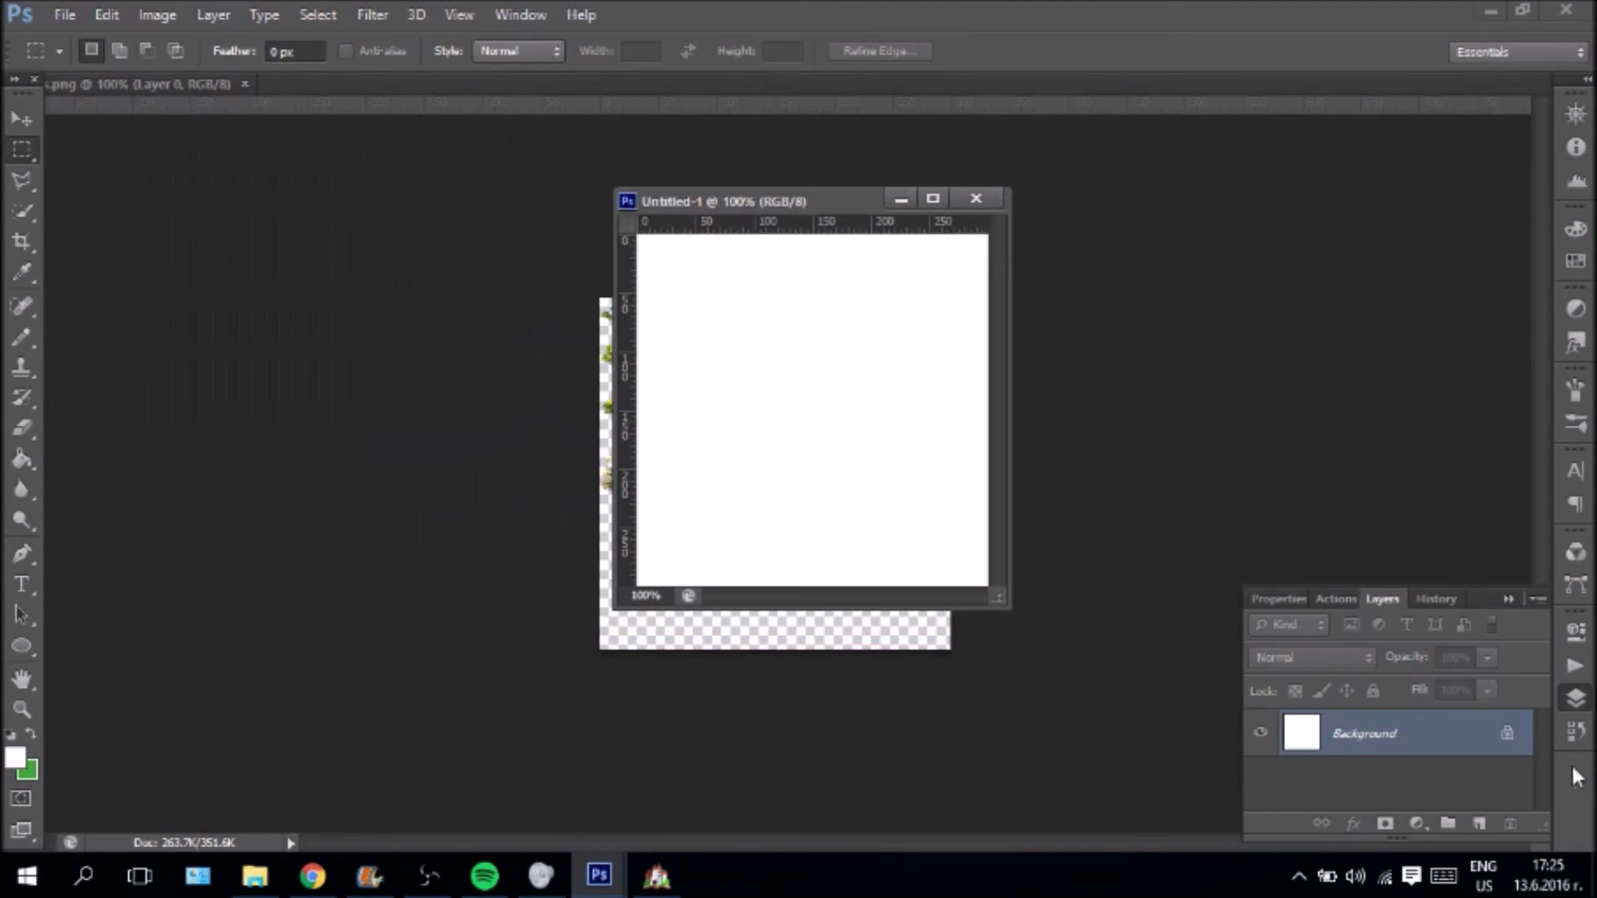
{"action": "left_click", "coordinate": [1477, 823]}
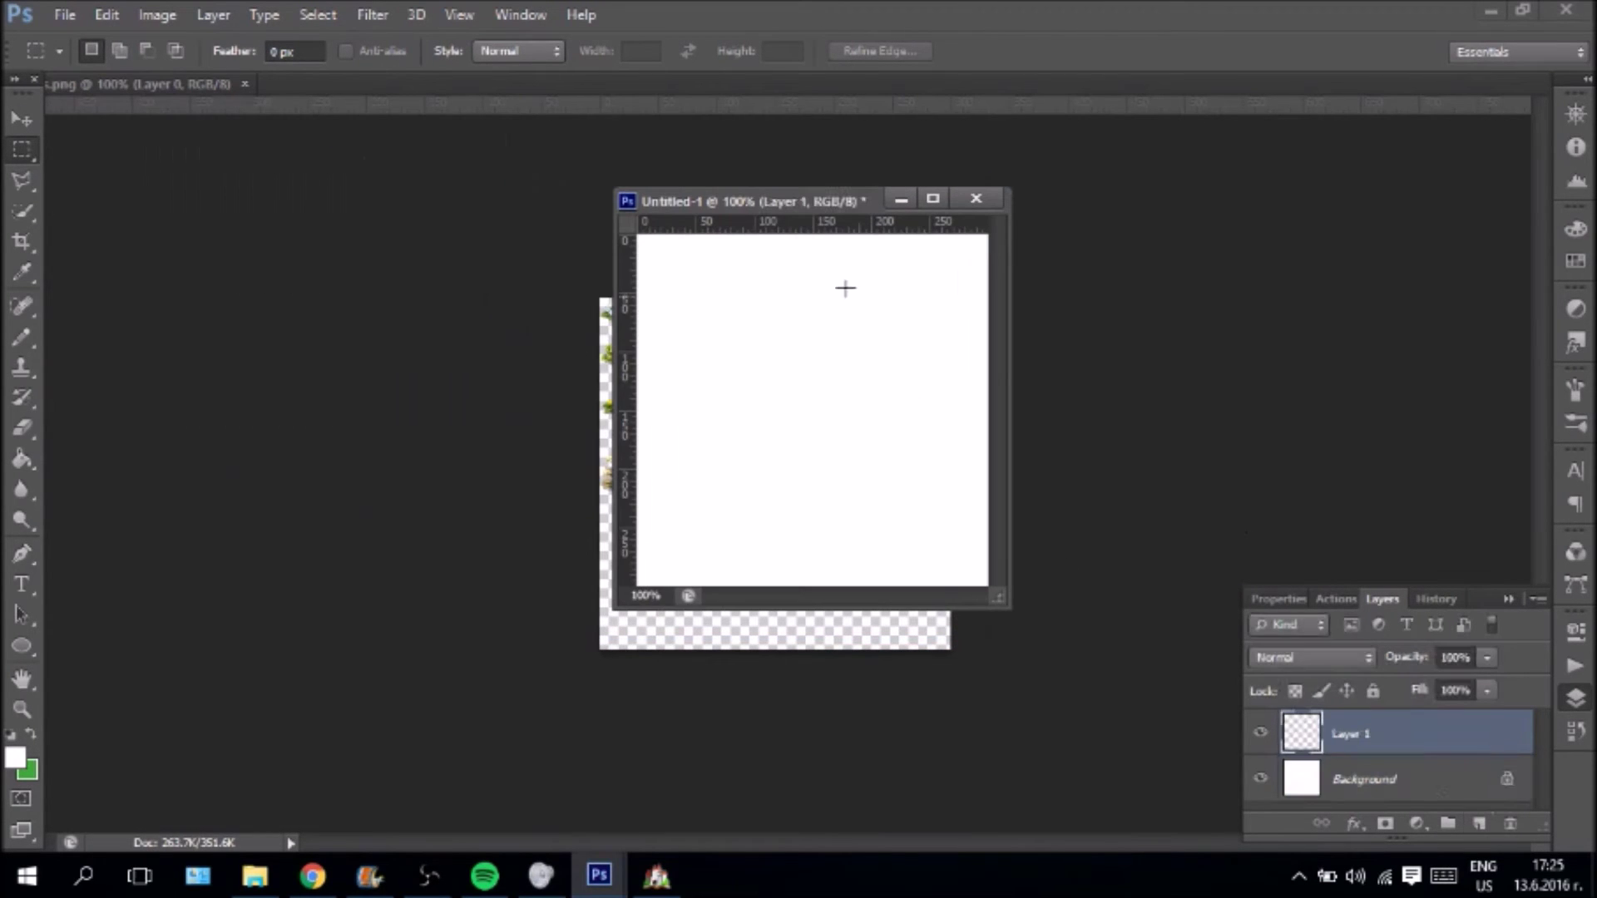
{"action": "left_click", "coordinate": [1261, 779]}
{"action": "left_click_drag", "start_coordinate": [821, 201], "coordinate": [433, 84]}
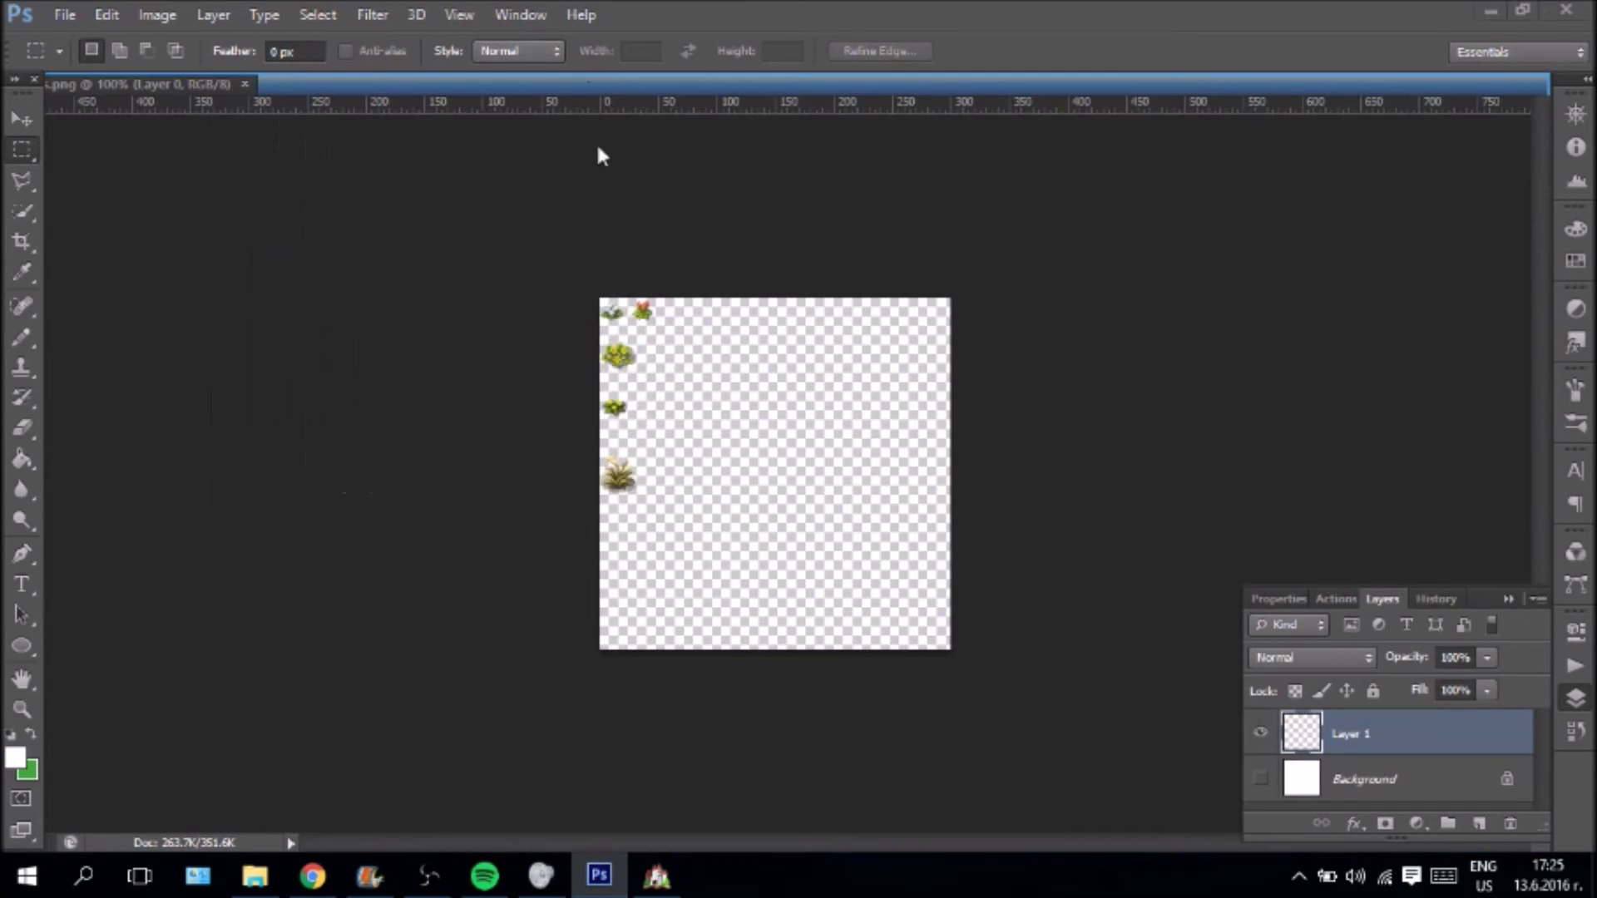
- Zoom into Plants.png and lasso-select the white-flower sprite
{"action": "left_click", "coordinate": [1356, 786]}
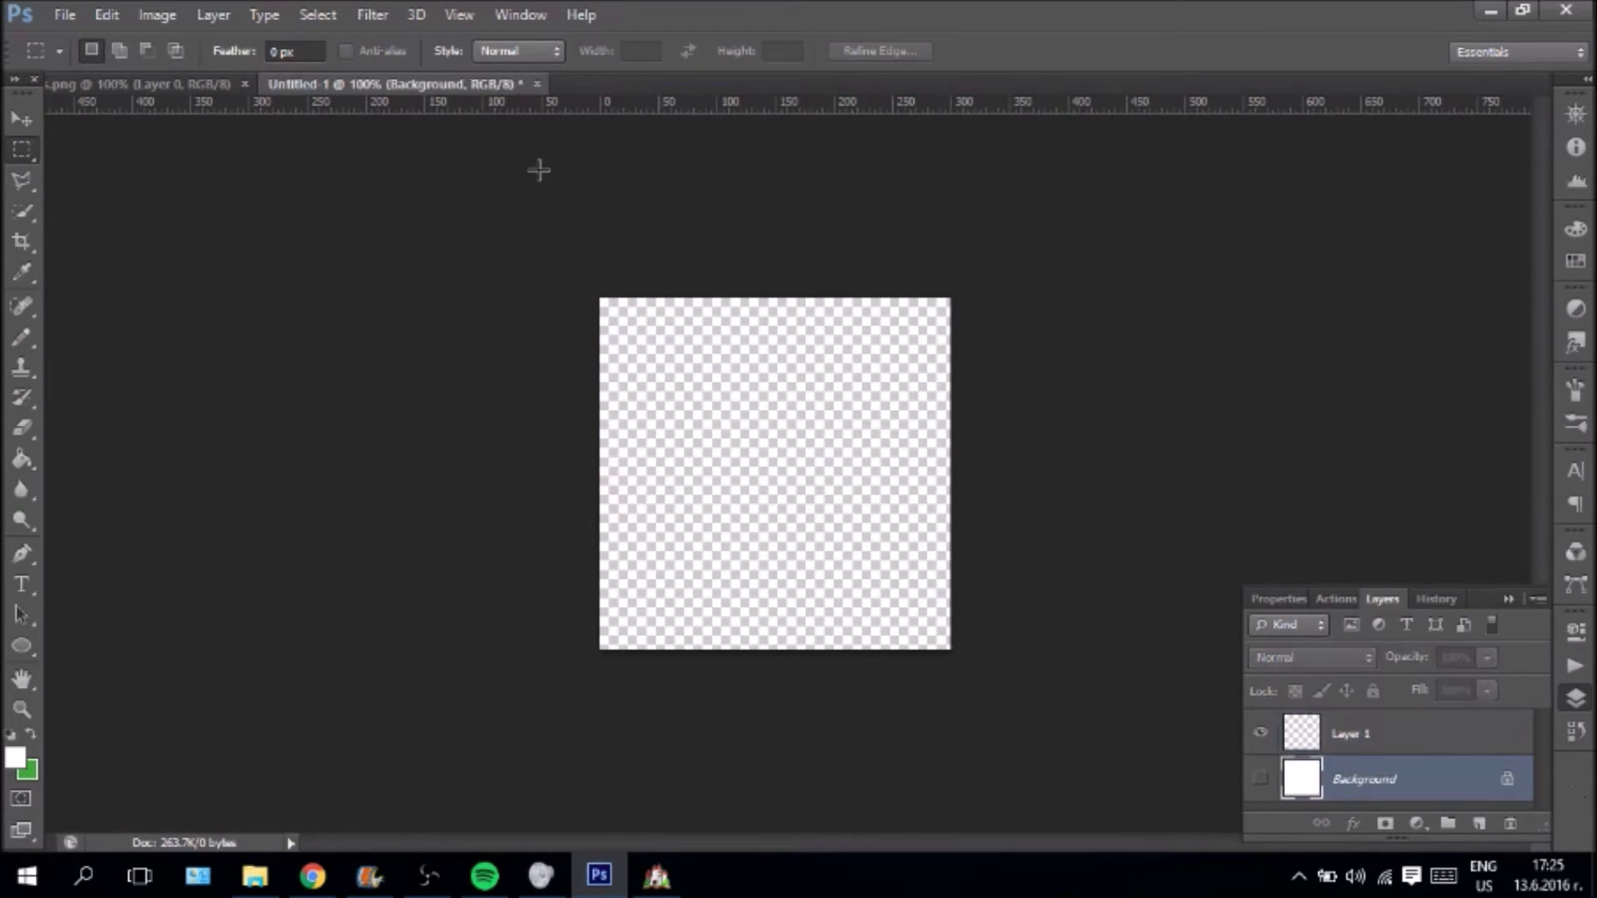
{"action": "left_click", "coordinate": [198, 86]}
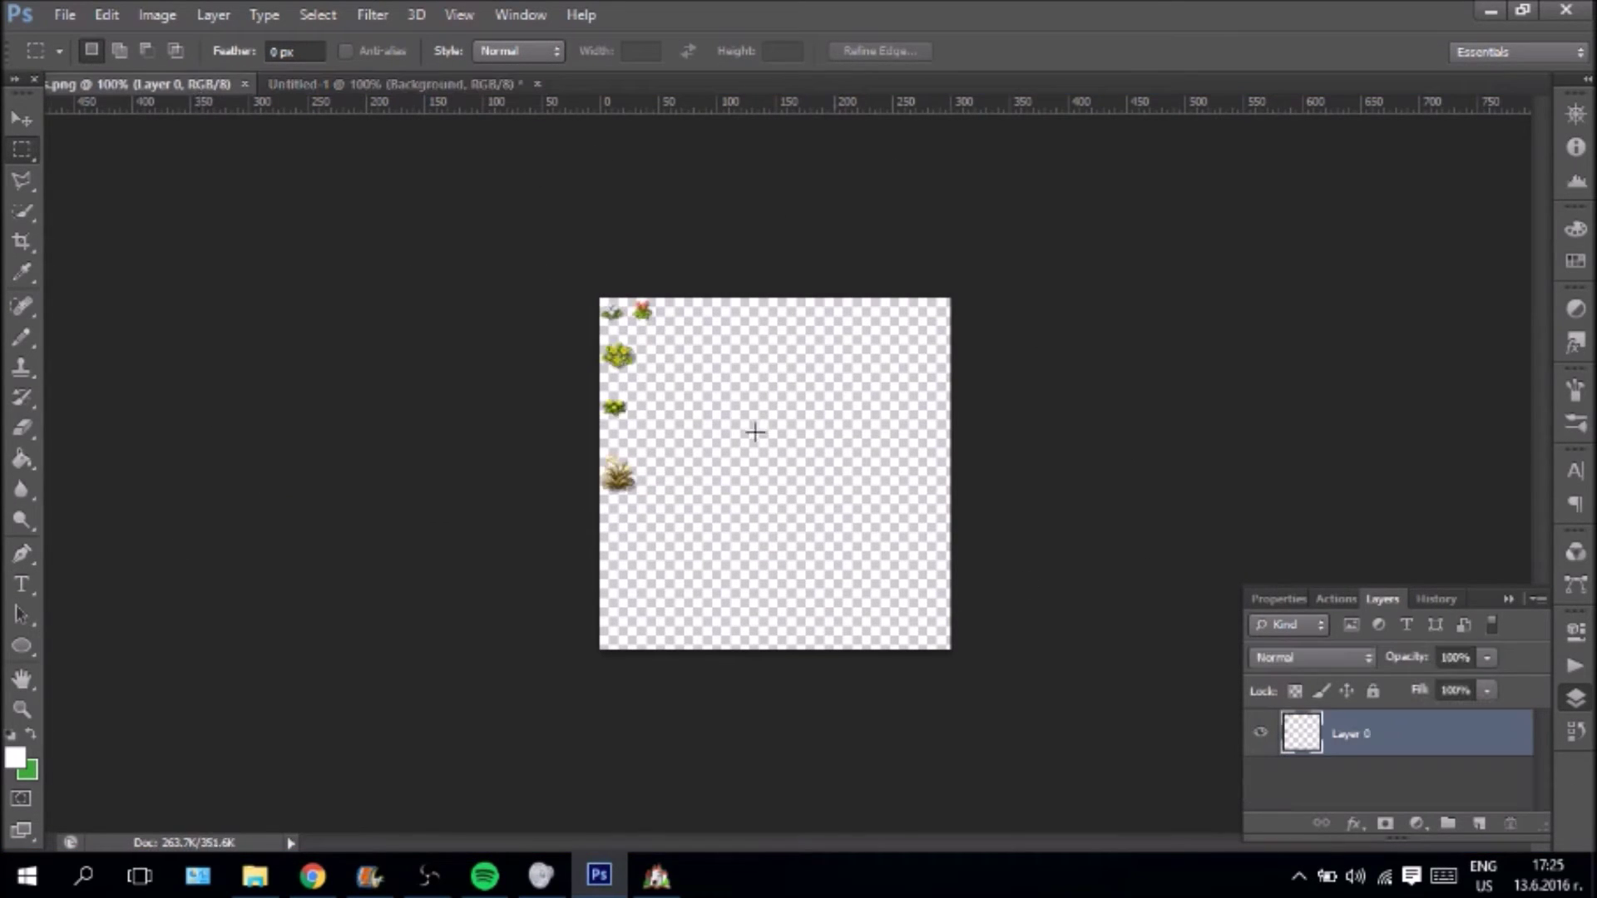
{"action": "left_click", "coordinate": [21, 709]}
{"action": "mouse_move", "coordinate": [670, 356]}
{"action": "left_mouse_down"}
{"action": "mouse_move", "coordinate": [841, 395]}
{"action": "mouse_move", "coordinate": [766, 403]}
{"action": "left_mouse_up"}
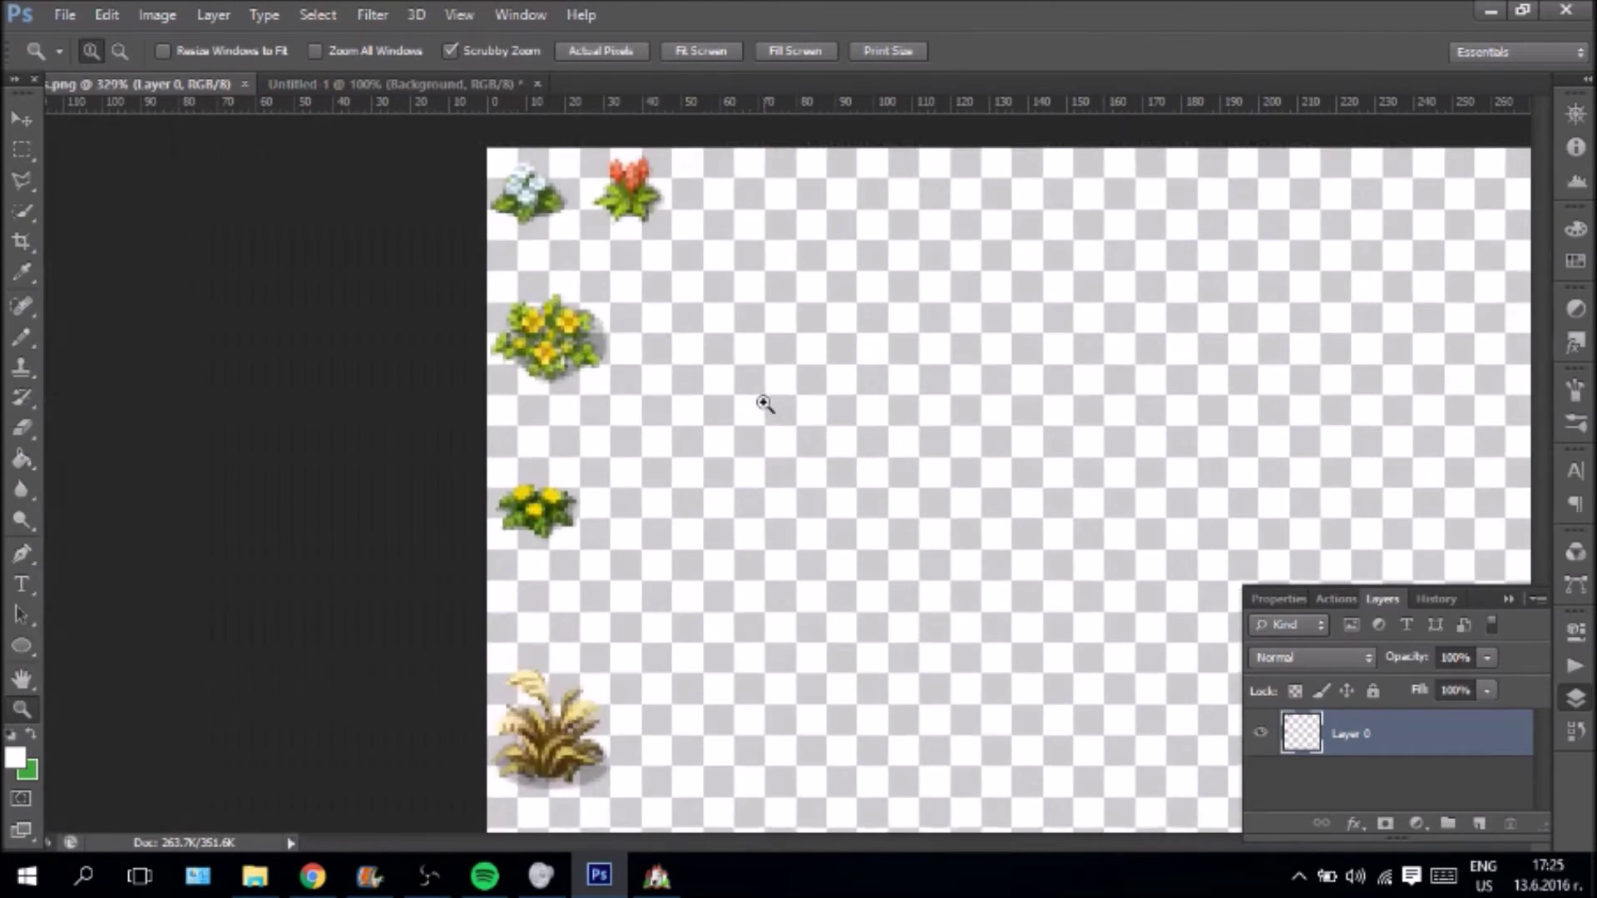
{"action": "left_click", "coordinate": [18, 179]}
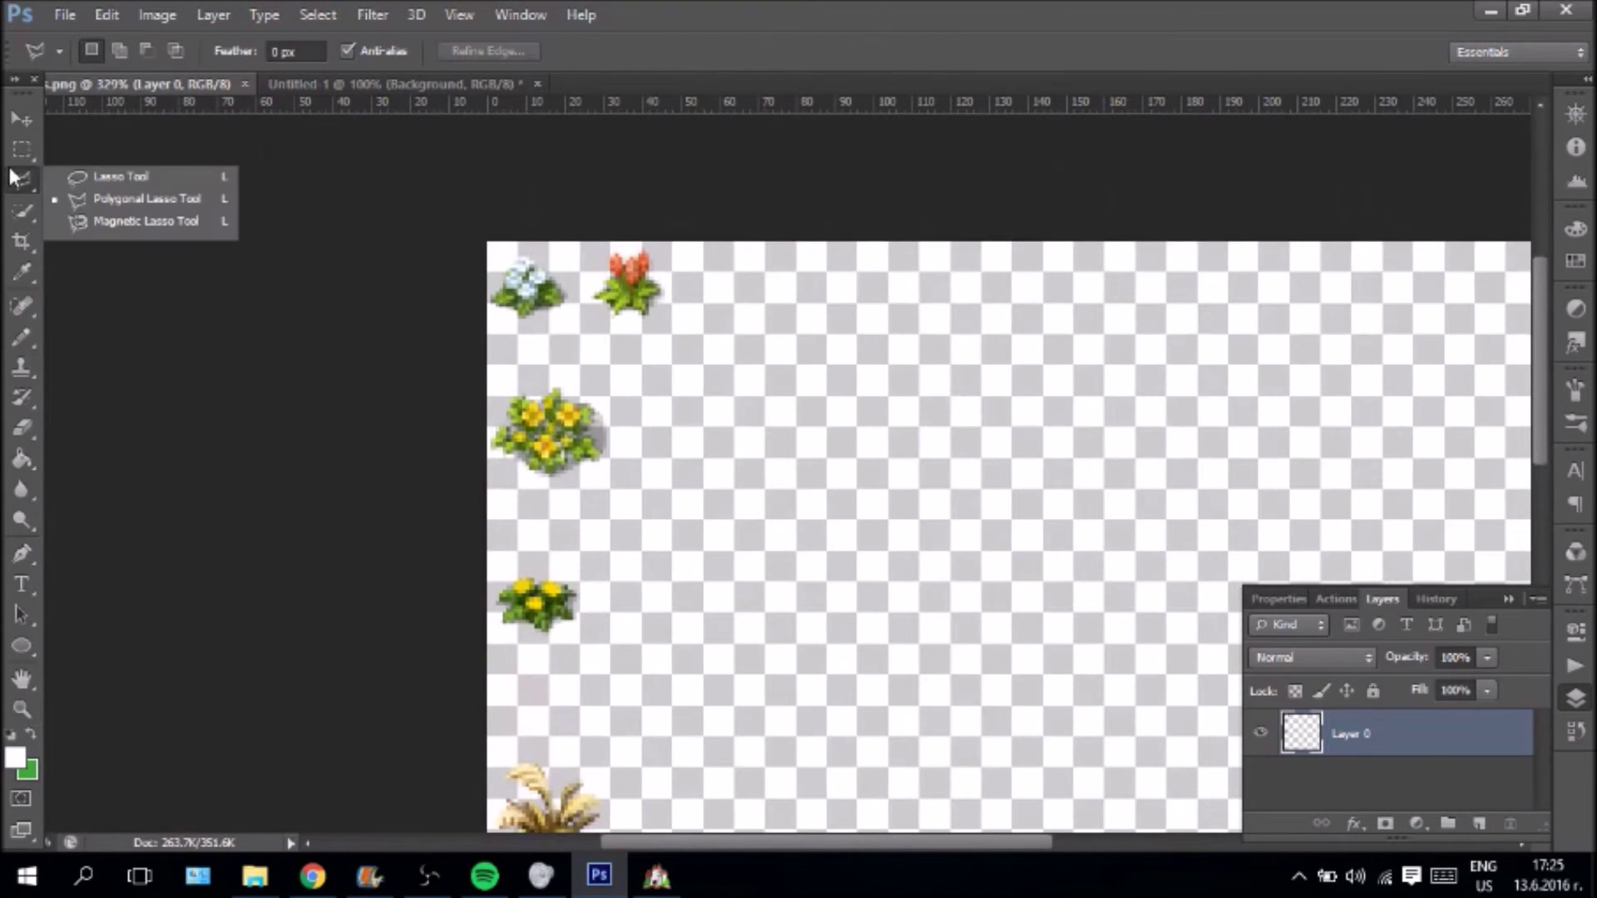
{"action": "left_click", "coordinate": [69, 177]}
{"action": "mouse_move", "coordinate": [504, 244]}
{"action": "left_mouse_down"}
{"action": "mouse_move", "coordinate": [572, 268]}
{"action": "mouse_move", "coordinate": [579, 317]}
{"action": "mouse_move", "coordinate": [540, 346]}
{"action": "mouse_move", "coordinate": [479, 309]}
{"action": "mouse_move", "coordinate": [483, 219]}
{"action": "mouse_move", "coordinate": [517, 243]}
{"action": "left_mouse_up"}
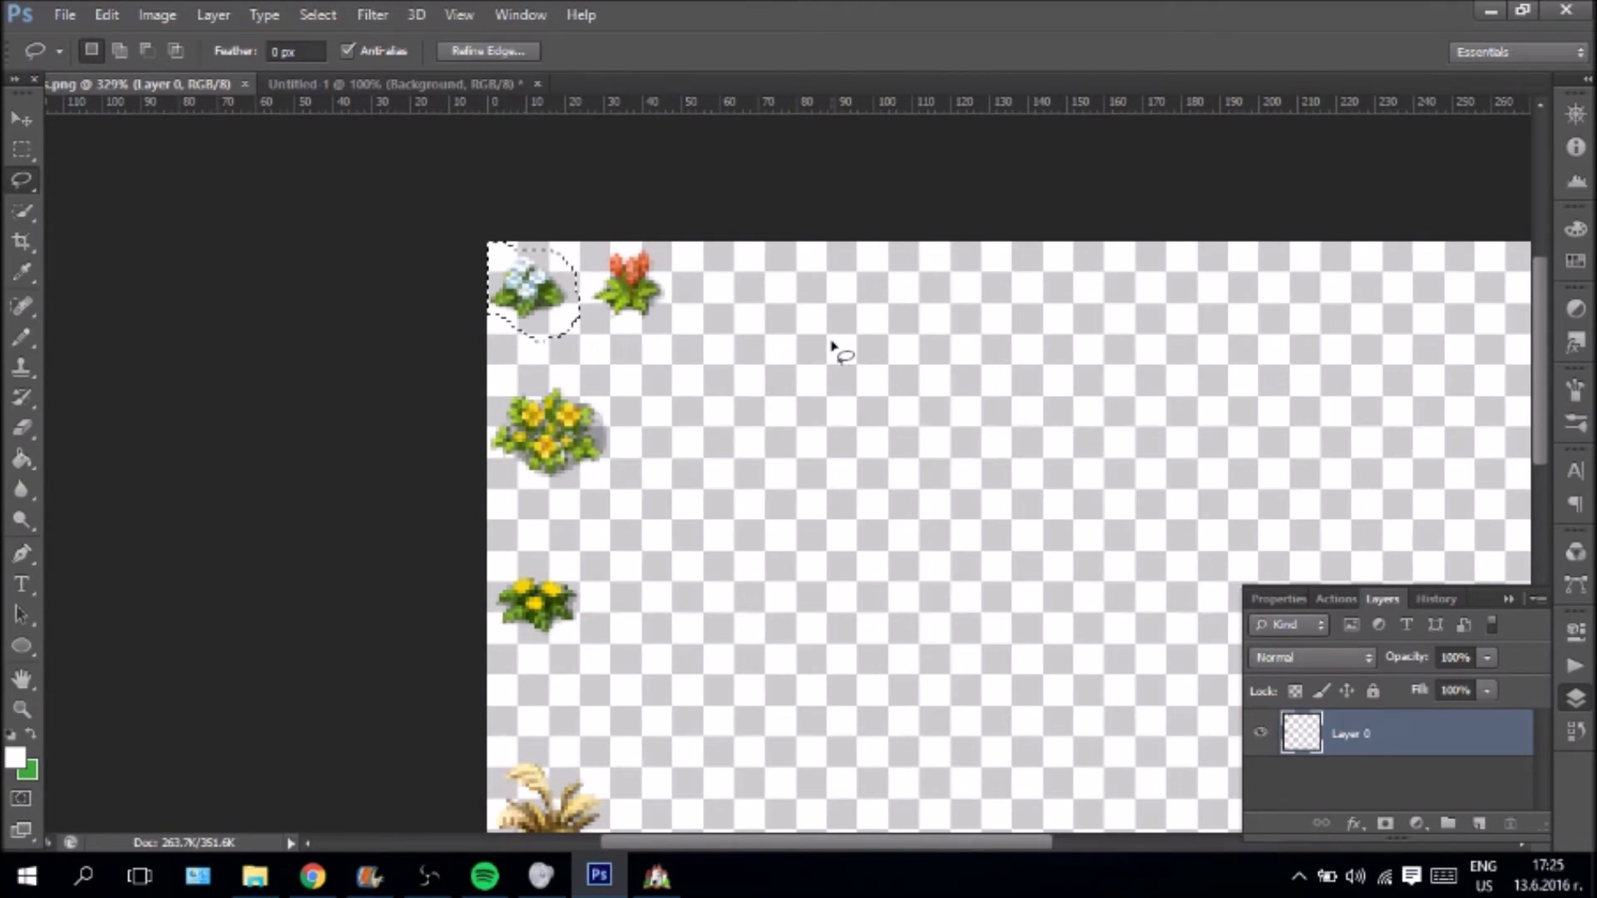
- Copy the flower into Untitled-1 and move it to the canvas's top-left corner
{"action": "left_click", "coordinate": [320, 83]}
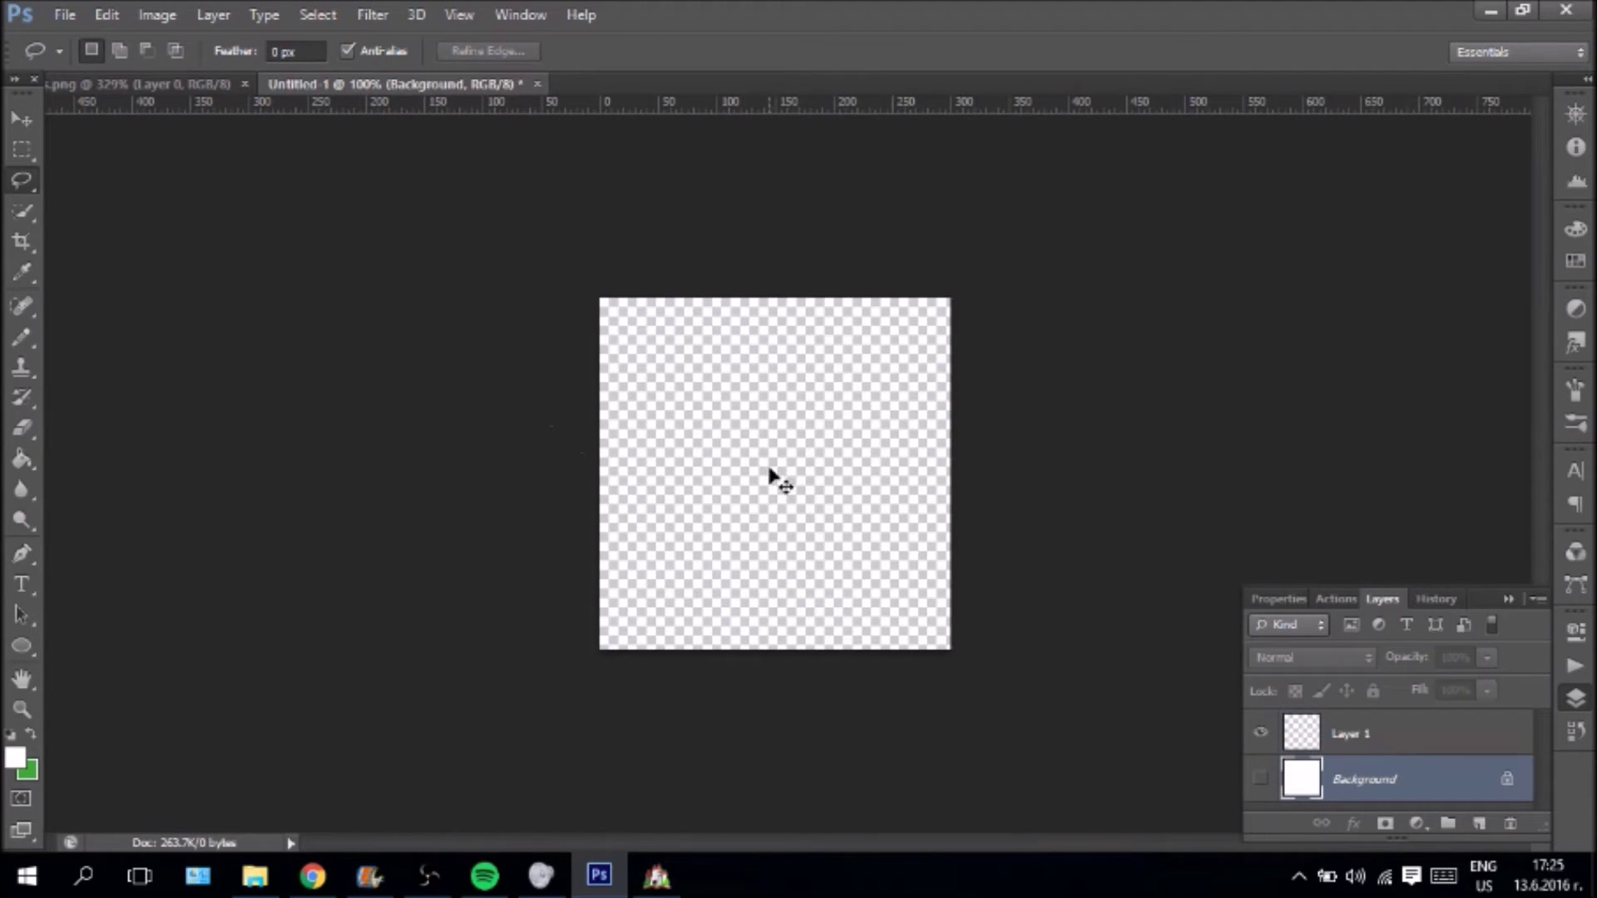
{"action": "left_click_drag", "start_coordinate": [769, 476], "coordinate": [772, 477]}
{"action": "left_click", "coordinate": [20, 112]}
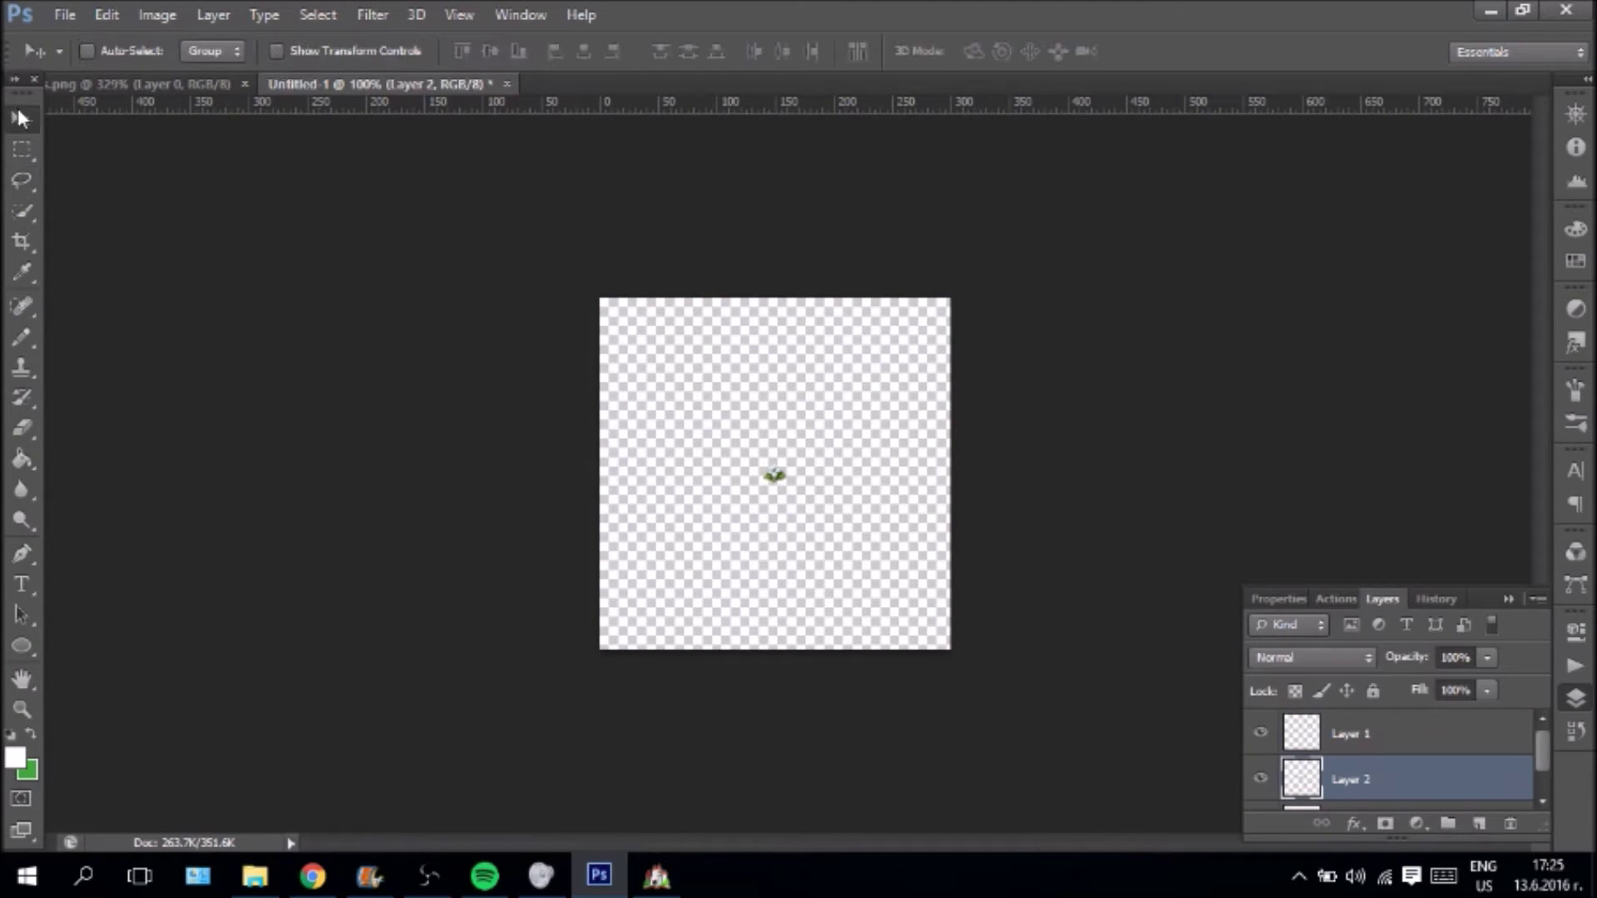
{"action": "left_click_drag", "start_coordinate": [774, 475], "coordinate": [612, 308]}
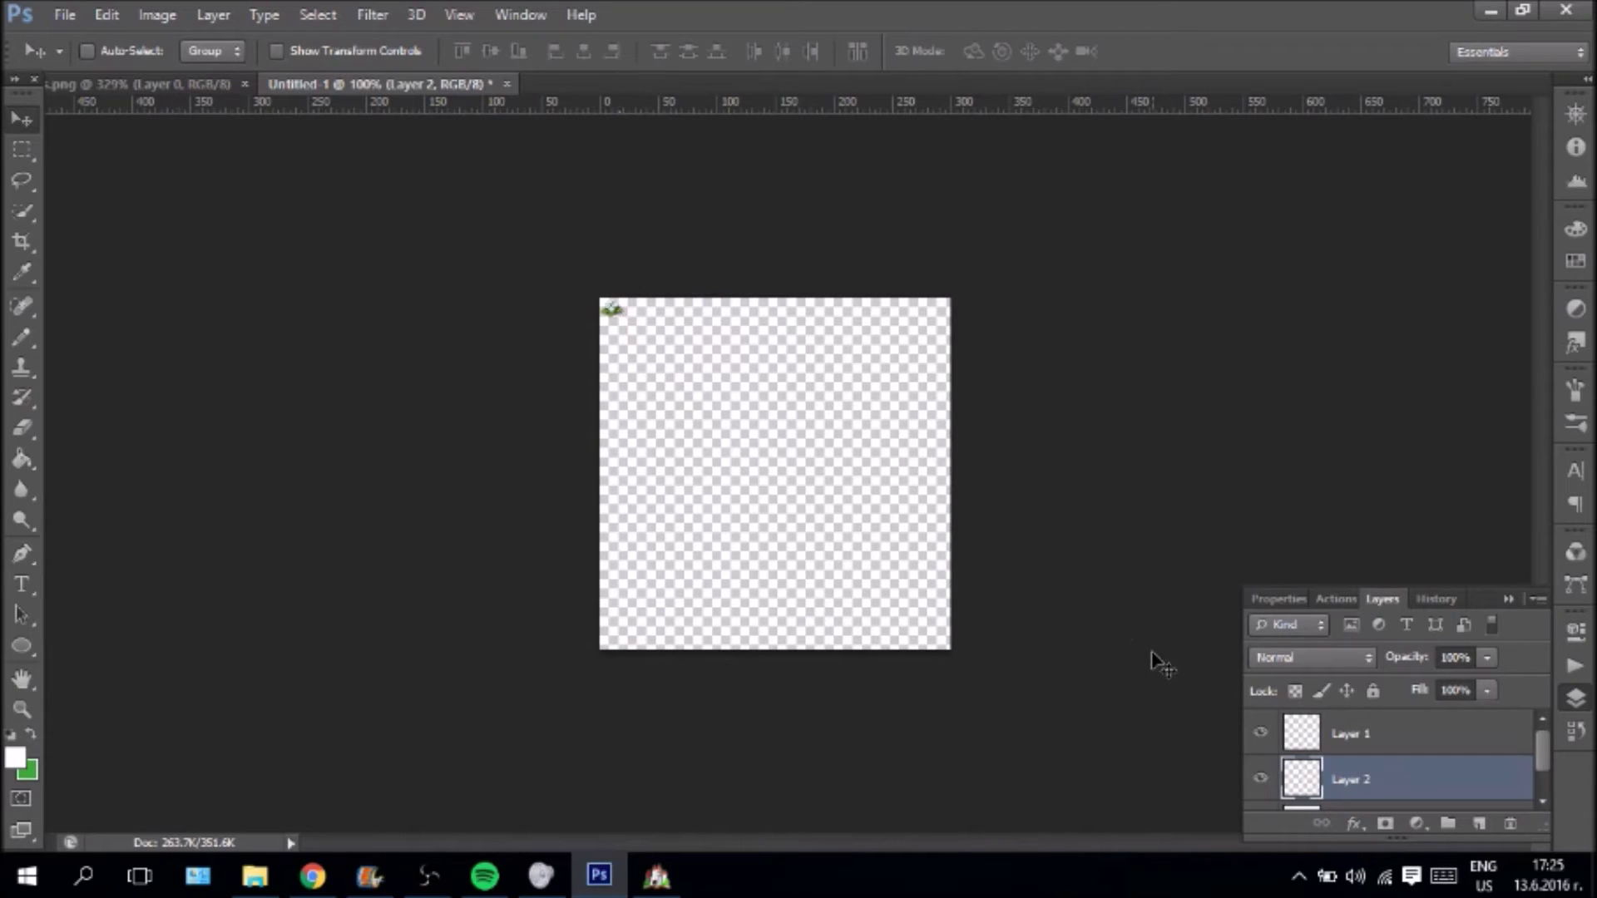
{"action": "left_click", "coordinate": [64, 14]}
- Start Save As with PNG chosen as the file format
{"action": "left_click", "coordinate": [147, 222]}
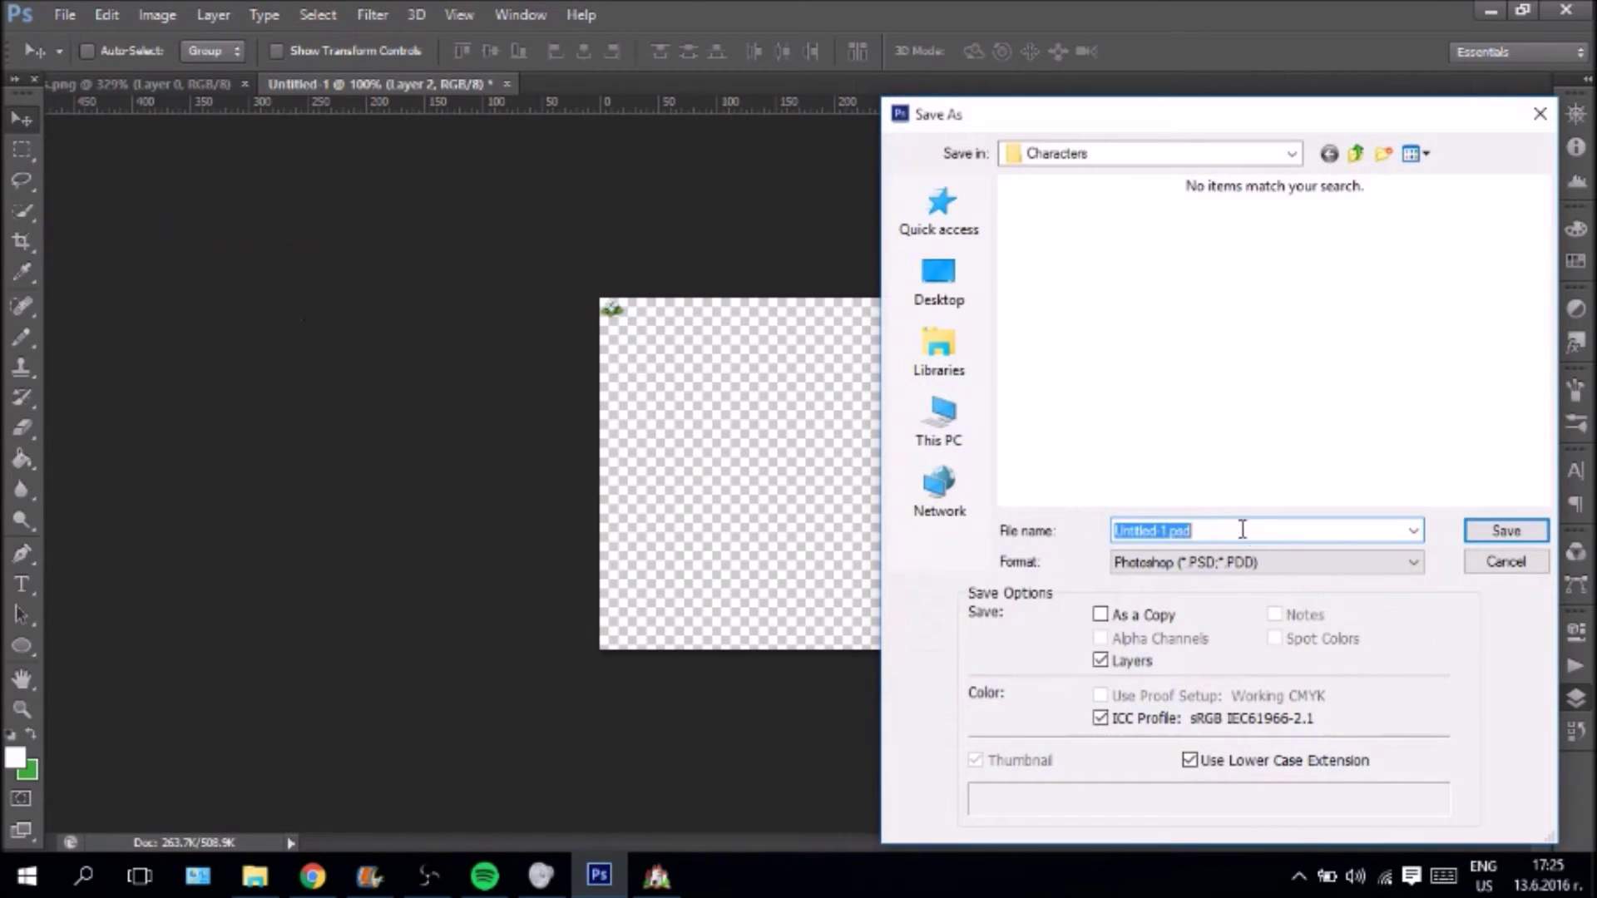
{"action": "left_click", "coordinate": [1239, 563]}
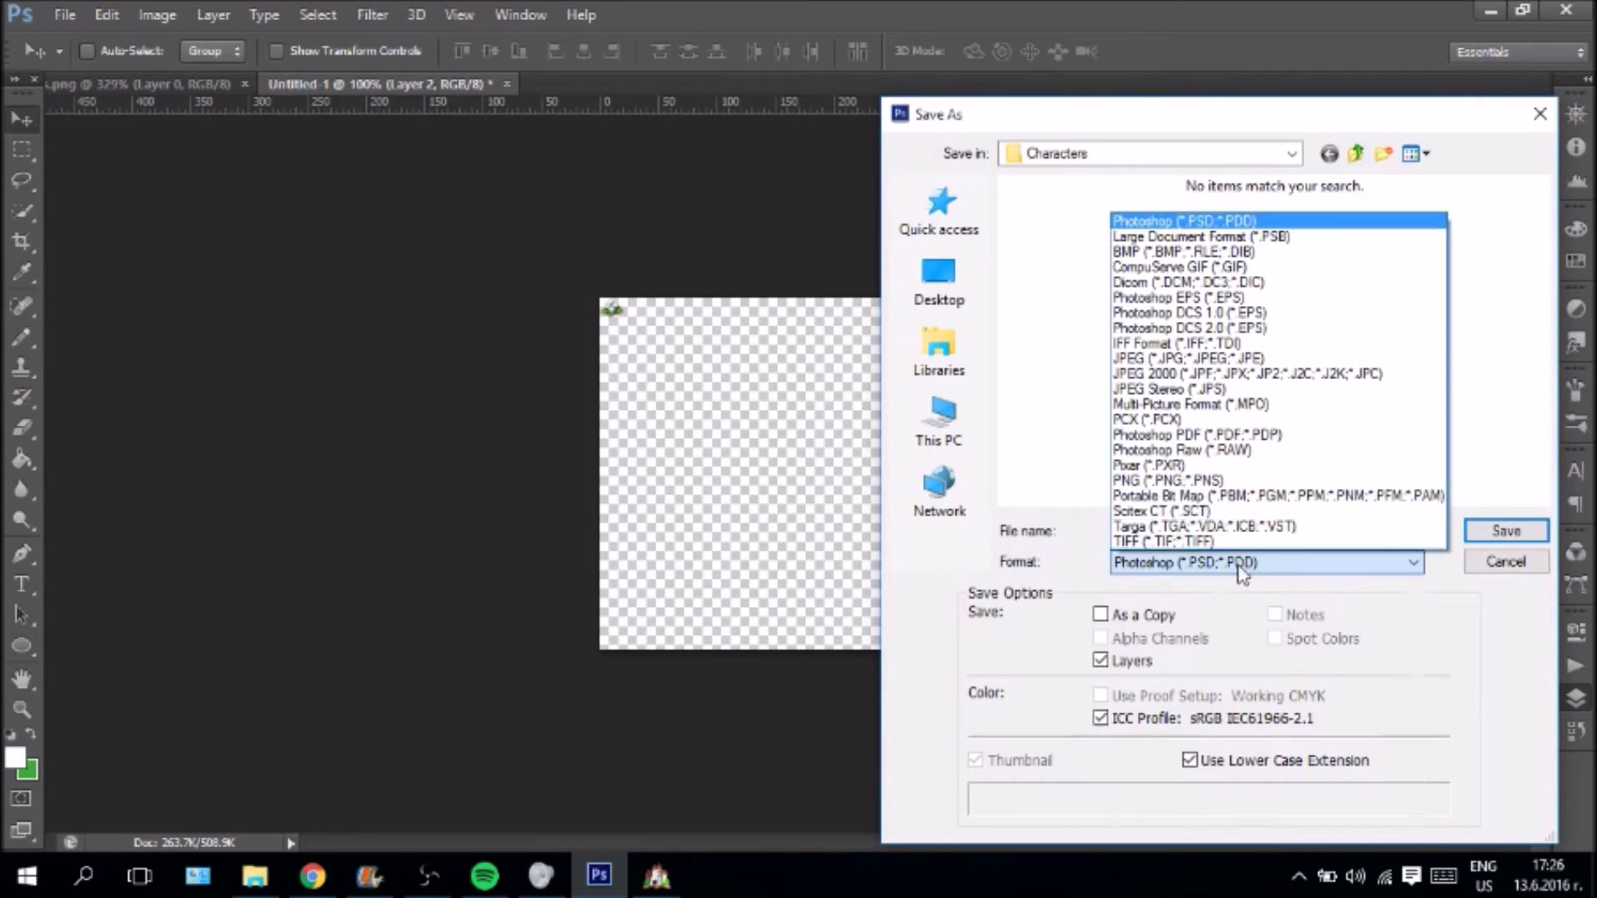
{"action": "left_click", "coordinate": [1198, 481]}
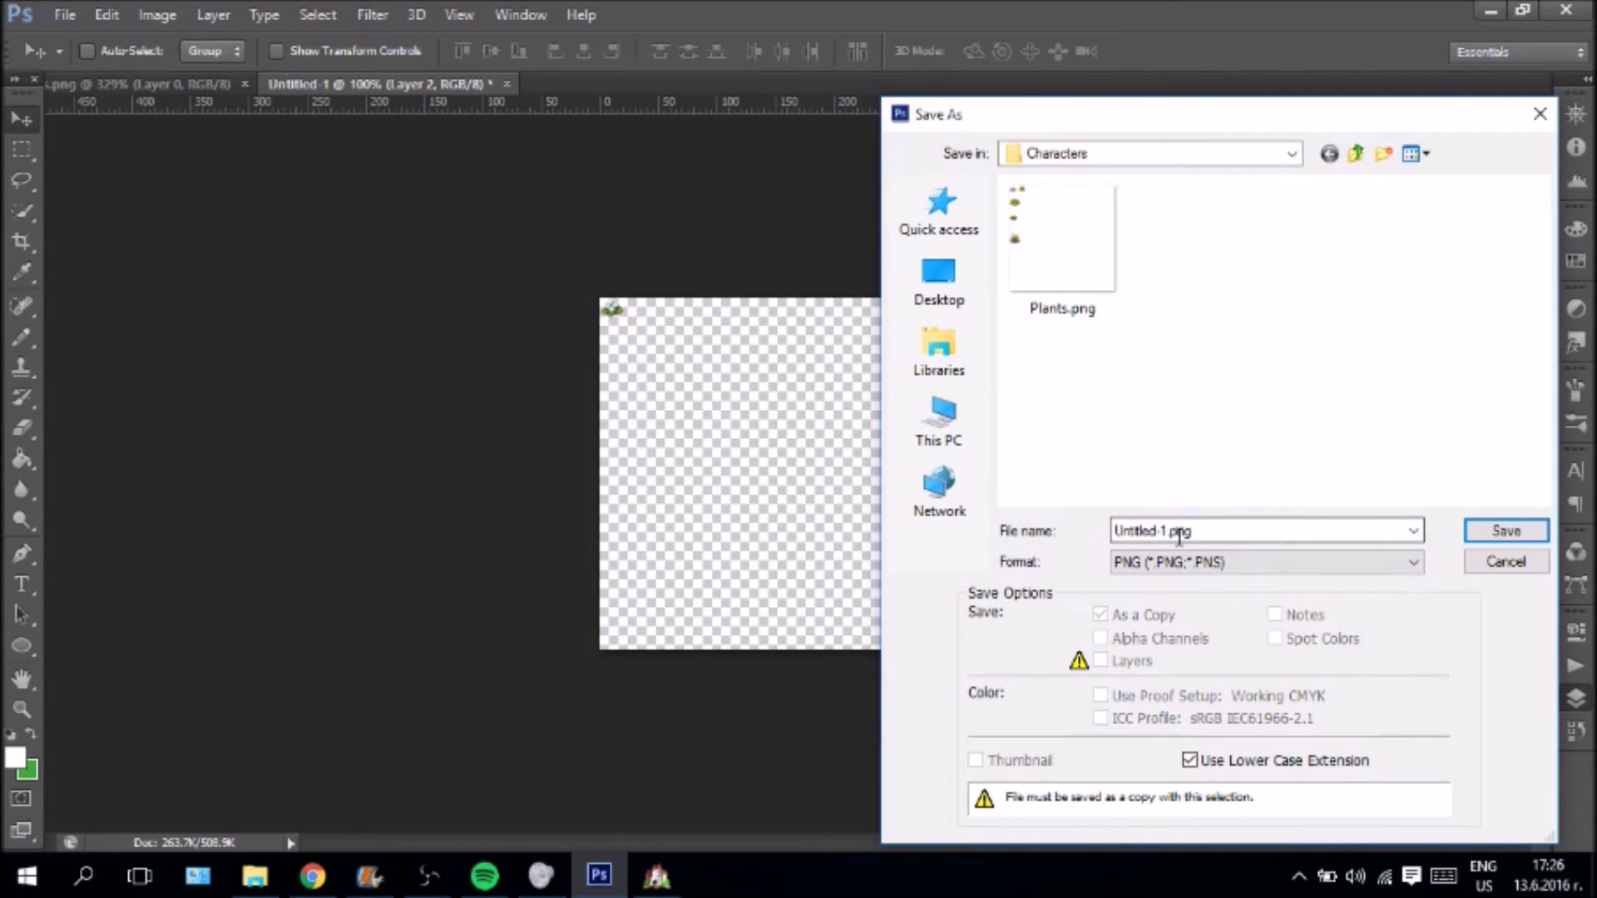
{"action": "double_click", "coordinate": [1178, 536]}
{"action": "left_click", "coordinate": [1173, 530]}
{"action": "left_click_drag", "start_coordinate": [1168, 531], "coordinate": [1114, 531]}
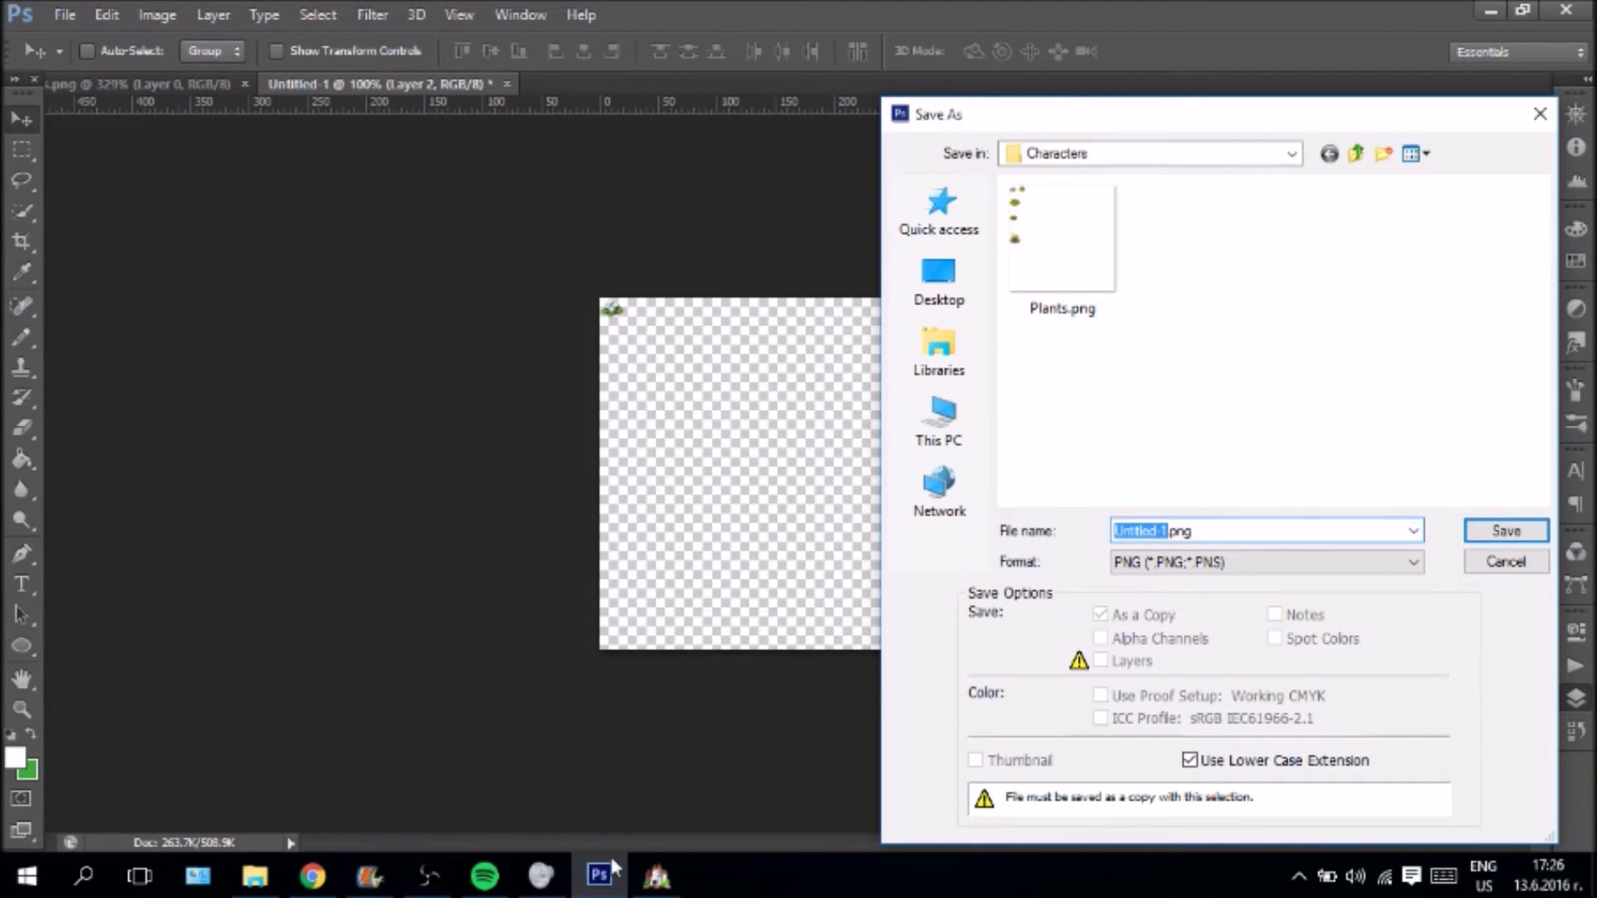
- Reopen the plant event's editor in RPG Maker, then return to the save dialog
{"action": "left_click", "coordinate": [657, 876]}
{"action": "right_click", "coordinate": [460, 332]}
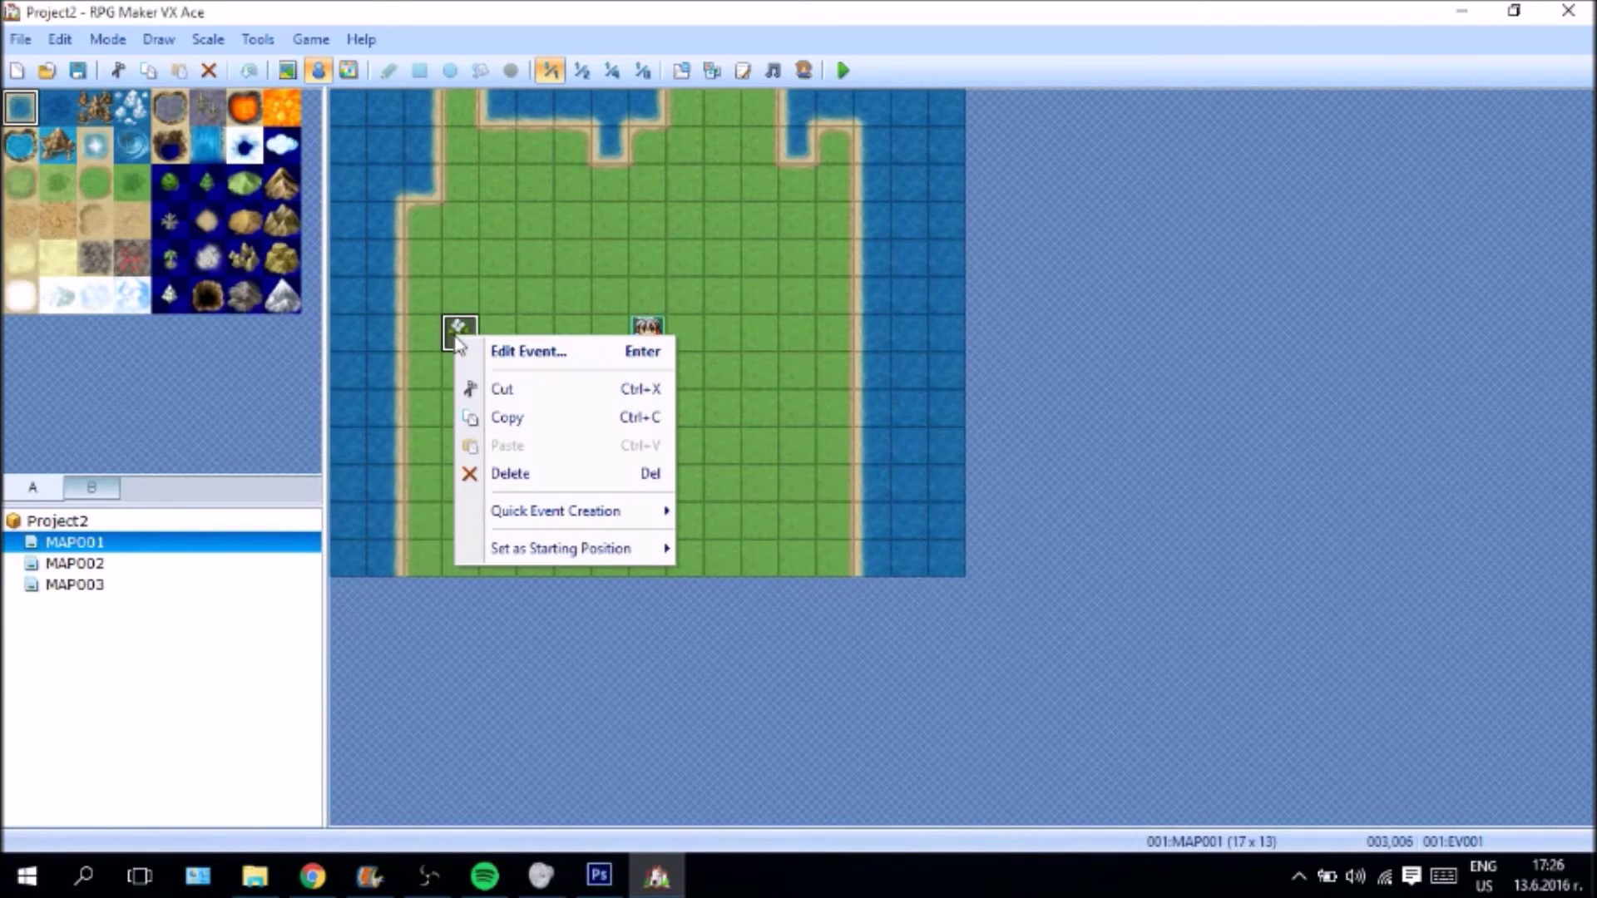
{"action": "left_click", "coordinate": [560, 363]}
{"action": "key", "text": "alt+Tab"}
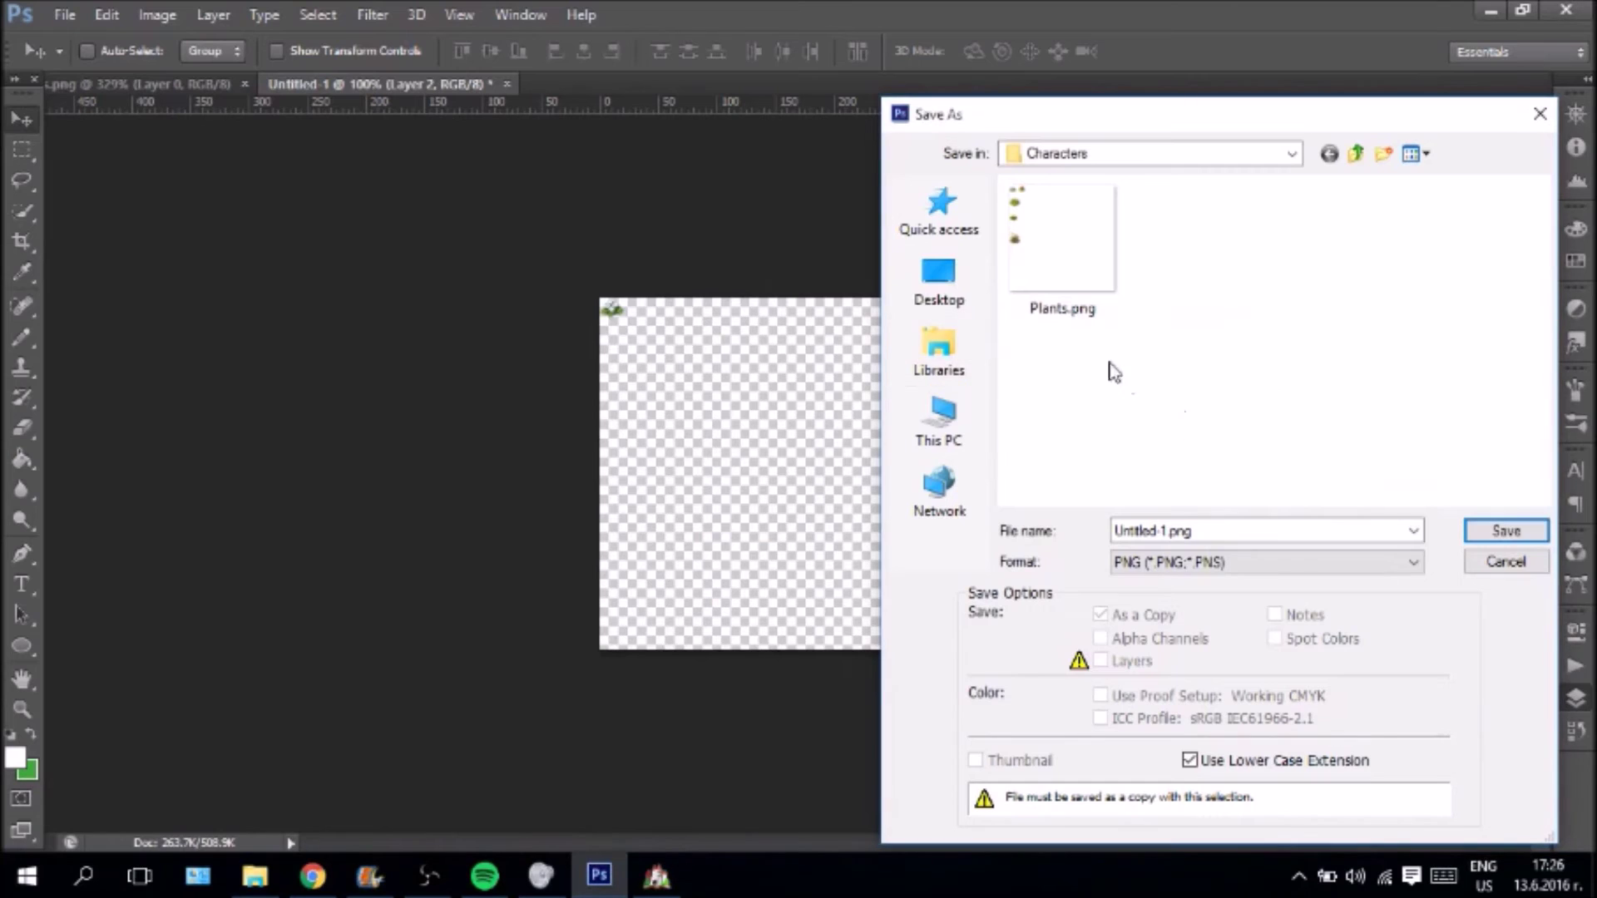
- Name the file Joren and save it as Joren.png, accepting the PNG options
{"action": "double_click", "coordinate": [1173, 537]}
{"action": "type", "text": "1"}
{"action": "key", "text": "BackSpace"}
{"action": "type", "text": "Joren"}
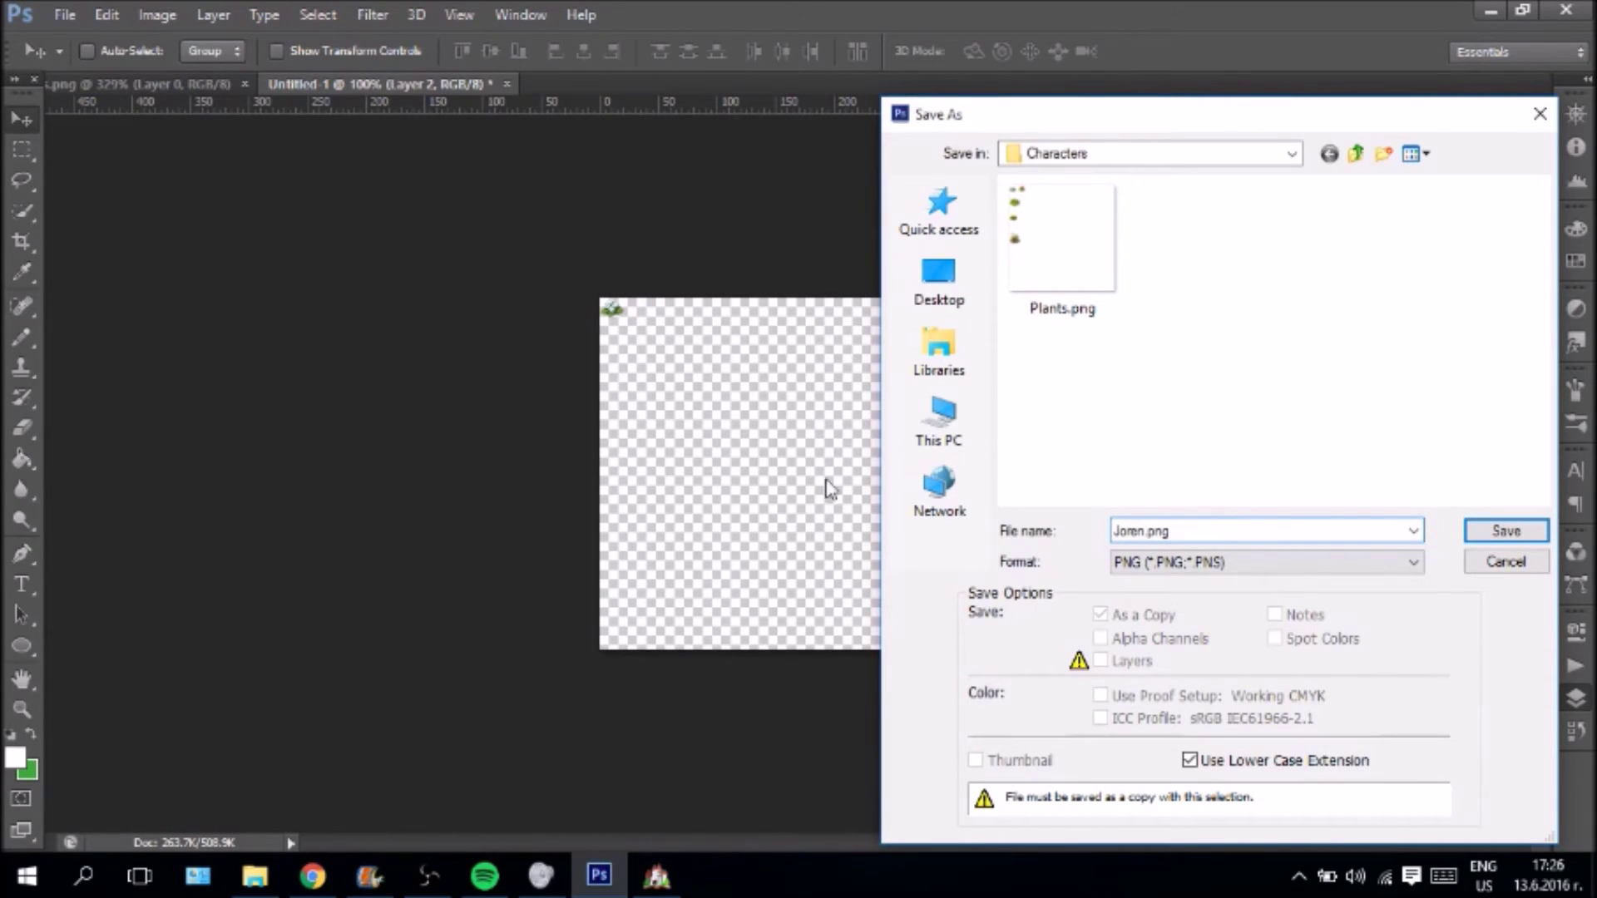
{"action": "left_click", "coordinate": [1503, 530]}
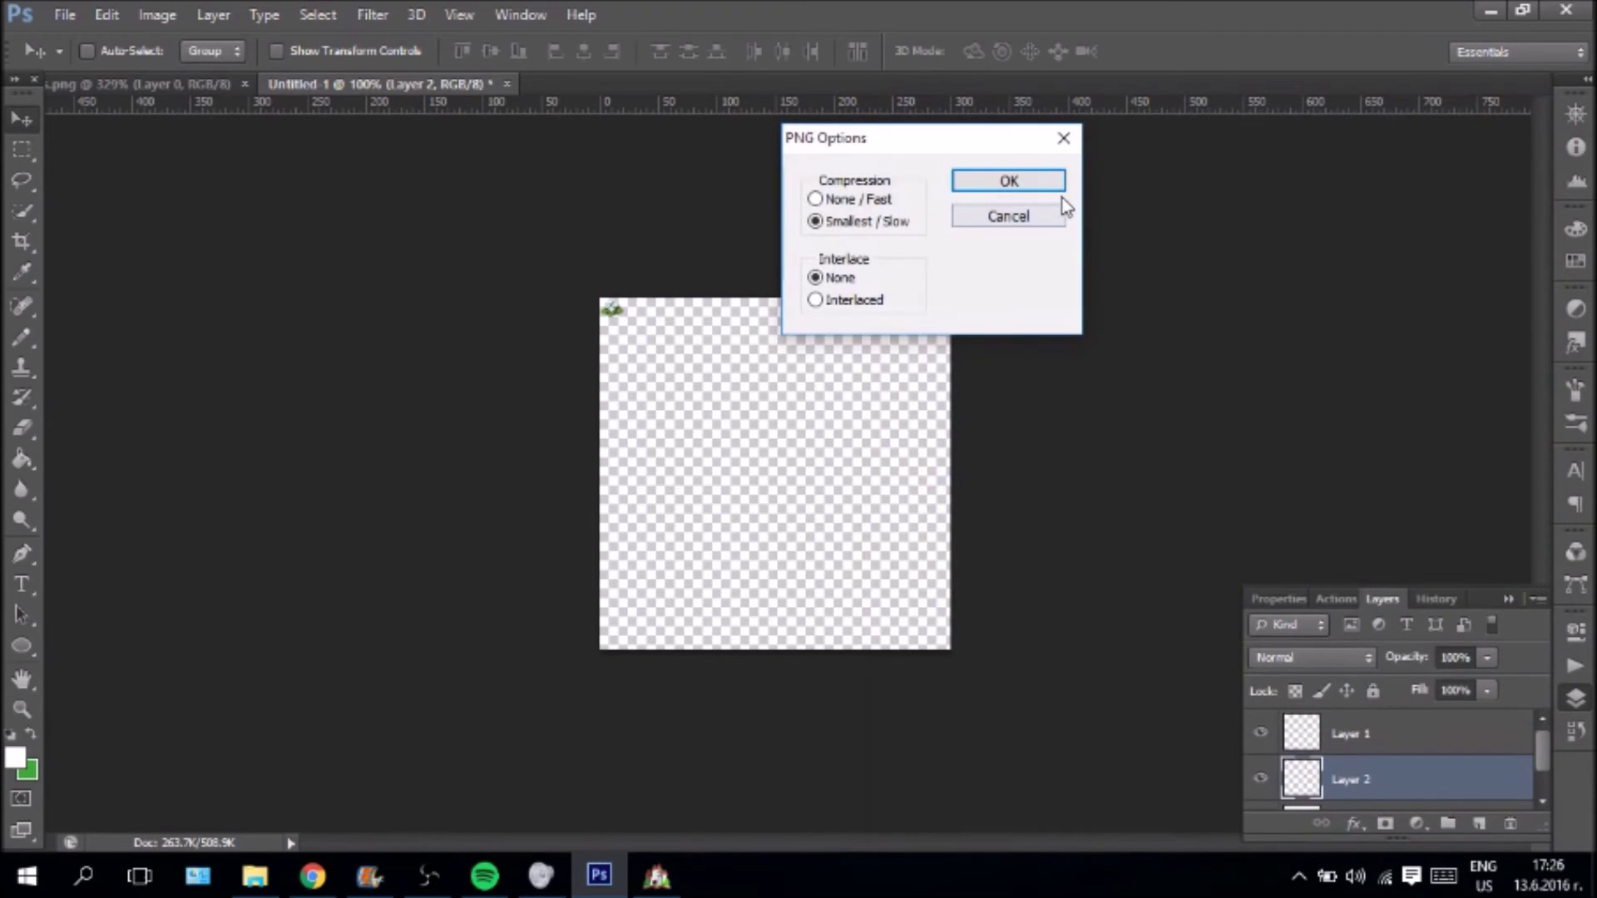
{"action": "left_click", "coordinate": [1052, 186]}
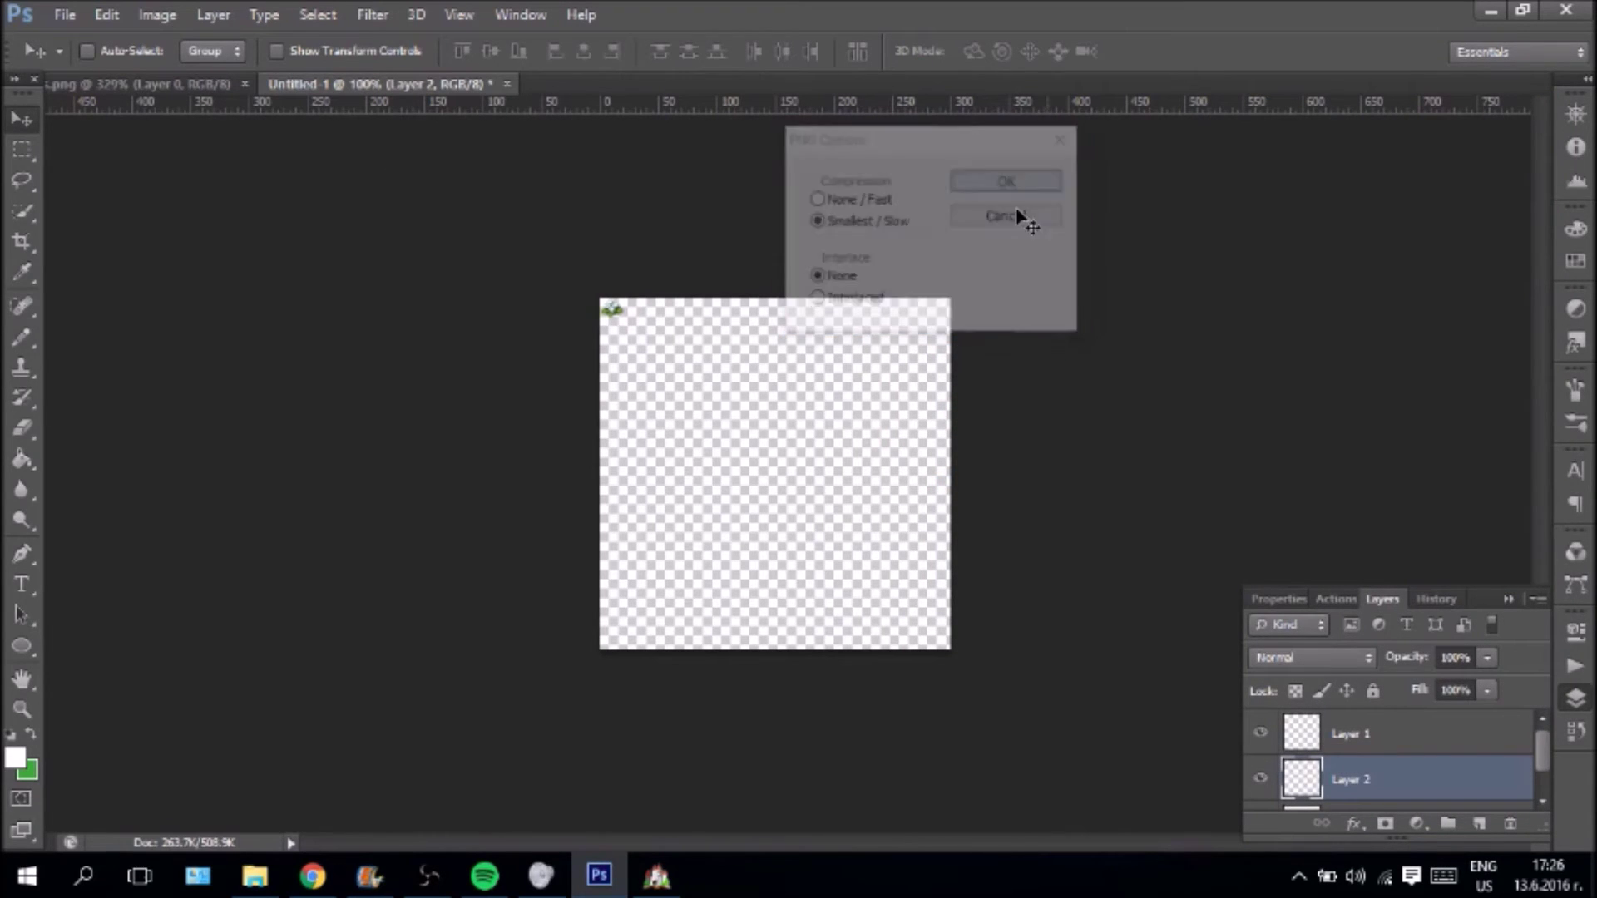
{"action": "left_click", "coordinate": [642, 890]}
- Pick the Joren sprite in the Graphic picker and confirm it for the plant event
{"action": "double_click", "coordinate": [382, 499]}
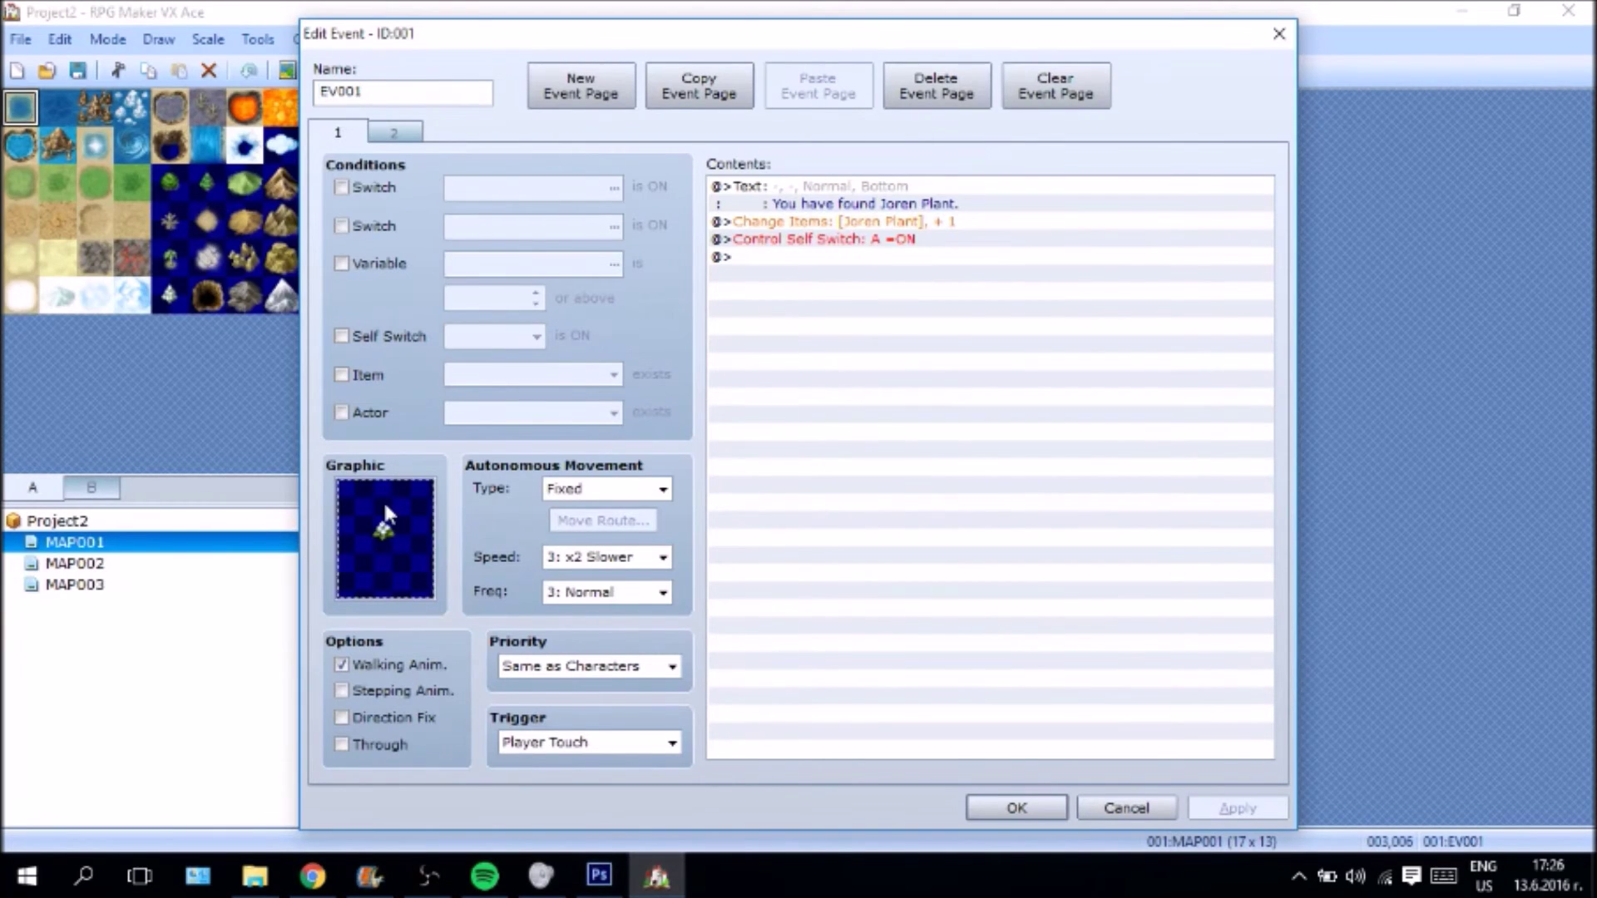
{"action": "key", "text": "Up"}
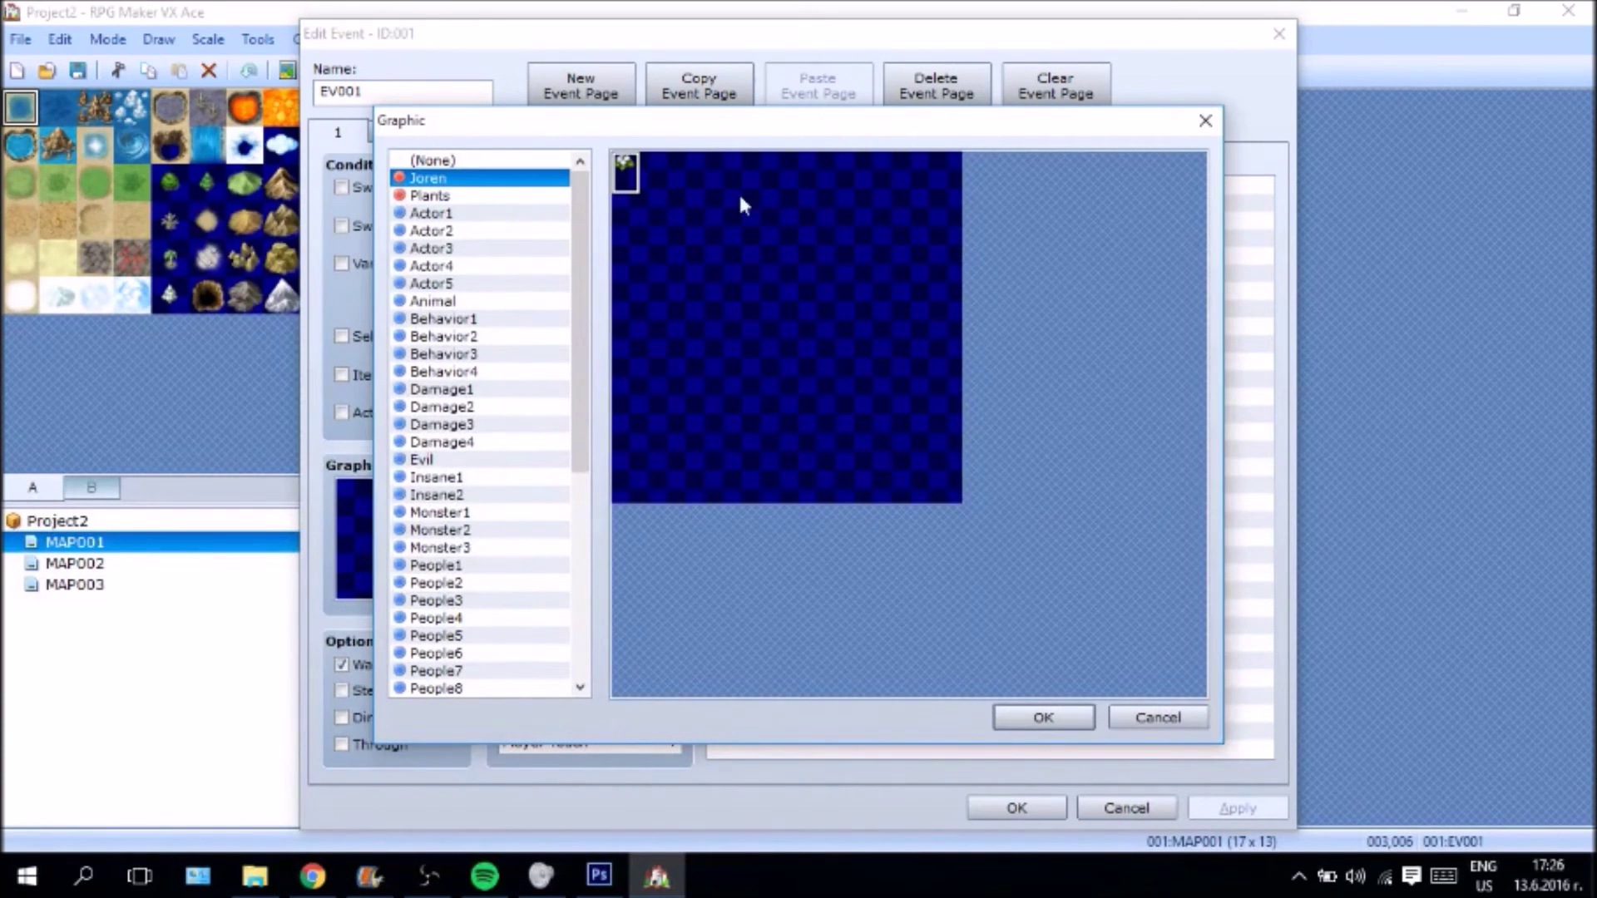
{"action": "double_click", "coordinate": [630, 170]}
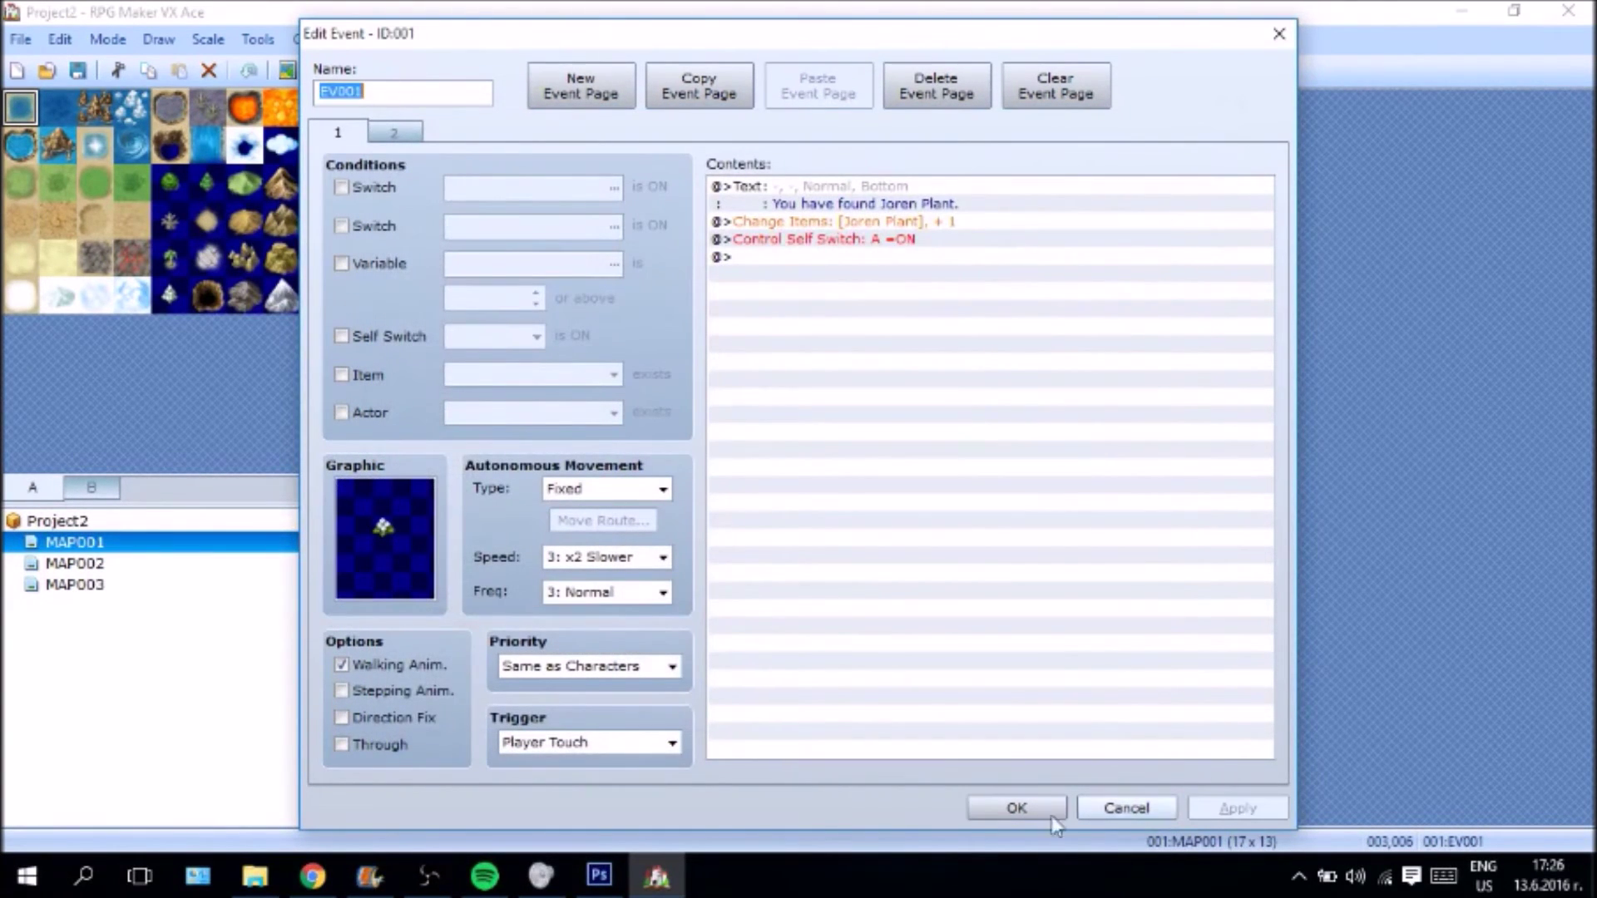
{"action": "double_click", "coordinate": [385, 532]}
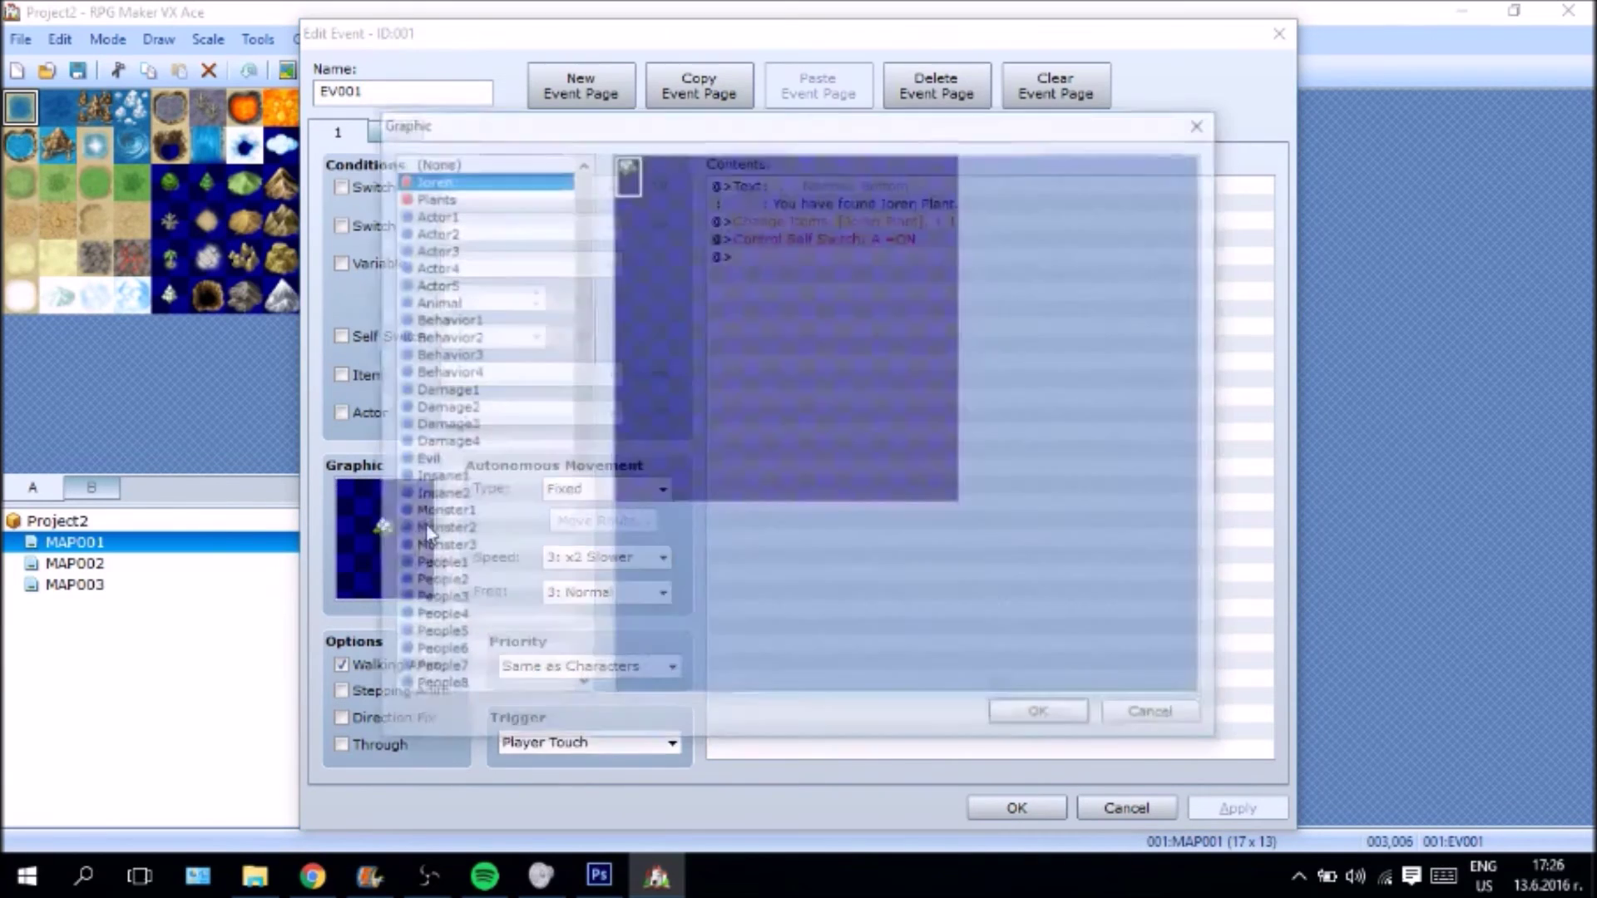
{"action": "left_click", "coordinate": [508, 185]}
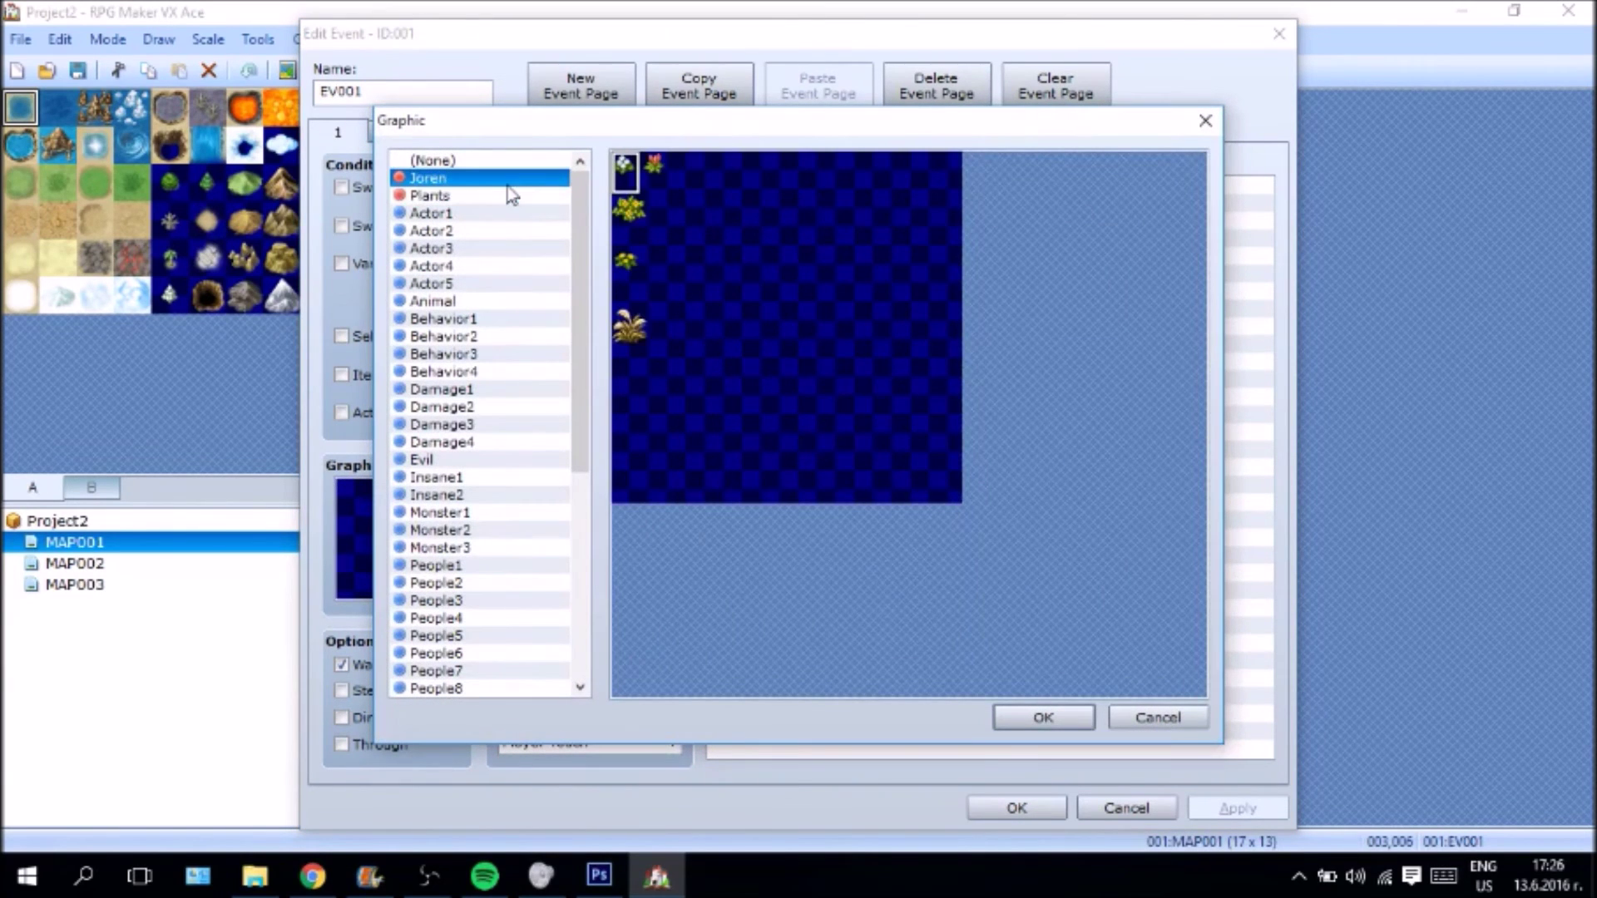
{"action": "left_click", "coordinate": [1038, 721]}
- Playtest the map, walk the hero onto the plant and dismiss the found message
{"action": "left_click", "coordinate": [1019, 808]}
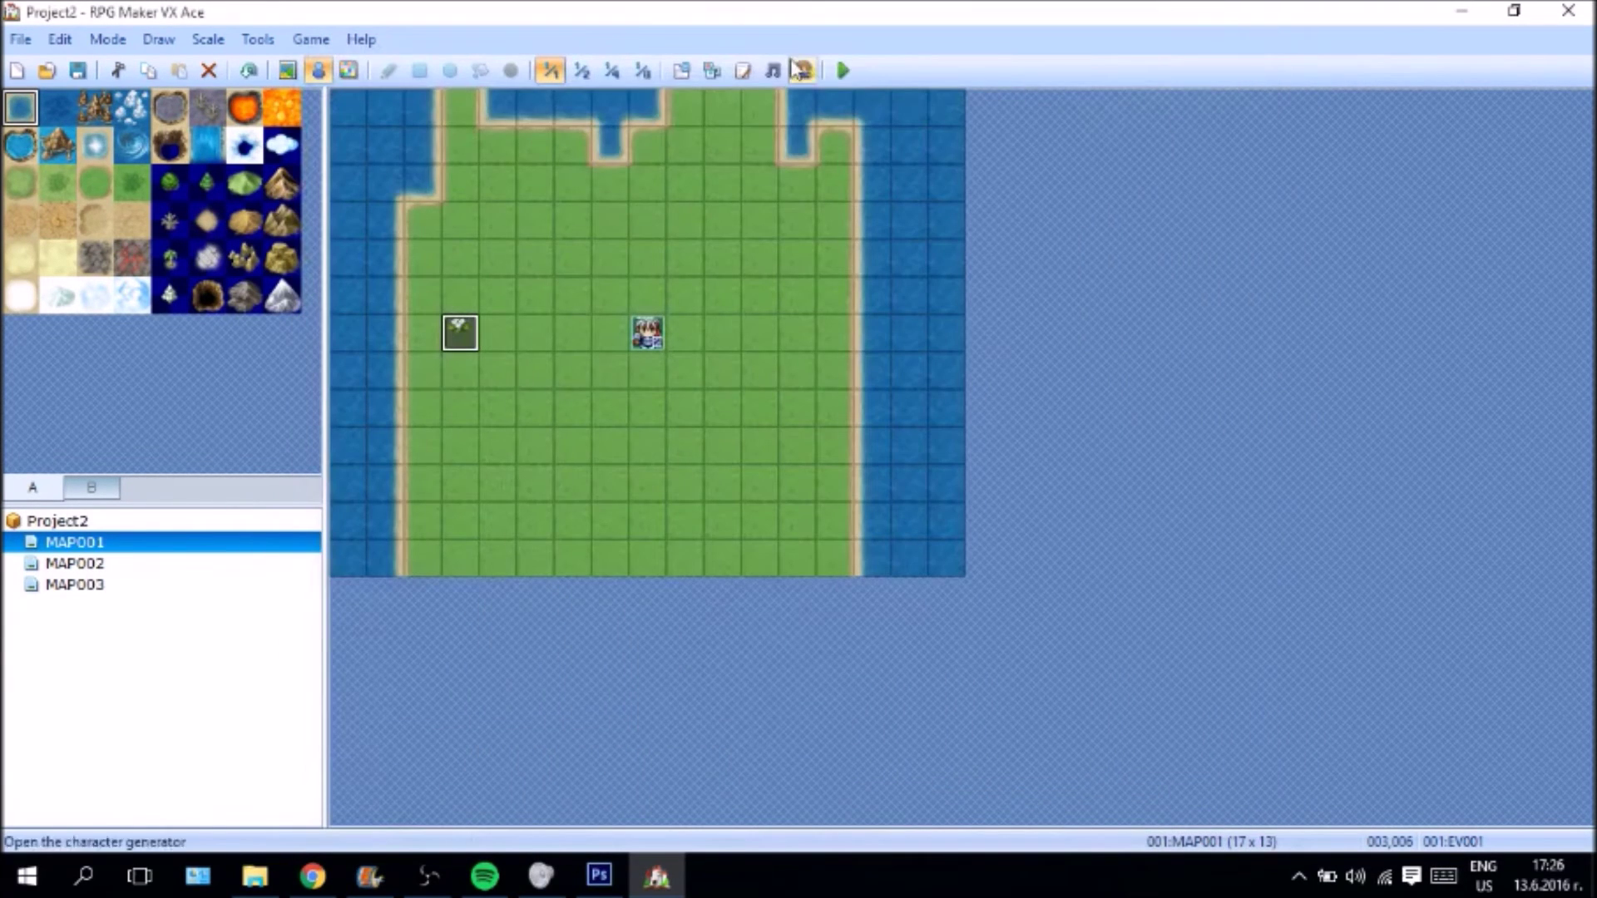
{"action": "left_click", "coordinate": [840, 71]}
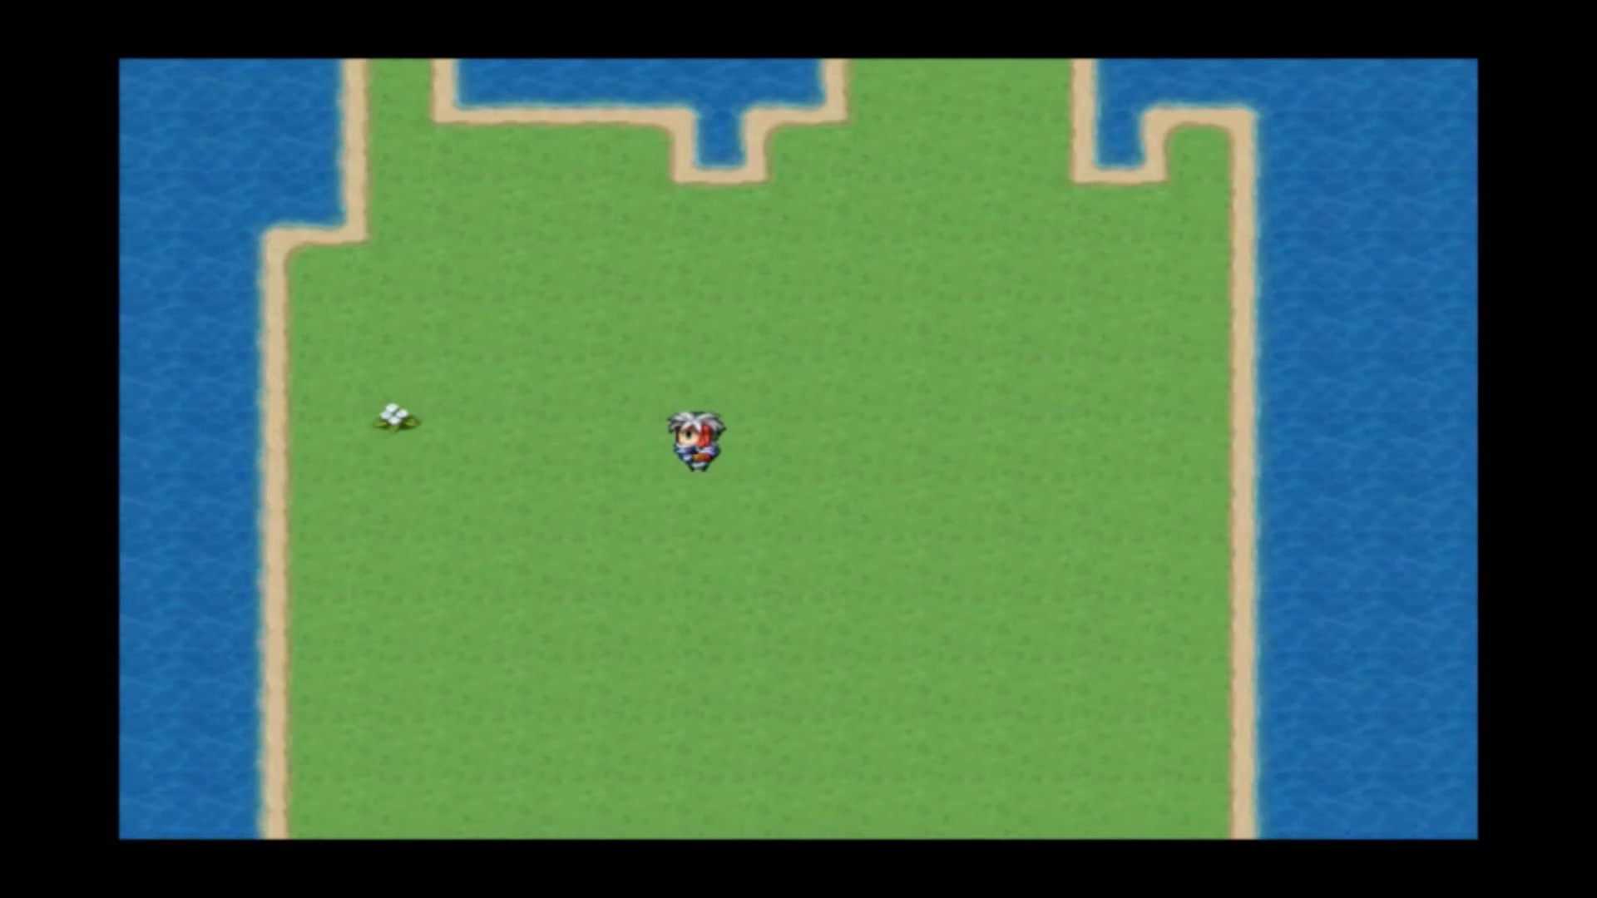
{"action": "key", "text": "Left"}
{"action": "key", "text": "Up"}
{"action": "key", "text": "Left"}
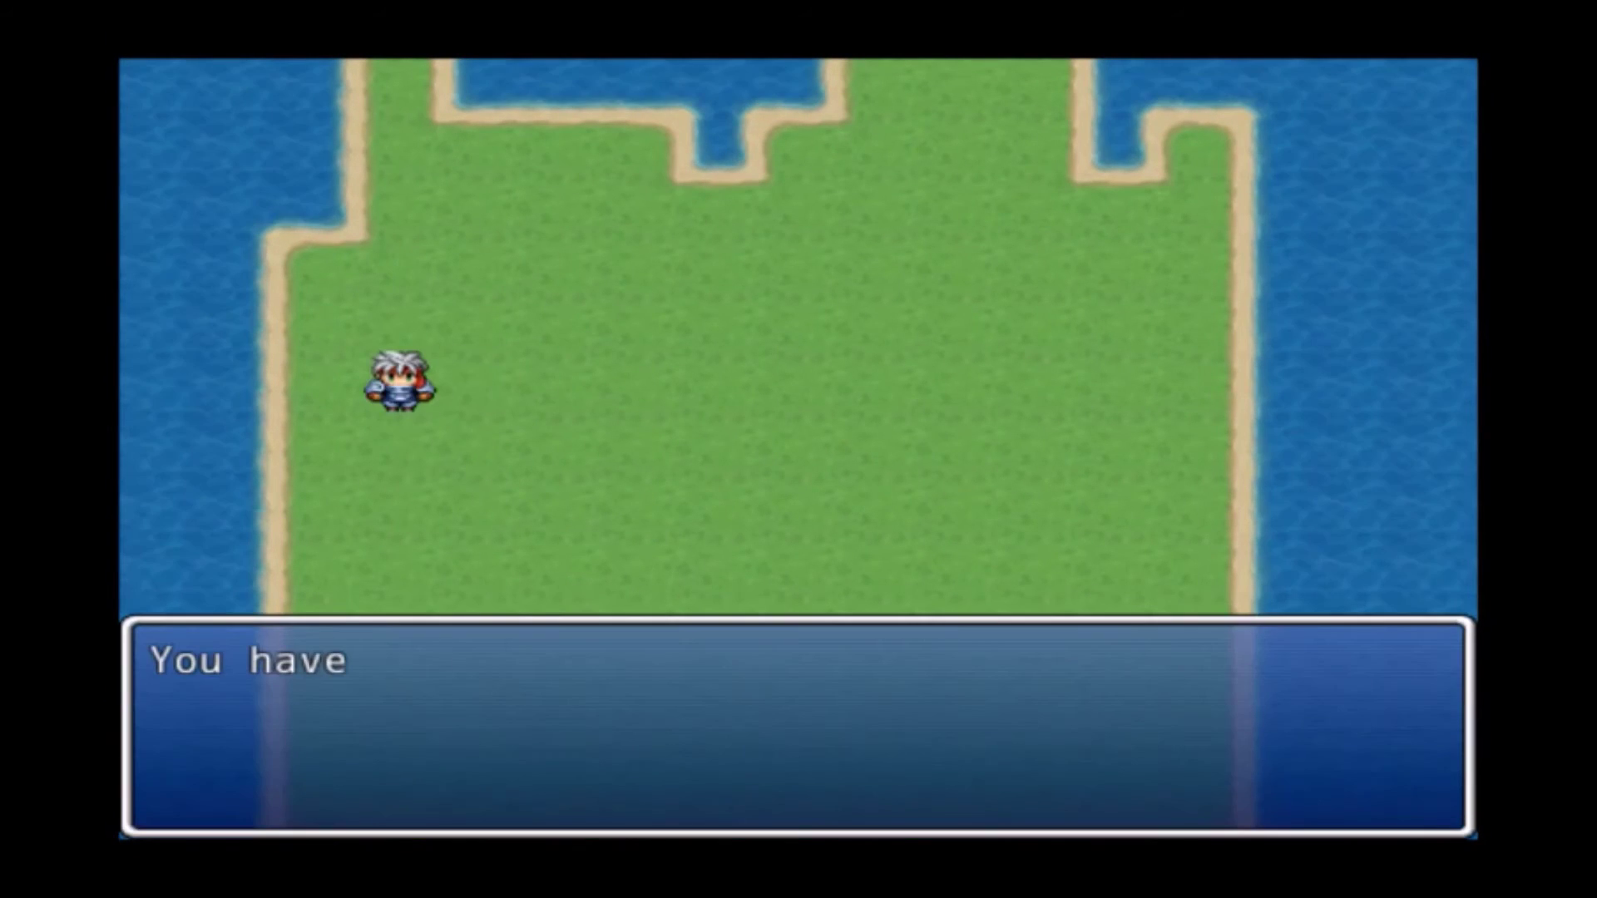
{"action": "key", "text": "Return"}
- Walk the hero around the island after the plant vanishes
{"action": "key", "text": "Right"}
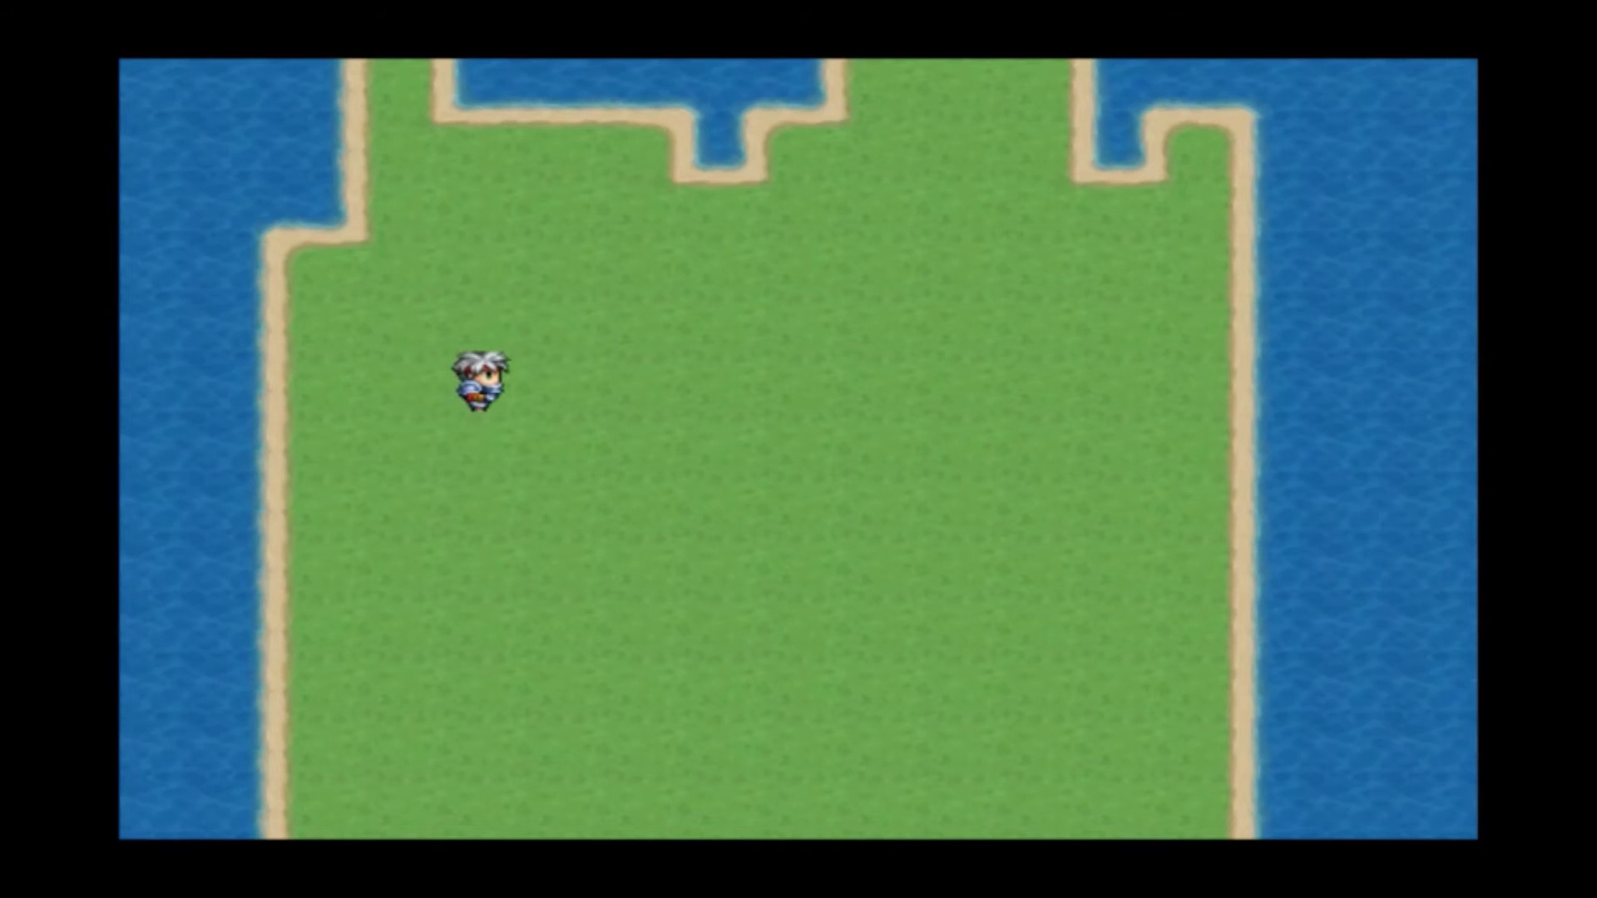
{"action": "key", "text": "Down"}
{"action": "key", "text": "Up"}
{"action": "key", "text": "Right"}
{"action": "key", "text": "Down"}
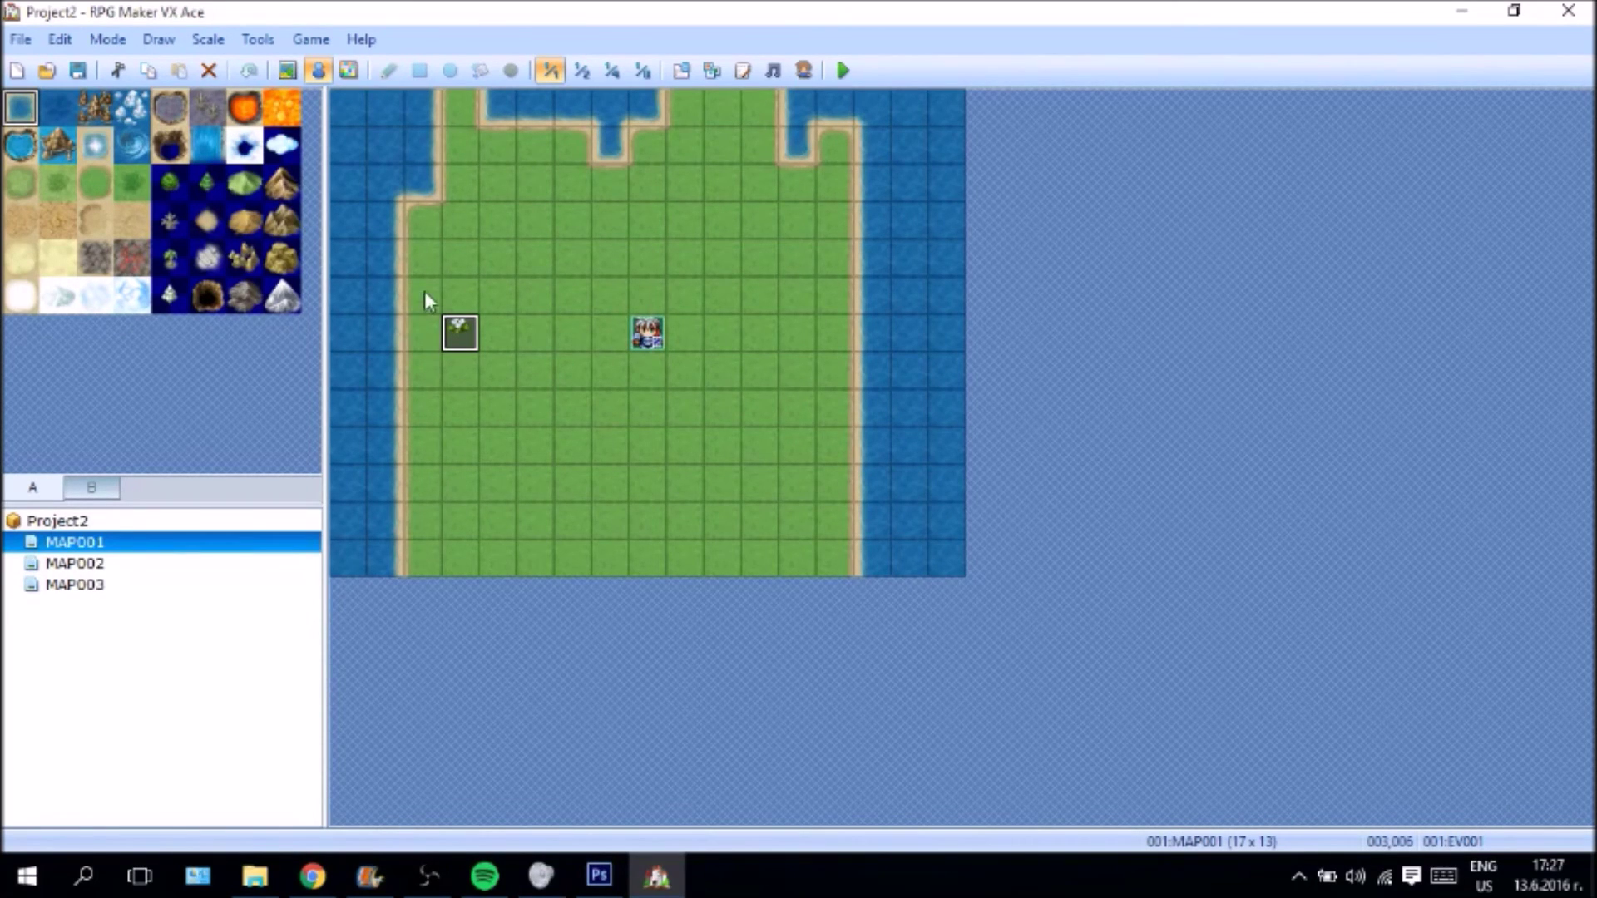
- Open the plant event and review page 2's Erase Event command
{"action": "right_click", "coordinate": [457, 343]}
{"action": "left_click", "coordinate": [512, 353]}
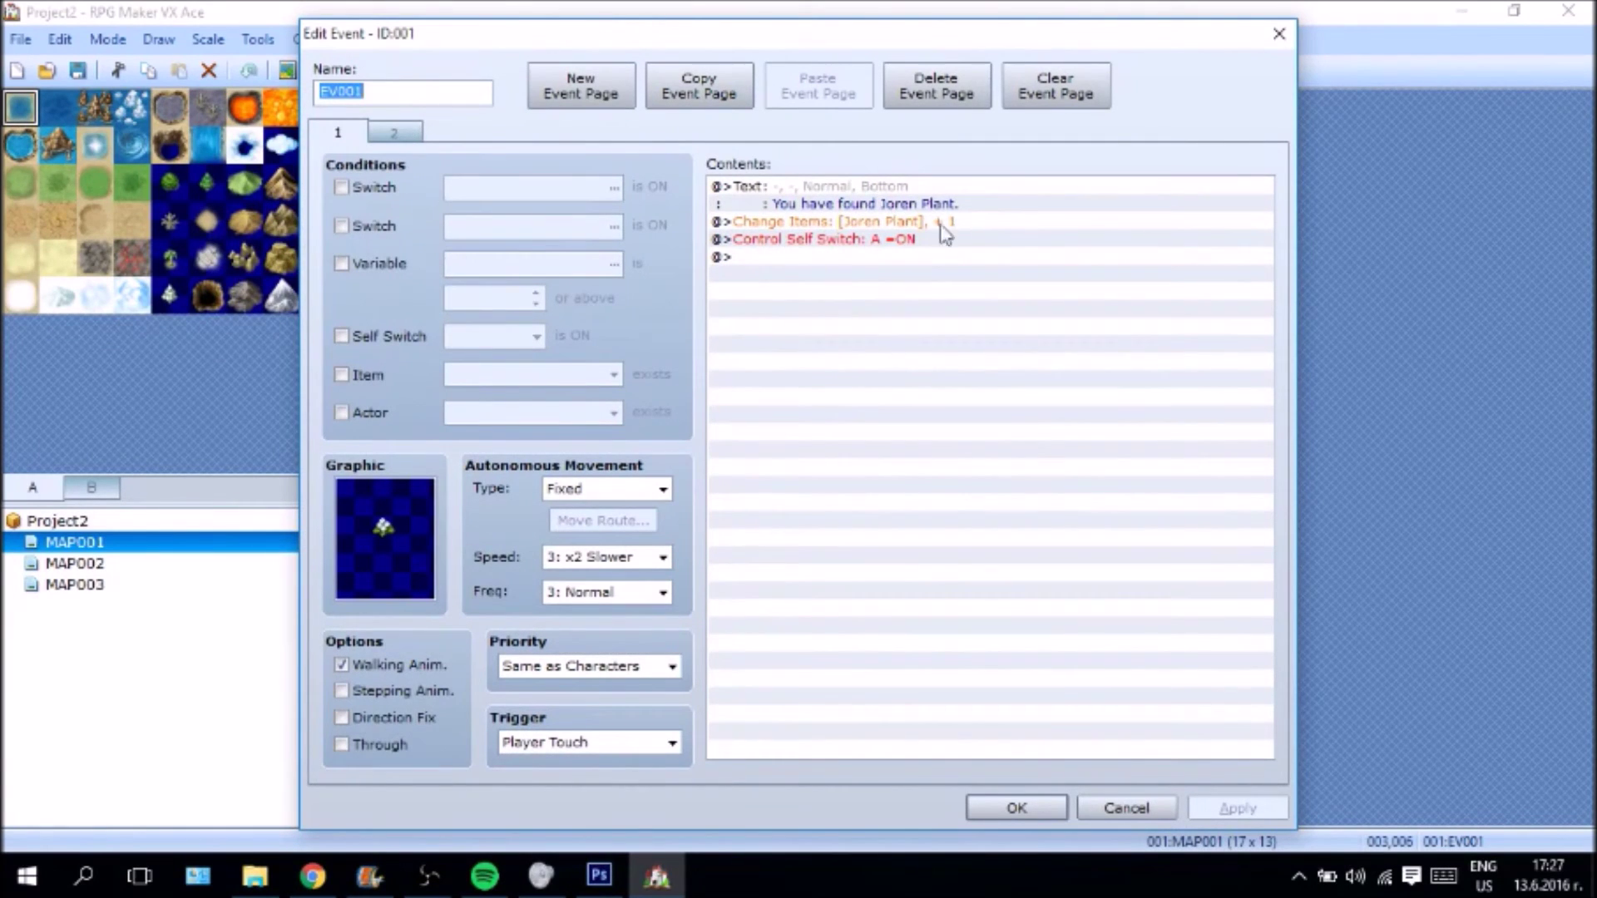
{"action": "left_click", "coordinate": [388, 134]}
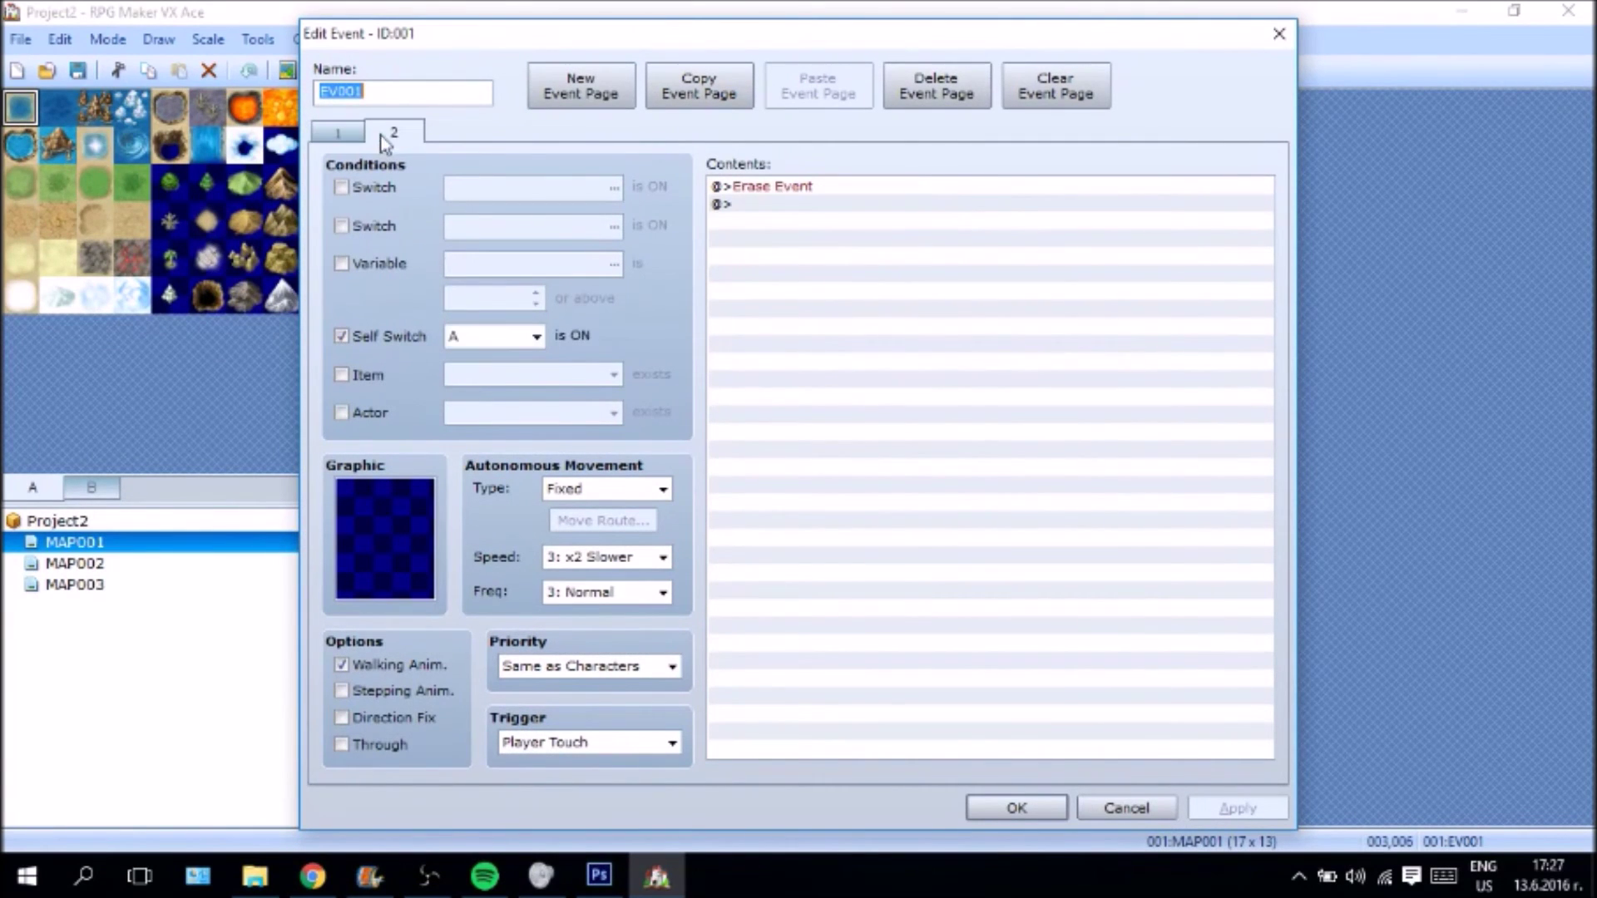
{"action": "left_click", "coordinate": [753, 191]}
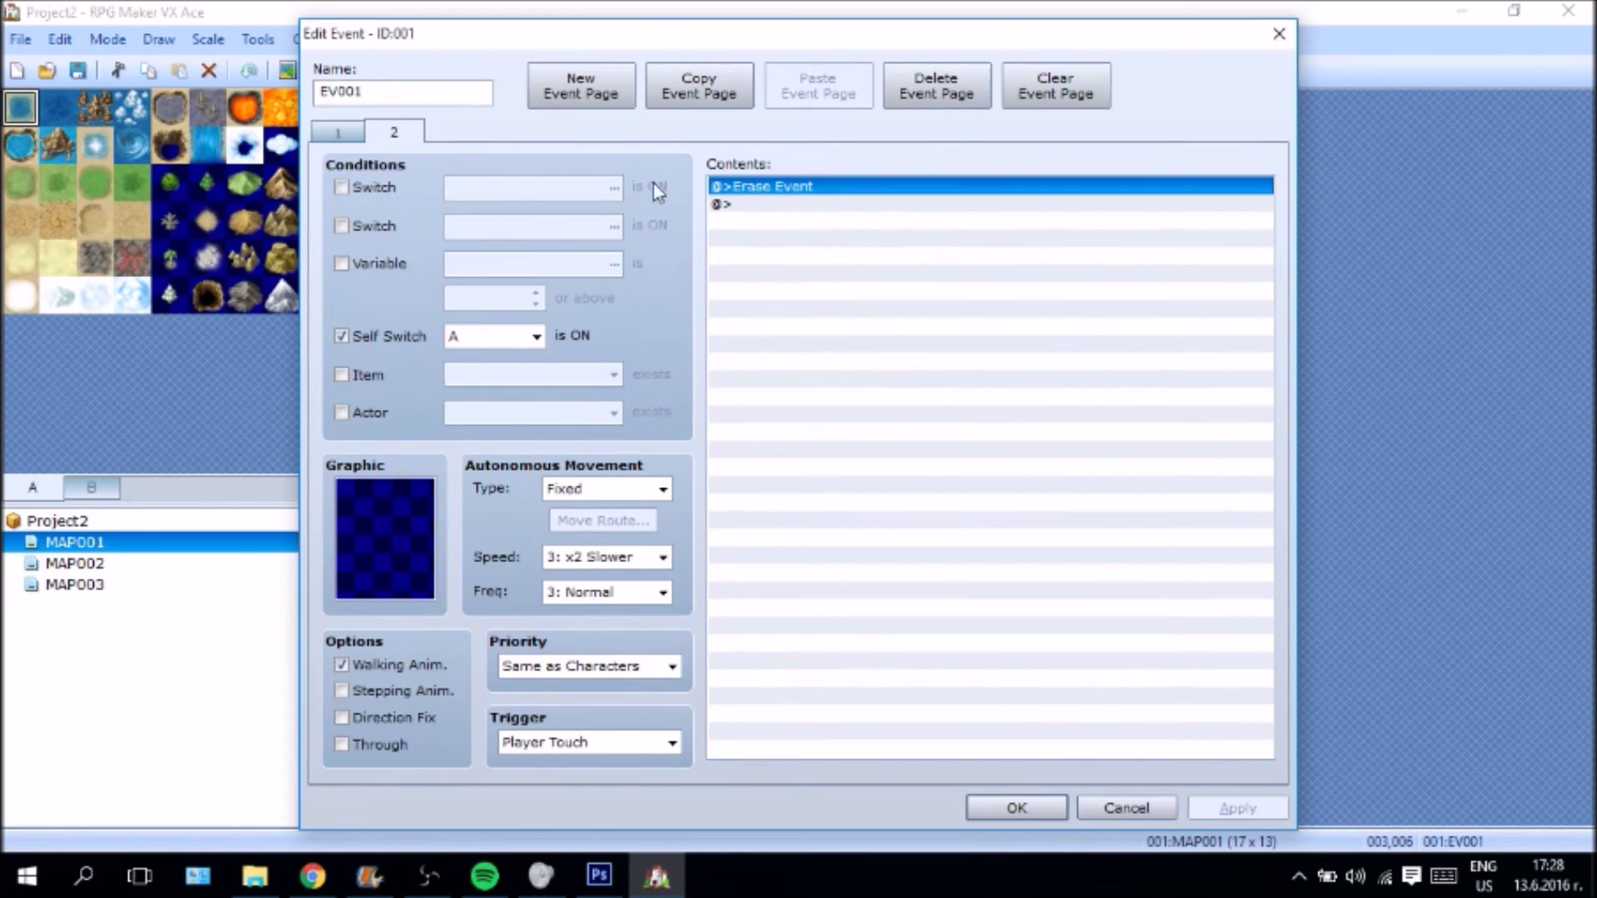
- Add a third page with Parallel Process trigger, Below Characters priority and Self Switch A
{"action": "left_click", "coordinate": [553, 93]}
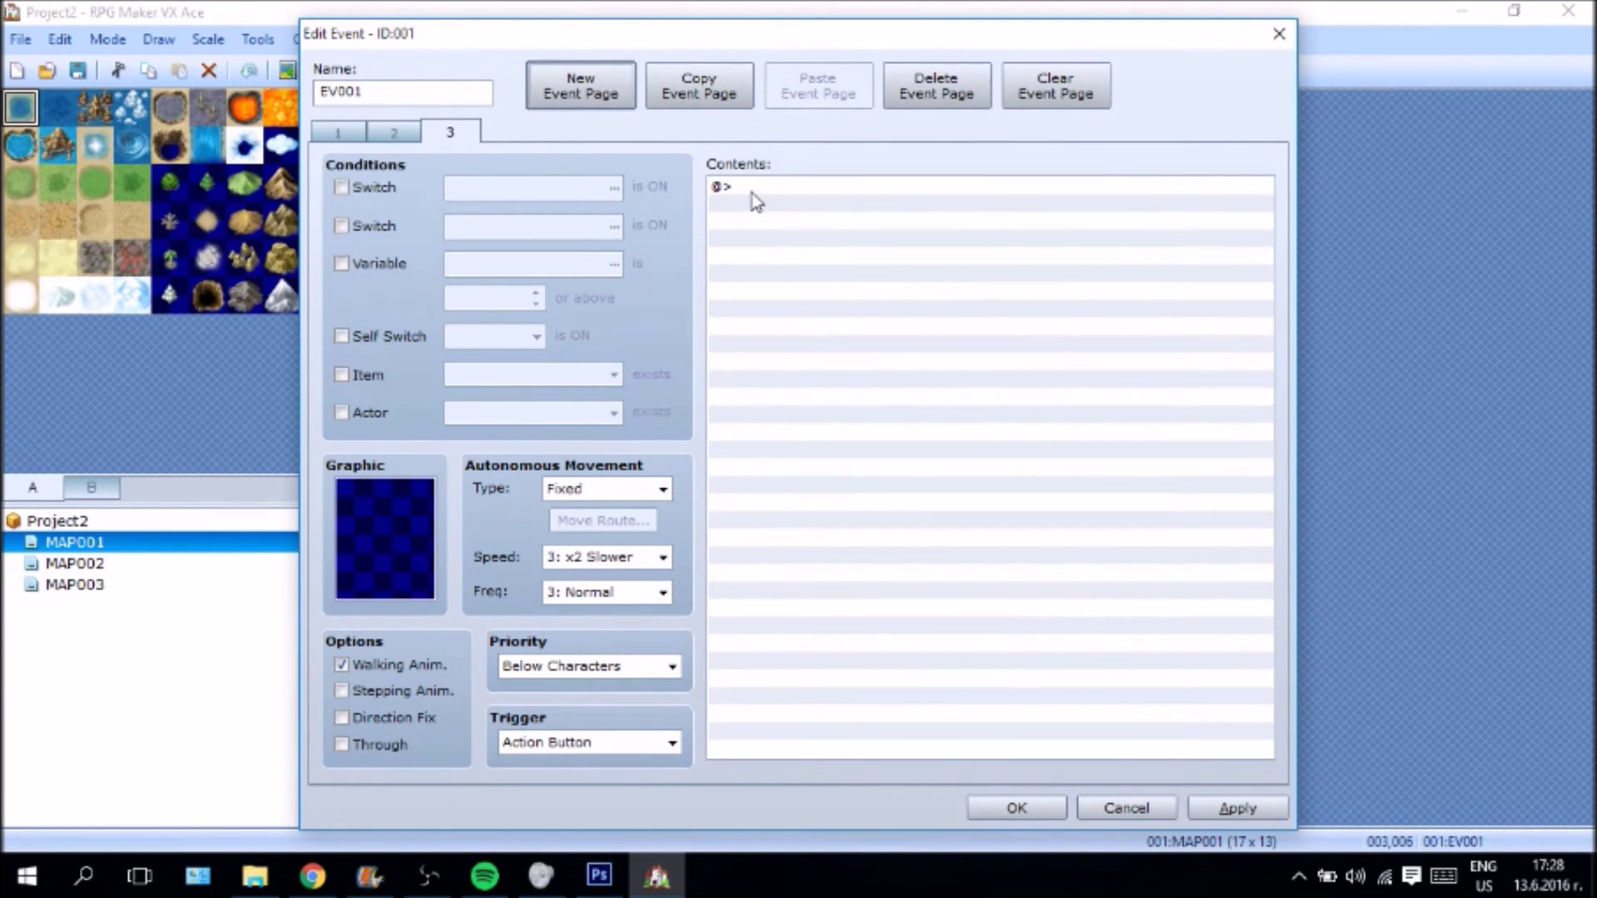
{"action": "left_click", "coordinate": [549, 669]}
{"action": "left_click", "coordinate": [541, 703]}
{"action": "left_click", "coordinate": [595, 743]}
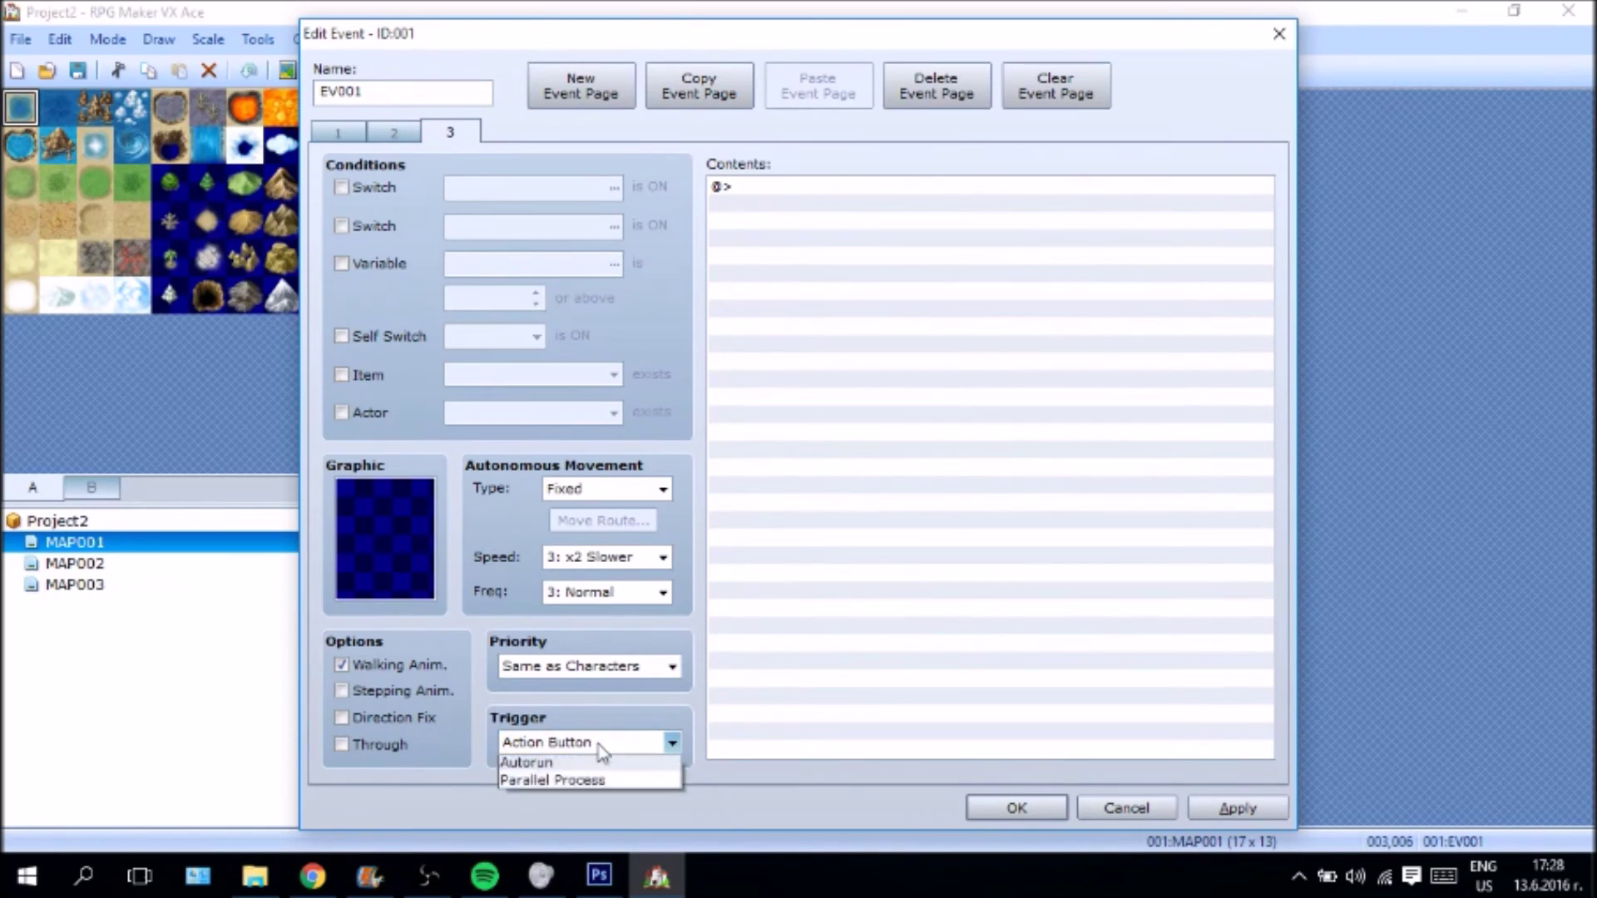
{"action": "left_click", "coordinate": [552, 836]}
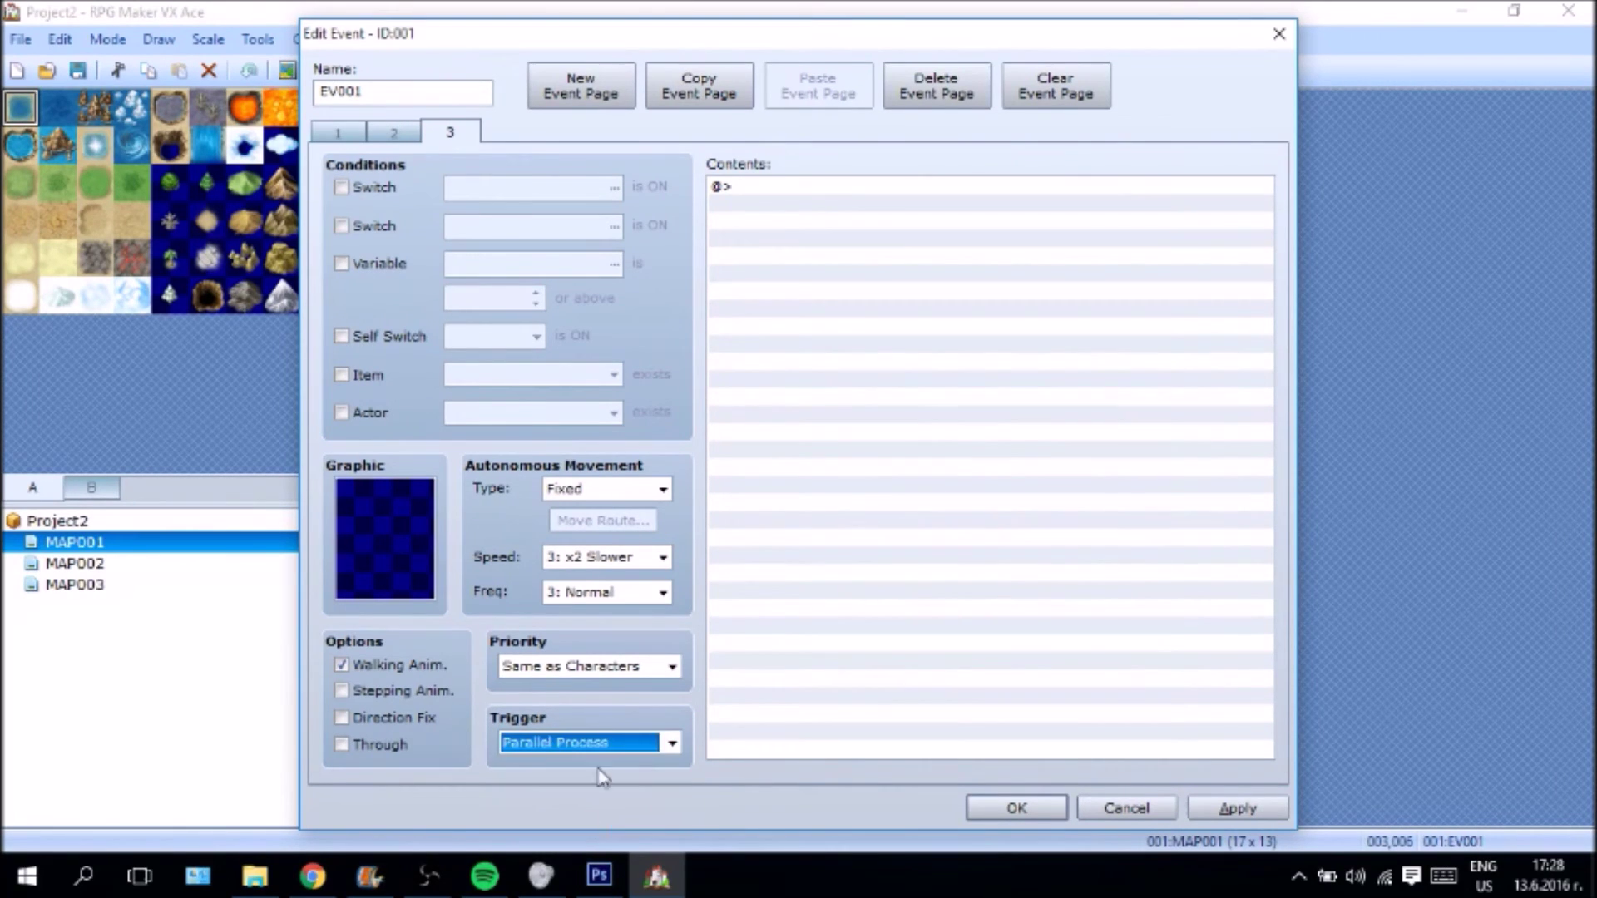
{"action": "left_click", "coordinate": [595, 667]}
{"action": "left_click", "coordinate": [596, 687]}
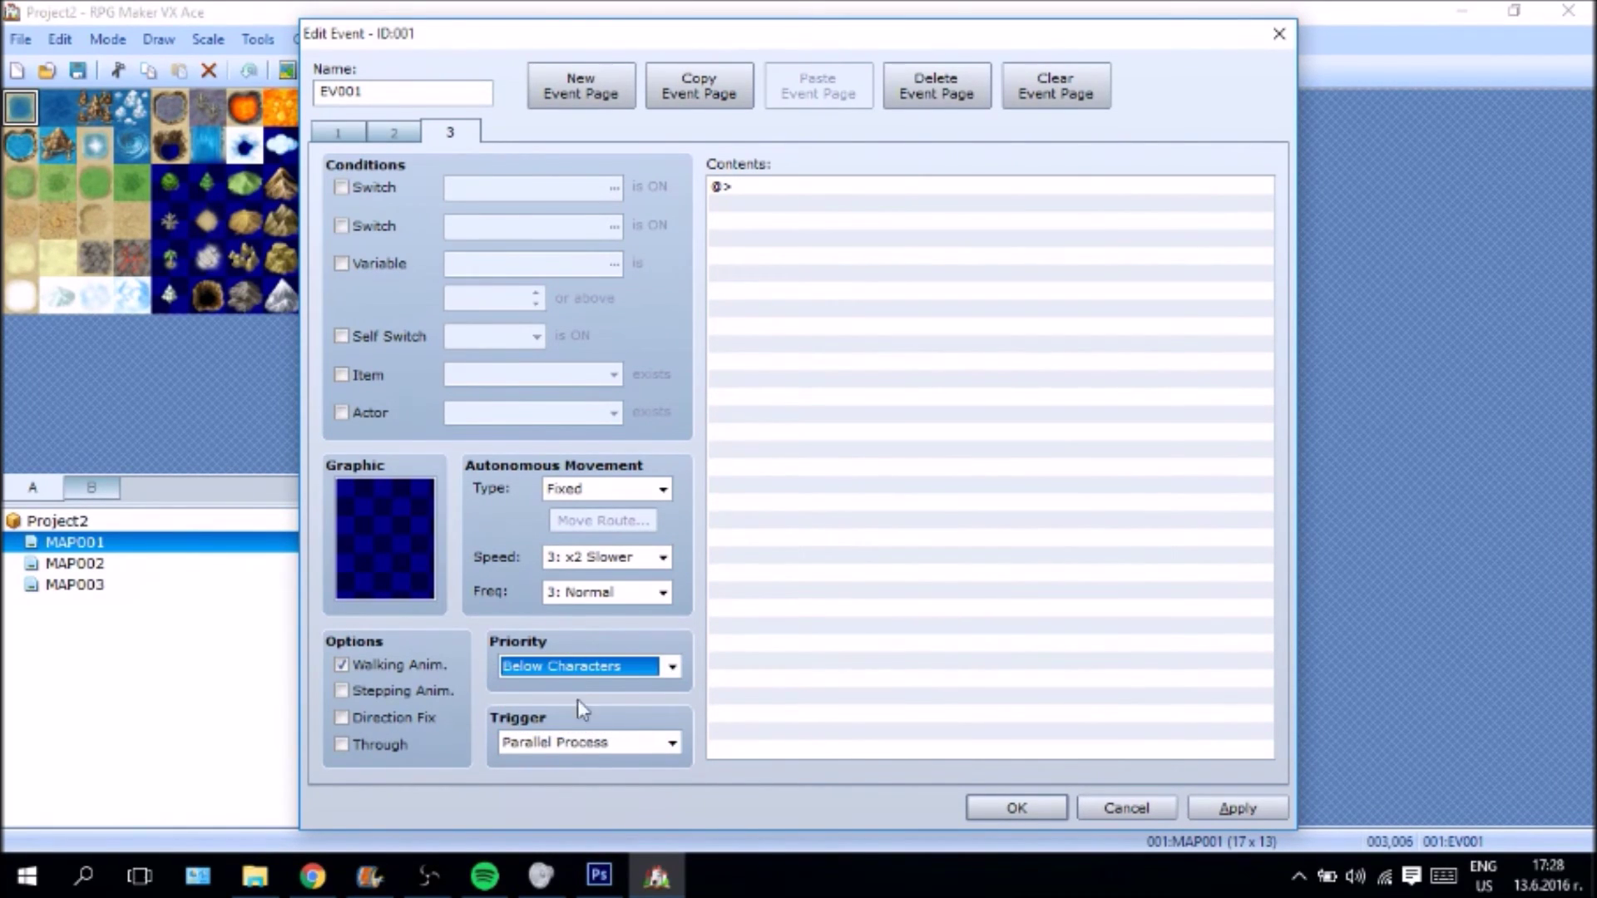
{"action": "left_click", "coordinate": [560, 743]}
{"action": "left_click", "coordinate": [561, 741]}
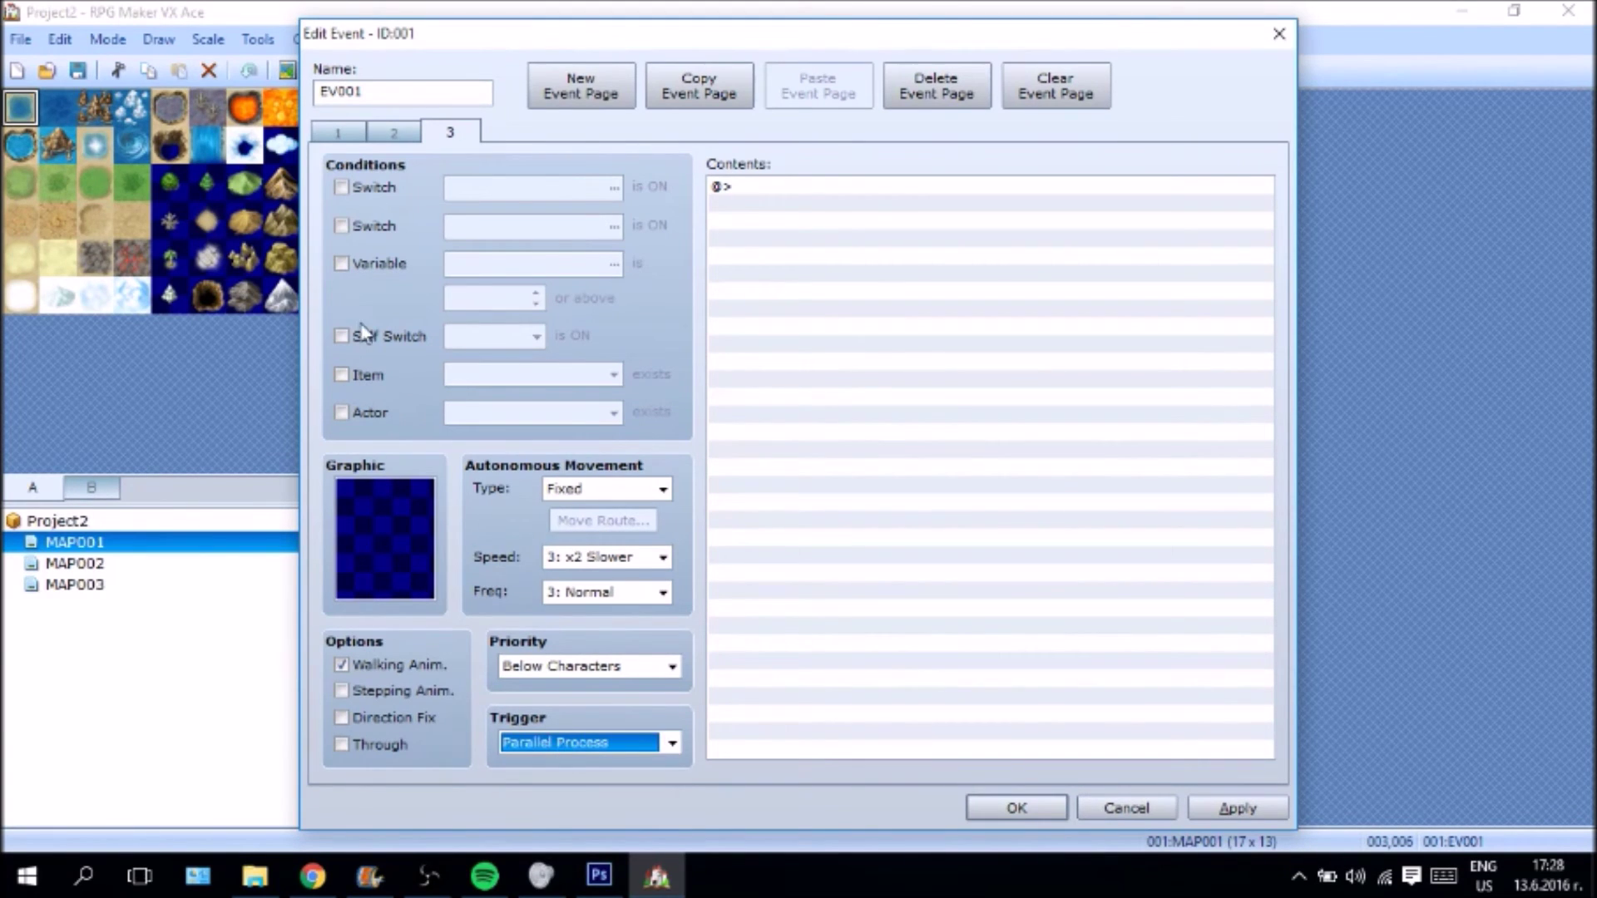
{"action": "left_click", "coordinate": [388, 337]}
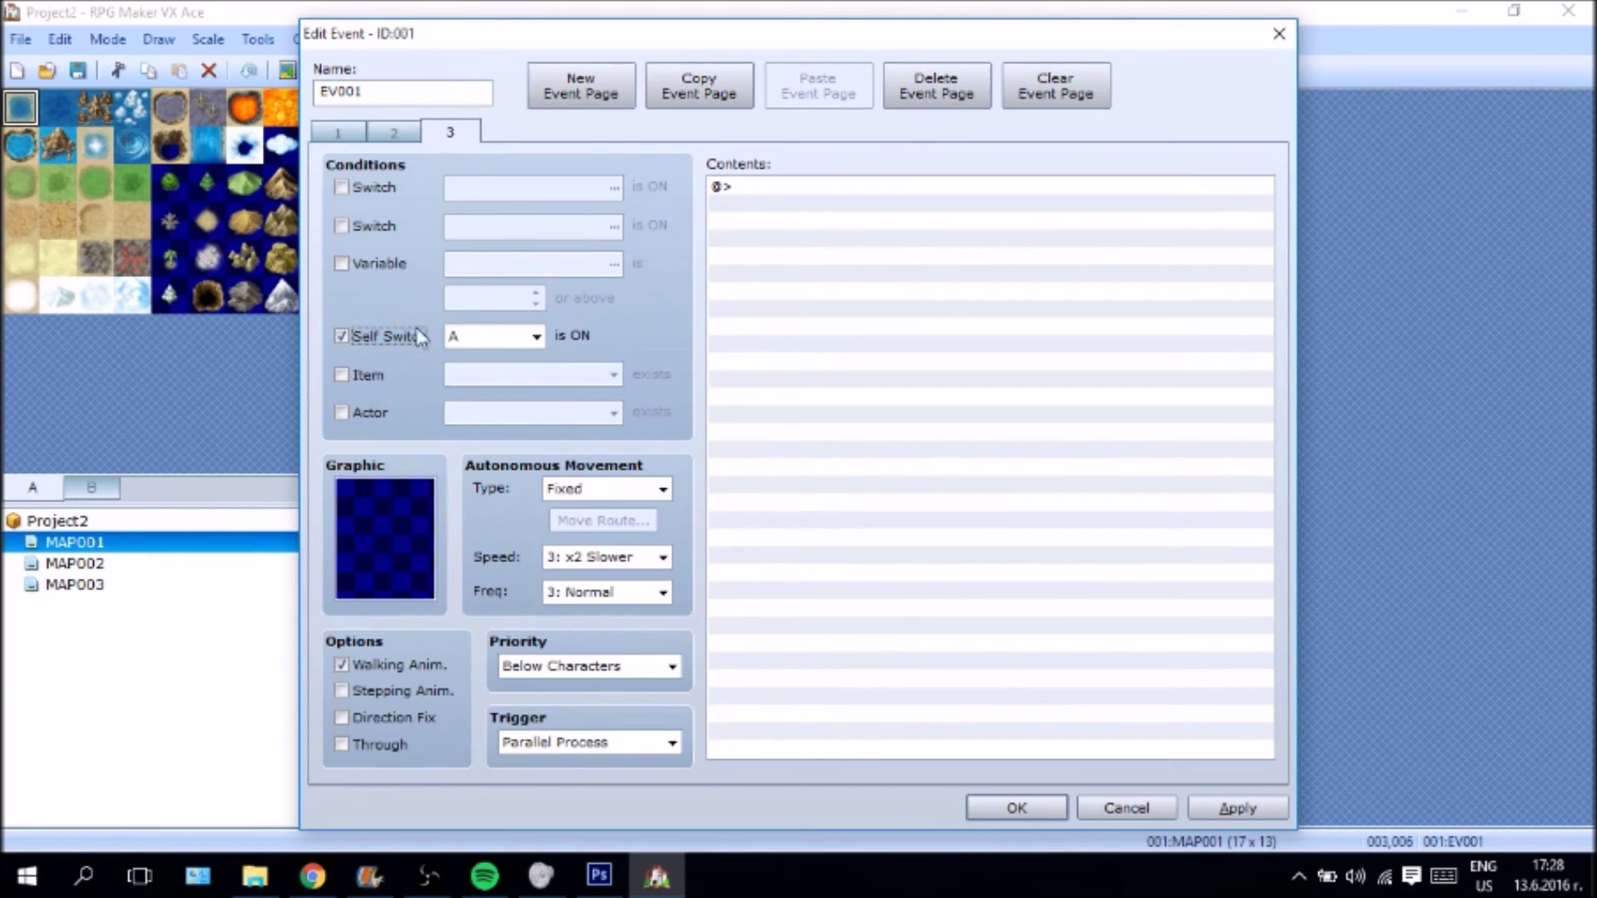
- Add a Wait of 300 frames as page 3's first command
{"action": "double_click", "coordinate": [720, 186]}
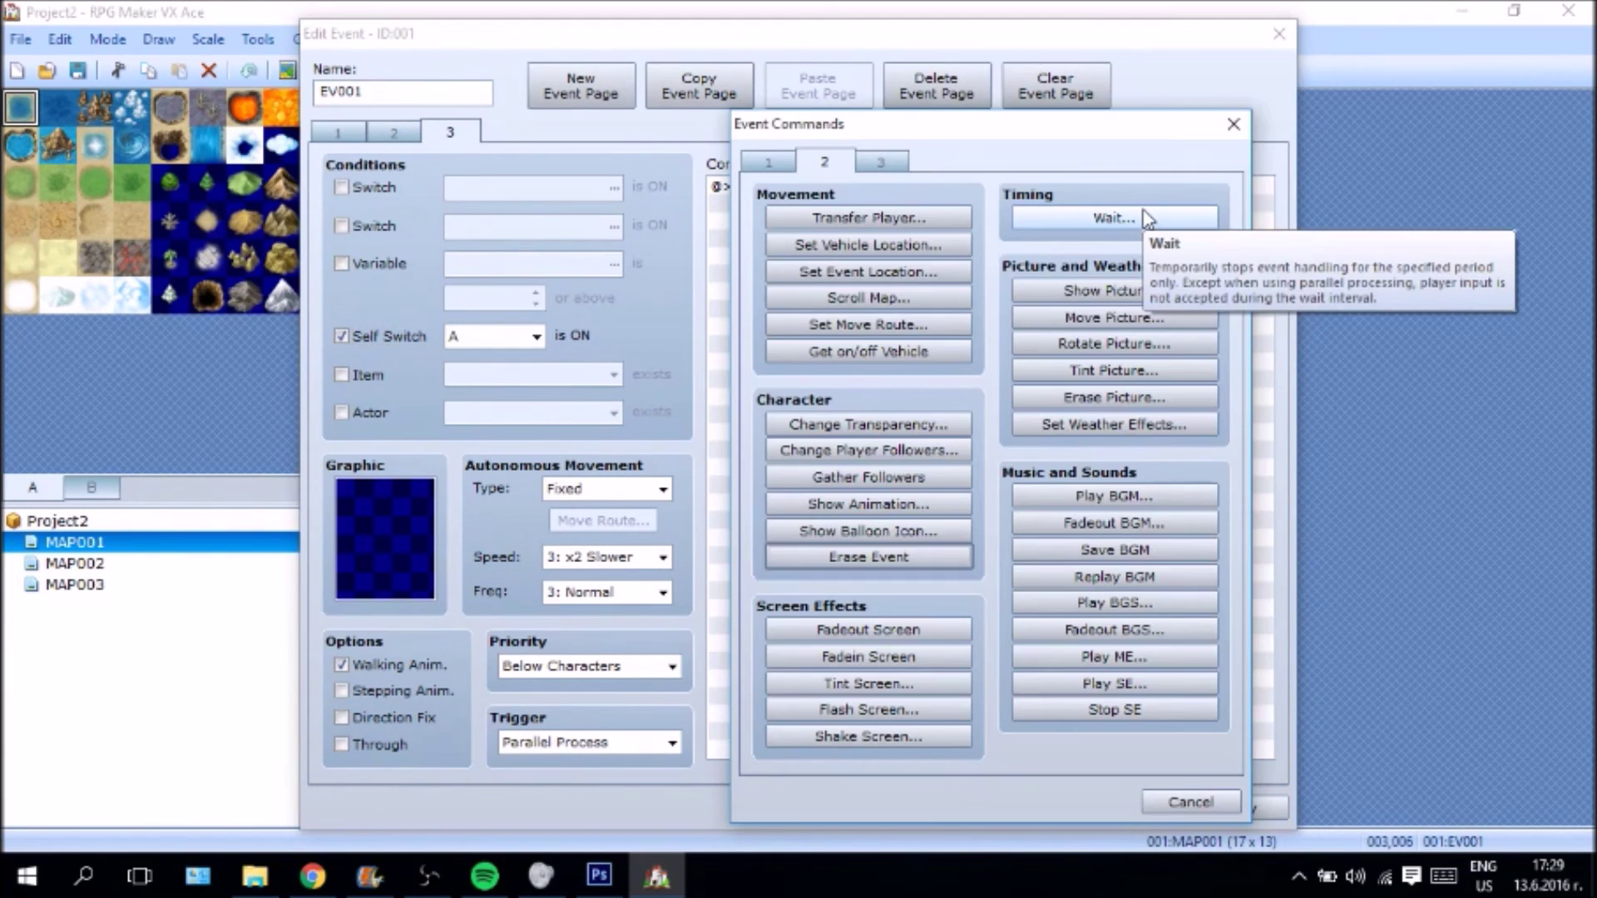
{"action": "left_click", "coordinate": [1233, 126]}
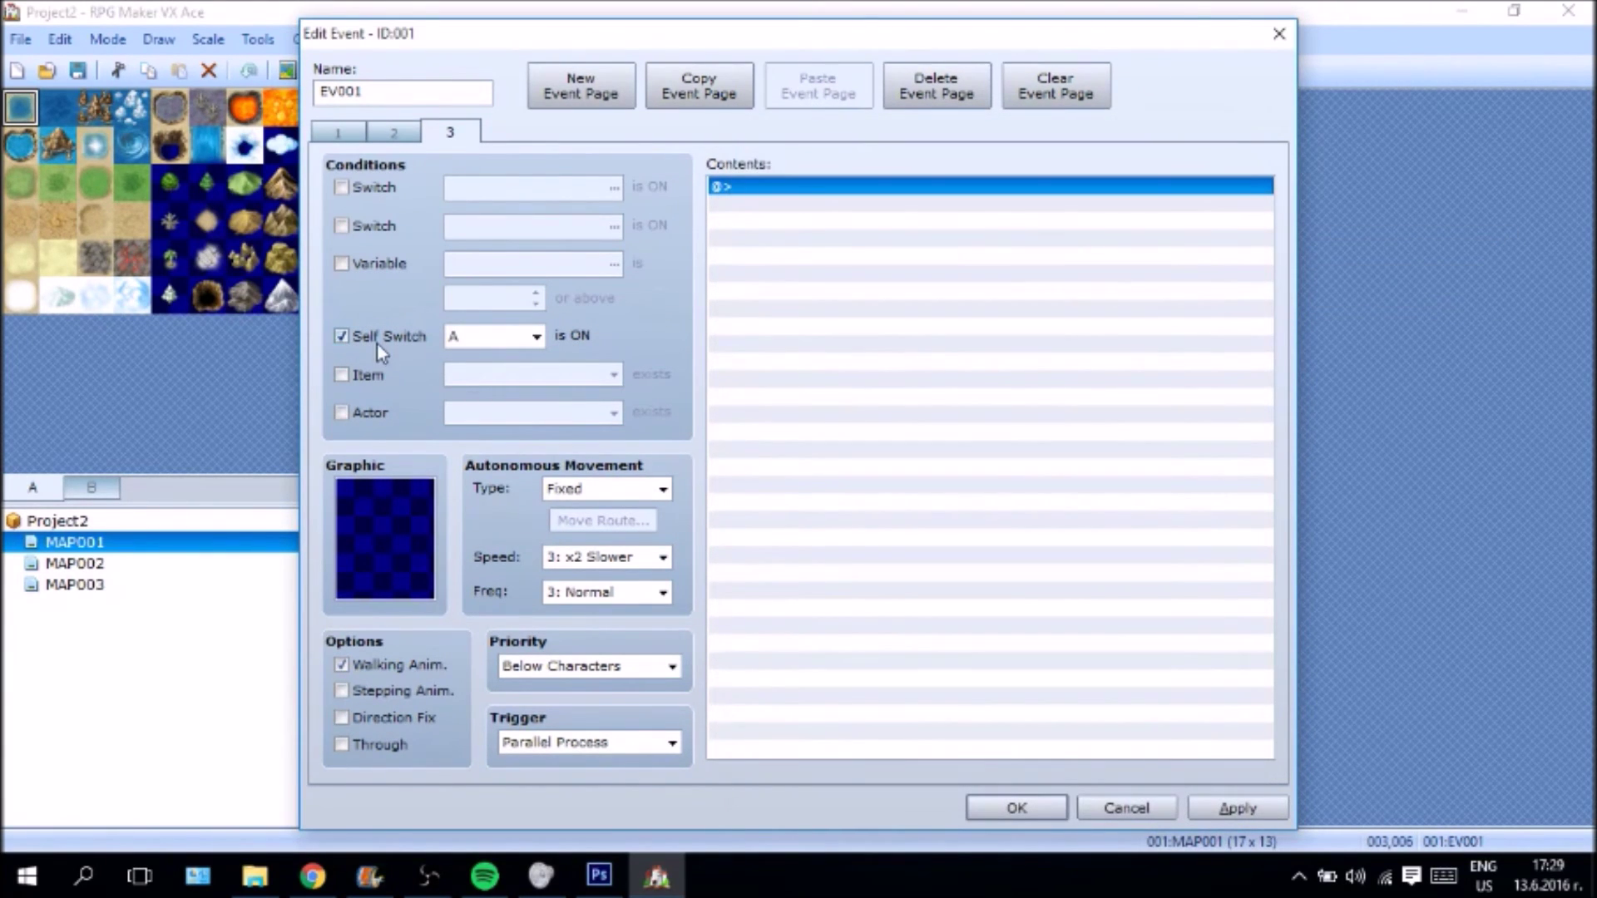
{"action": "mouse_move", "coordinate": [400, 334]}
{"action": "double_click", "coordinate": [802, 193]}
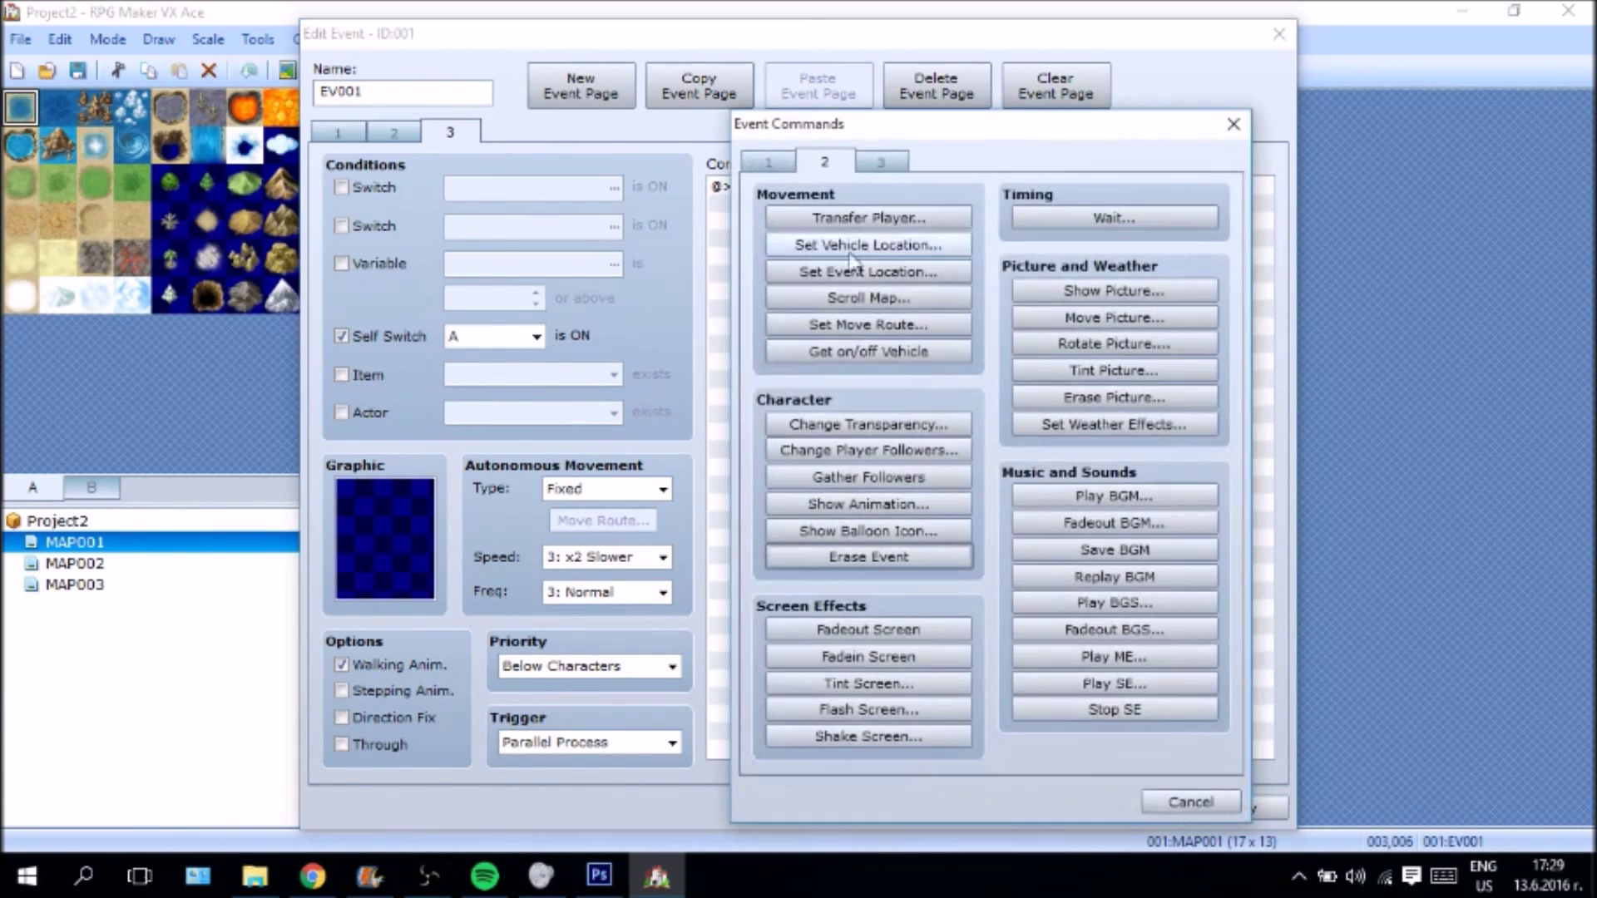
{"action": "left_click", "coordinate": [1113, 218]}
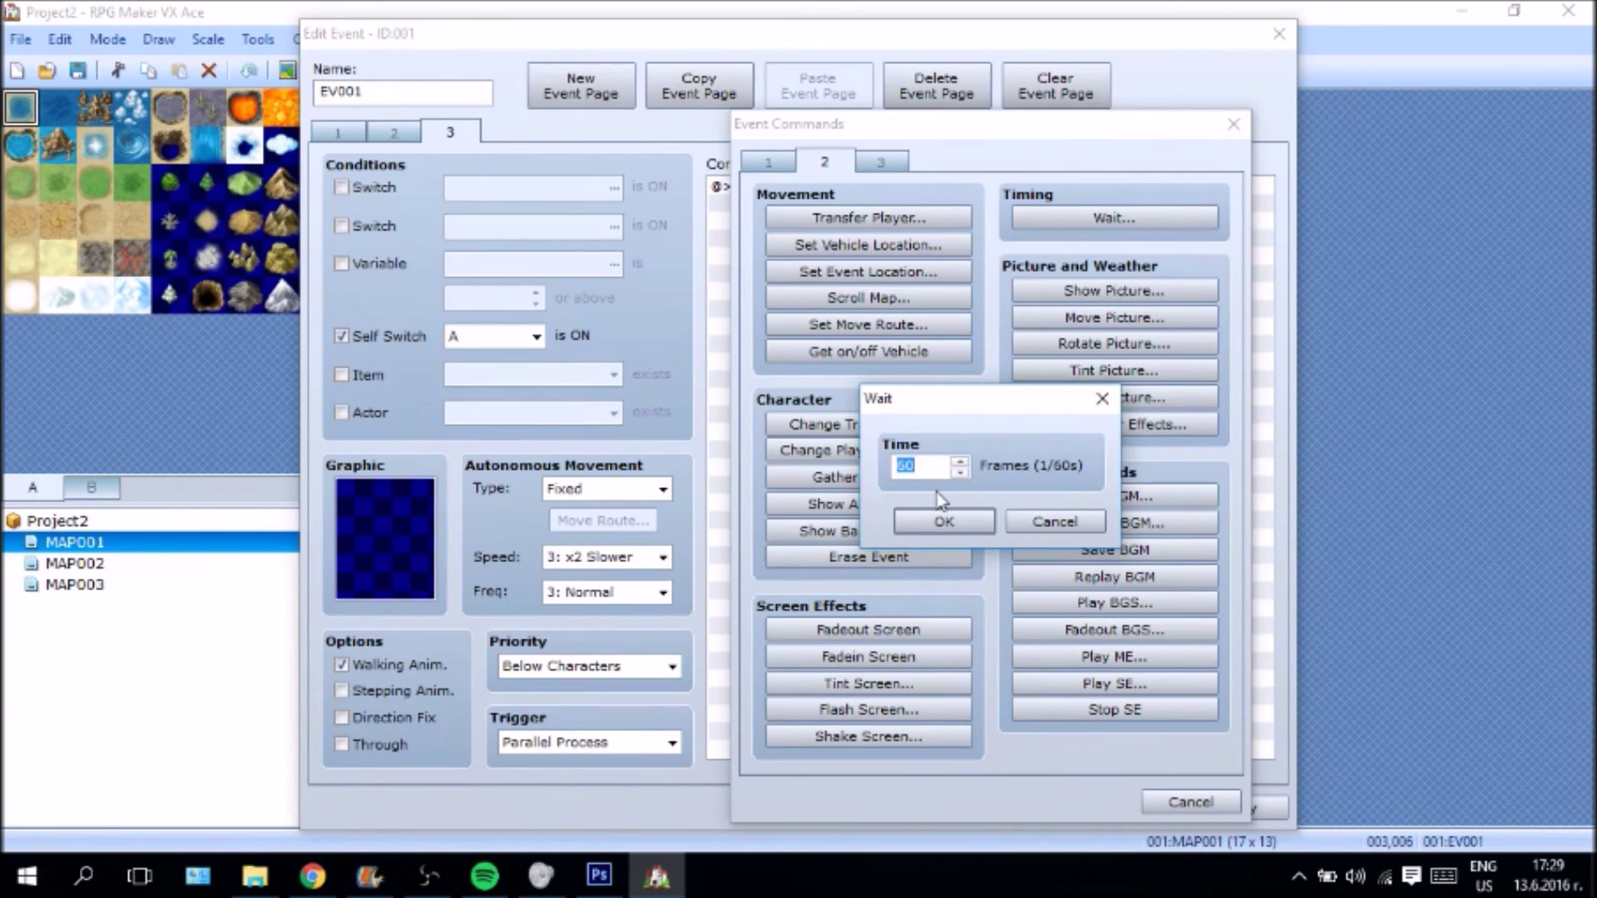
{"action": "type", "text": "300"}
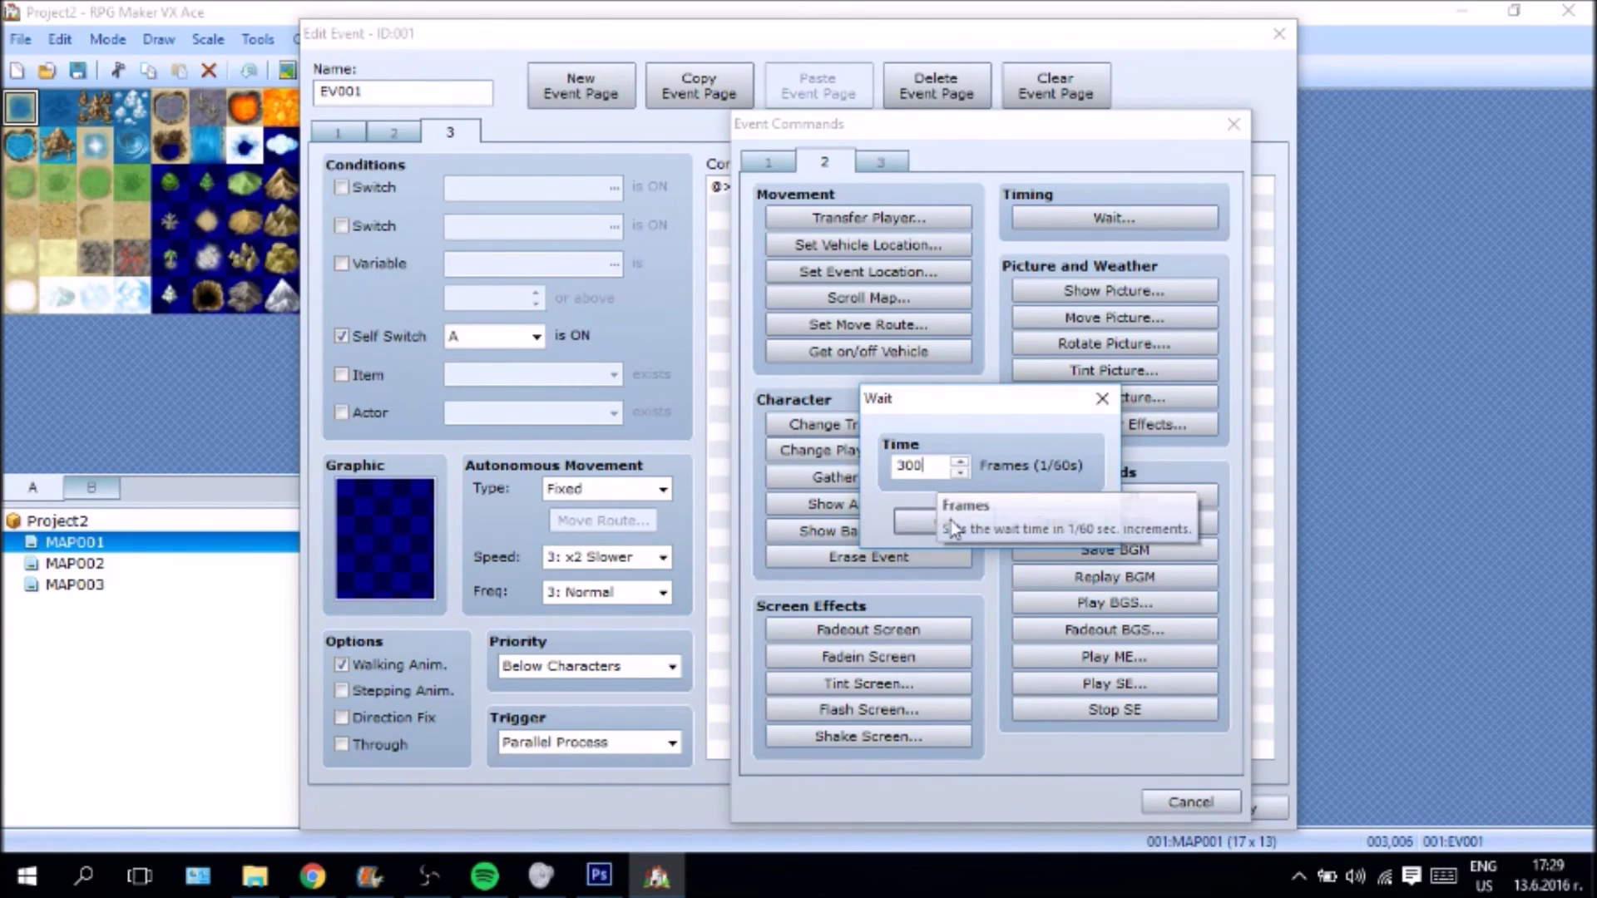
{"action": "left_click", "coordinate": [945, 522]}
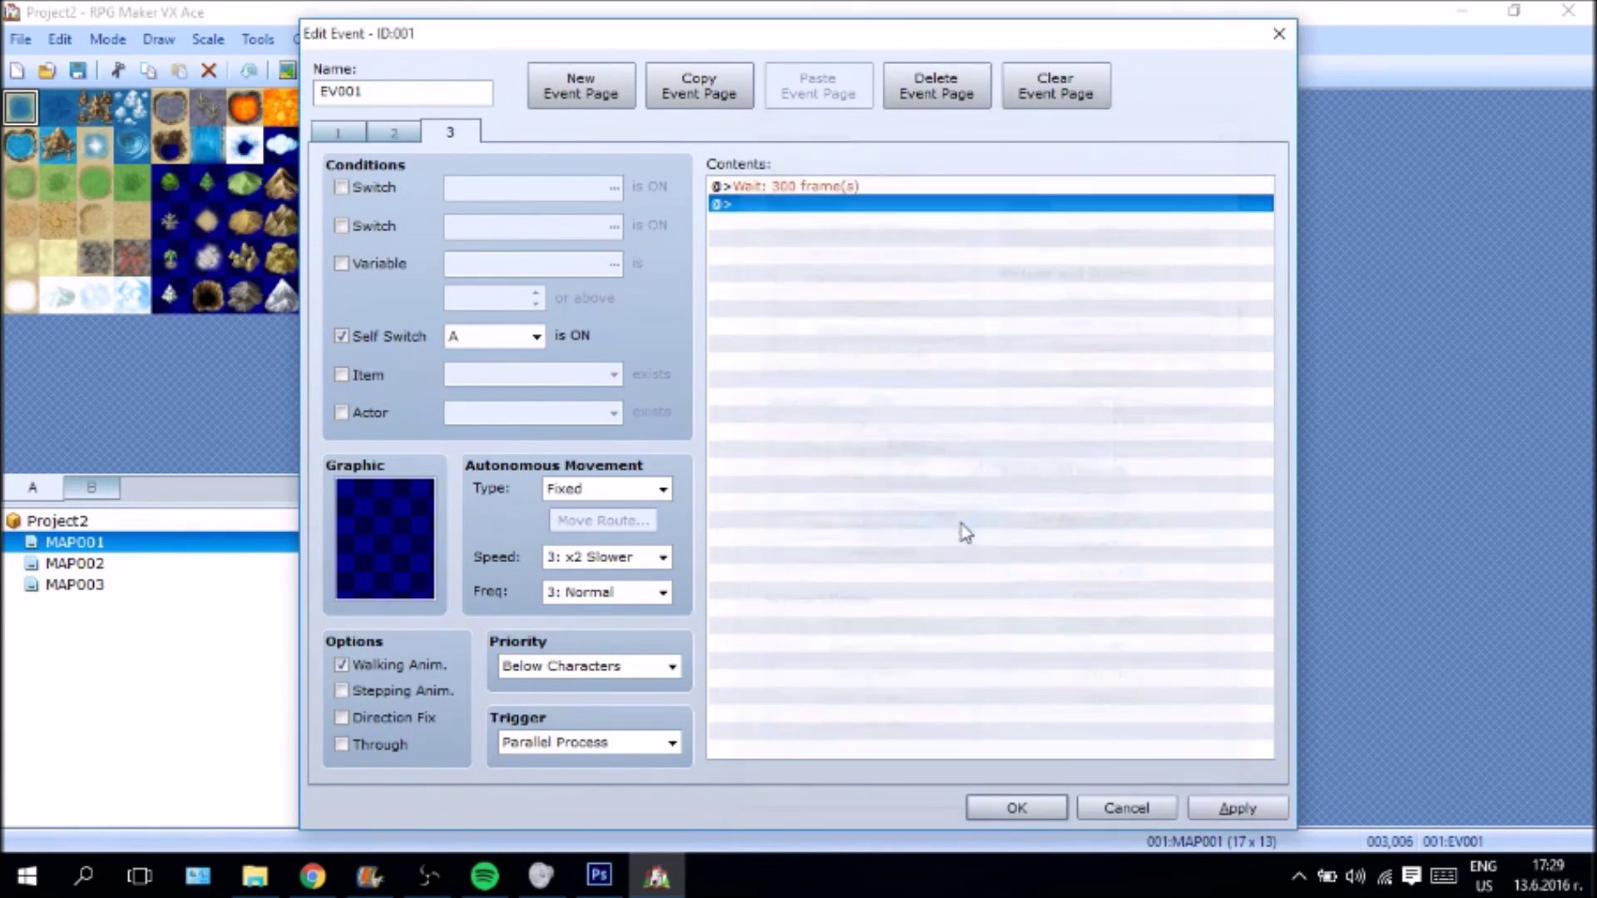
- Remove the accidentally pasted duplicate Wait lines, keeping a single 300-frame wait
{"action": "left_click", "coordinate": [889, 189]}
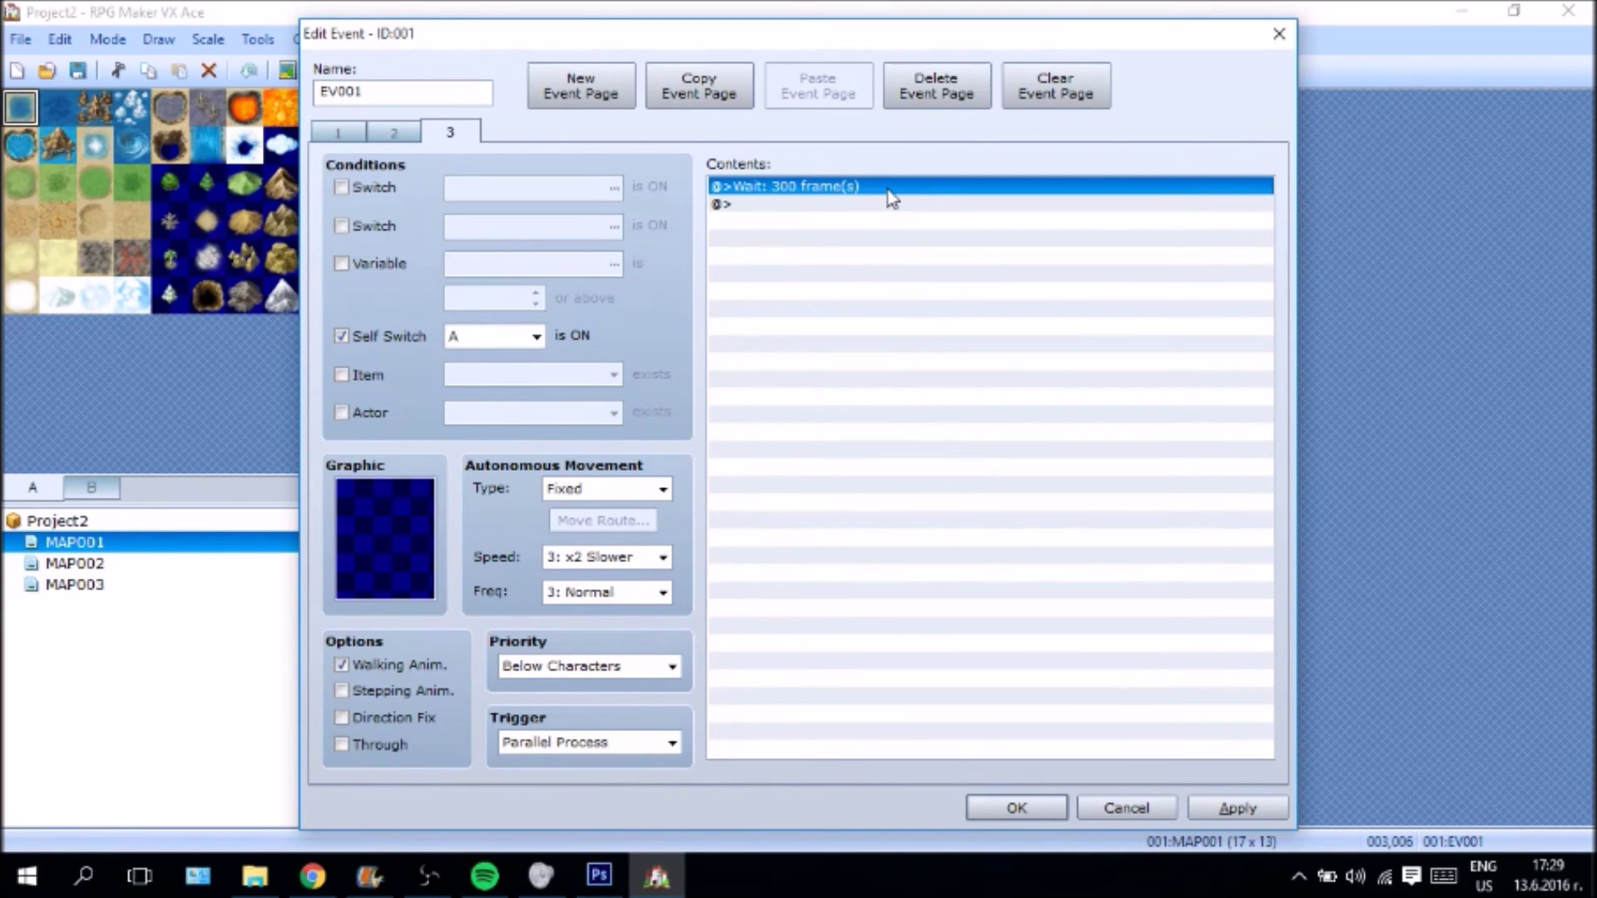
{"action": "key", "text": "ctrl+c"}
{"action": "key", "text": "ctrl+v"}
{"action": "key", "text": "ctrl+v"}
{"action": "key", "text": "ctrl+v"}
{"action": "key", "text": "ctrl+v"}
{"action": "left_click", "coordinate": [865, 222]}
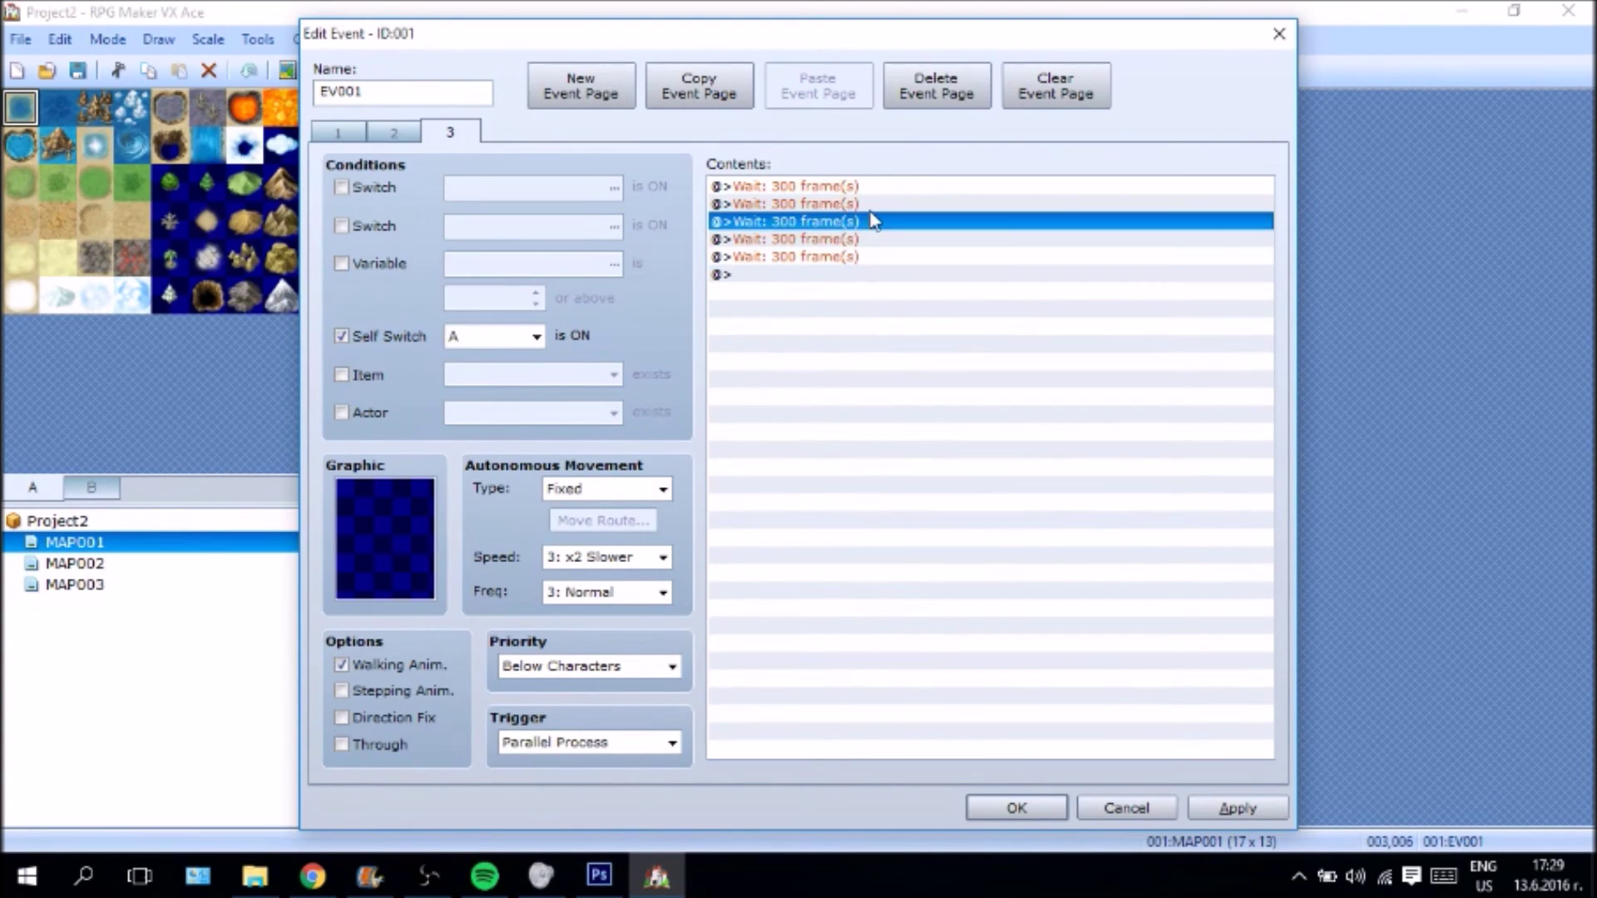
{"action": "key", "text": "Up"}
{"action": "key", "text": "Delete"}
{"action": "key", "text": "Delete"}
{"action": "key", "text": "Delete"}
{"action": "key", "text": "Delete"}
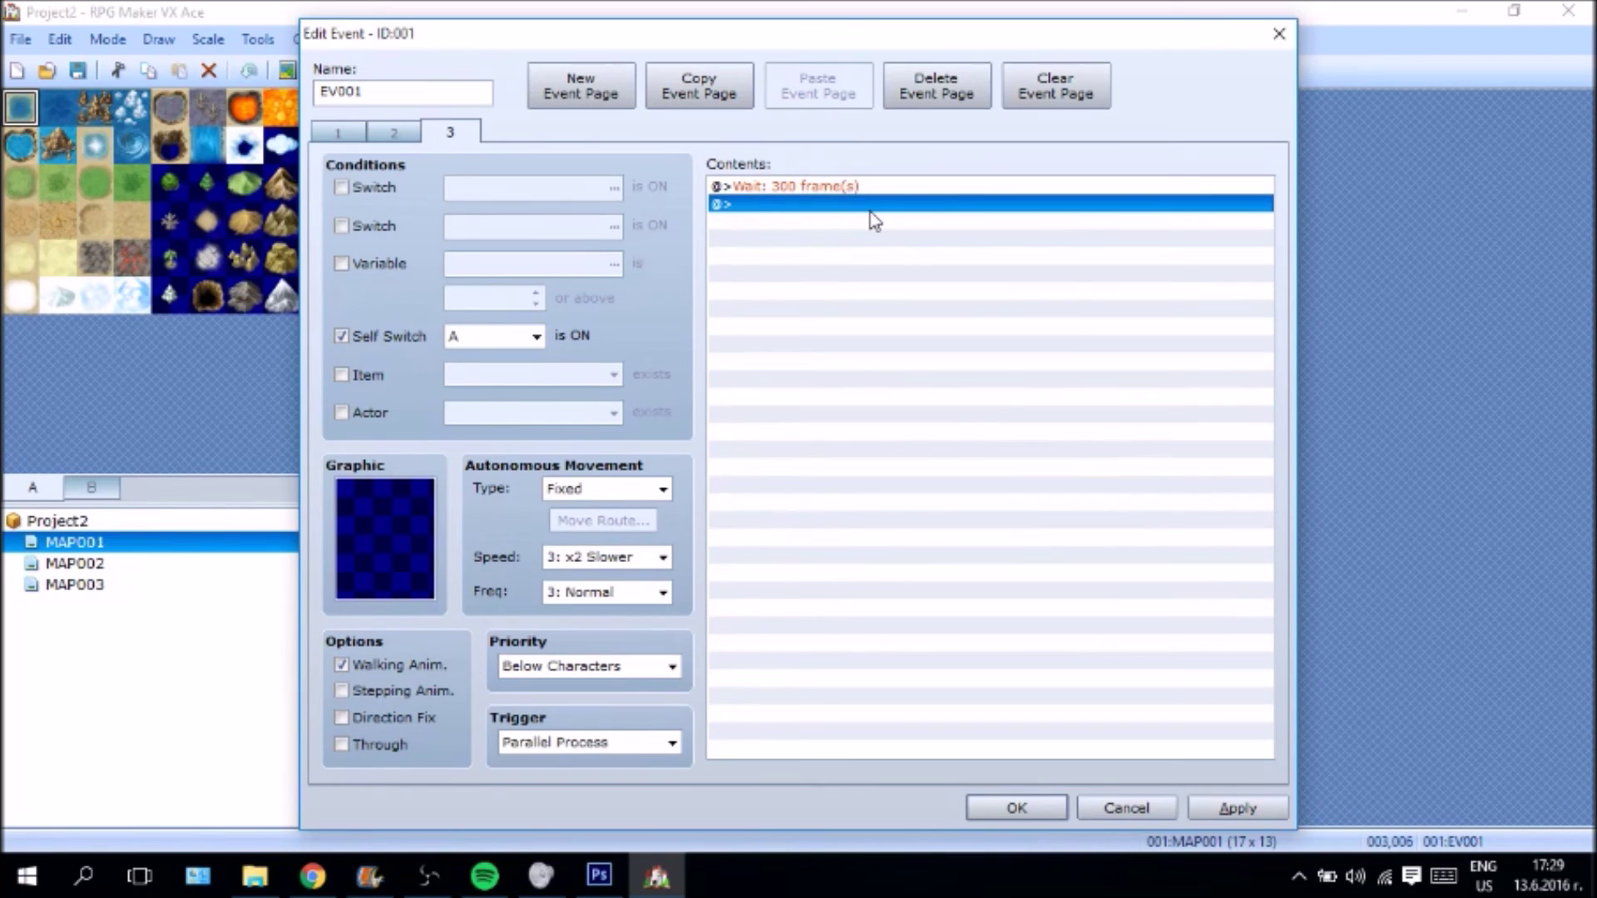
- Insert a Control Self Switch command setting A to OFF after the wait
{"action": "right_click", "coordinate": [874, 213]}
{"action": "left_click", "coordinate": [910, 219]}
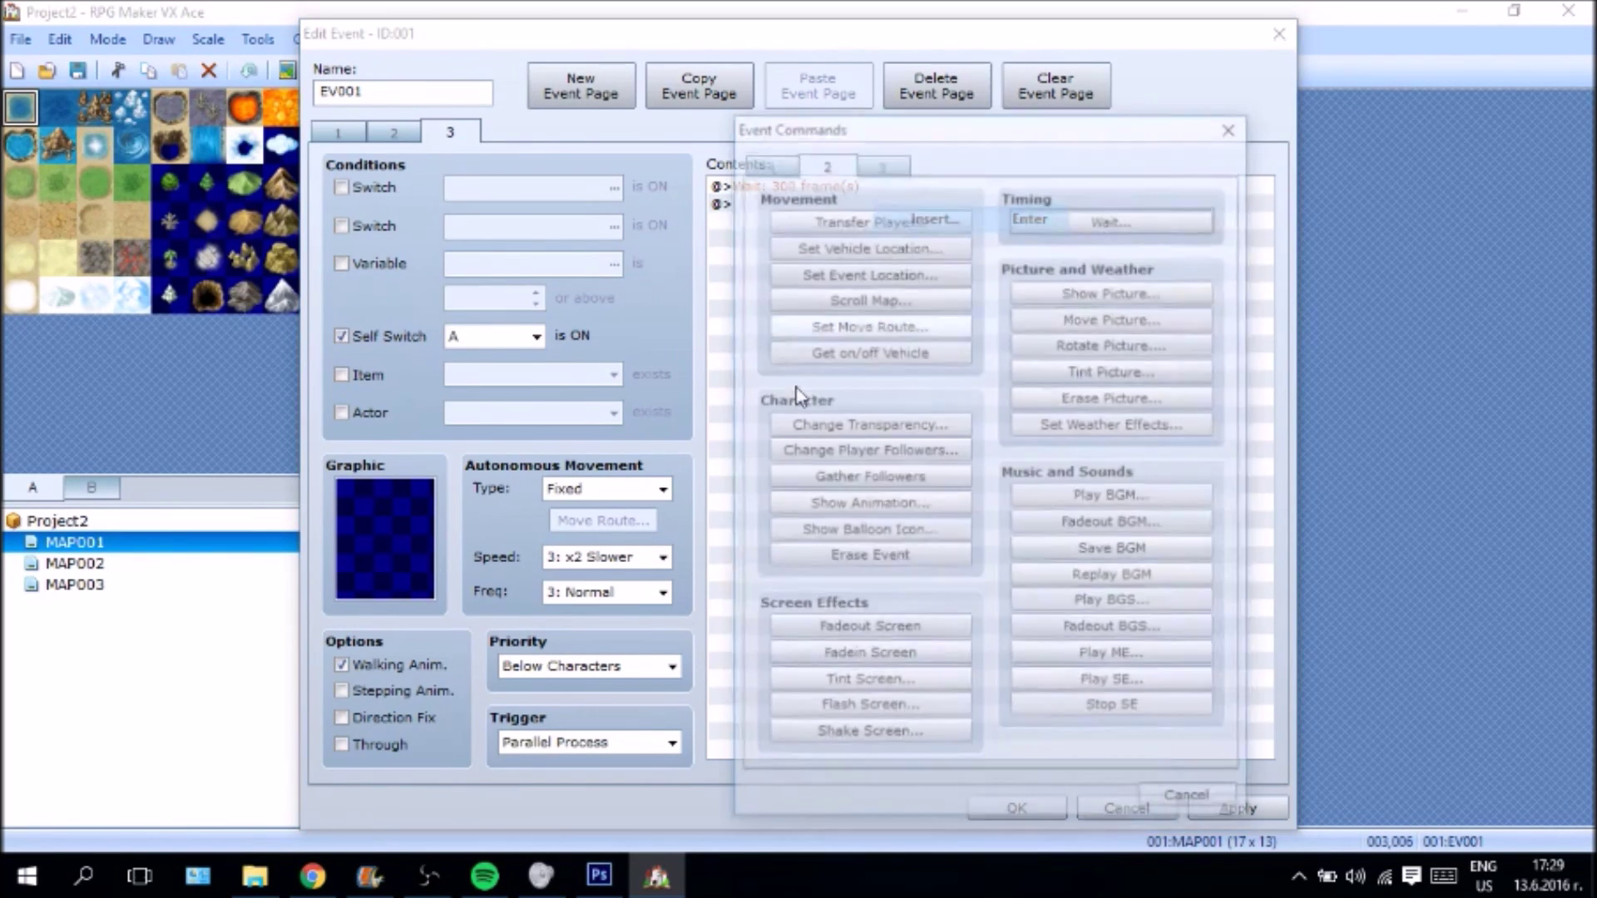
{"action": "left_click", "coordinate": [773, 162]}
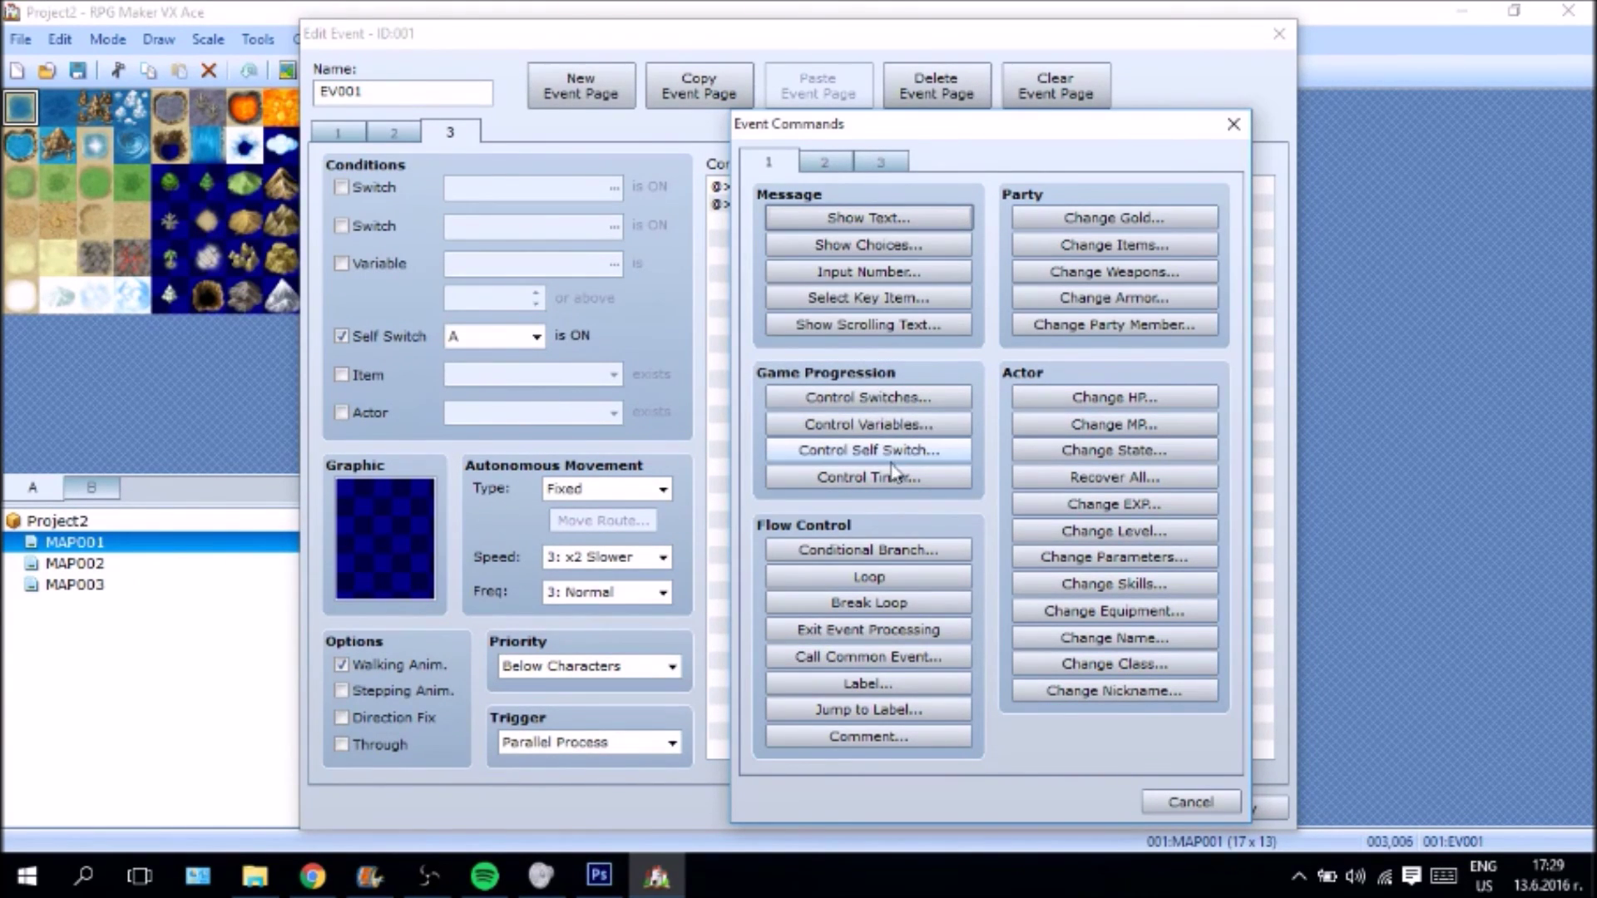
{"action": "left_click", "coordinate": [868, 450]}
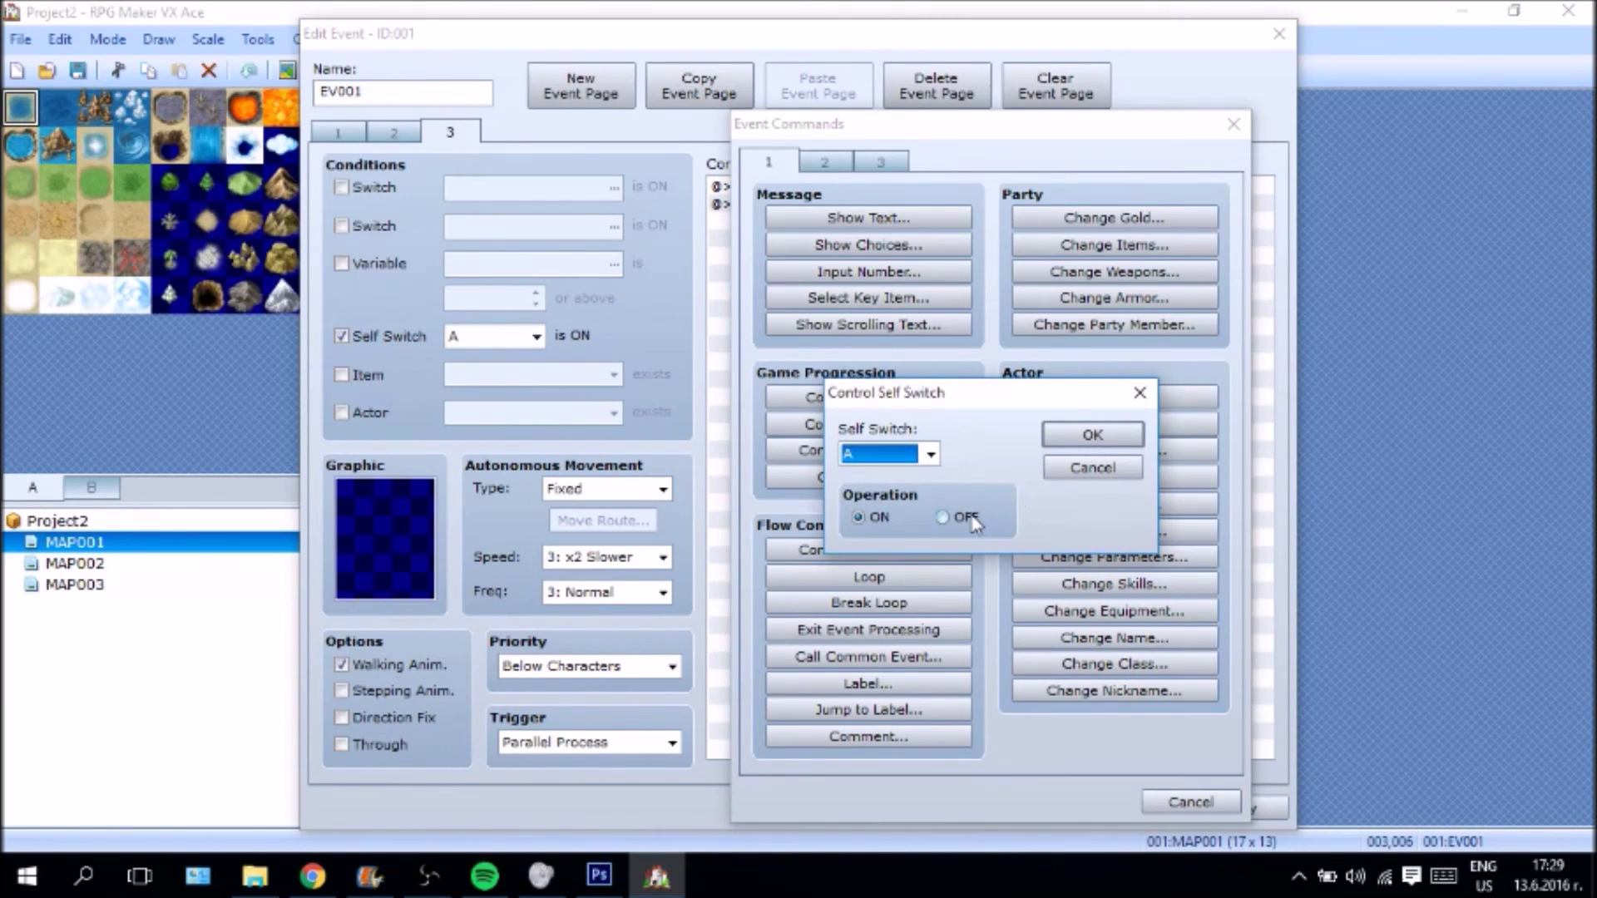
{"action": "left_click", "coordinate": [974, 521]}
{"action": "left_click", "coordinate": [1111, 434]}
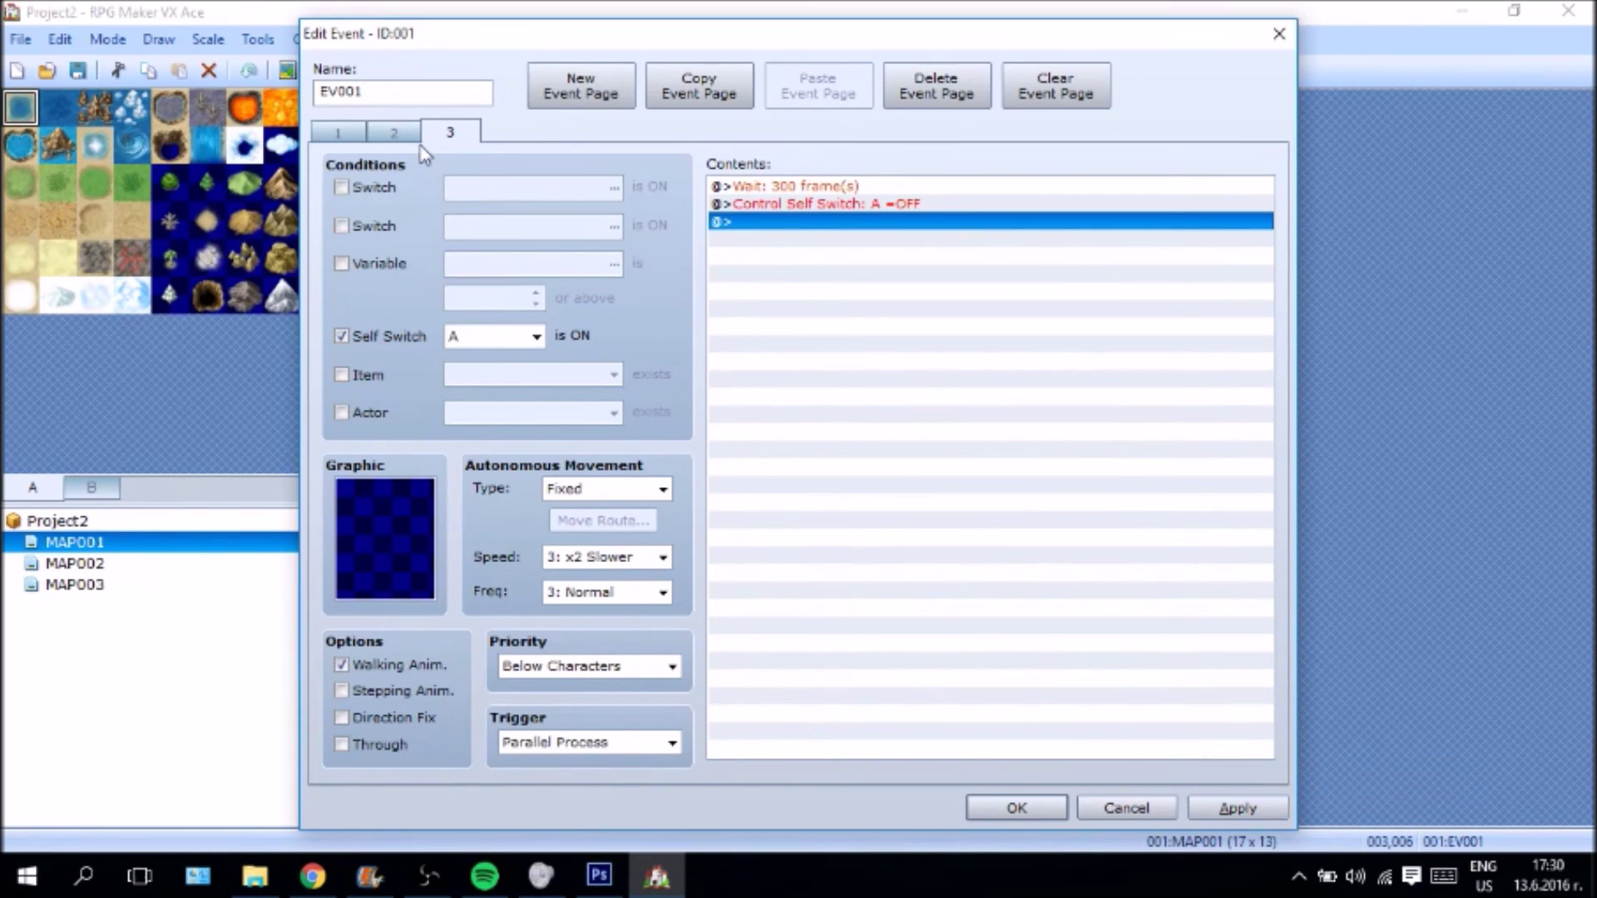
- Review pages 2 and 1, then apply the event changes
{"action": "left_click", "coordinate": [383, 131]}
{"action": "left_click", "coordinate": [349, 133]}
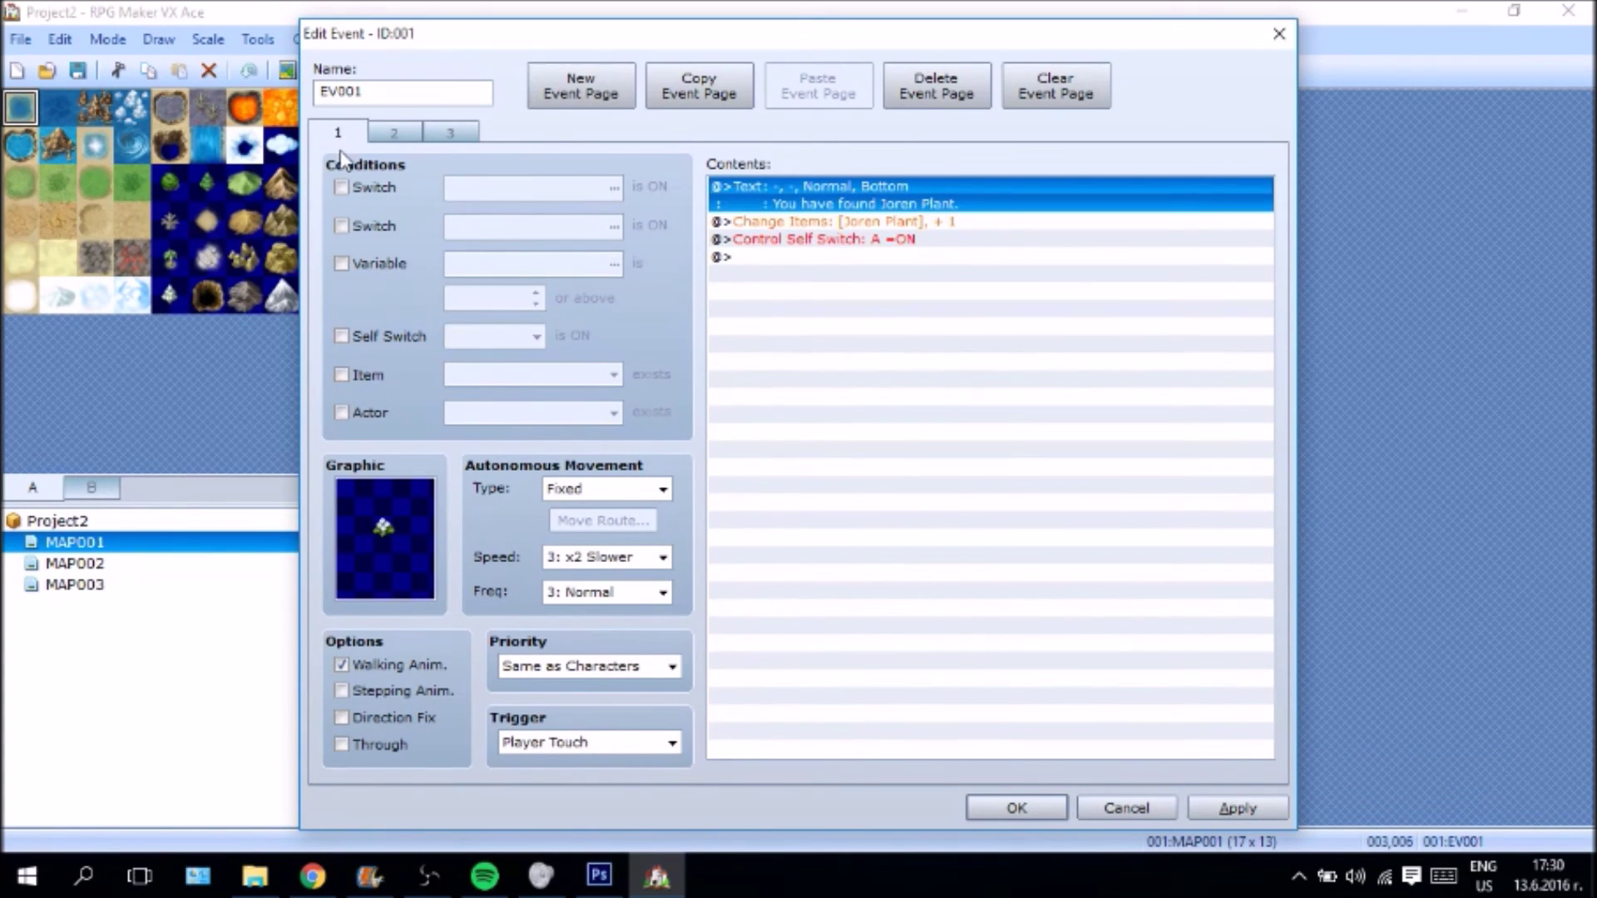
{"action": "left_click", "coordinate": [358, 551]}
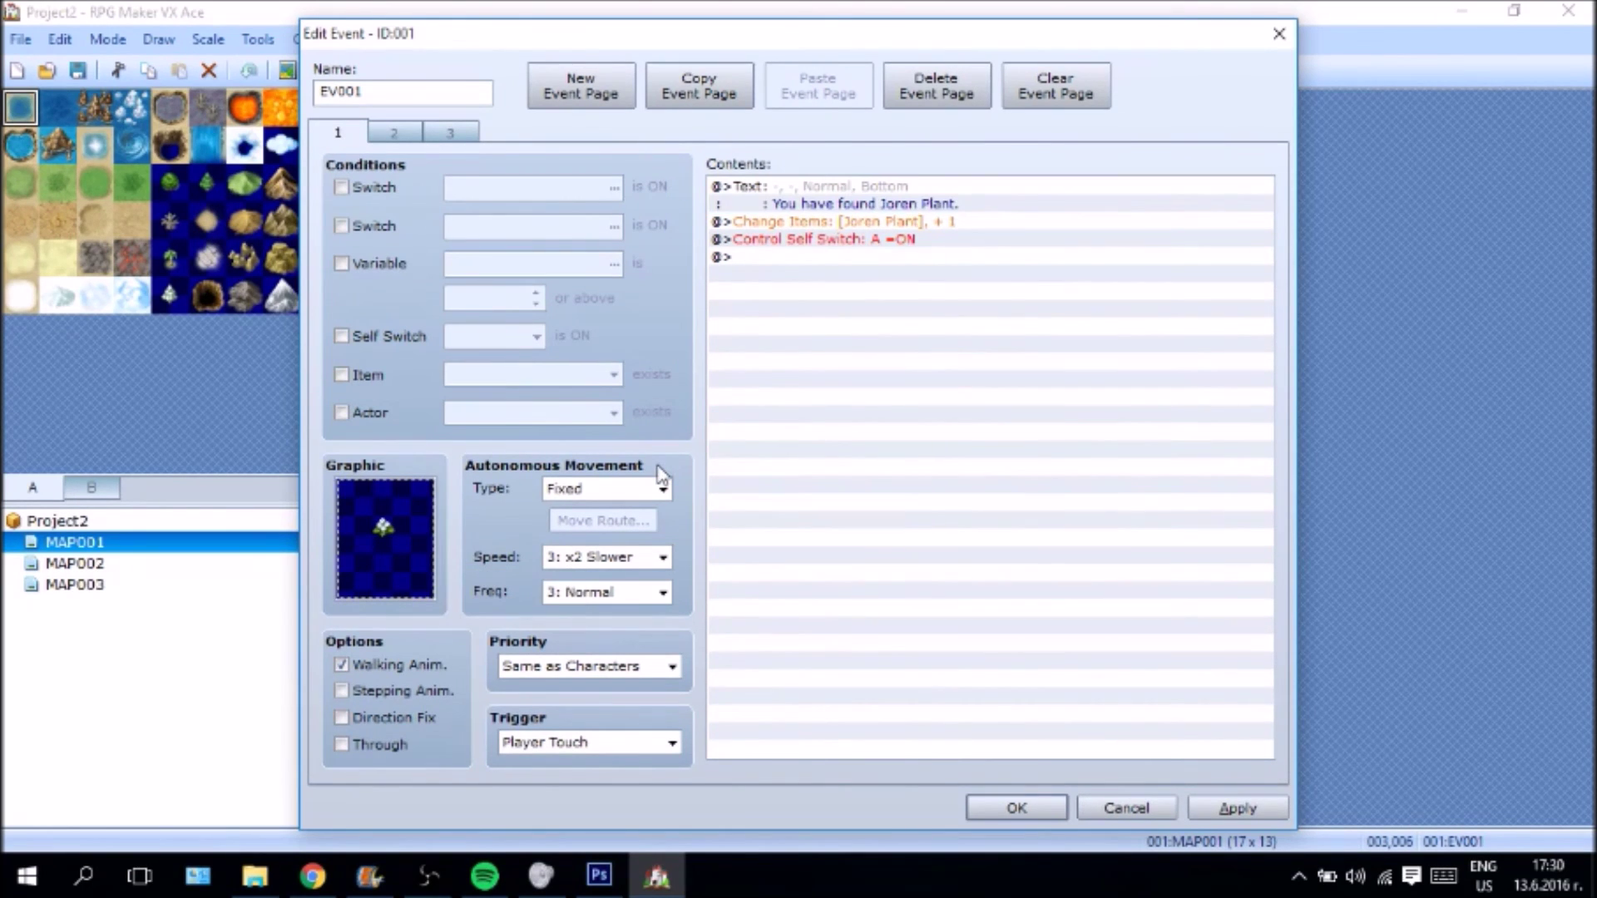
{"action": "mouse_move", "coordinate": [661, 475]}
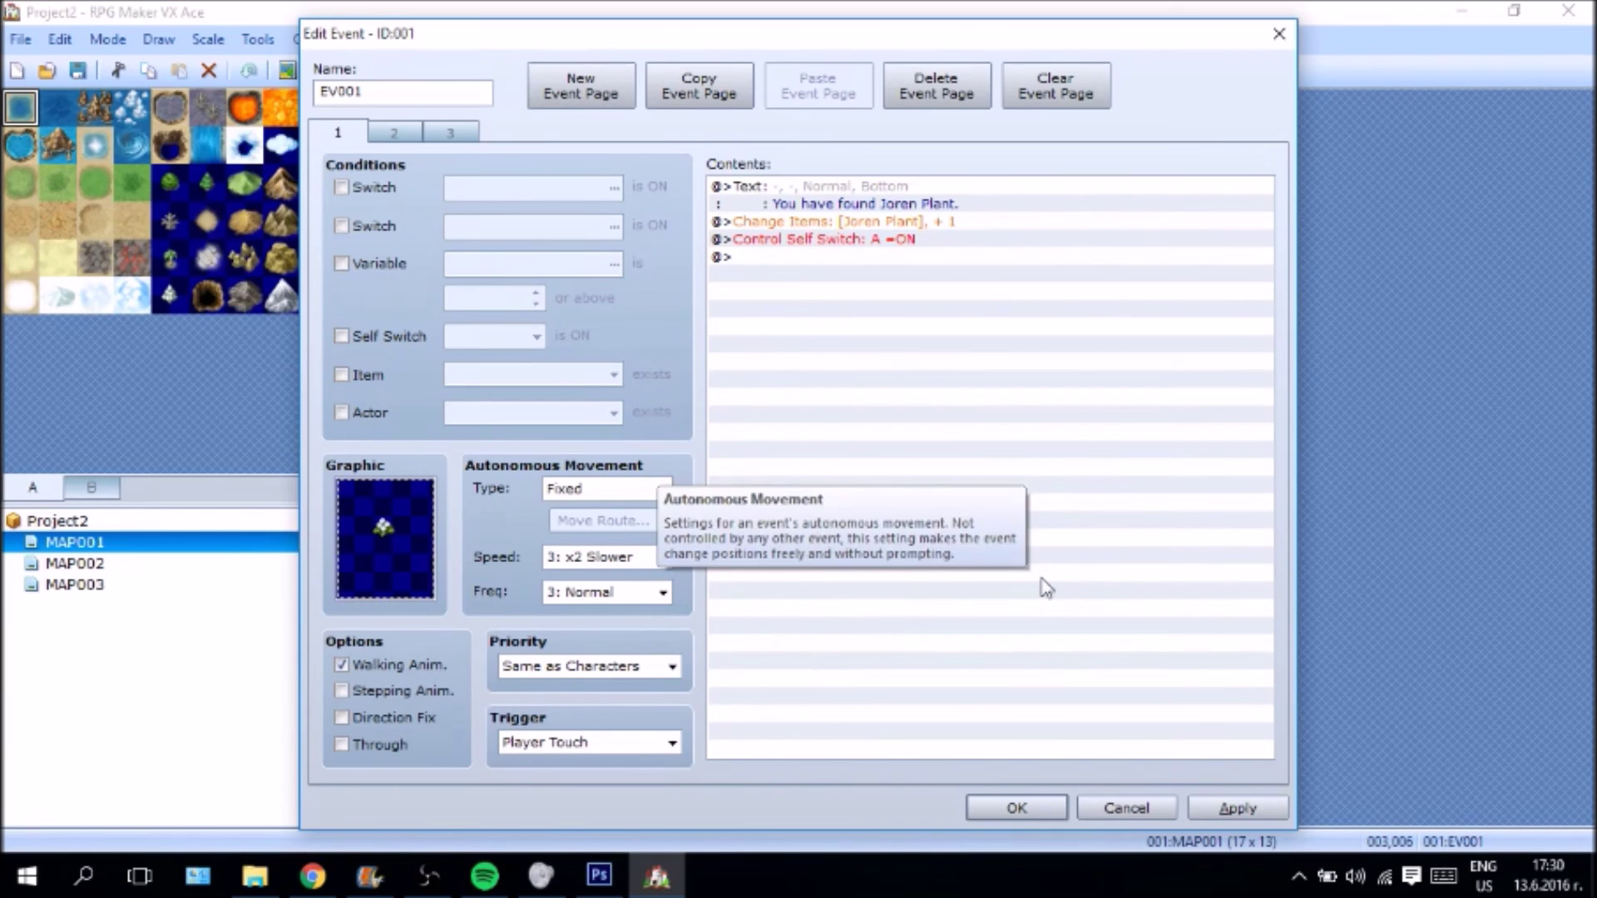
{"action": "left_click", "coordinate": [1237, 809]}
- Playtest the map and gather the Joren plant, dismissing the found message
{"action": "left_click", "coordinate": [996, 819]}
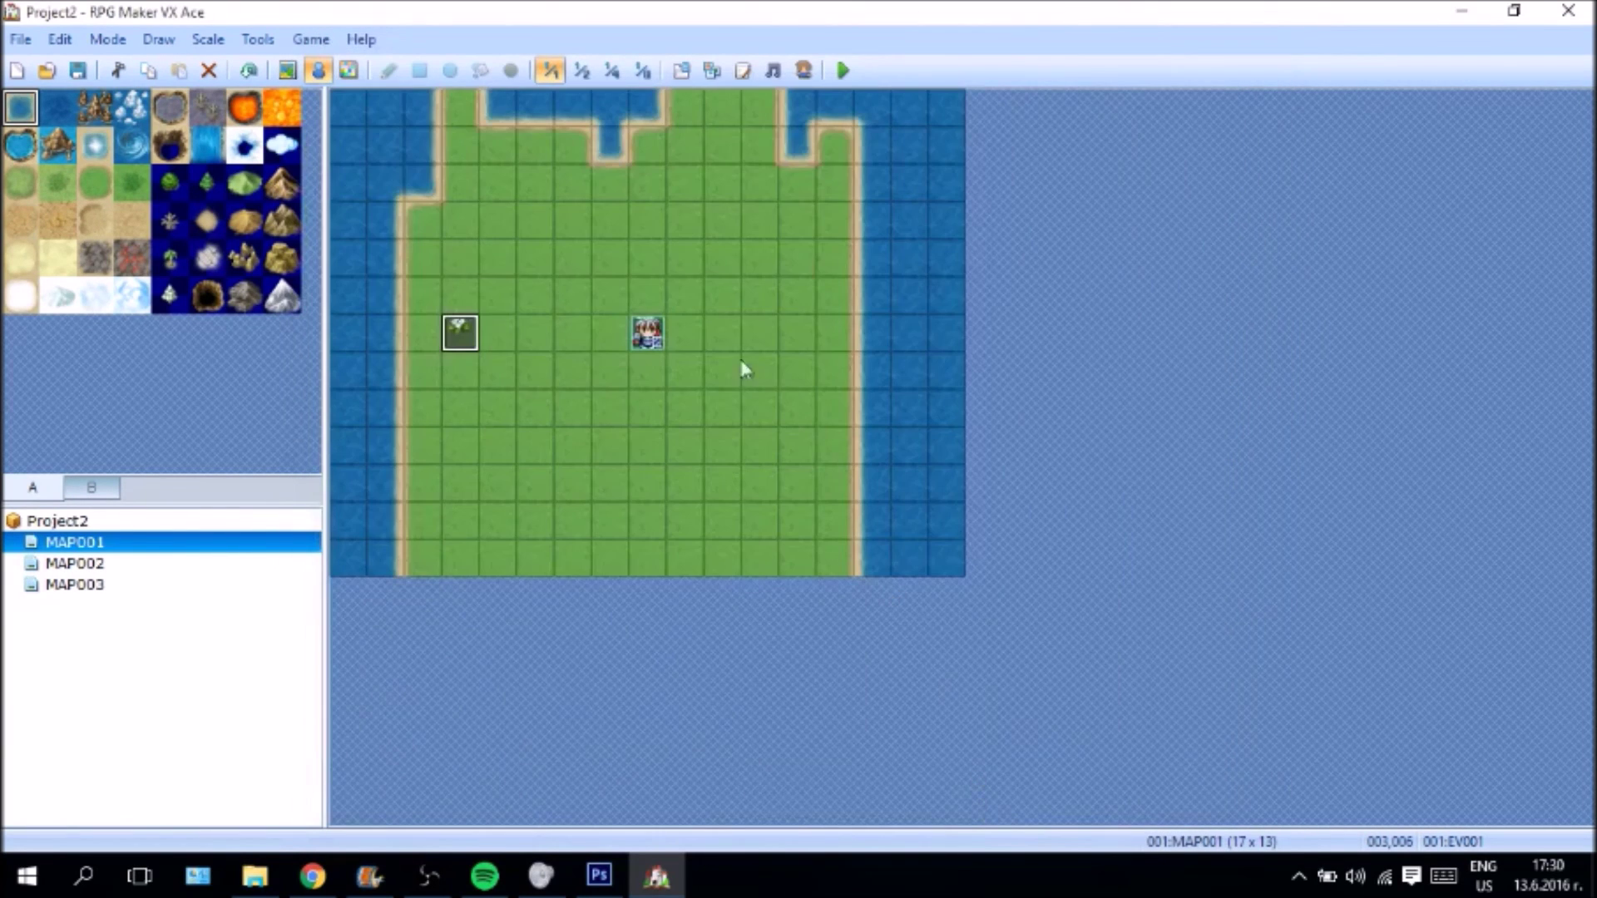
{"action": "left_click", "coordinate": [843, 70]}
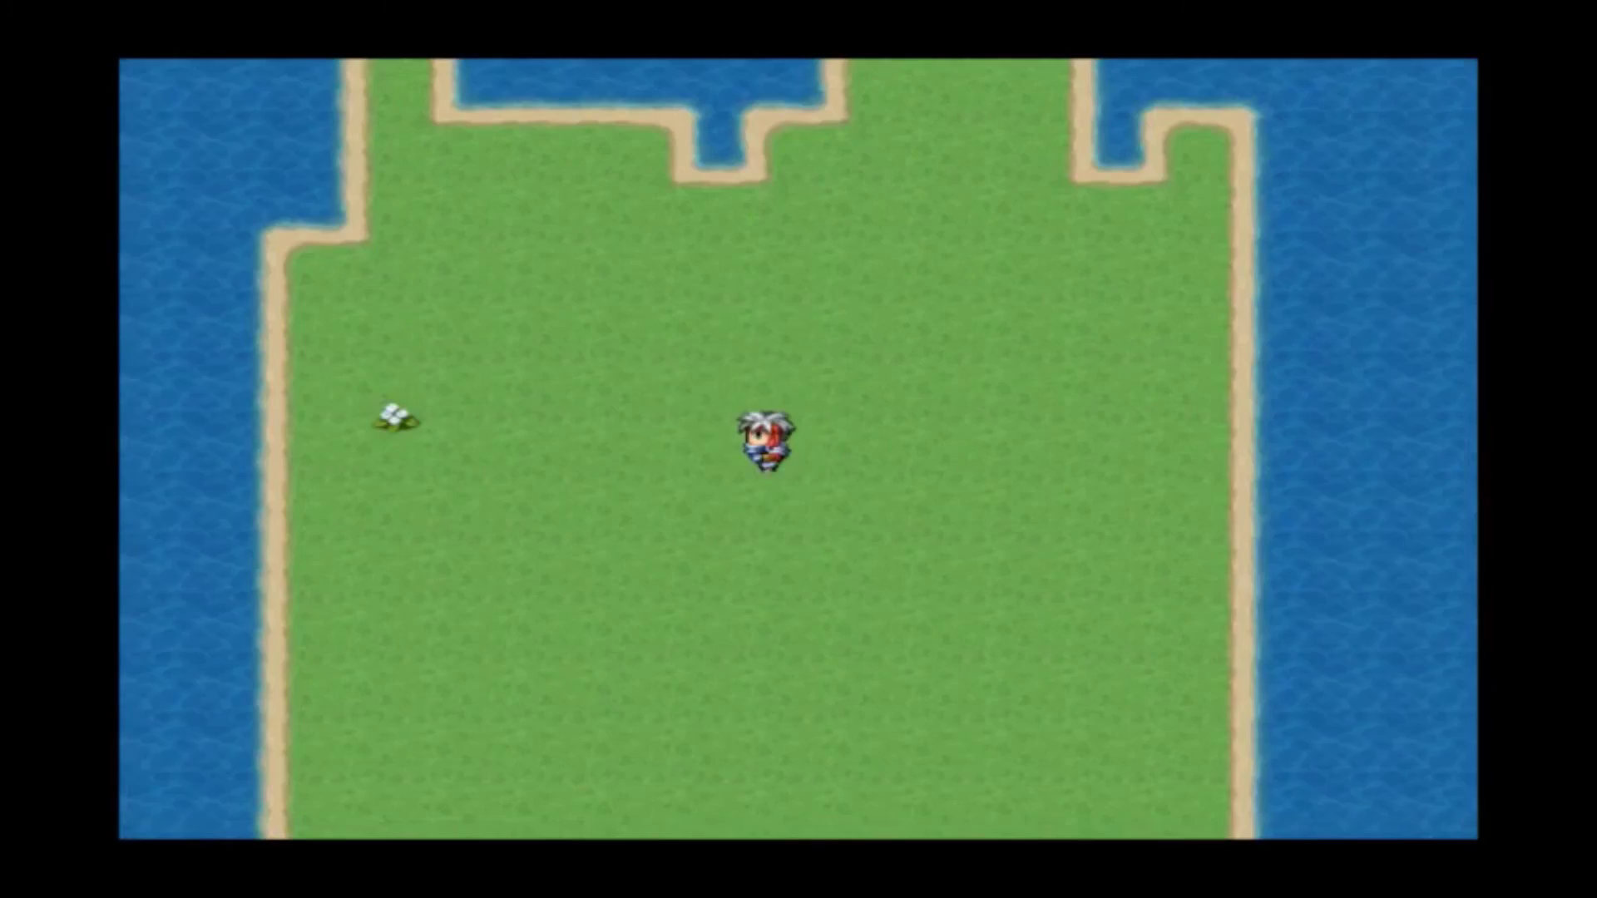
{"action": "key", "text": "Left"}
{"action": "key", "text": "Left"}
{"action": "key", "text": "Up"}
{"action": "key", "text": "Up"}
{"action": "key", "text": "Left"}
{"action": "key", "text": "Left"}
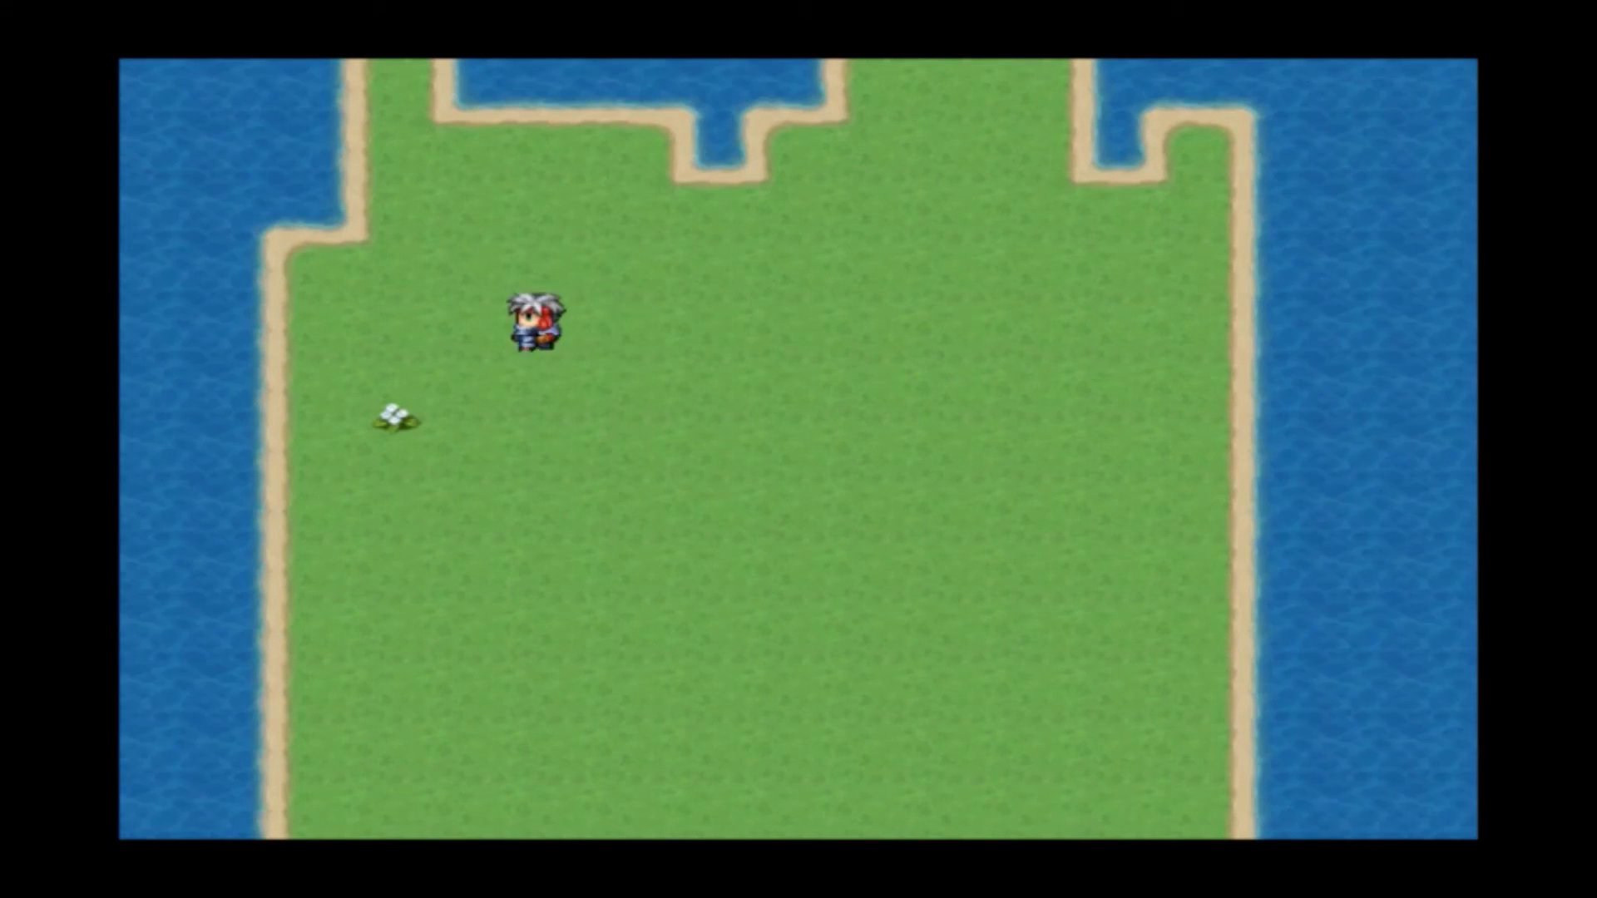
{"action": "key", "text": "Left"}
{"action": "key", "text": "Left"}
{"action": "key", "text": "Down"}
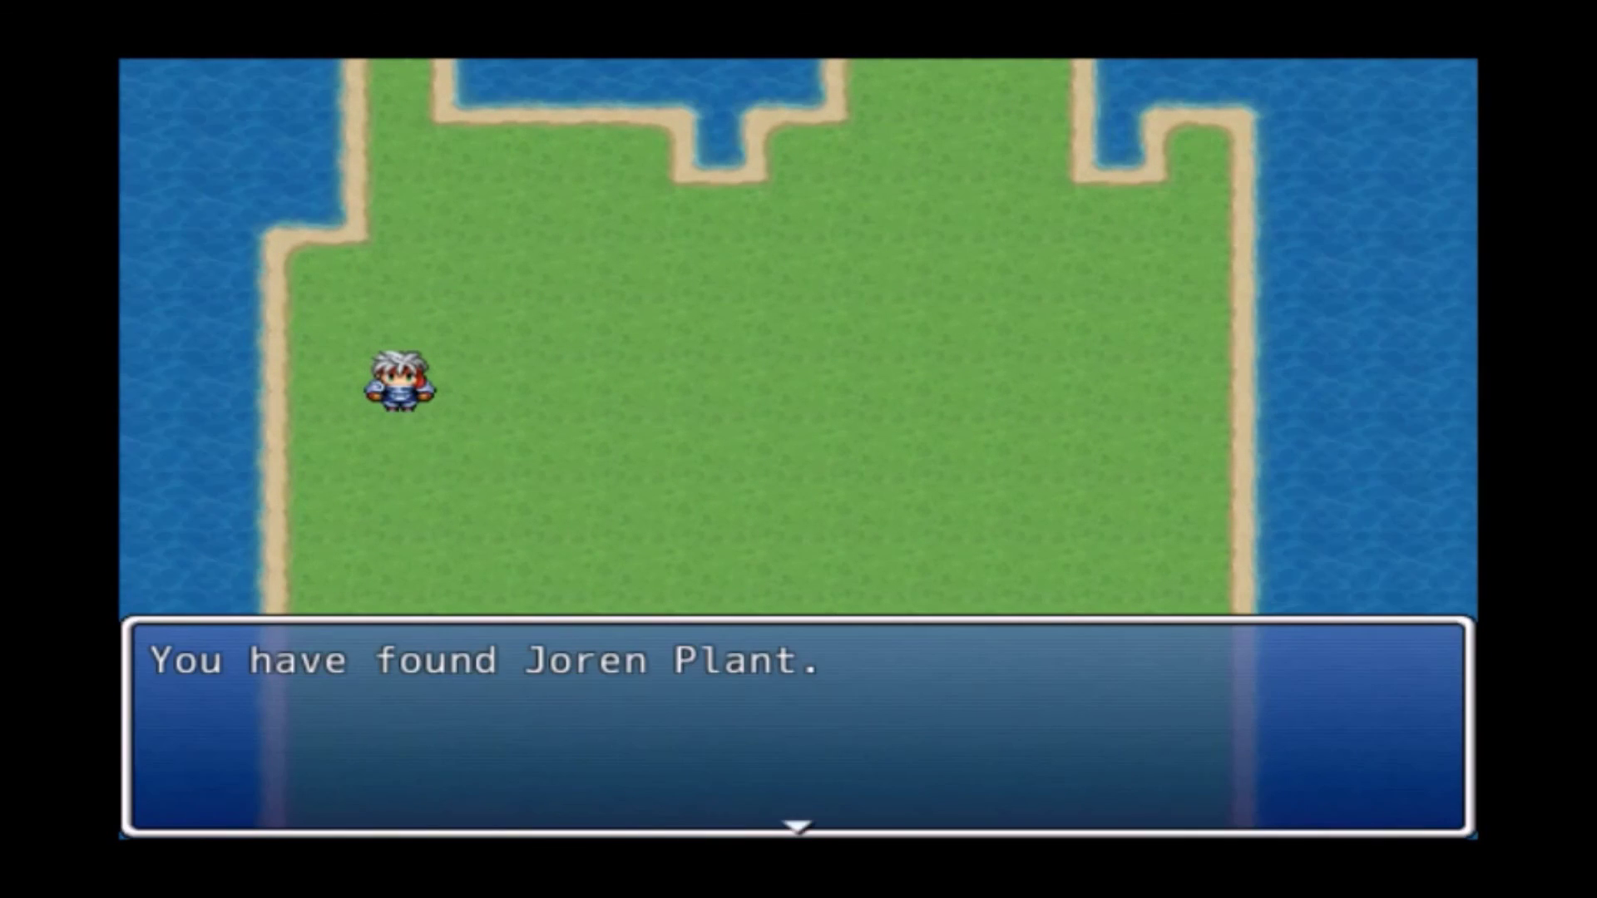
{"action": "key", "text": "Return"}
- Wait nearby for the plant to respawn and gather it a second time
{"action": "key", "text": "Right"}
{"action": "key", "text": "Right"}
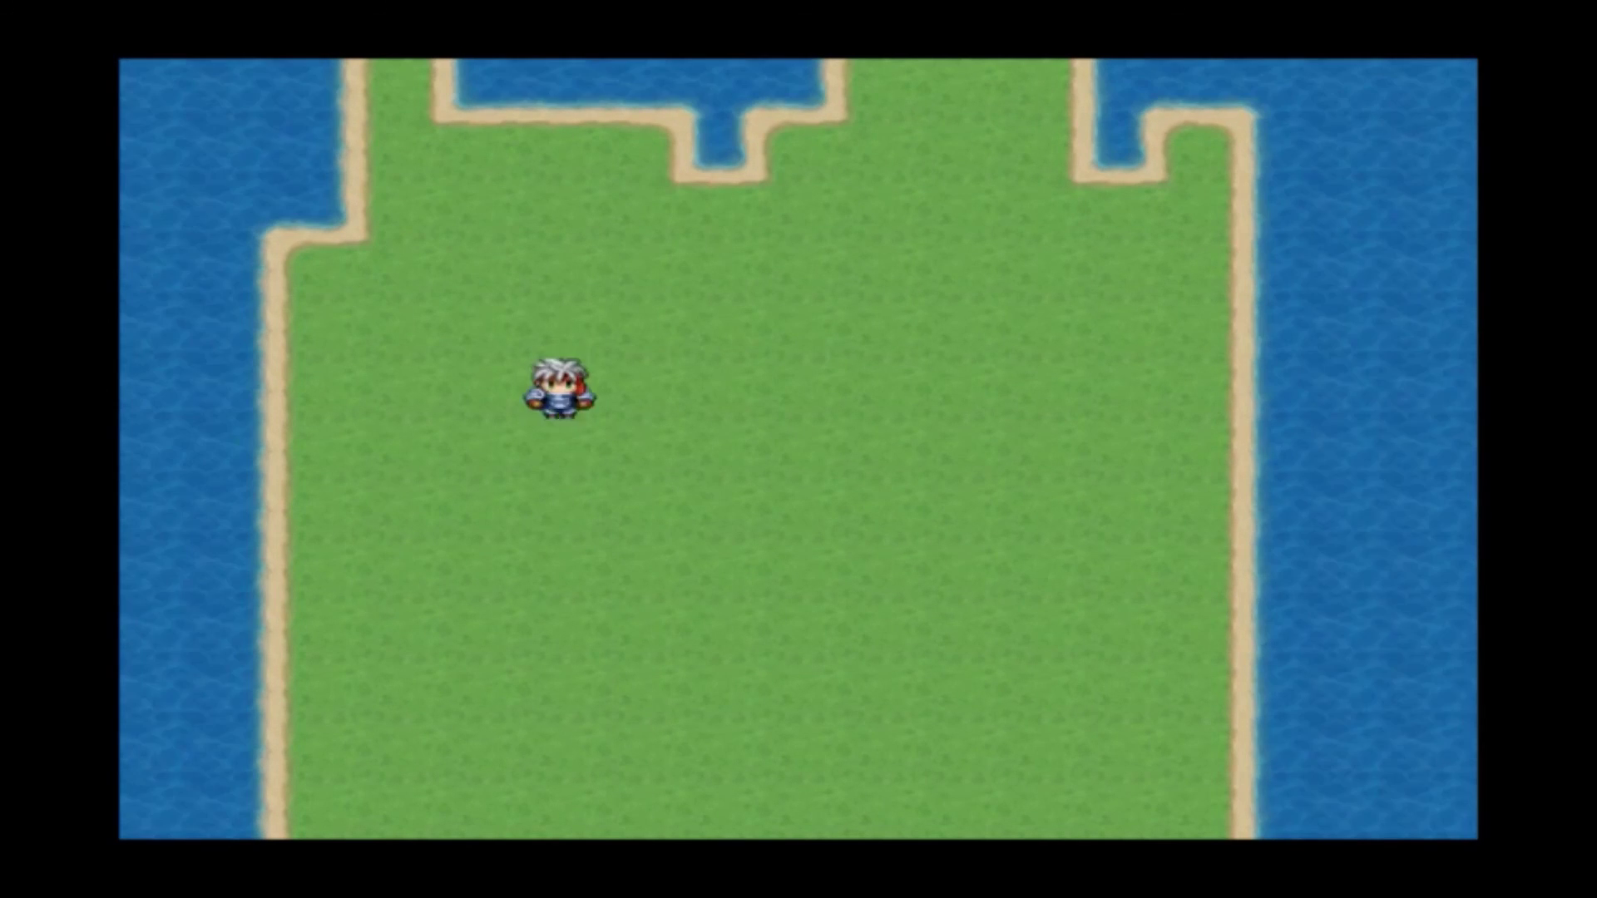
{"action": "key", "text": "Down"}
{"action": "key", "text": "Left"}
{"action": "key", "text": "Up"}
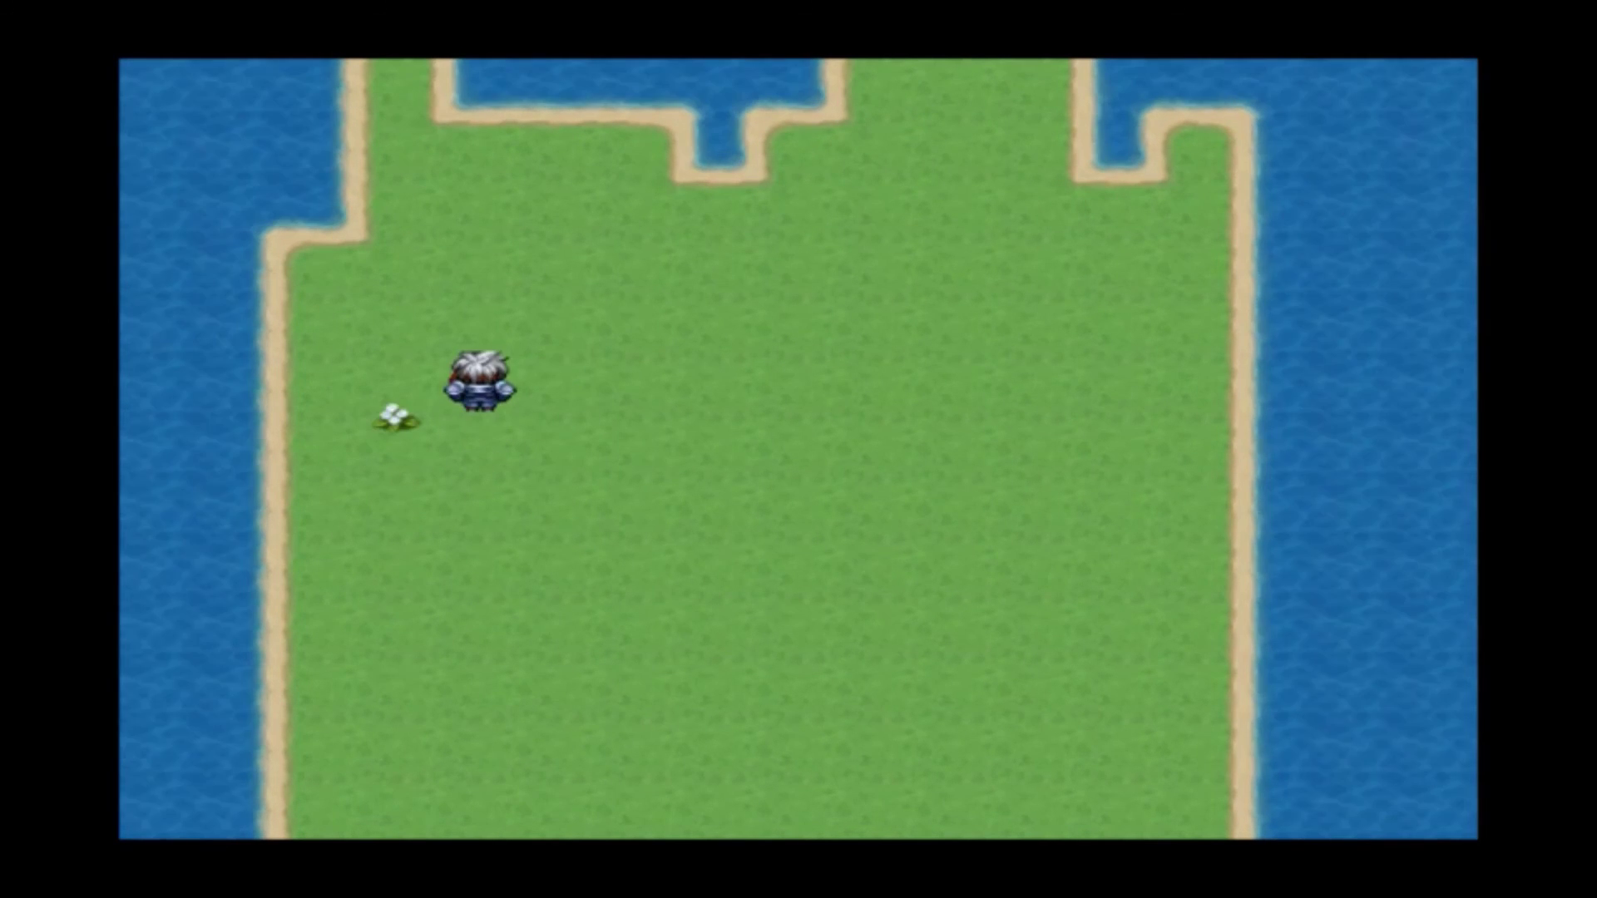
{"action": "key", "text": "Left"}
{"action": "key", "text": "Down"}
{"action": "key", "text": "Return"}
{"action": "key", "text": "Return"}
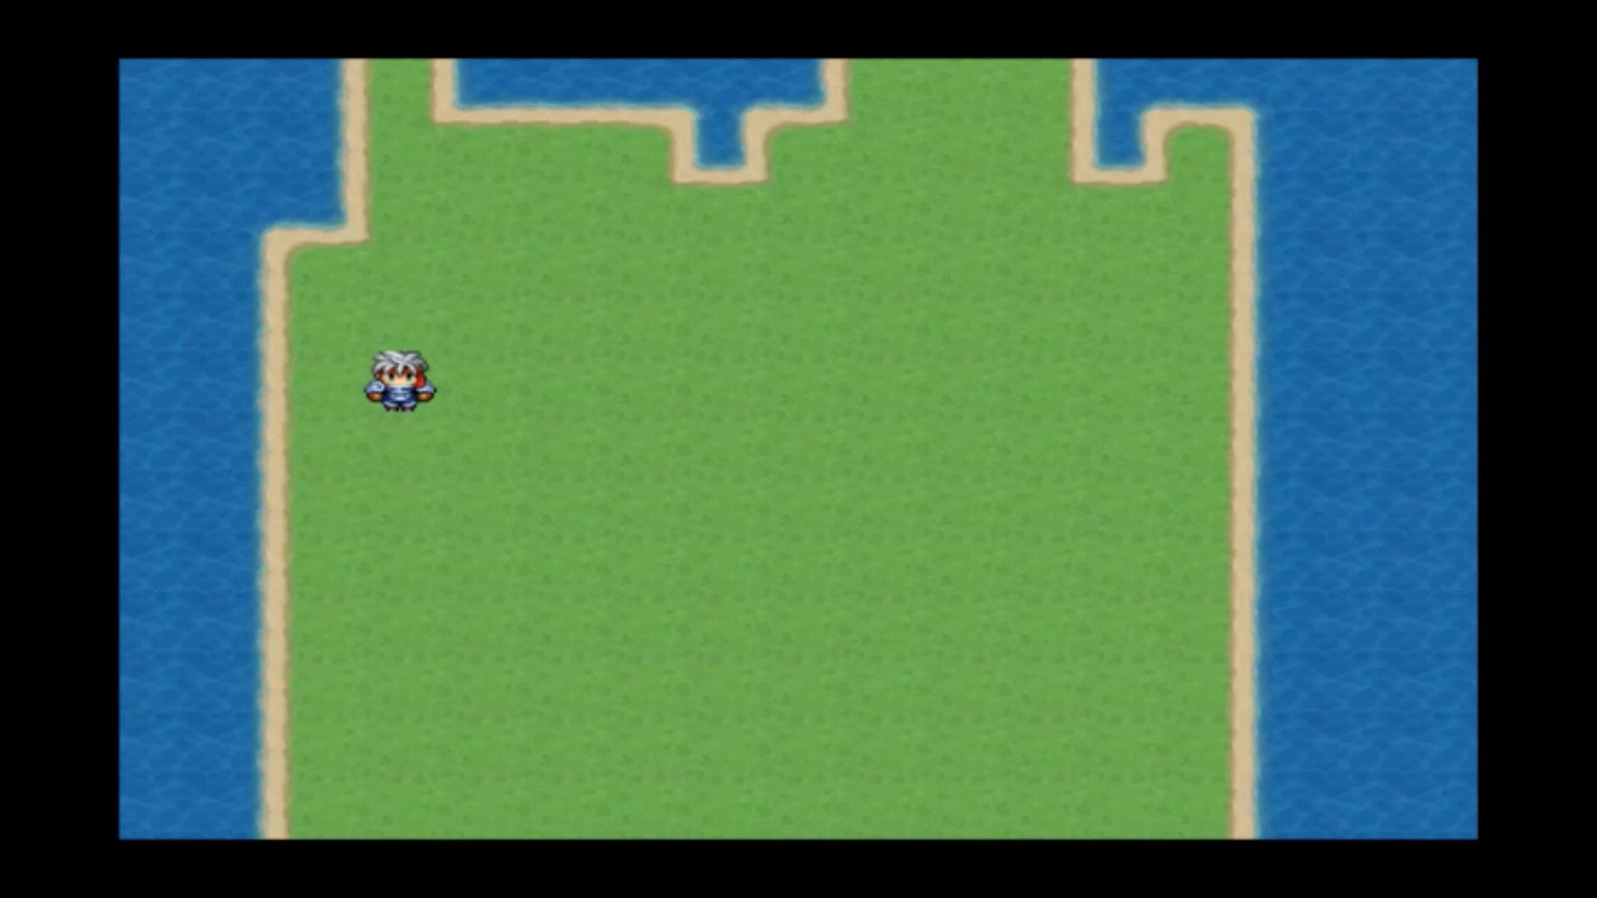
- Walk around the island and return beside the respawned plant
{"action": "key", "text": "Right"}
{"action": "key", "text": "Down"}
{"action": "key", "text": "Left"}
{"action": "key", "text": "Up"}
{"action": "key", "text": "Up"}
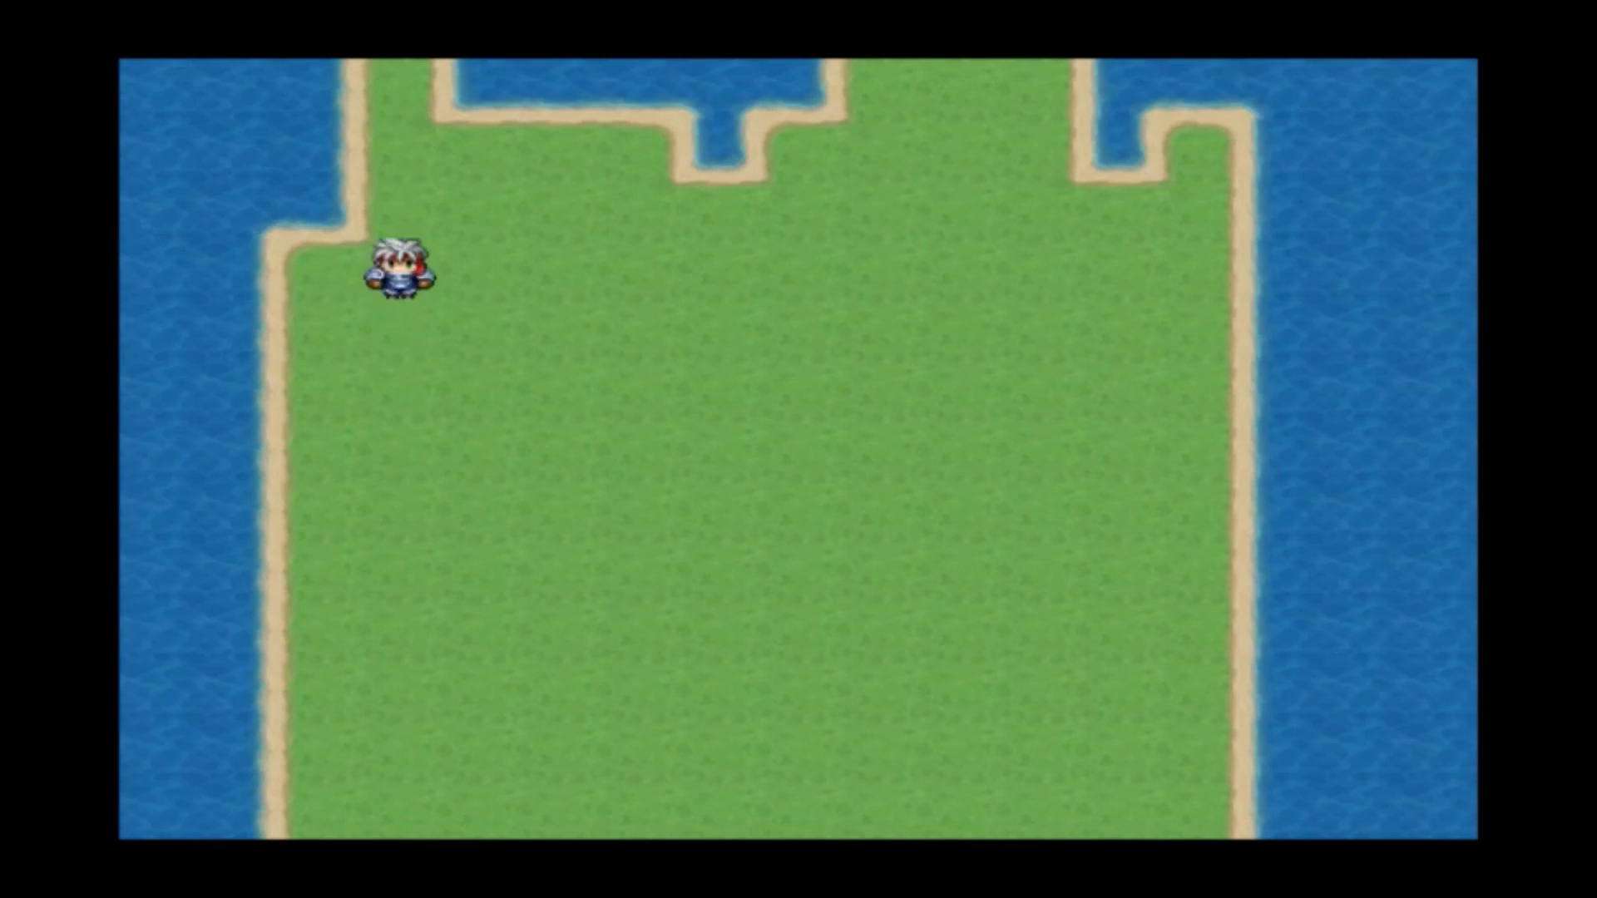
{"action": "key", "text": "Down"}
{"action": "key", "text": "Down"}
{"action": "key", "text": "Down"}
{"action": "key", "text": "Down"}
{"action": "key", "text": "Right"}
{"action": "key", "text": "Right"}
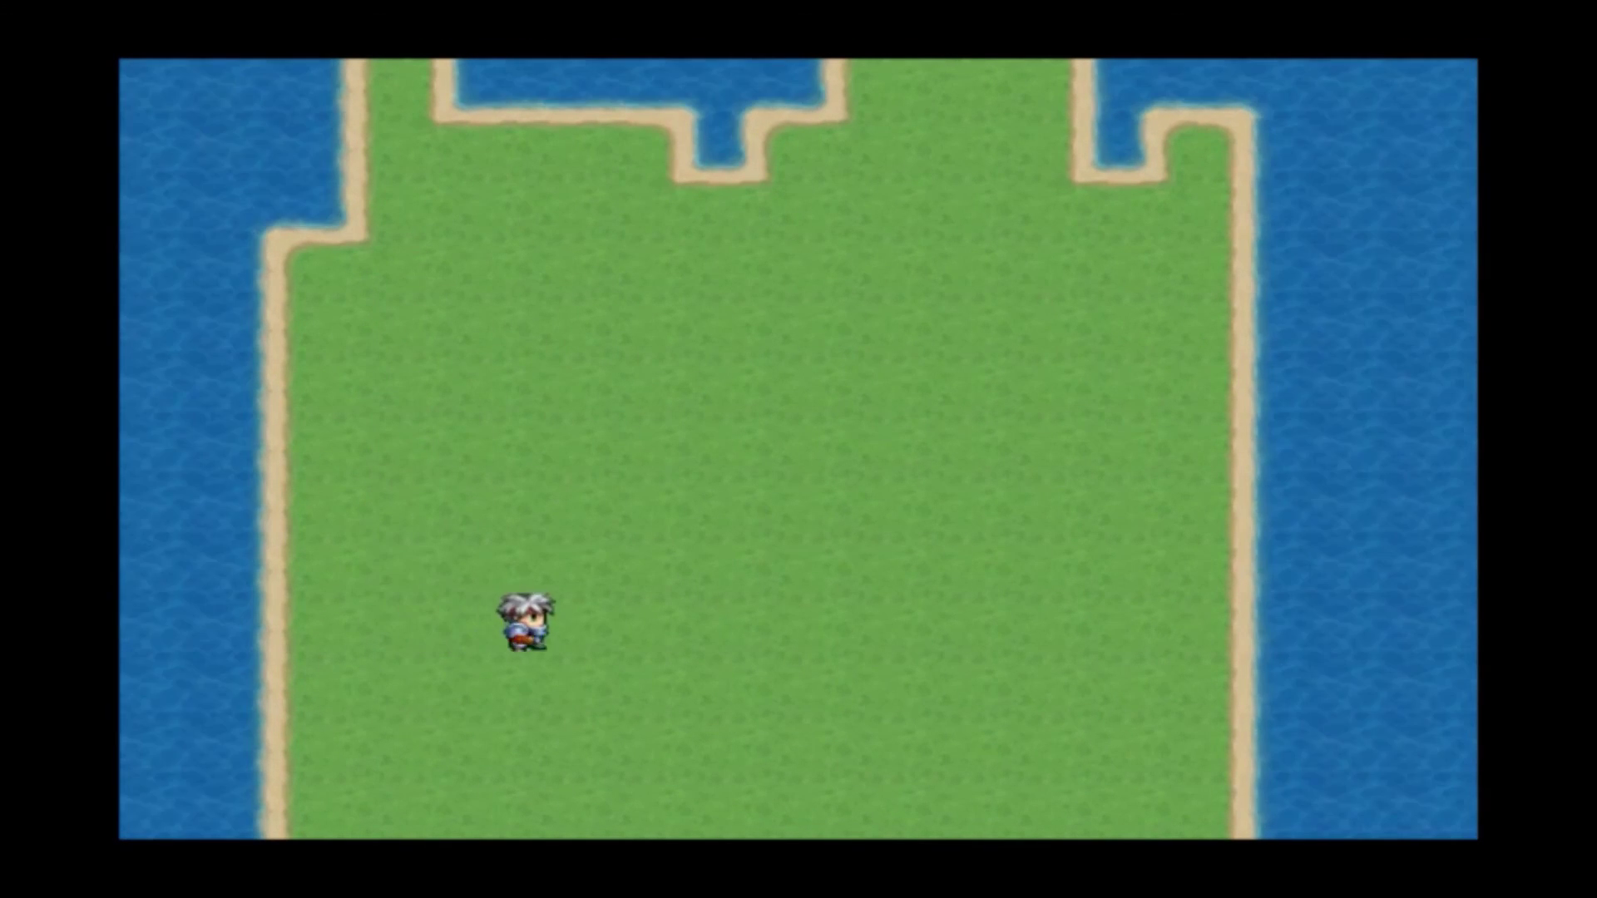
{"action": "key", "text": "Right"}
{"action": "key", "text": "Up"}
{"action": "key", "text": "Up"}
{"action": "key", "text": "Left"}
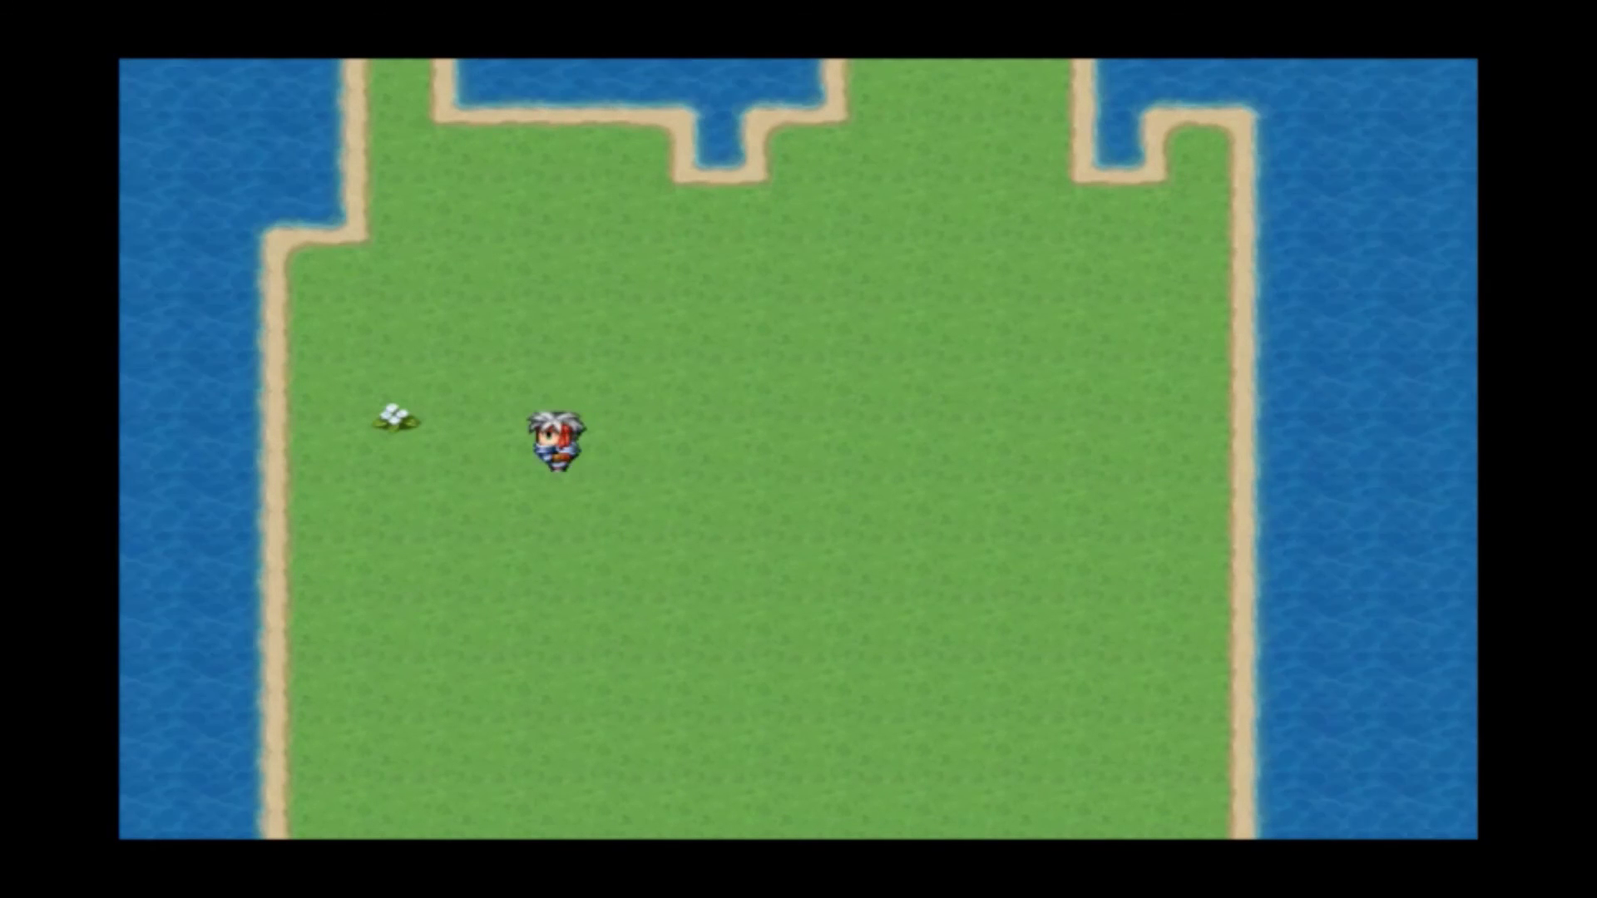
{"action": "key", "text": "Up"}
{"action": "key", "text": "Left"}
{"action": "key", "text": "Down"}
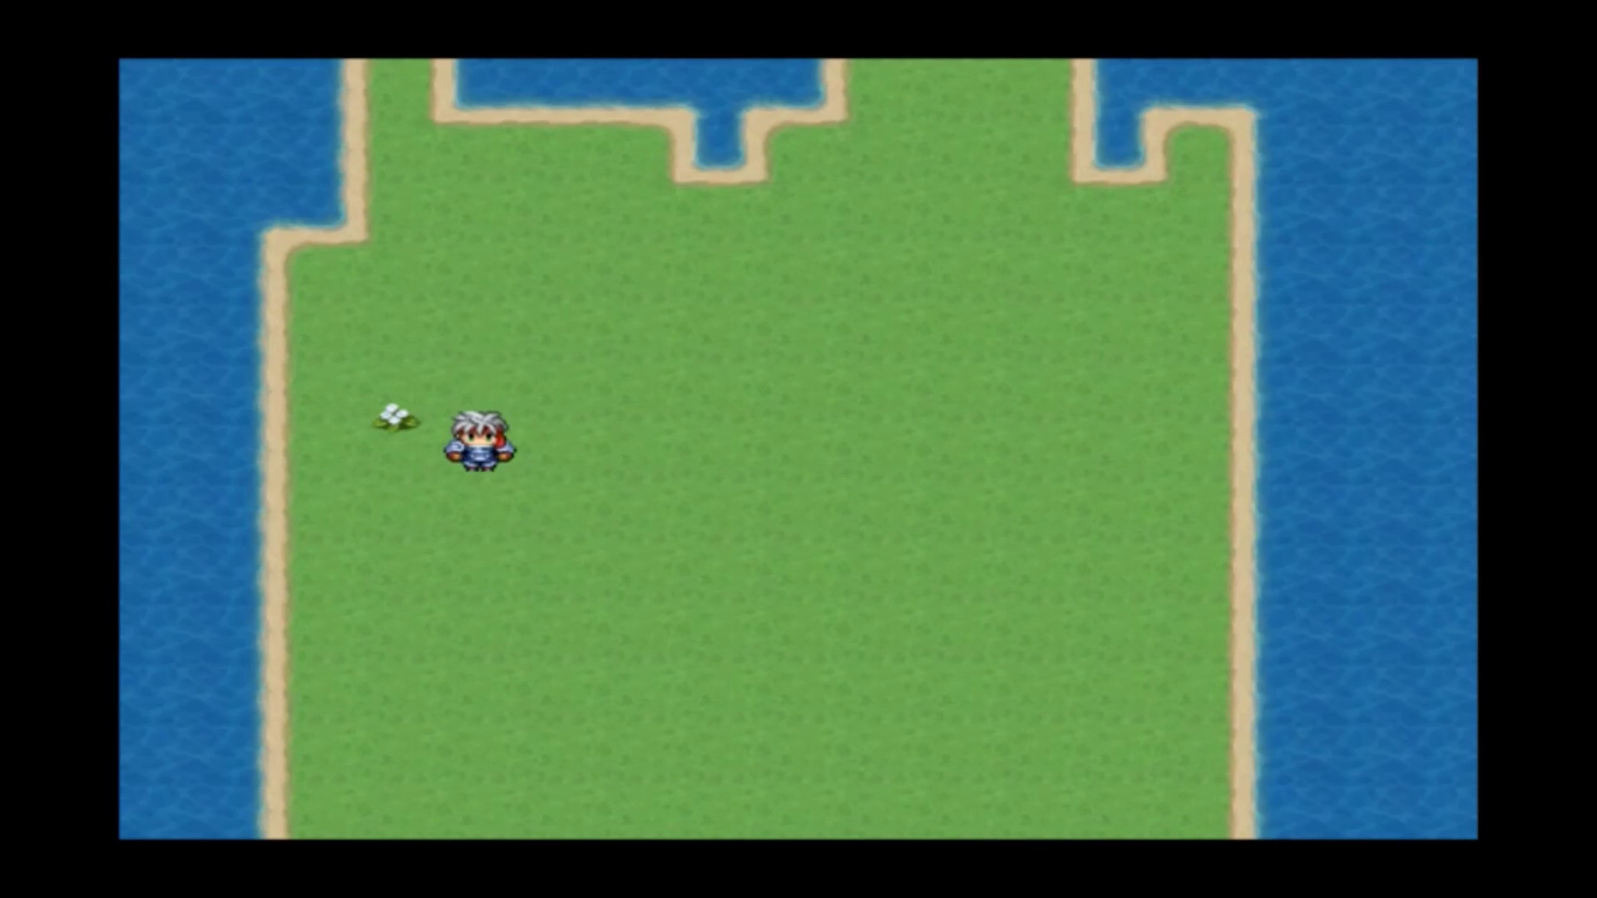